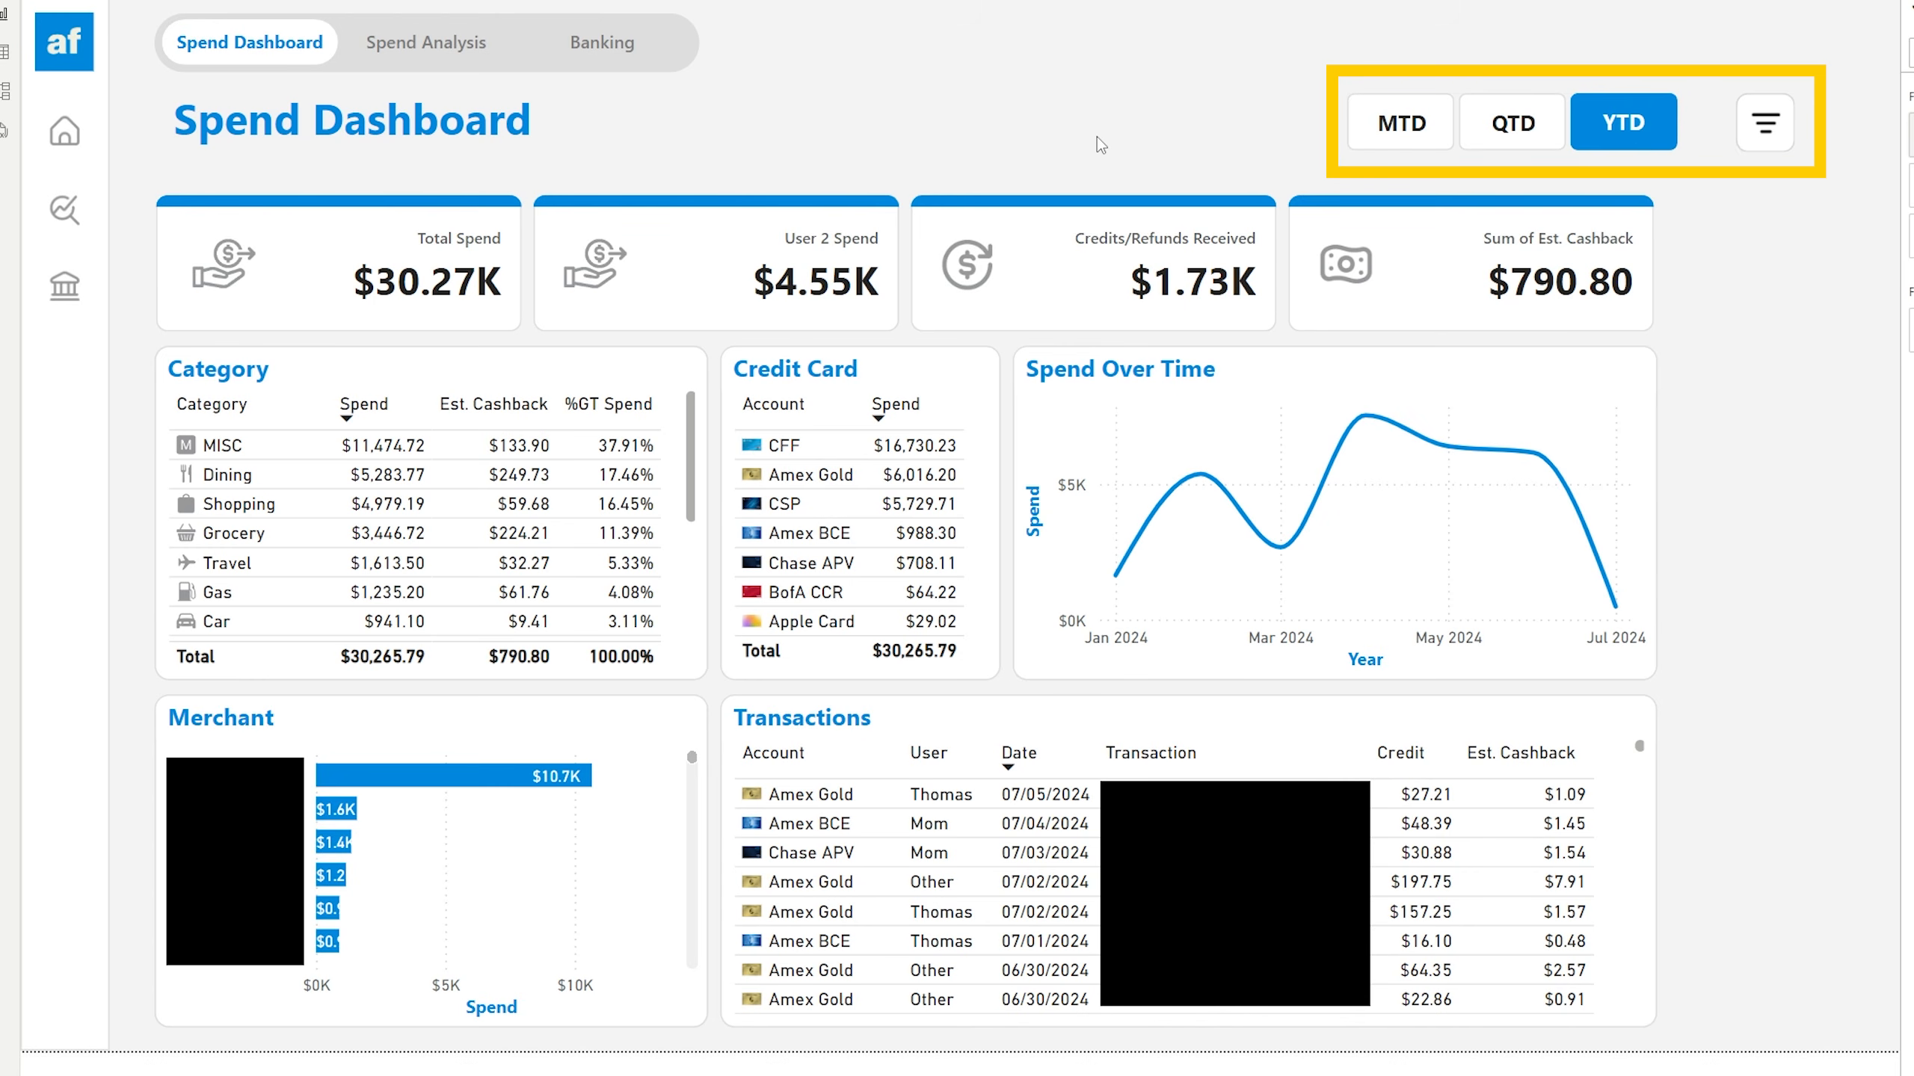
# - View the Spend Dashboard for the MTD and QTD periods in turn and return it to YTD
pyautogui.click(1382, 125)
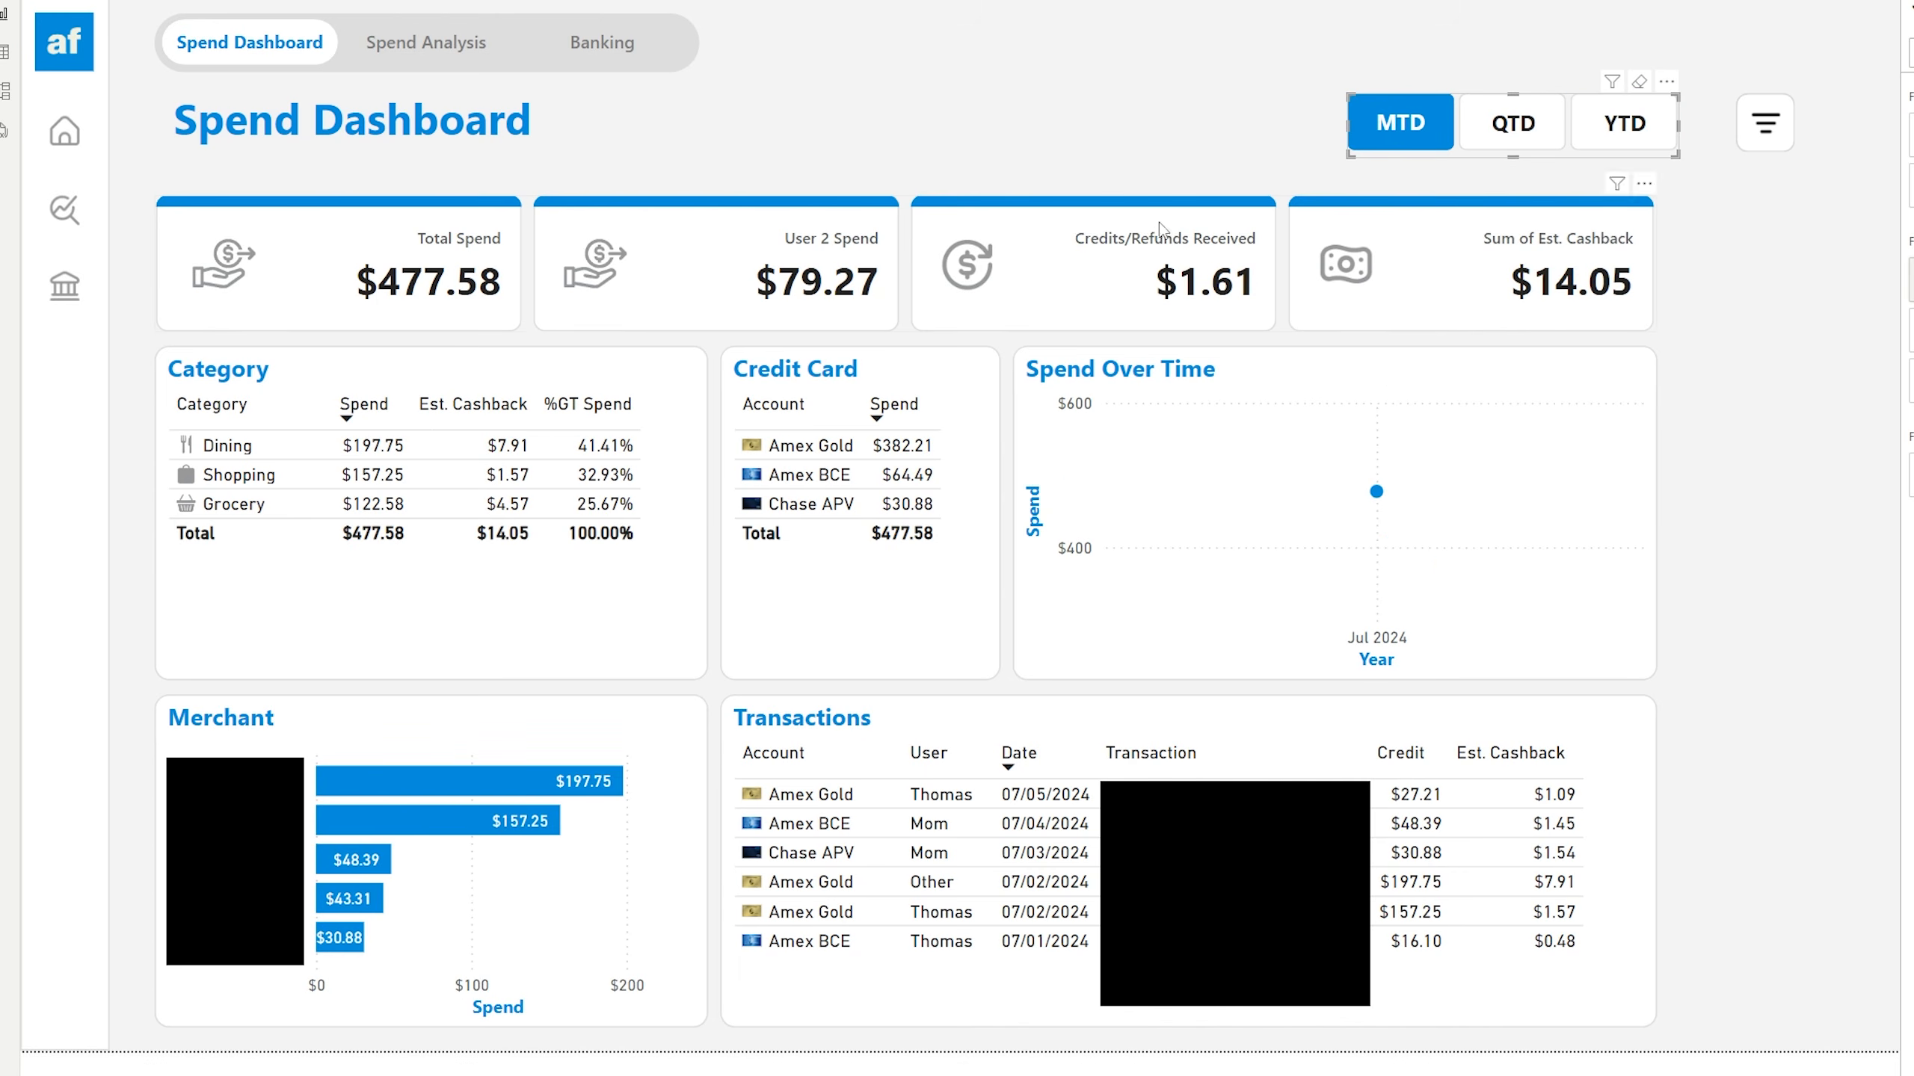
pyautogui.click(1507, 124)
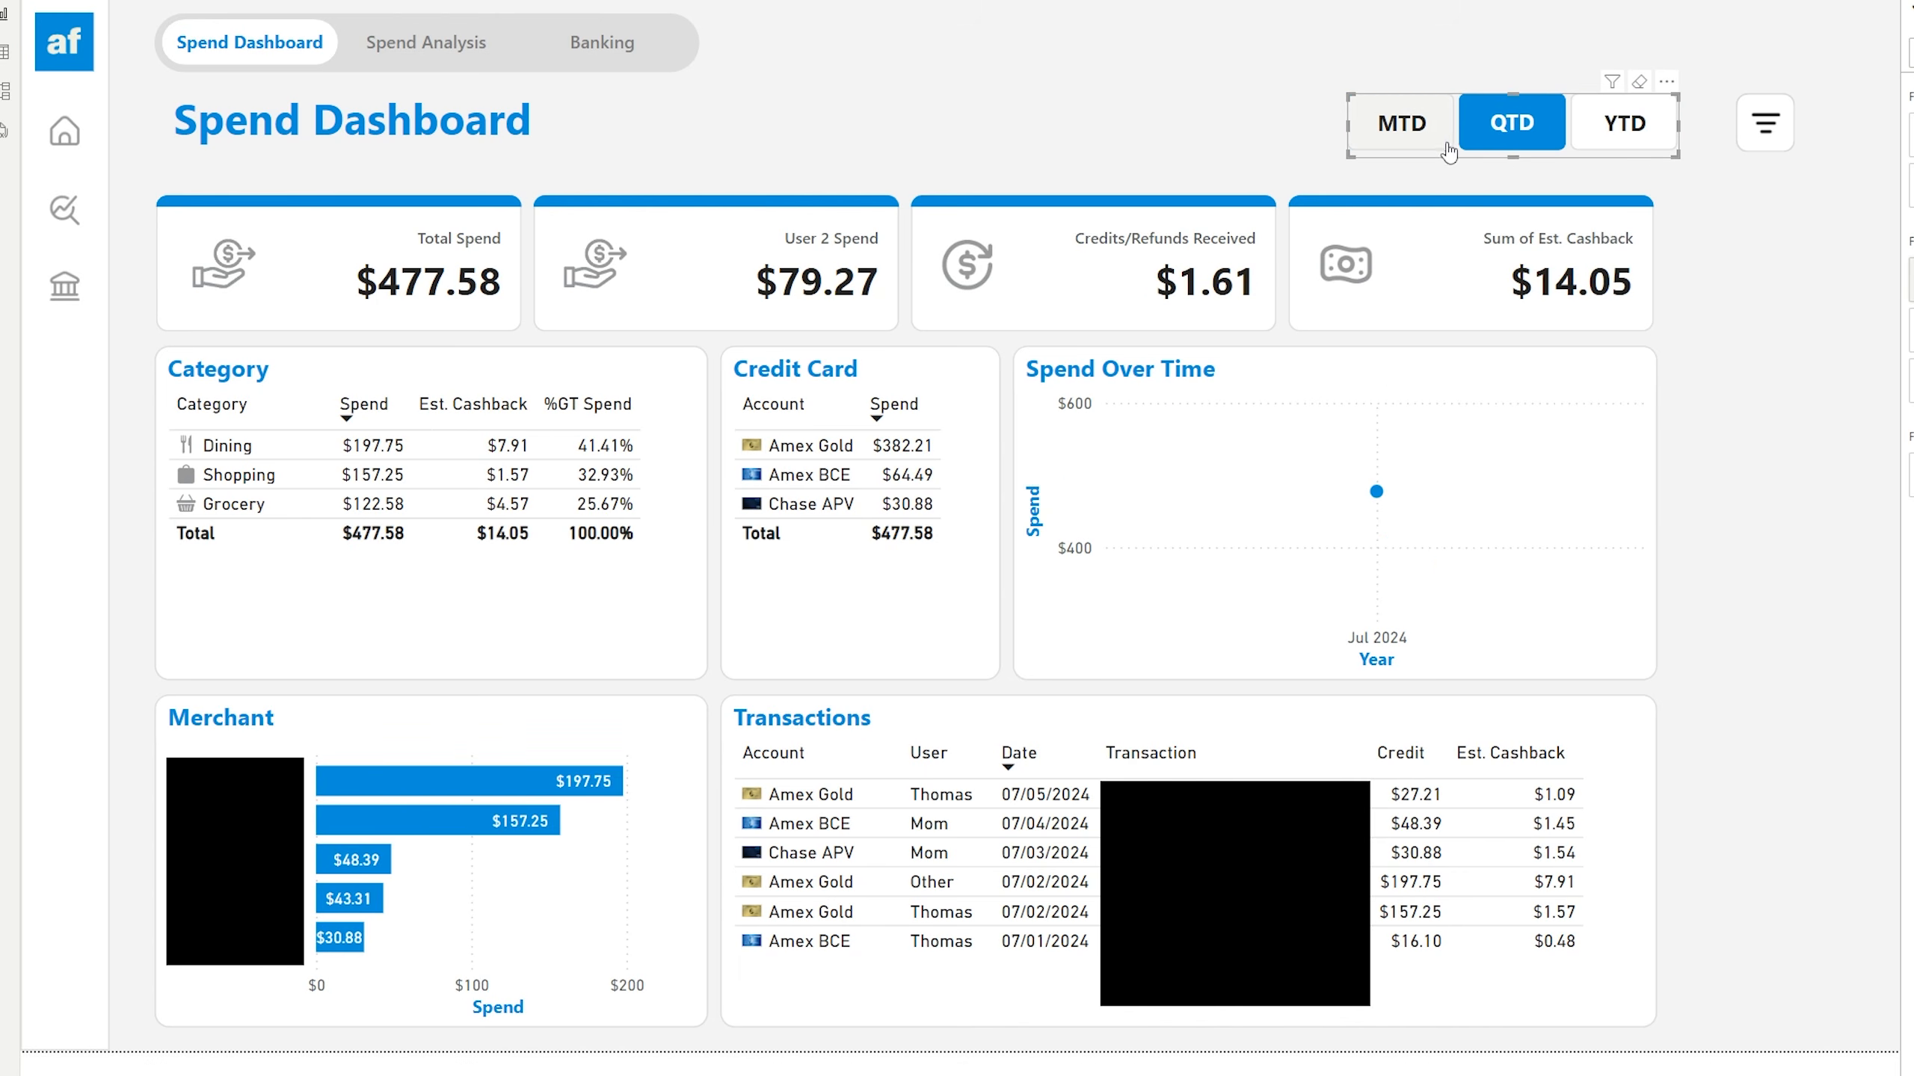
pyautogui.click(1620, 123)
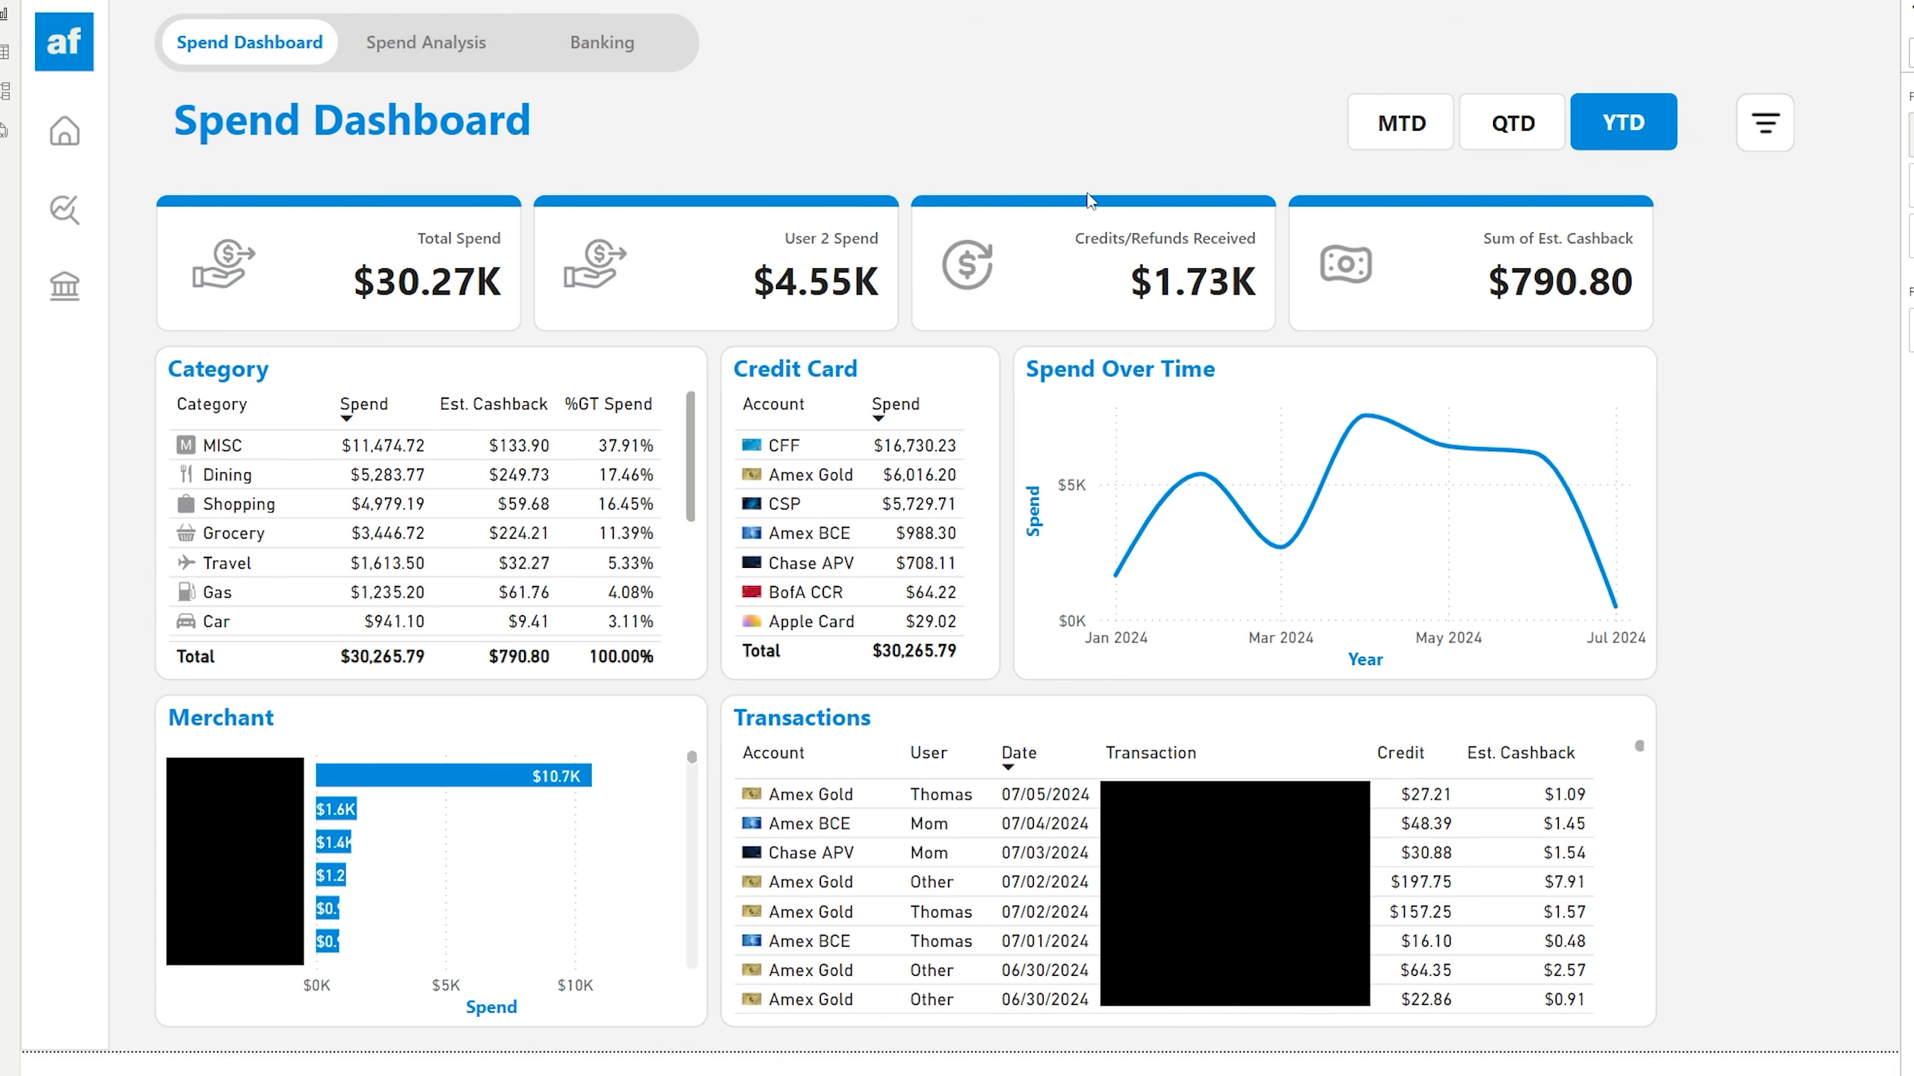
# - Filter the dashboard to the Amex Gold account, apply the slicers and close the filter pane
pyautogui.moveTo(1153, 243)
pyautogui.click(1747, 137)
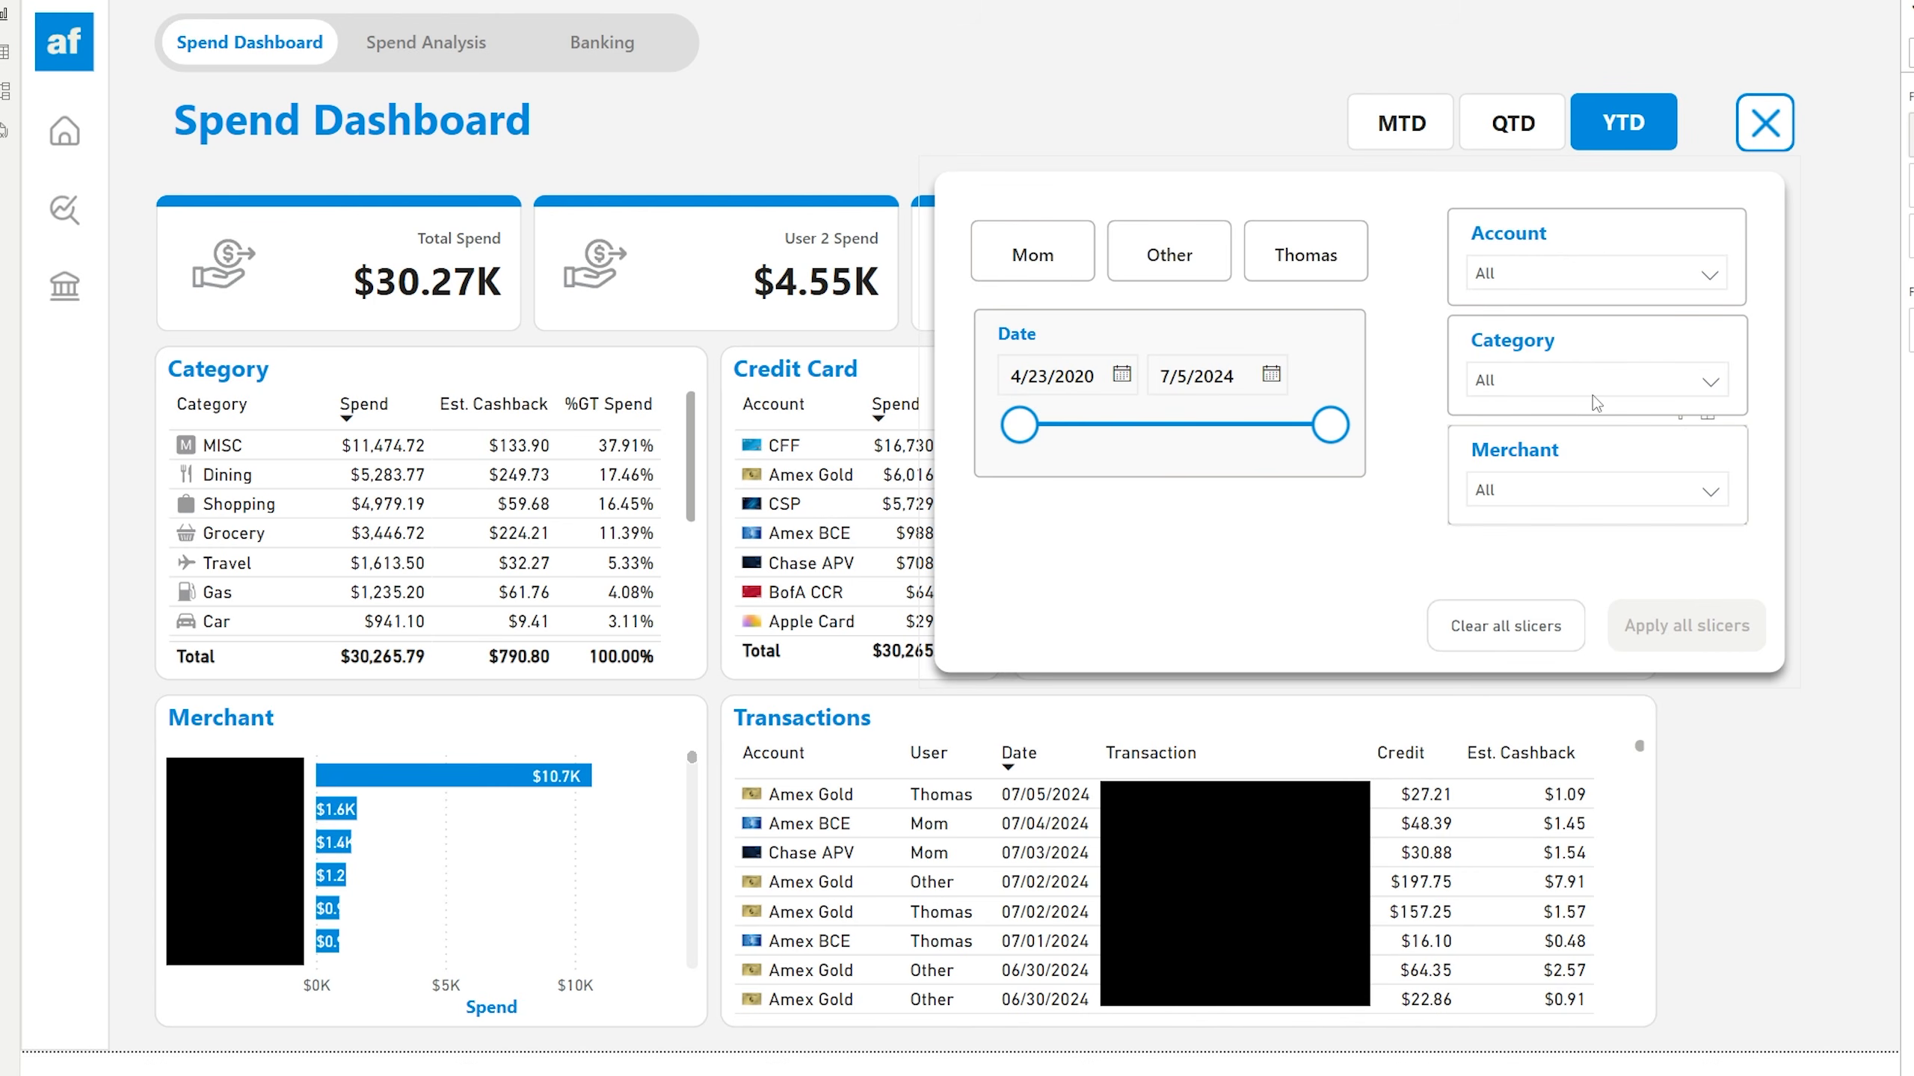
pyautogui.click(1590, 274)
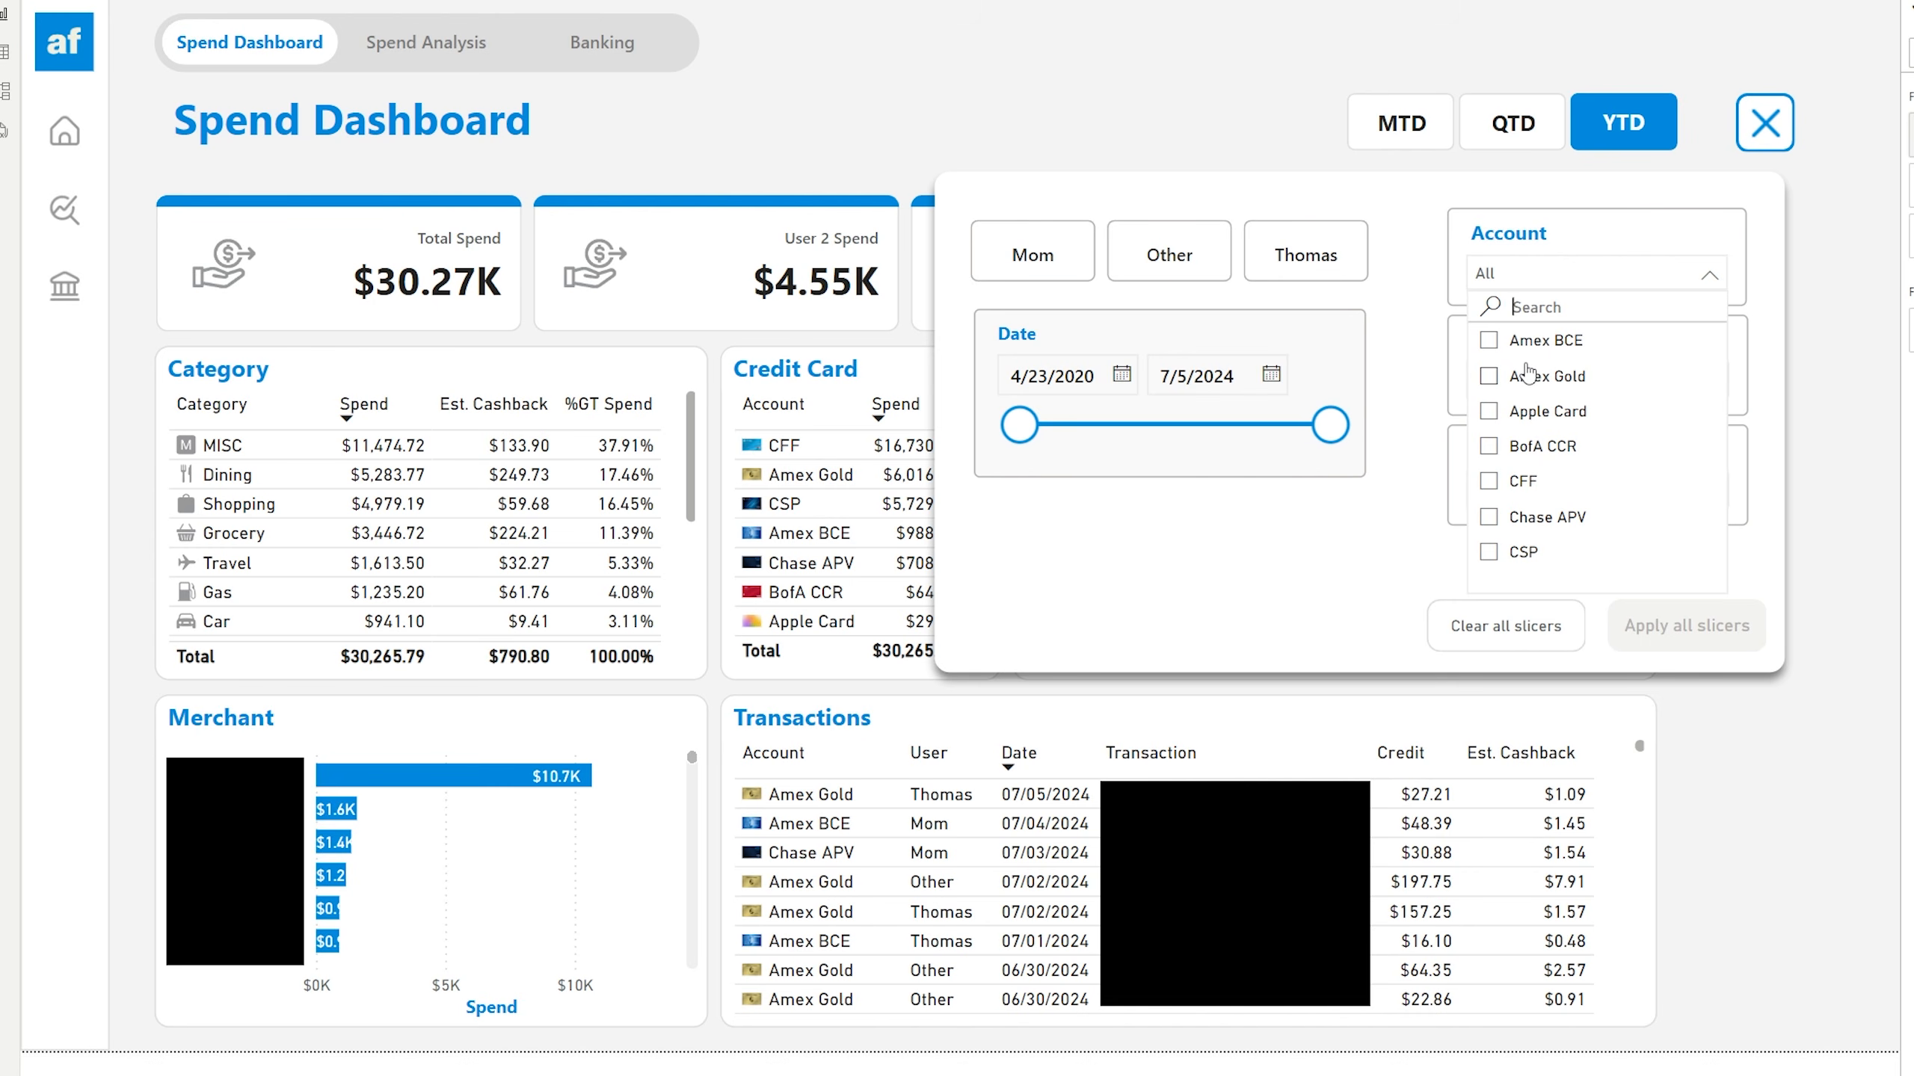
pyautogui.click(1494, 380)
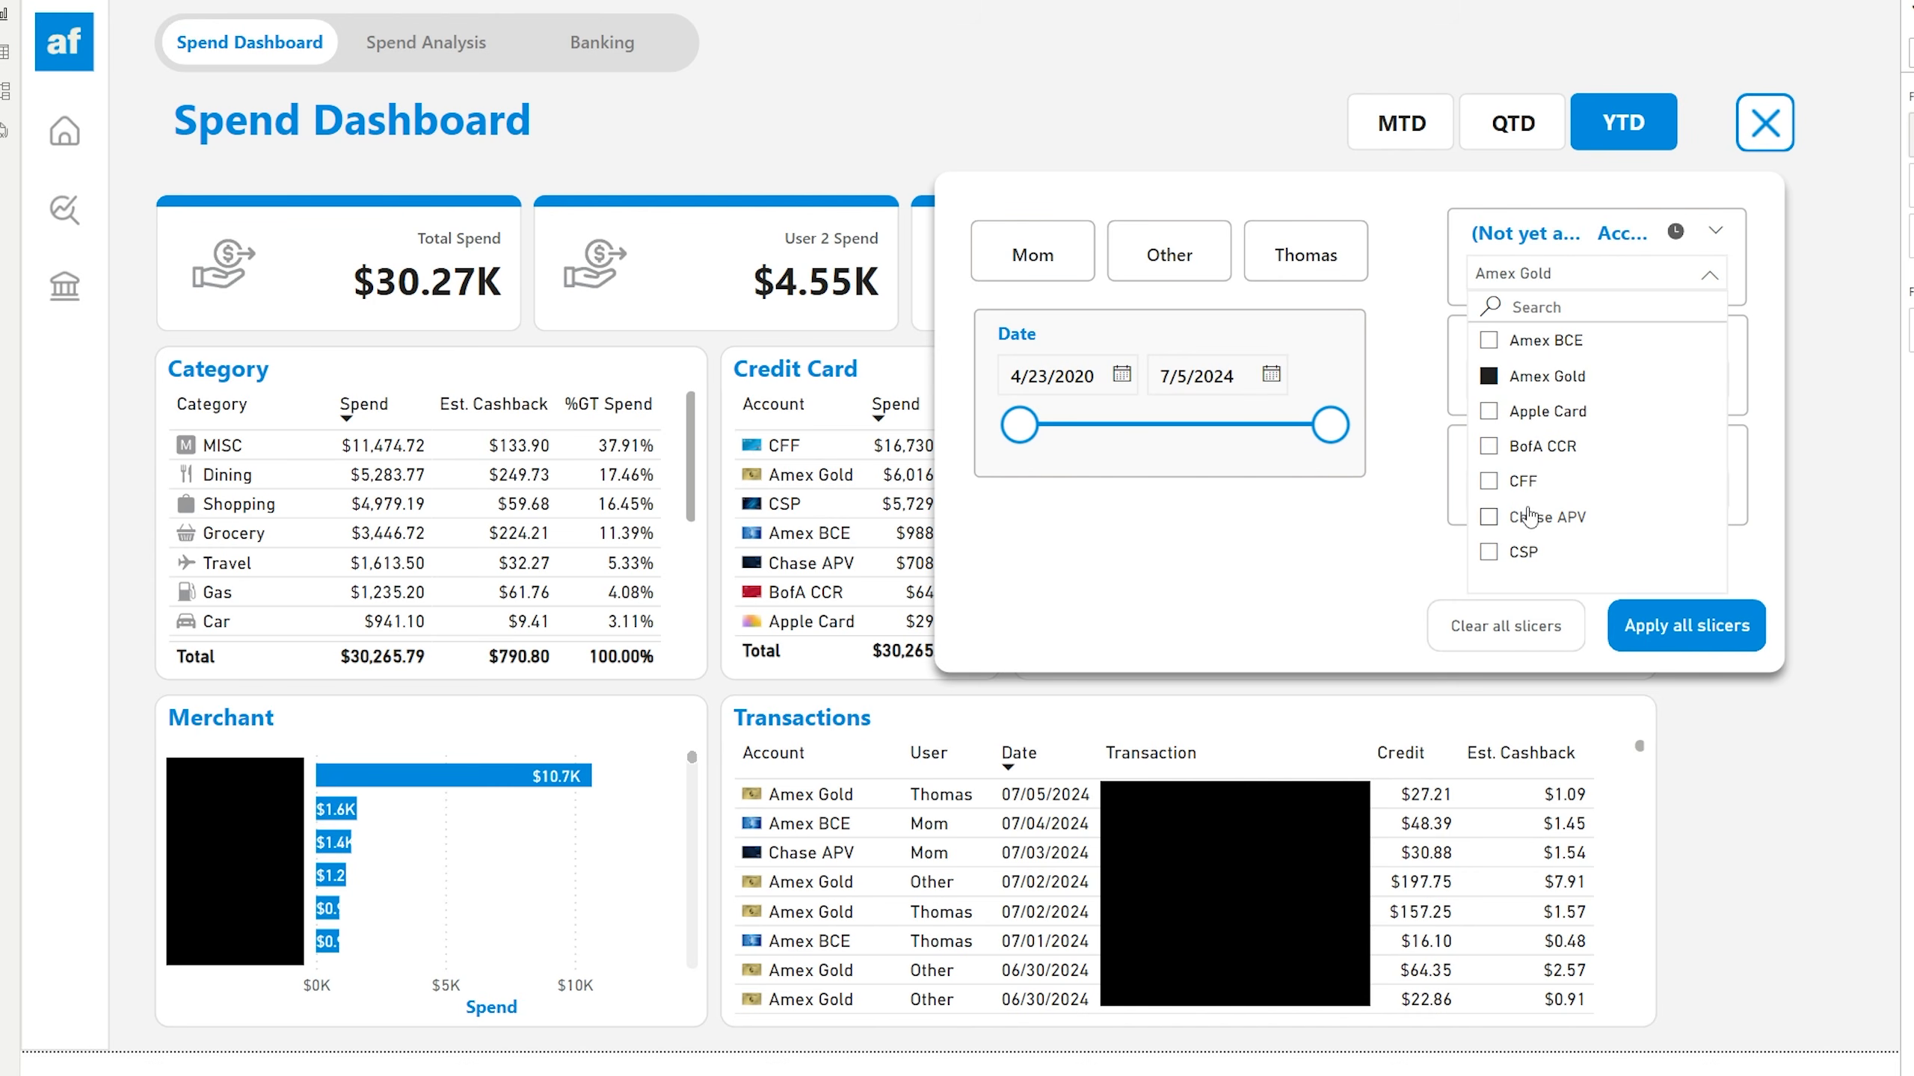
pyautogui.click(1663, 625)
pyautogui.click(1764, 122)
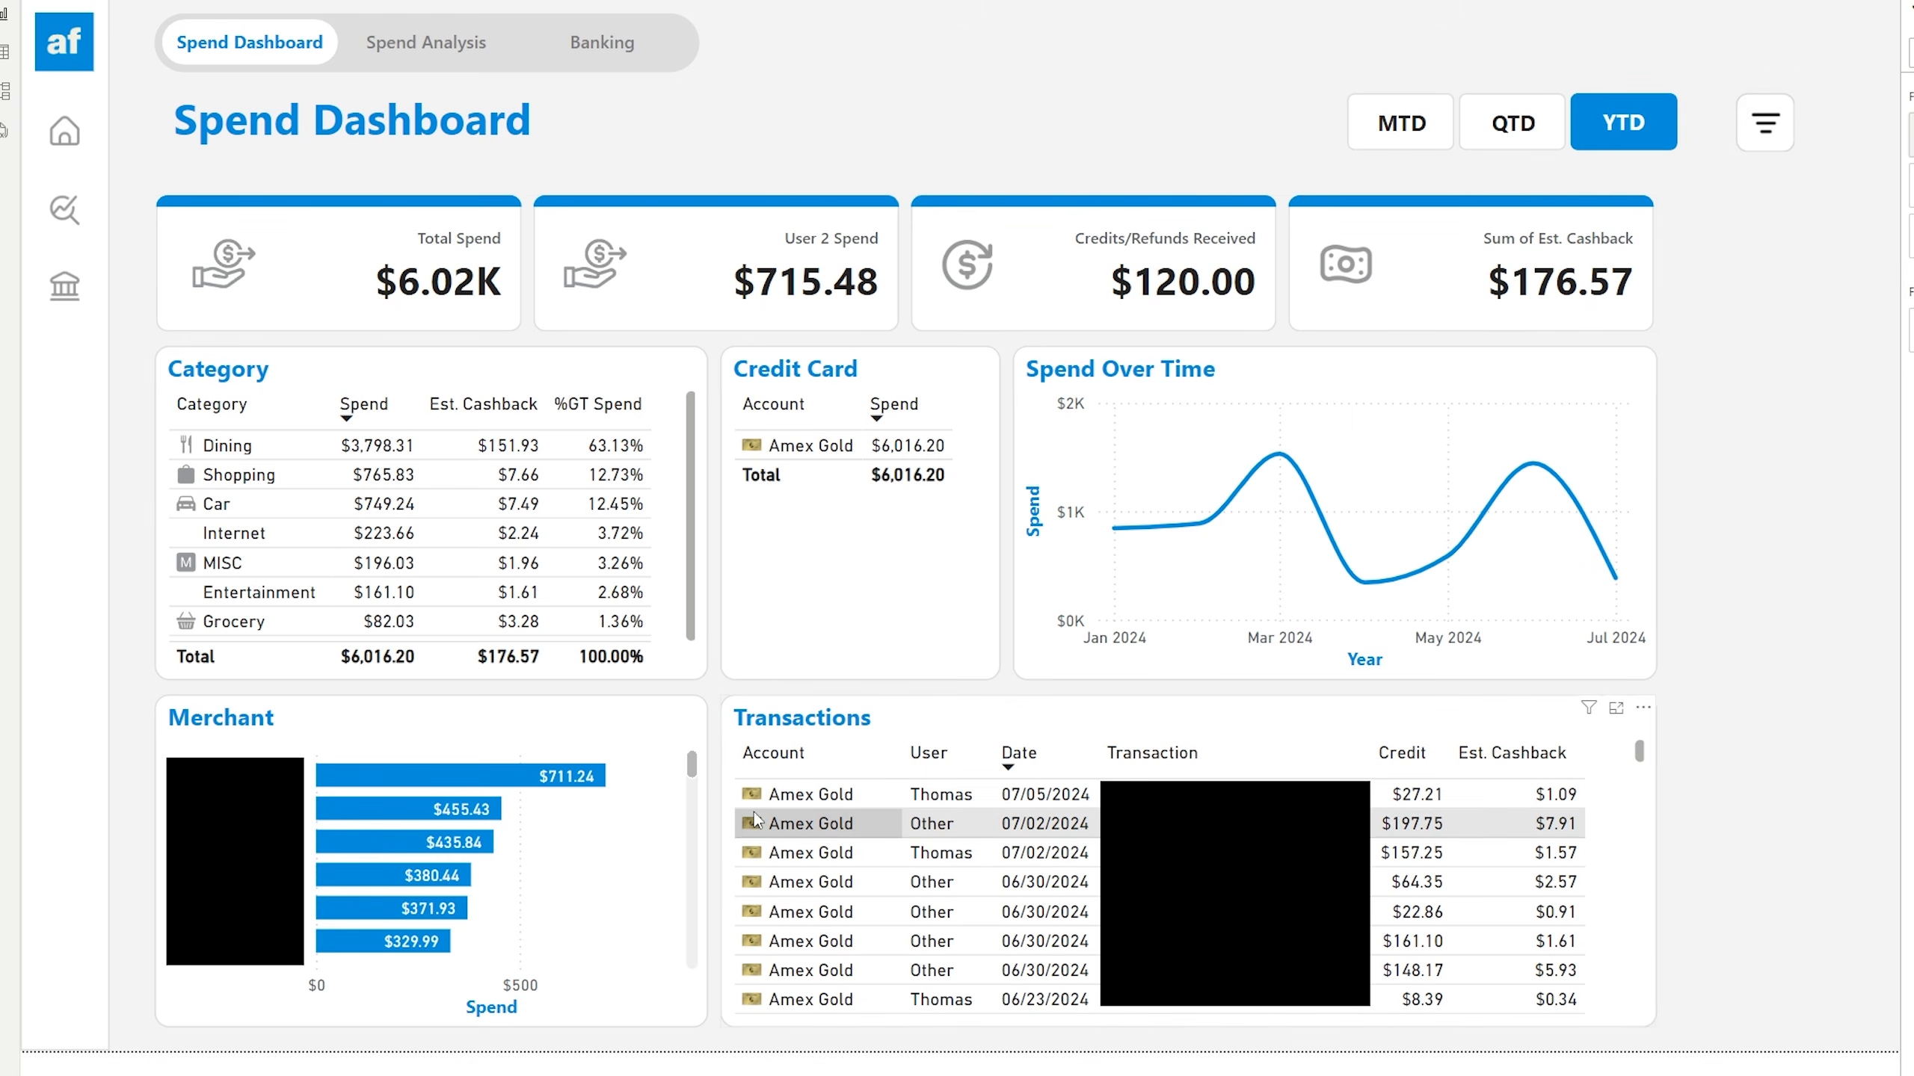
# - Remove the Amex Gold selection from the account filter and apply the slicers
pyautogui.click(1765, 121)
pyautogui.click(1657, 271)
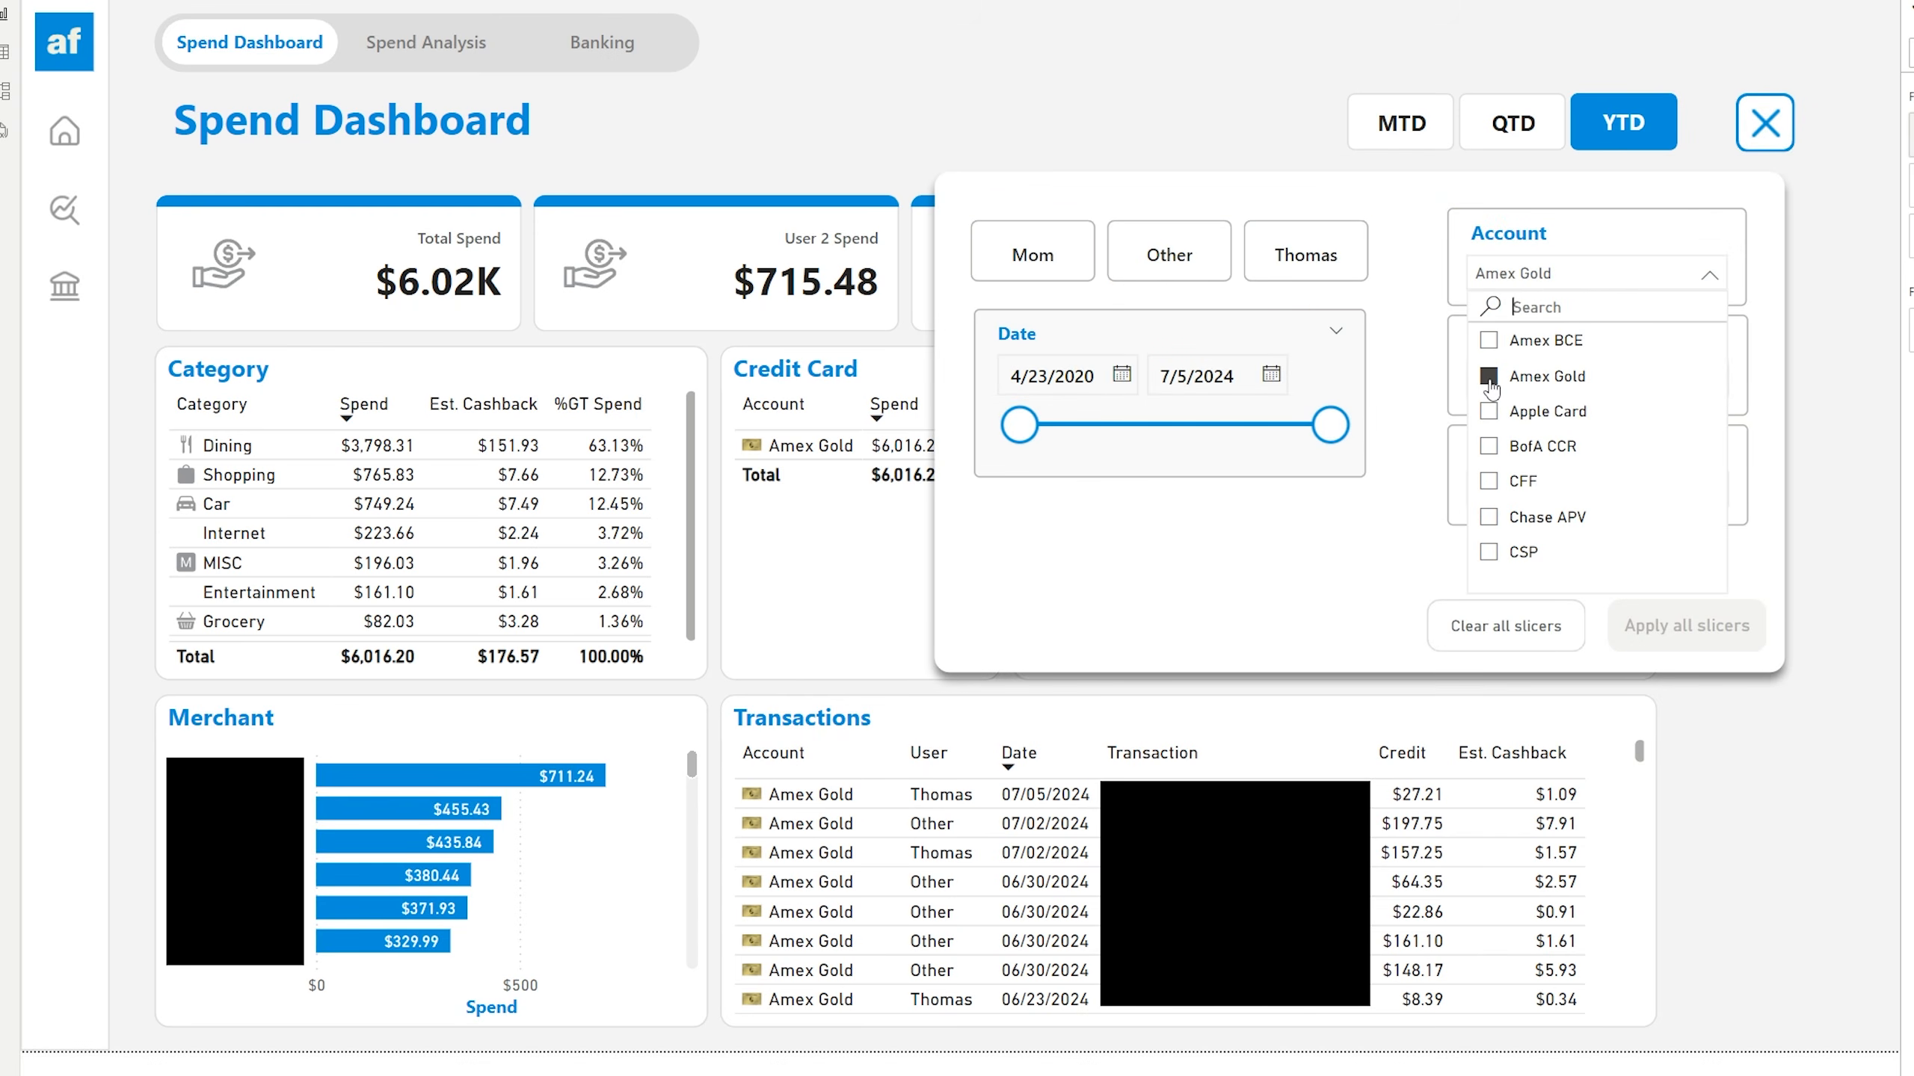
pyautogui.click(1488, 375)
pyautogui.click(1671, 633)
# - Browse the options of the Category slicer without selecting any and close the filter pane
pyautogui.click(1499, 380)
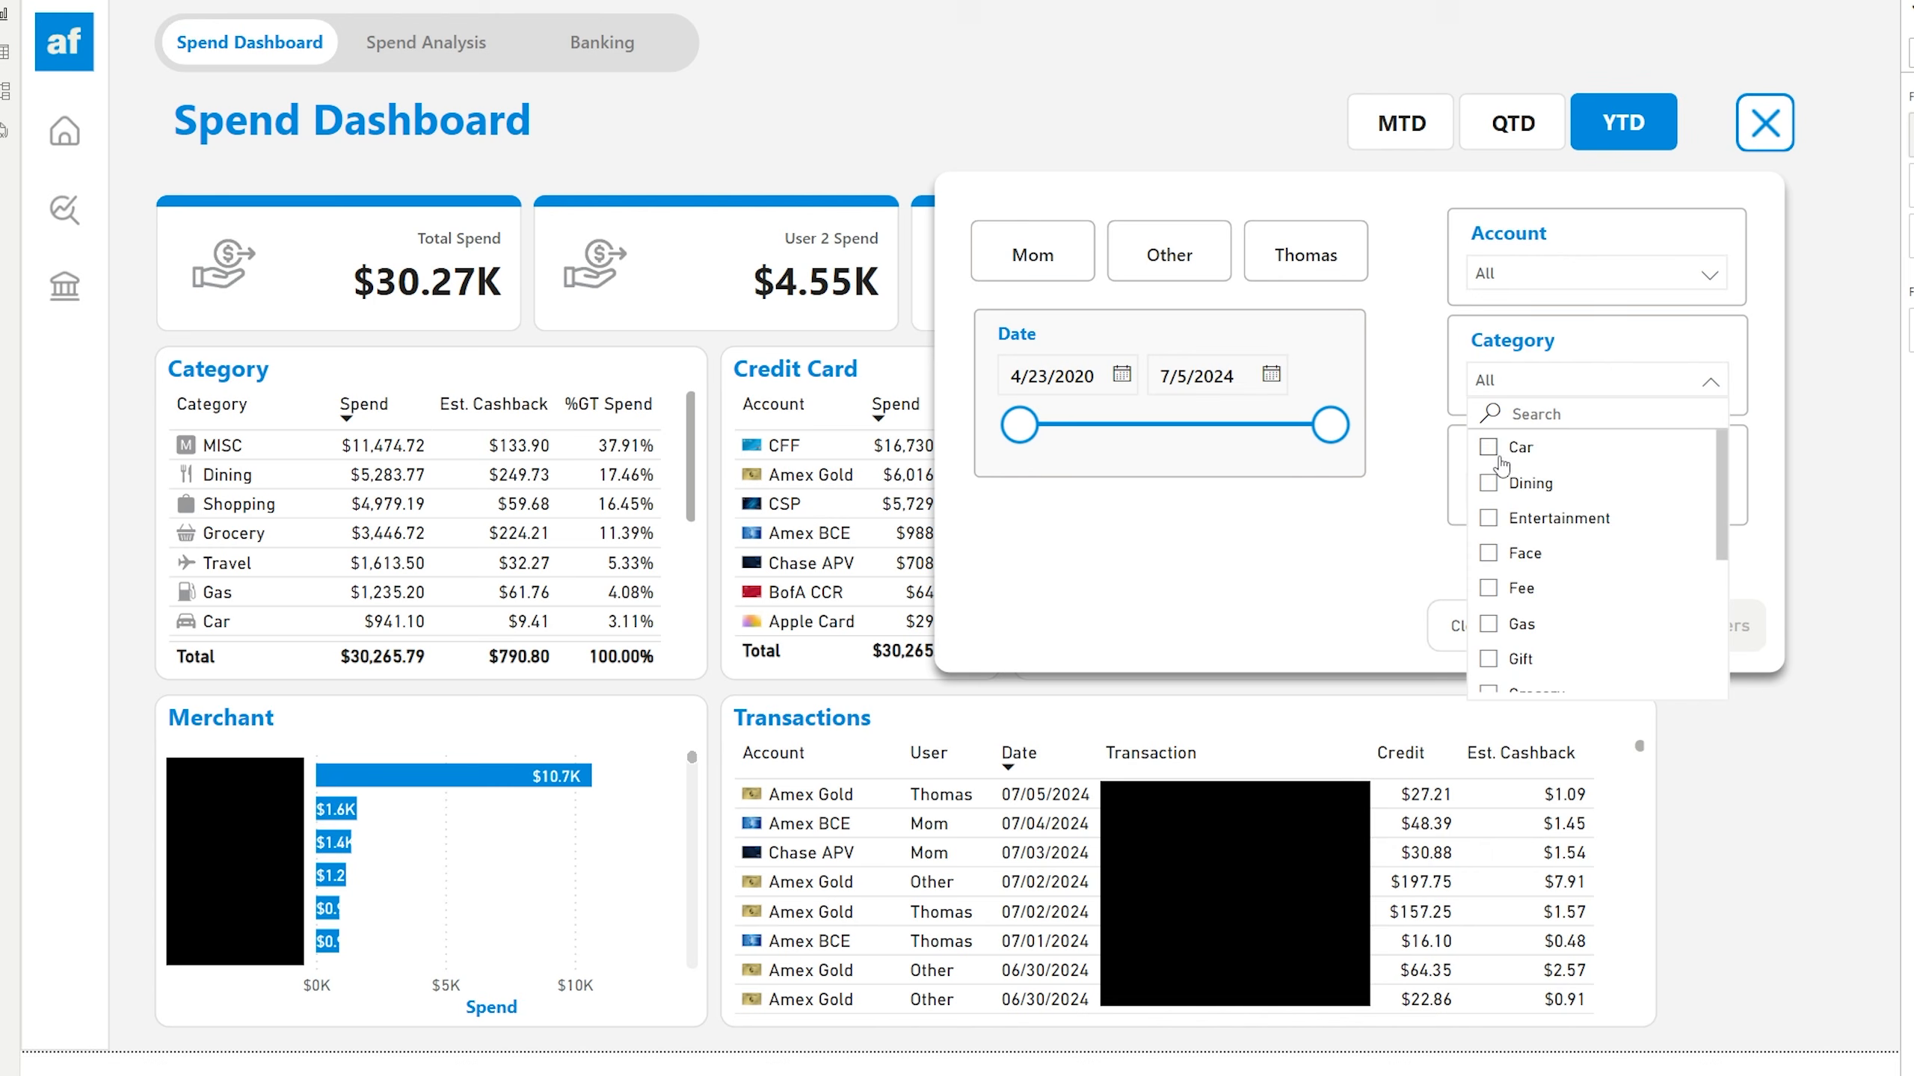
pyautogui.scroll(-3, 1502, 464)
pyautogui.click(1566, 380)
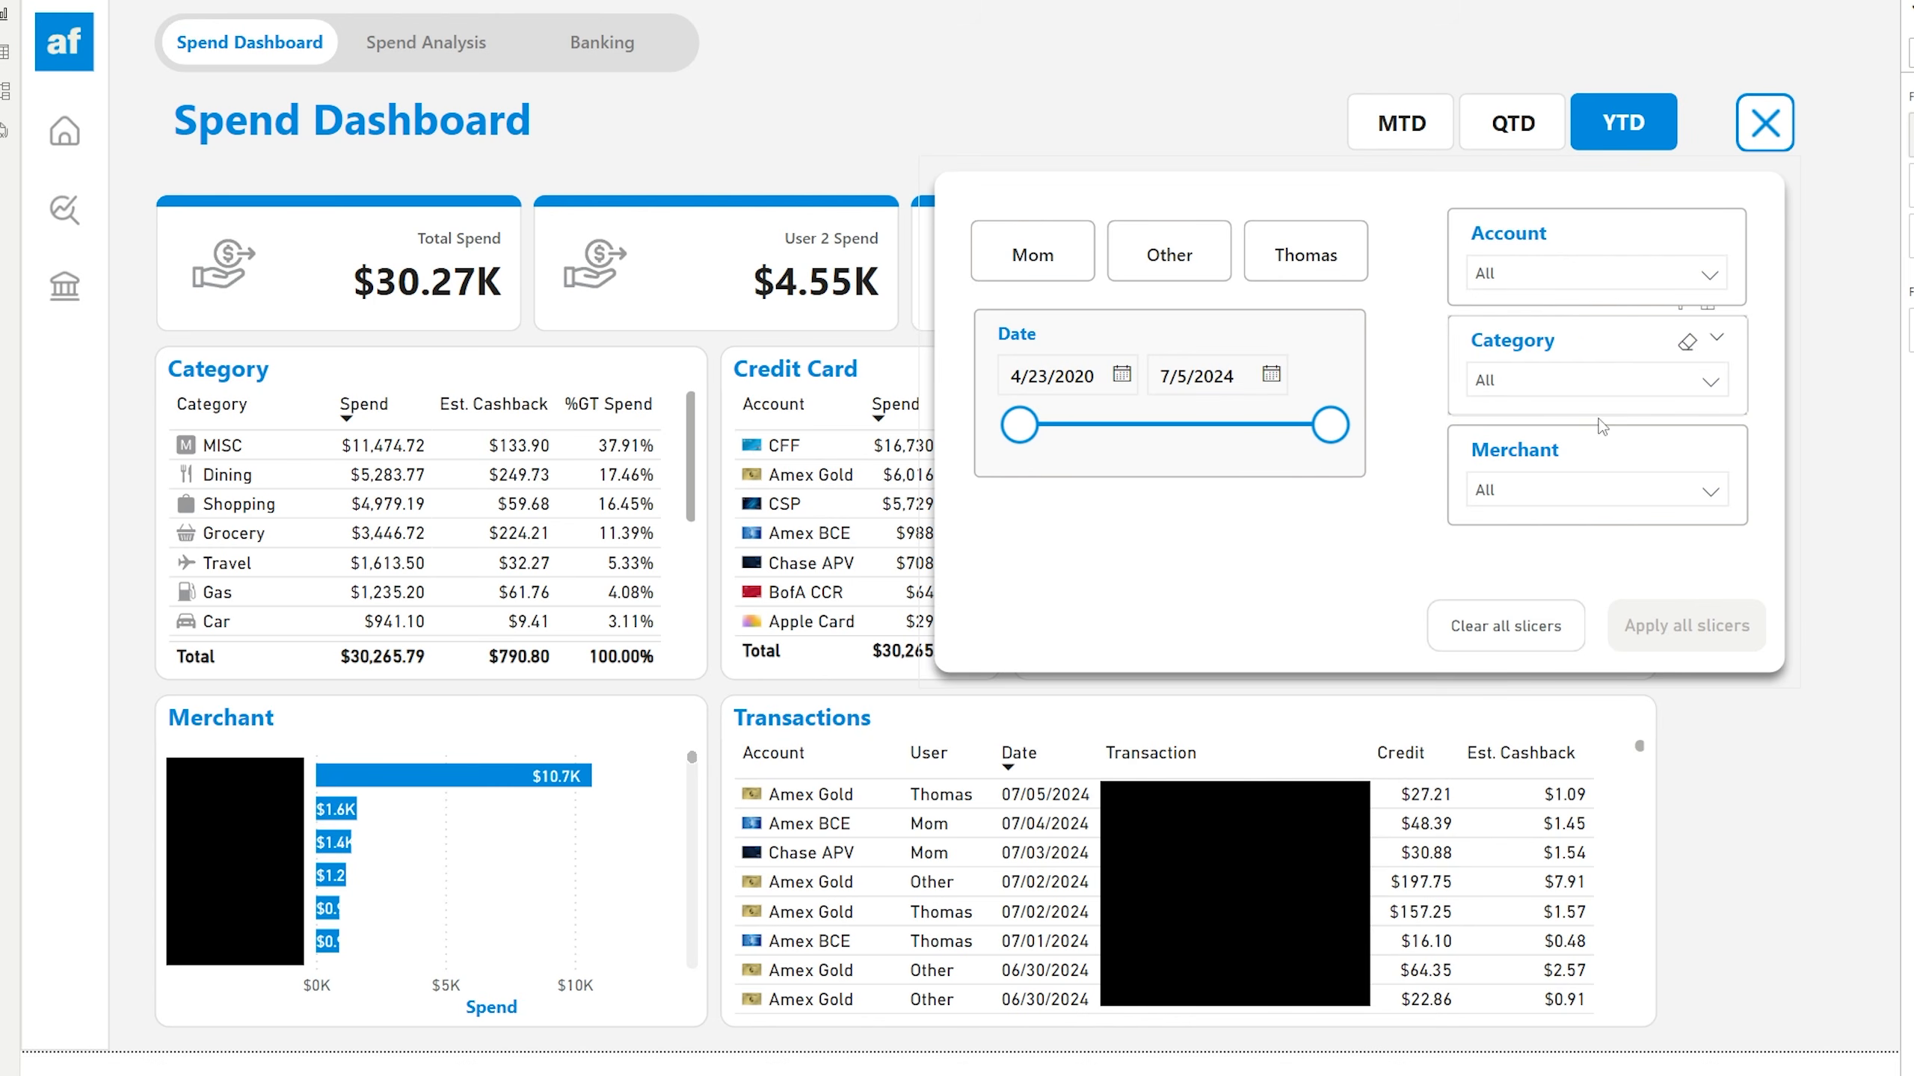
pyautogui.keyDown('ctrl'); pyautogui.click(1764, 122); pyautogui.keyUp('ctrl')
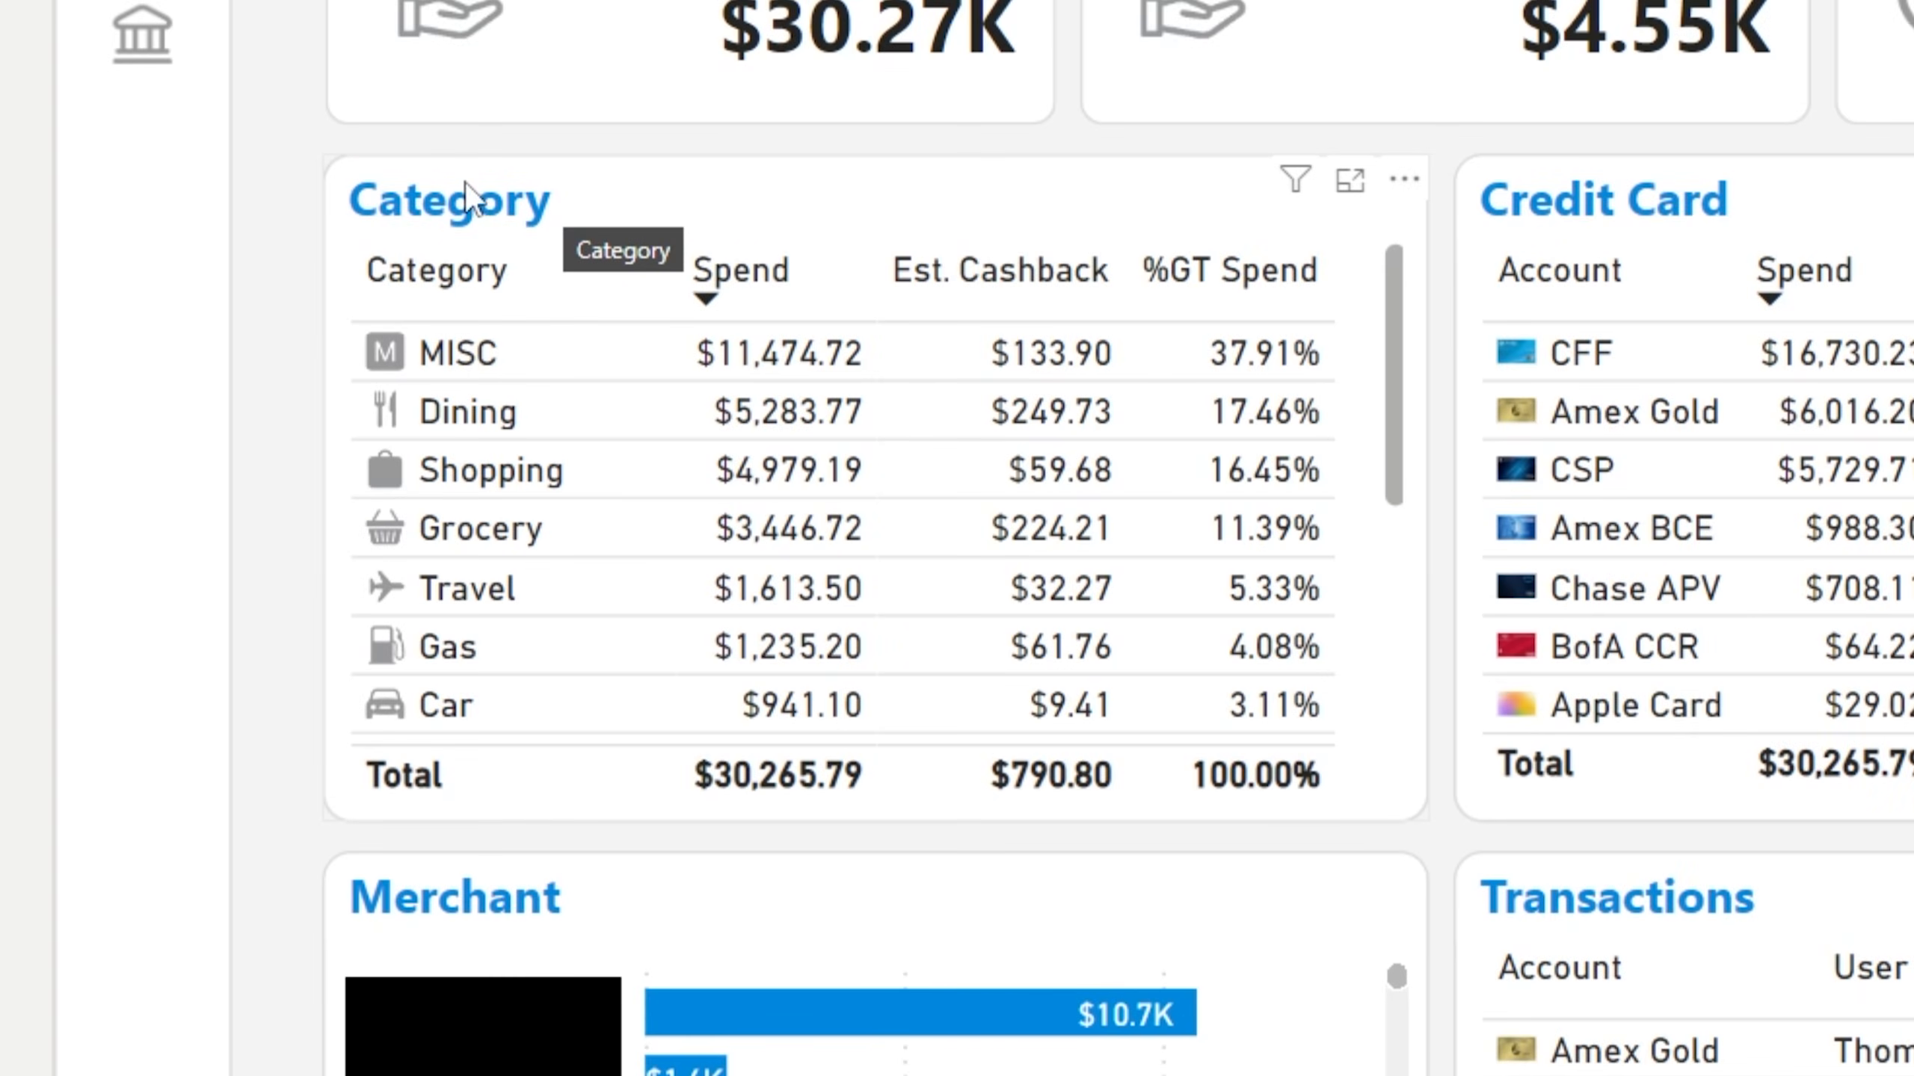
# - Inspect the transaction breakdown tooltip for the Shopping spend in the Category table
pyautogui.click(411, 207)
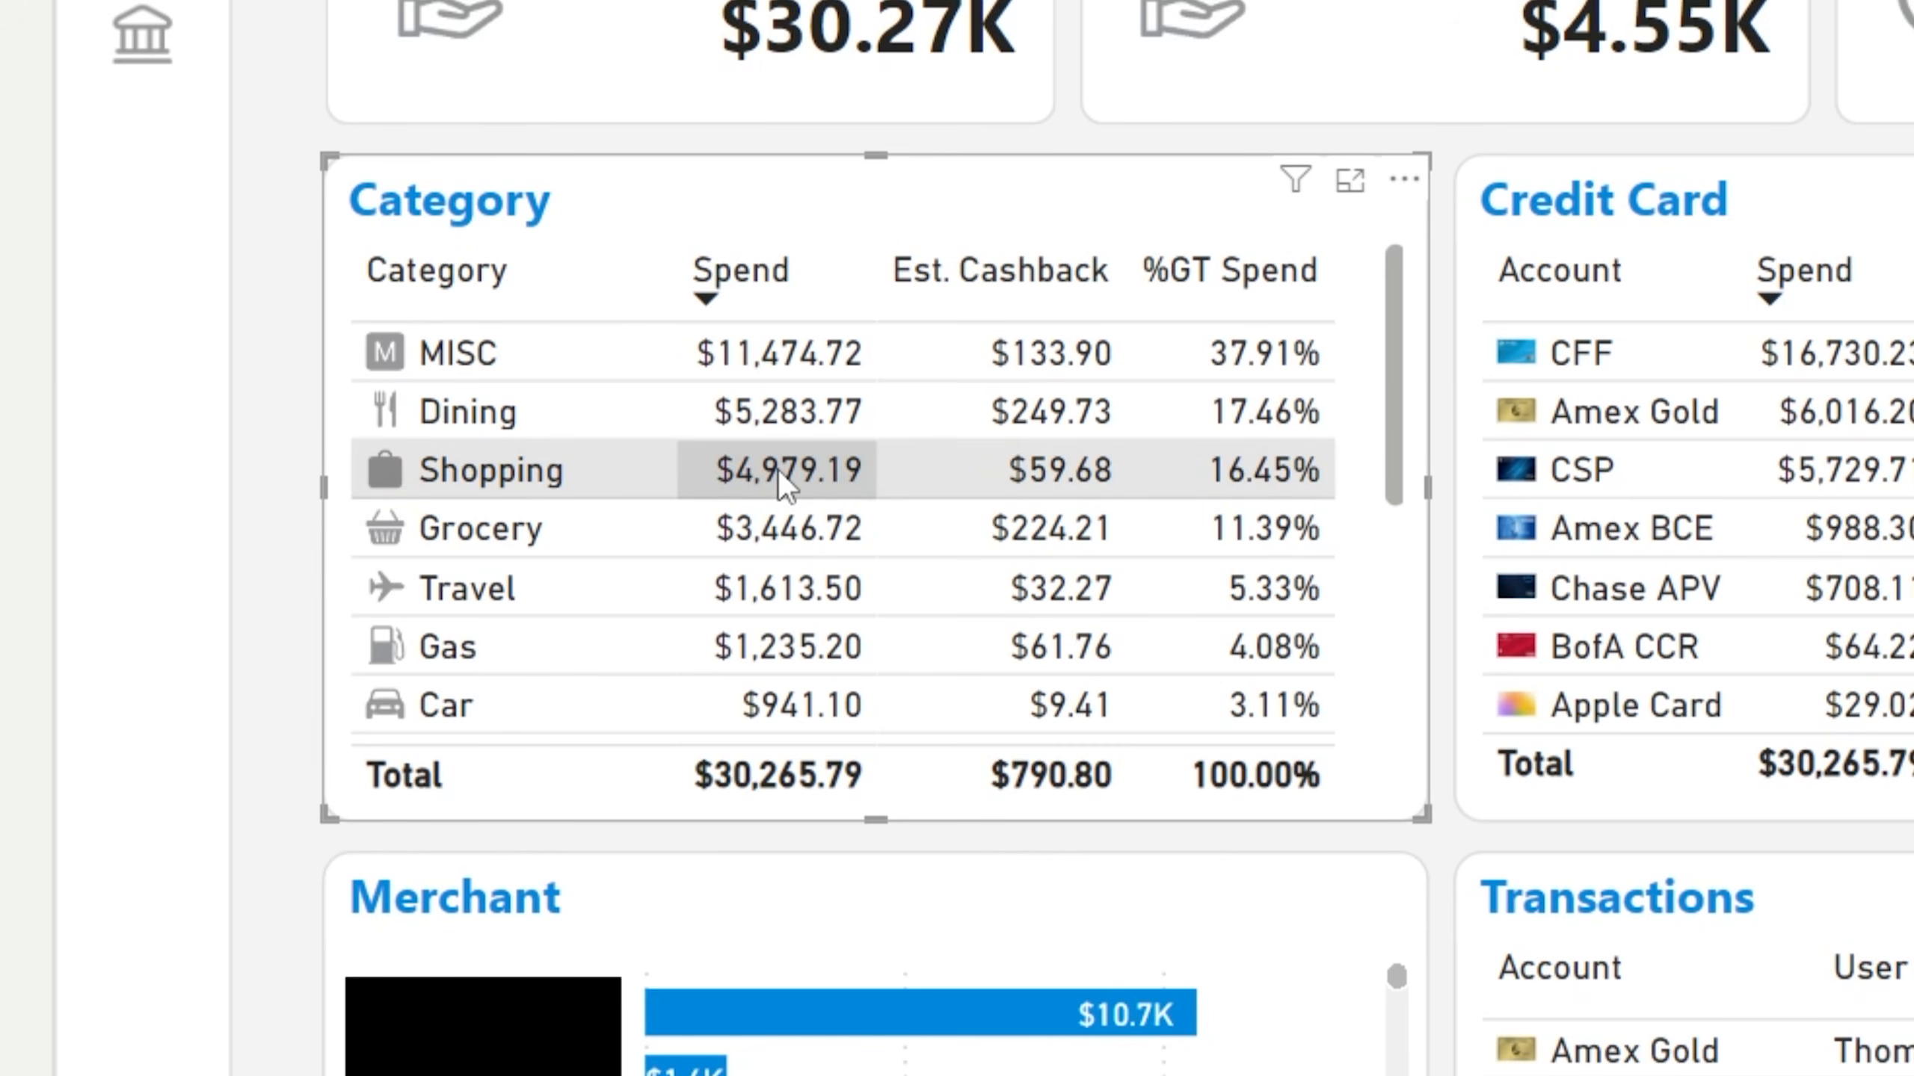
pyautogui.moveTo(777, 469)
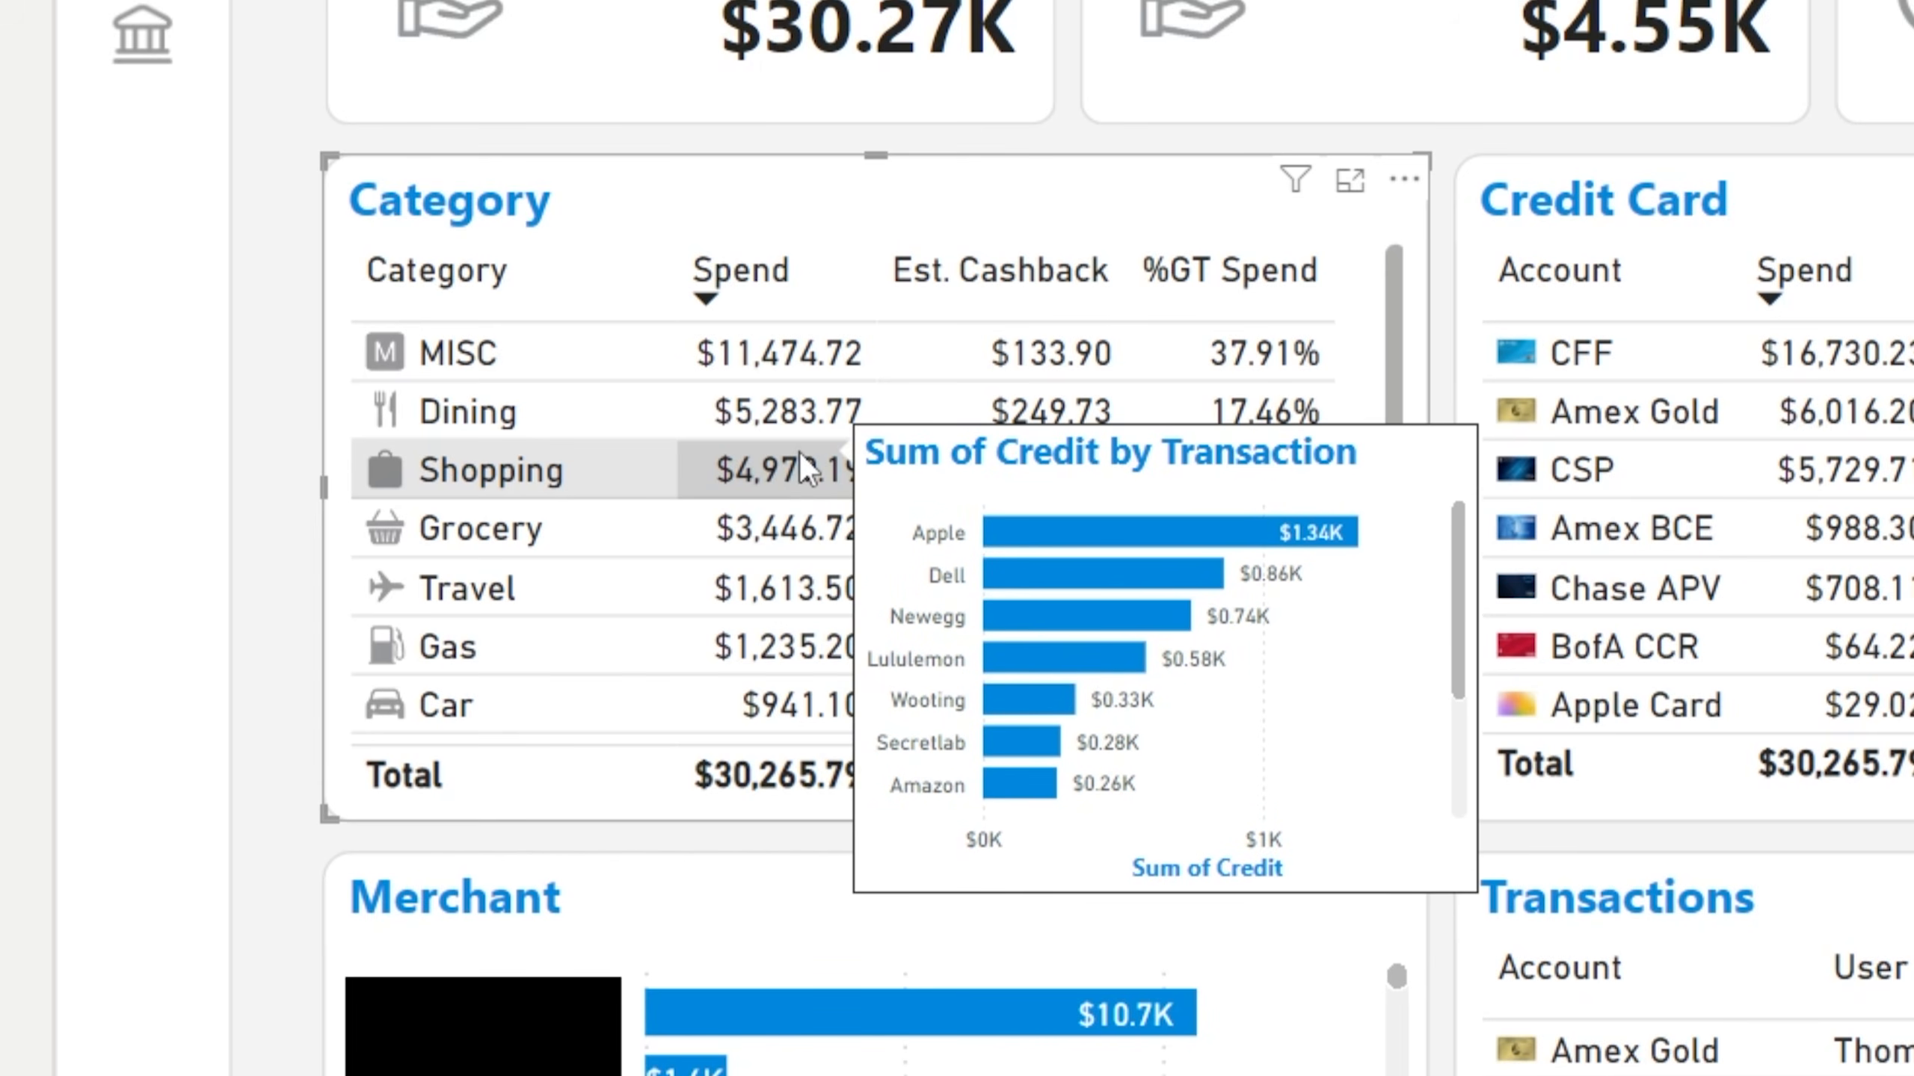
pyautogui.moveTo(774, 584)
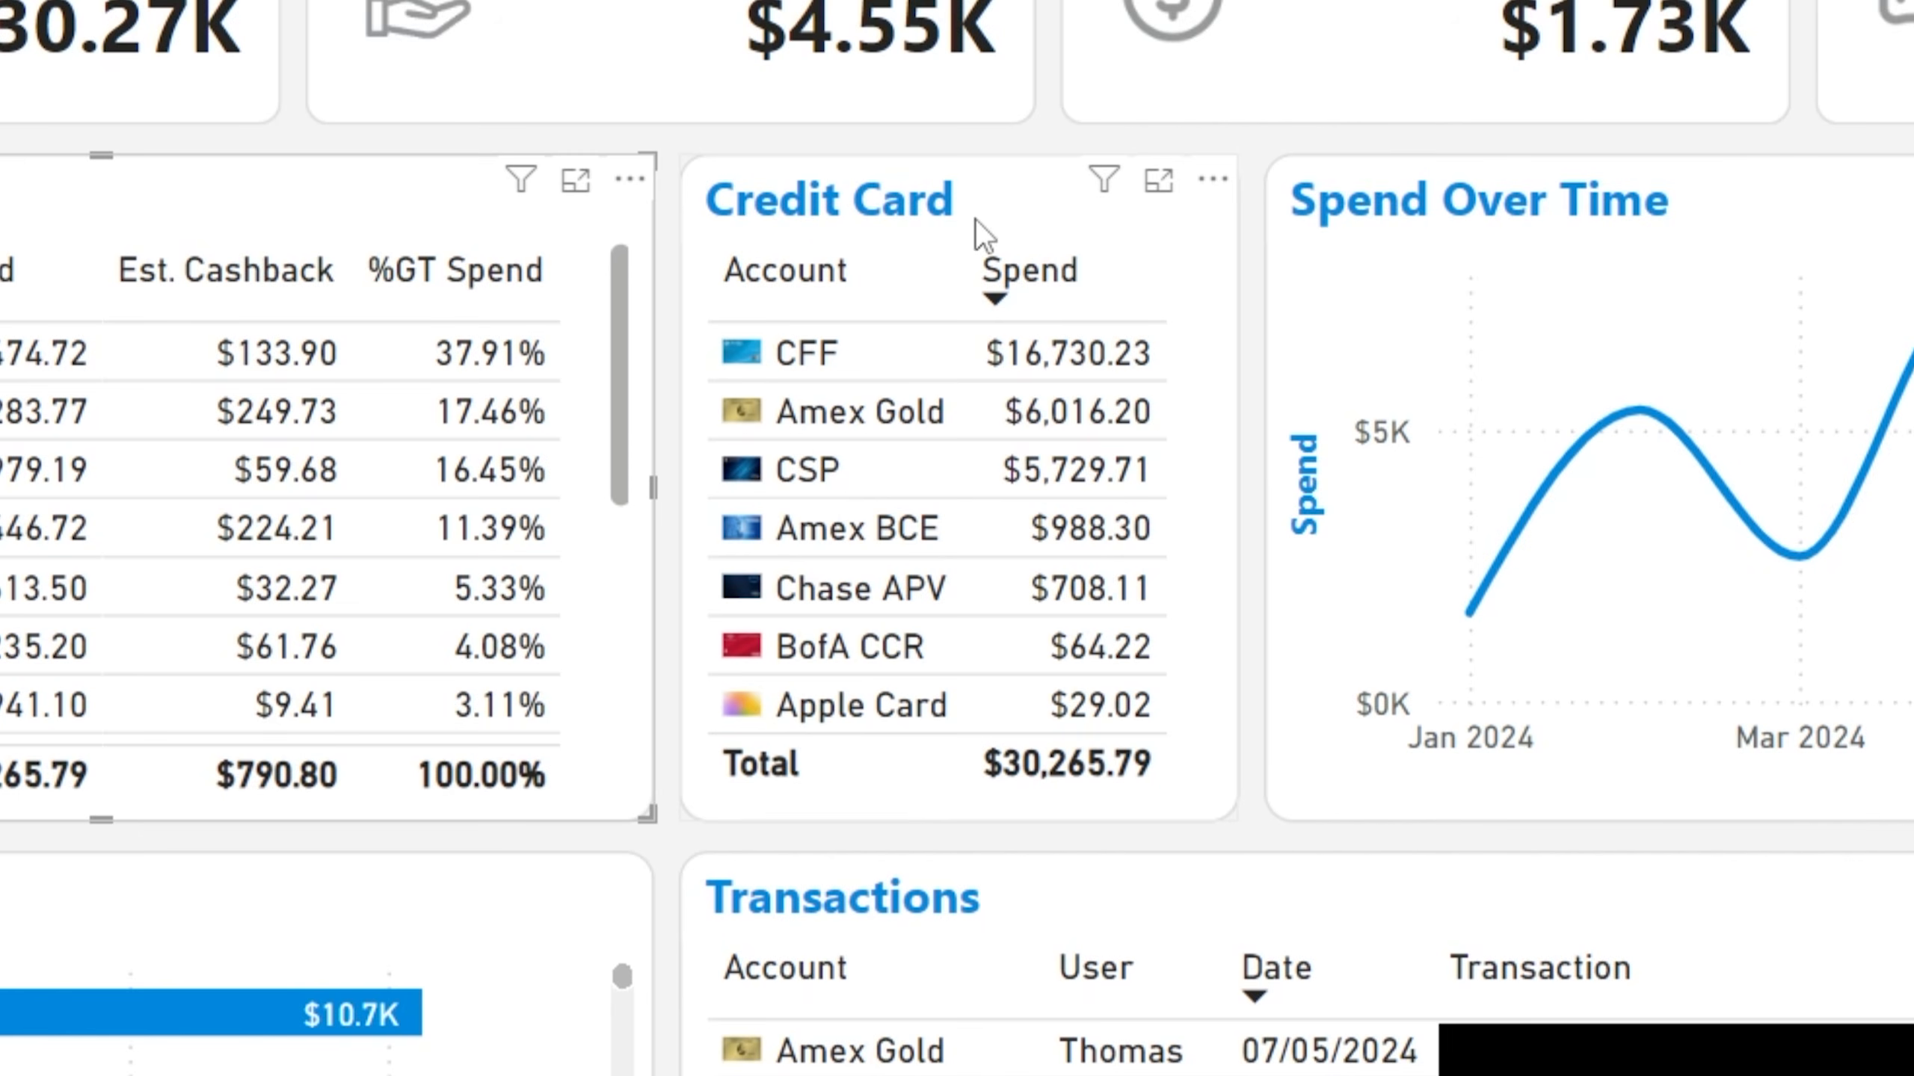
# - Inspect the category breakdowns of the CFF and Amex Gold cards and the peak of the Spend Over Time chart
pyautogui.click(837, 207)
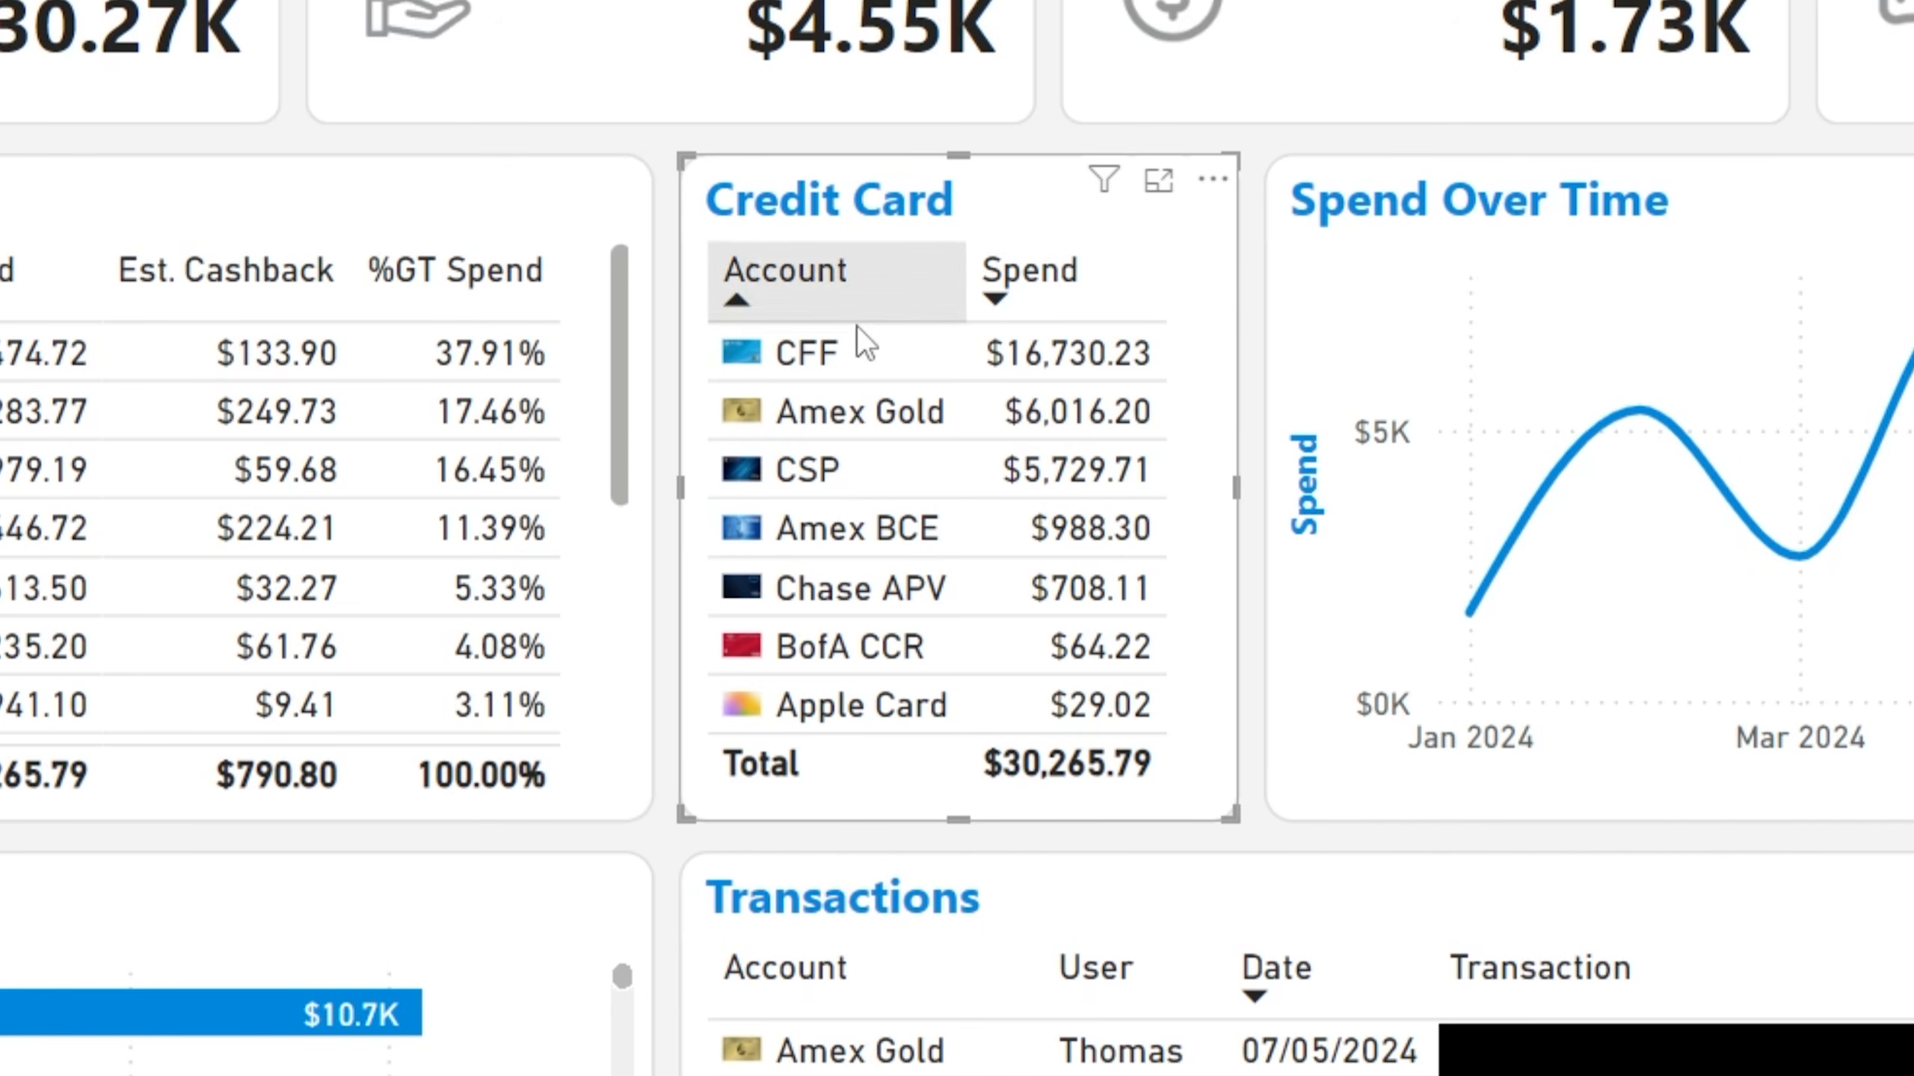
pyautogui.moveTo(837, 264)
pyautogui.mouseDown()
pyautogui.moveTo(986, 305)
pyautogui.moveTo(1136, 284)
pyautogui.mouseUp()
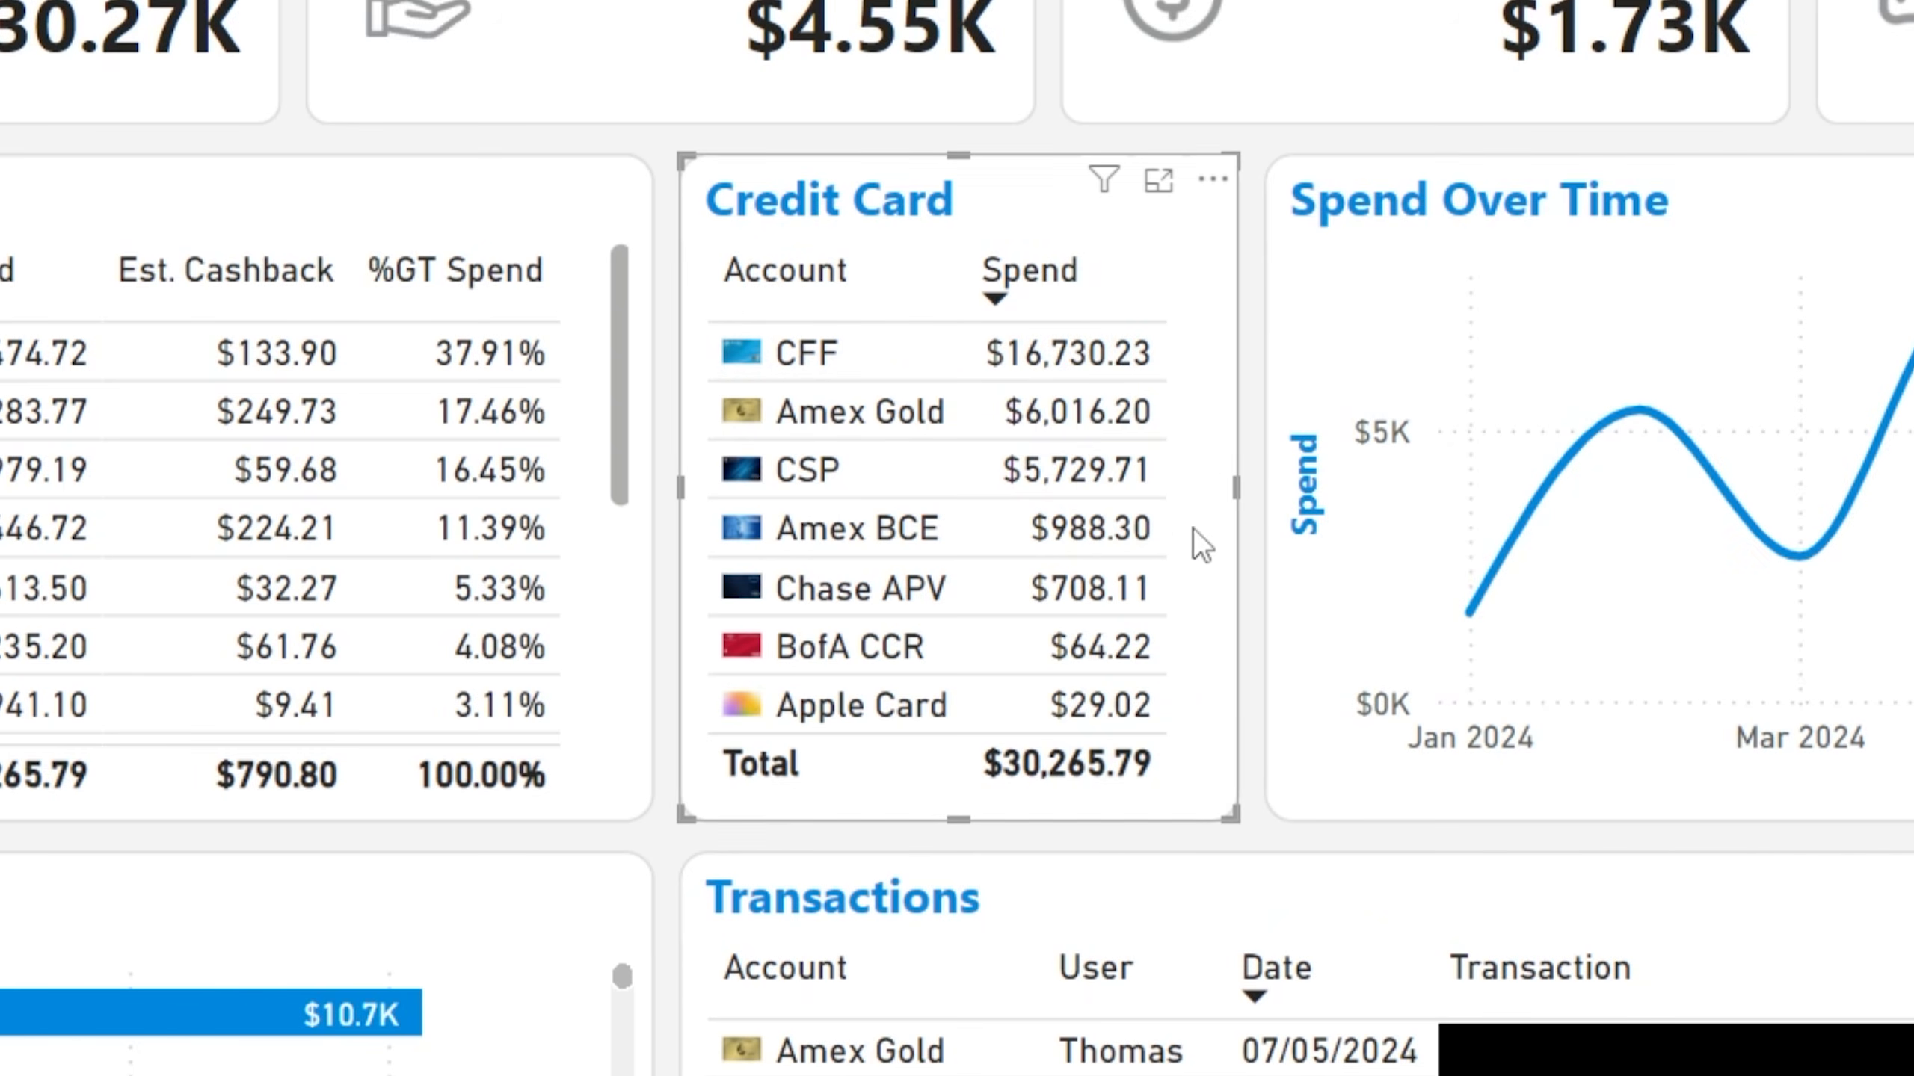
pyautogui.moveTo(1098, 353)
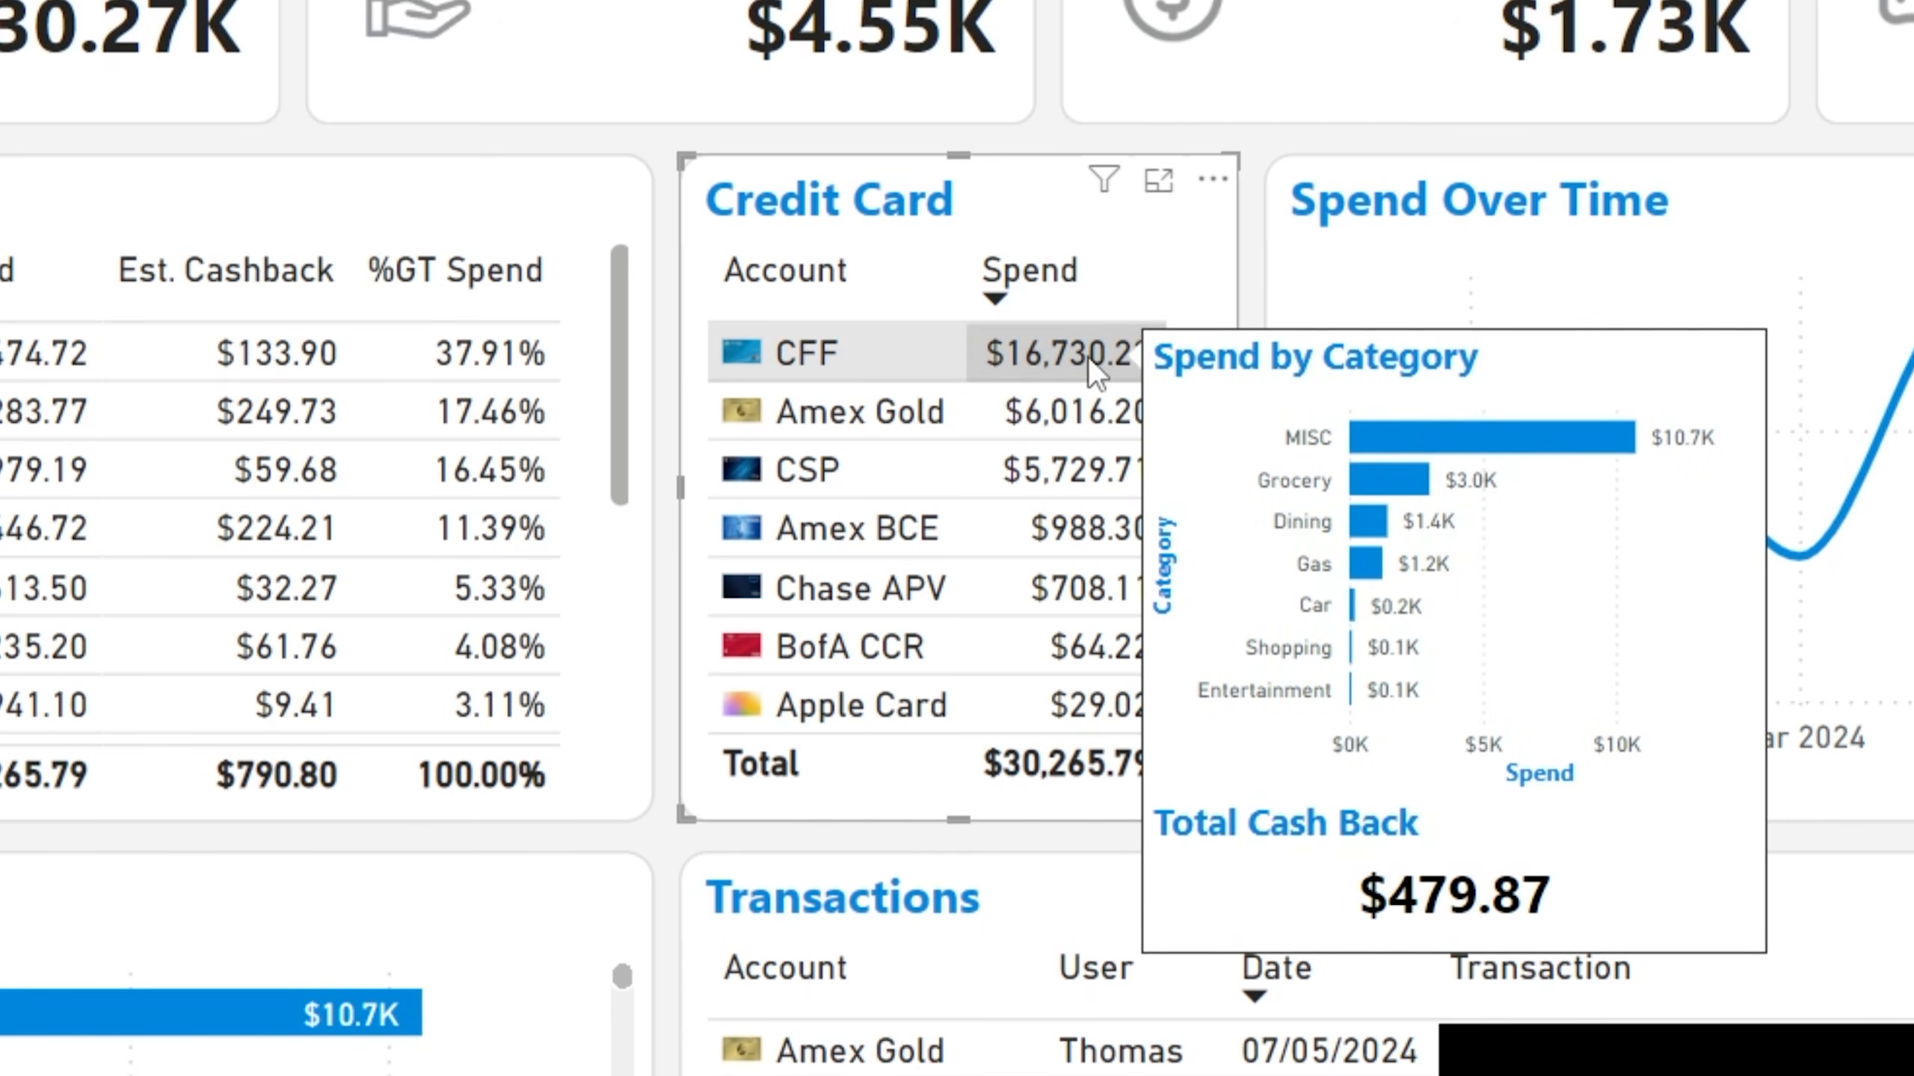
pyautogui.moveTo(1084, 404)
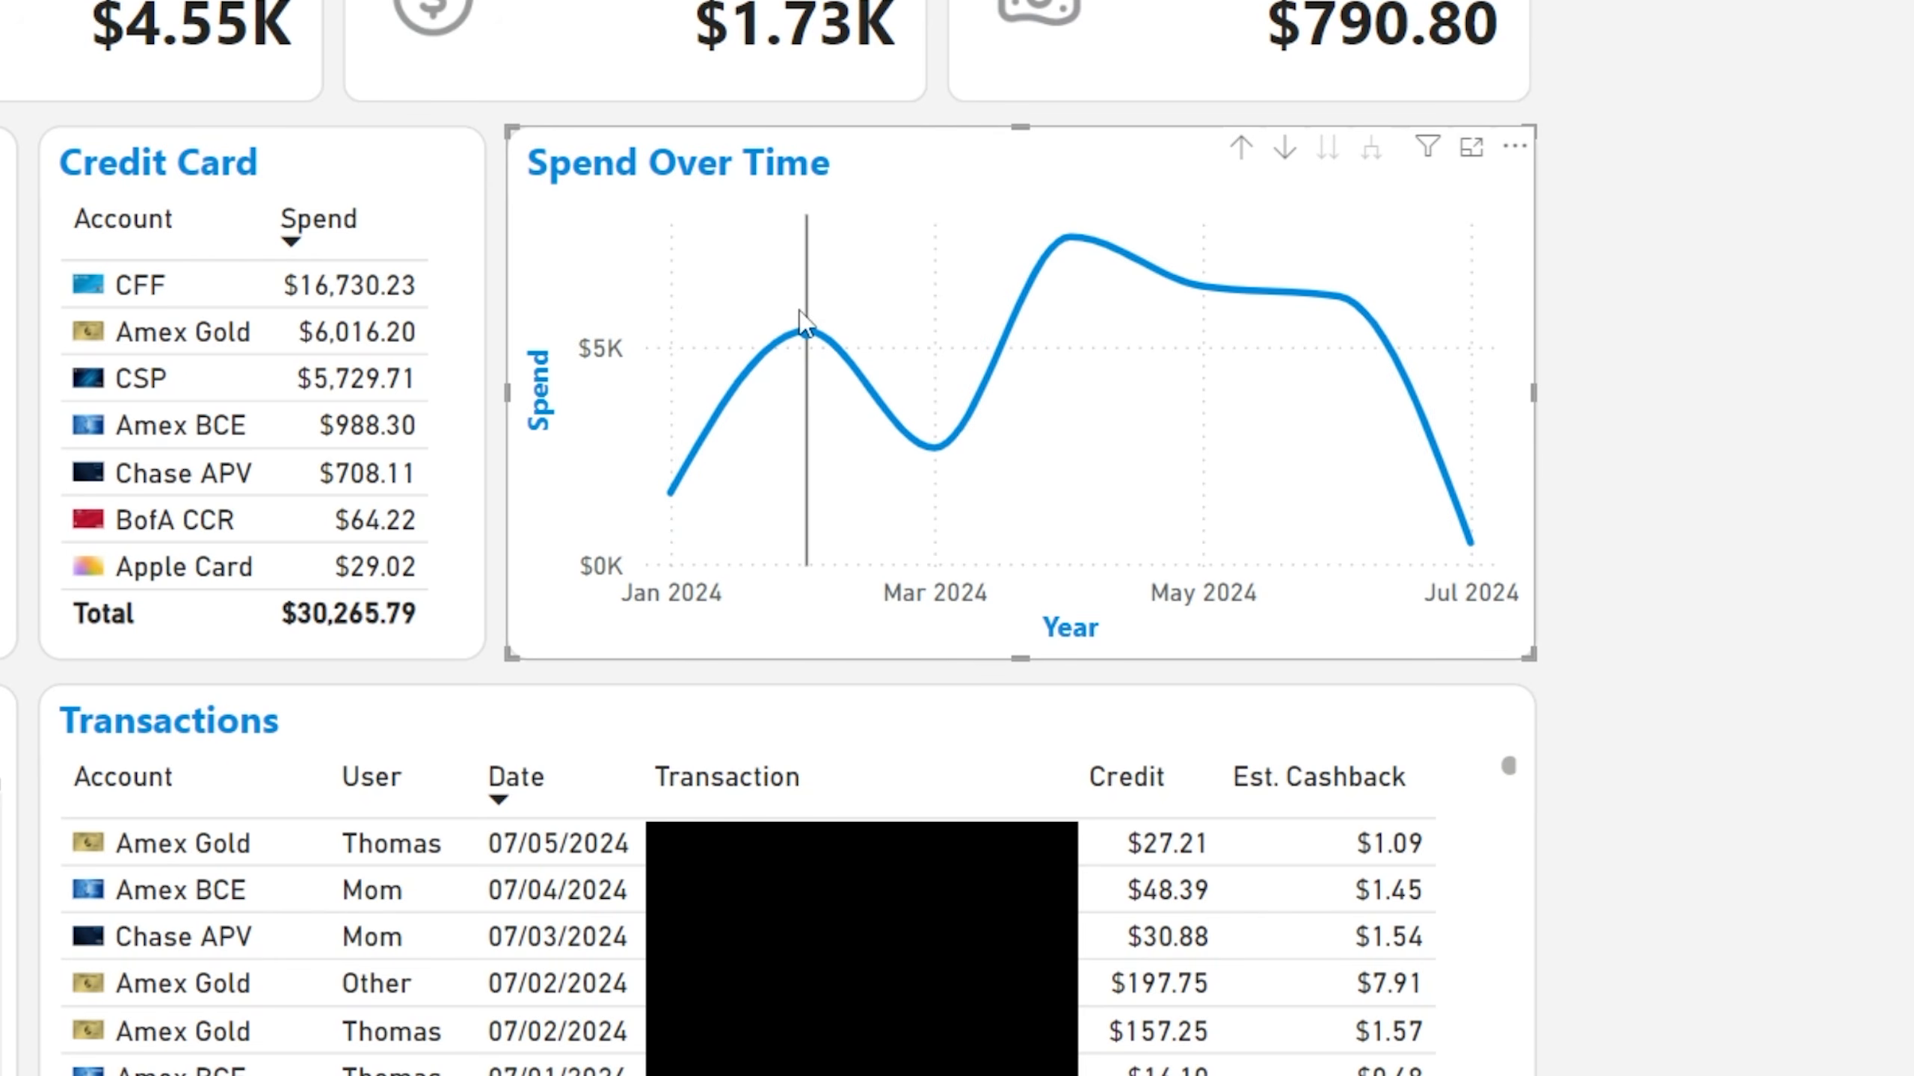
pyautogui.moveTo(1057, 251)
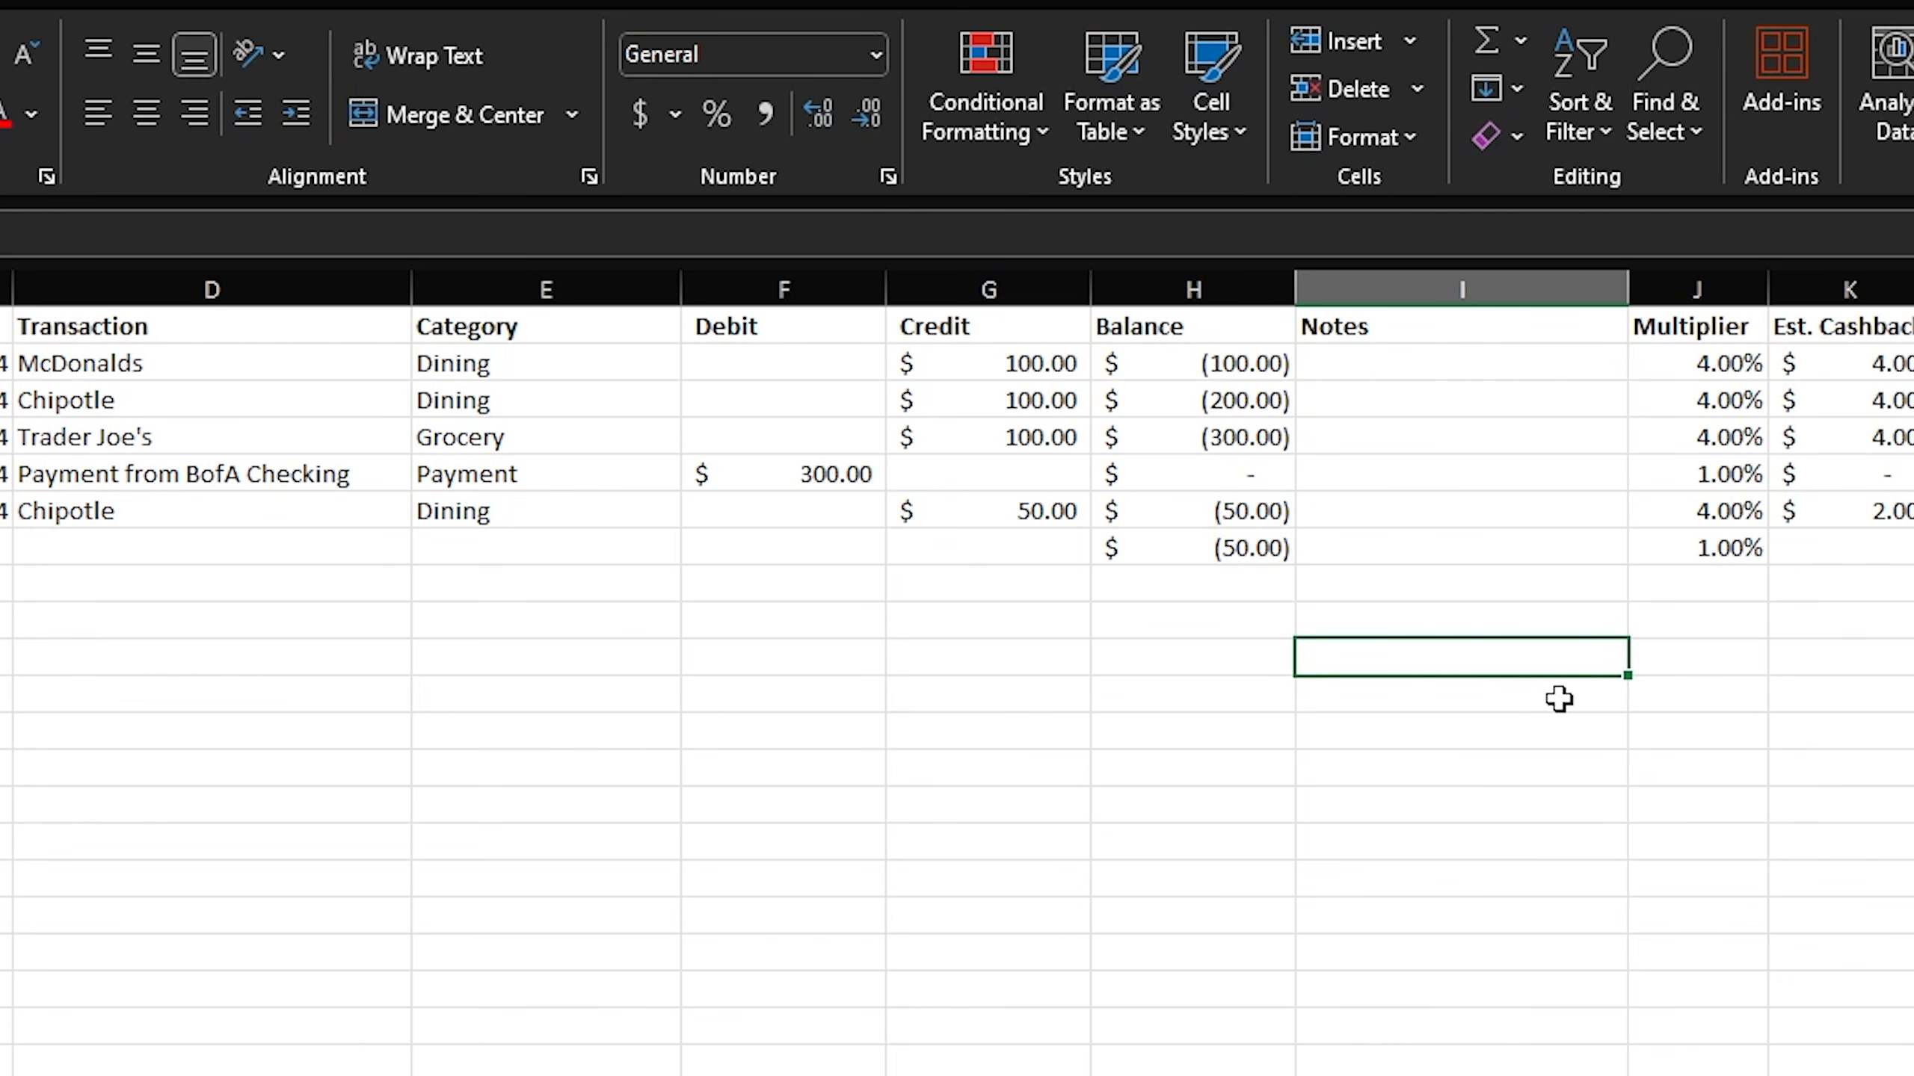
# - Examine the Balance formulas in cells H2, H3 and H4 of the Excel transaction sheet
pyautogui.doubleClick(1220, 368)
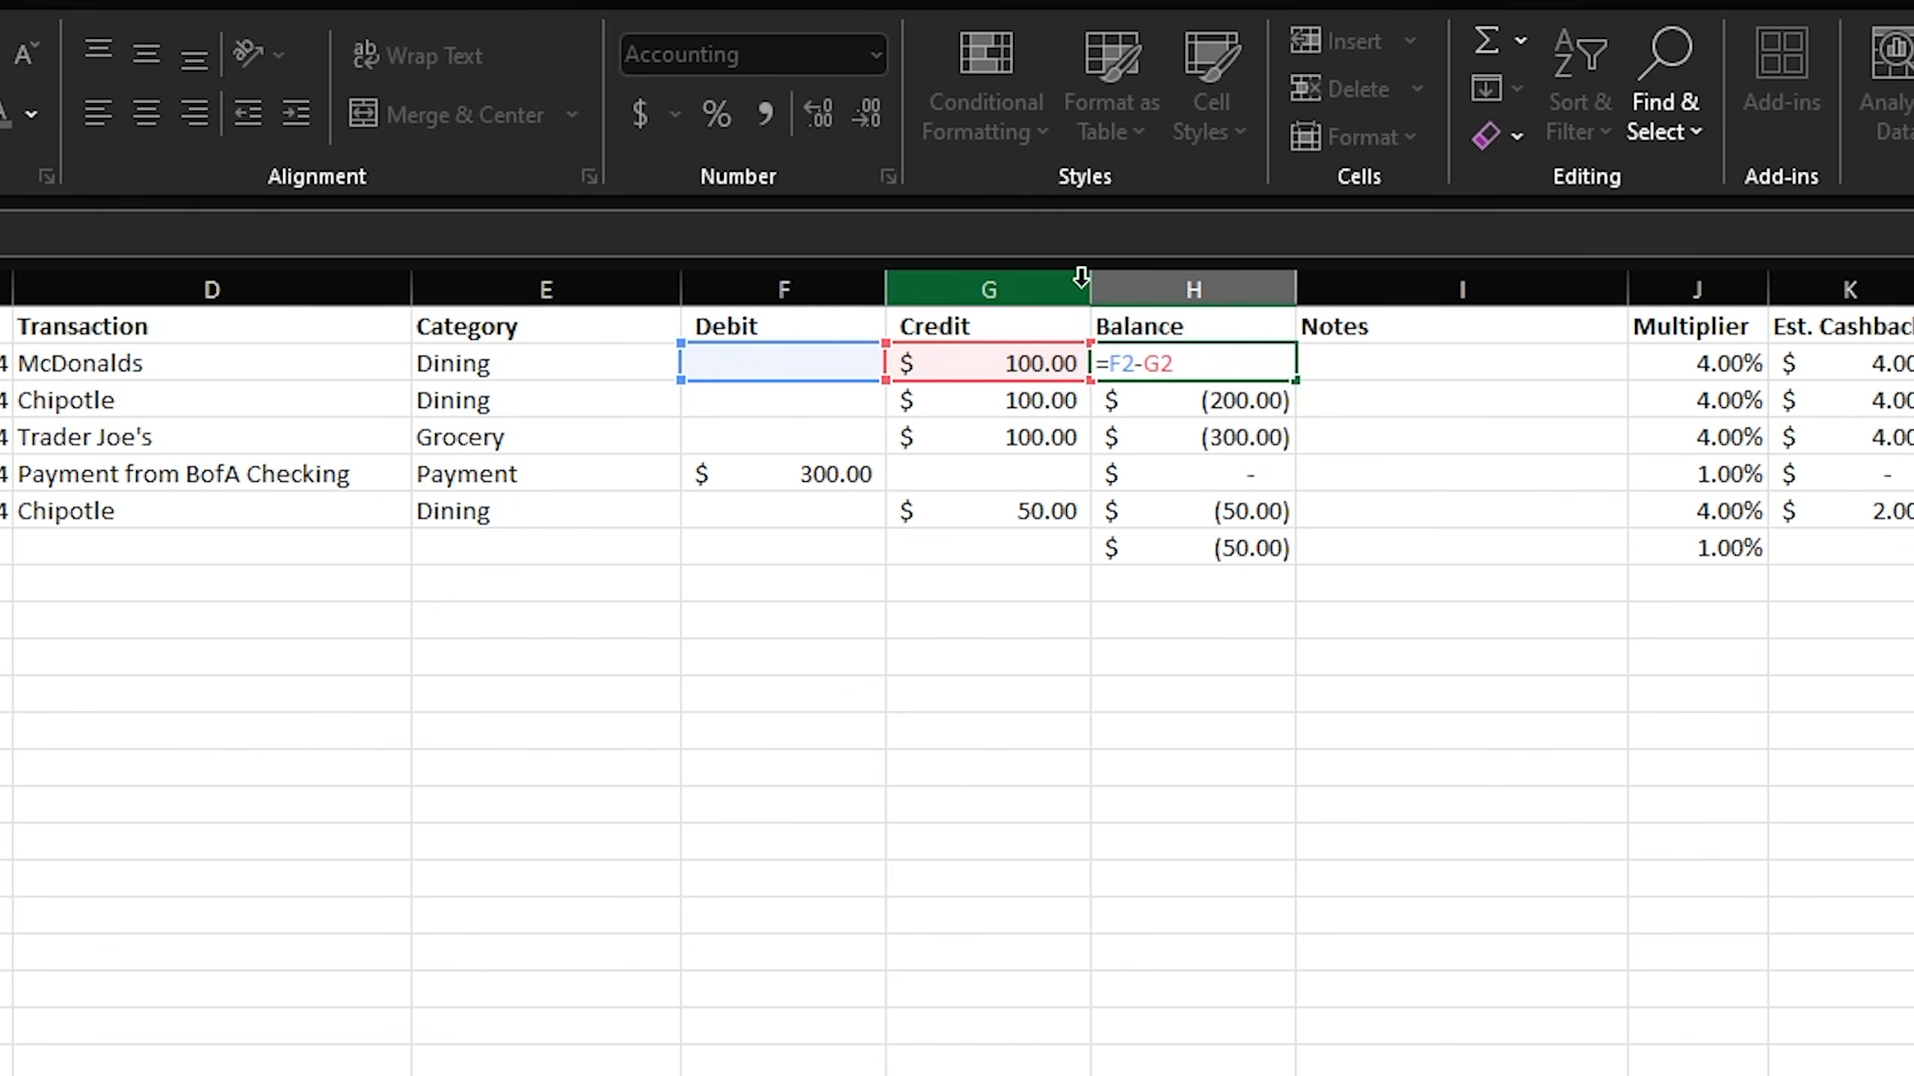
pyautogui.press('Escape')
pyautogui.click(1217, 403)
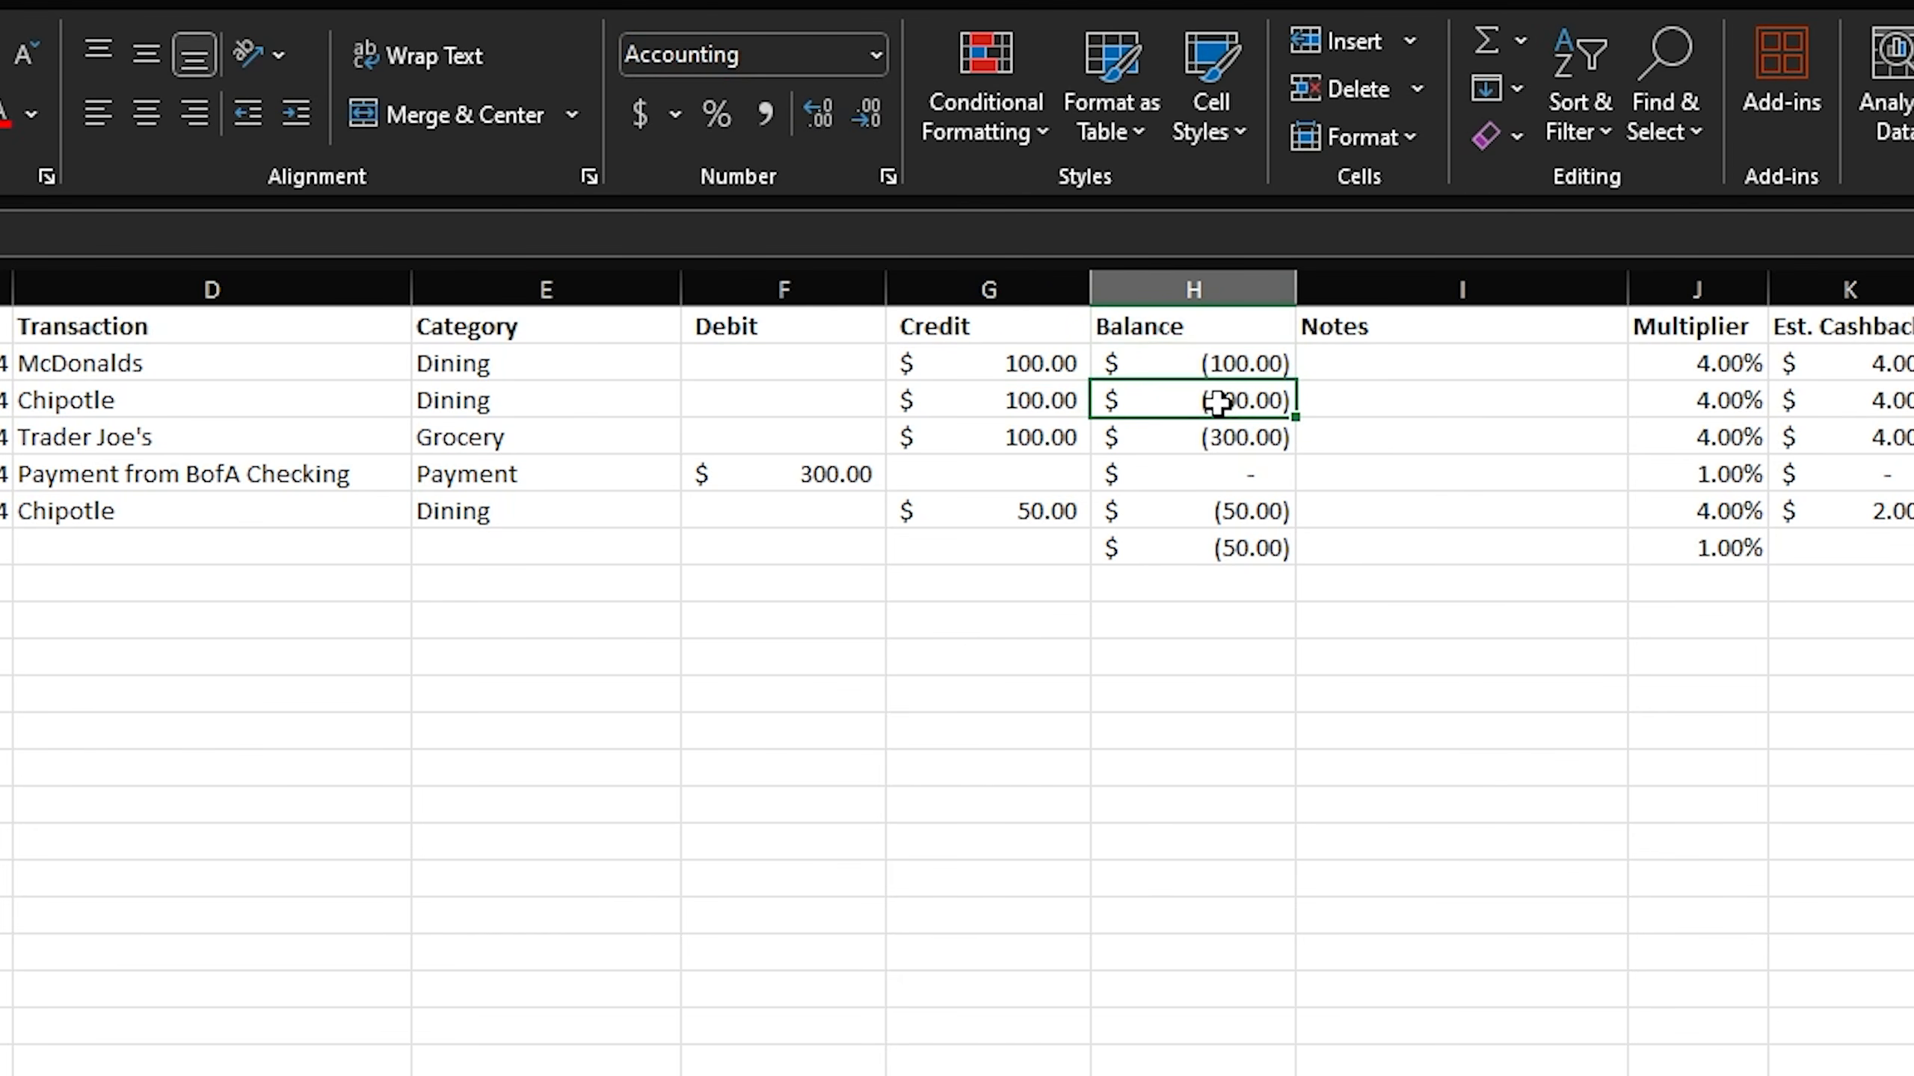
pyautogui.doubleClick(1217, 403)
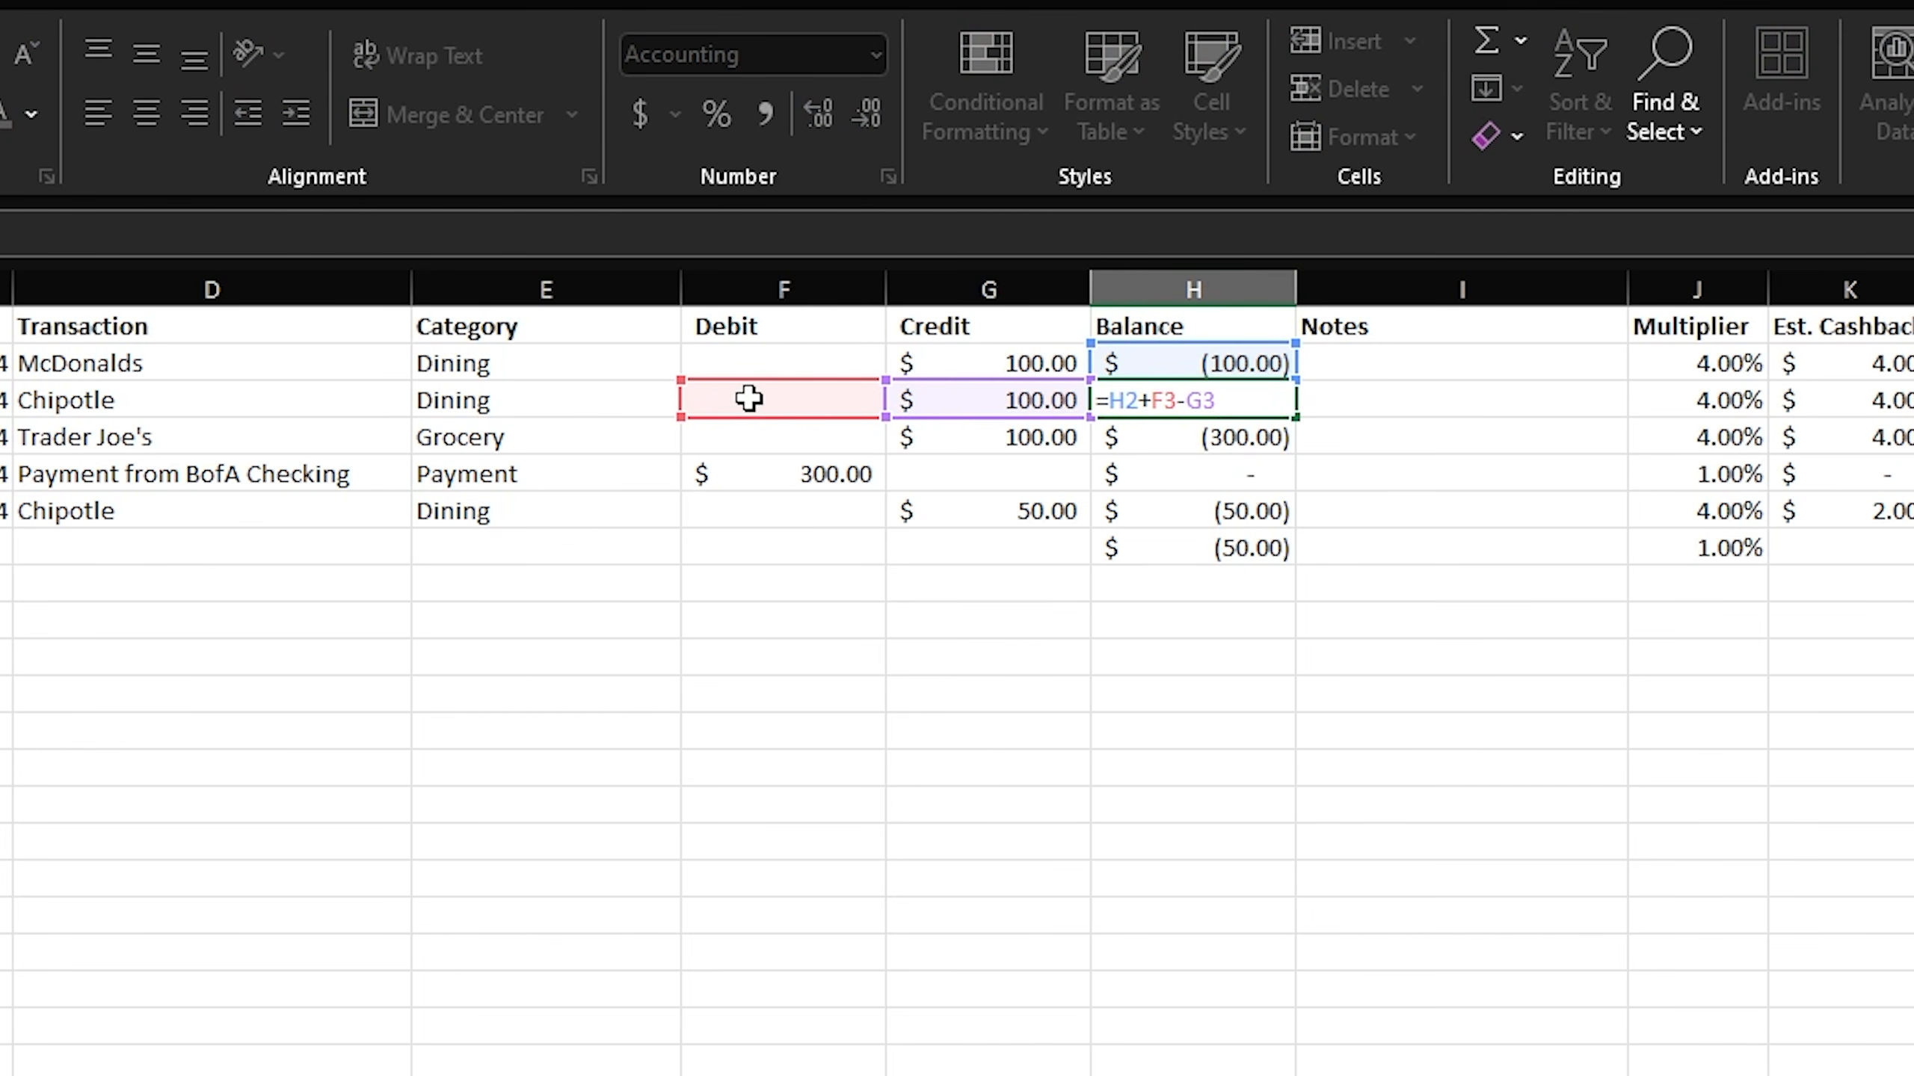
pyautogui.press('Escape')
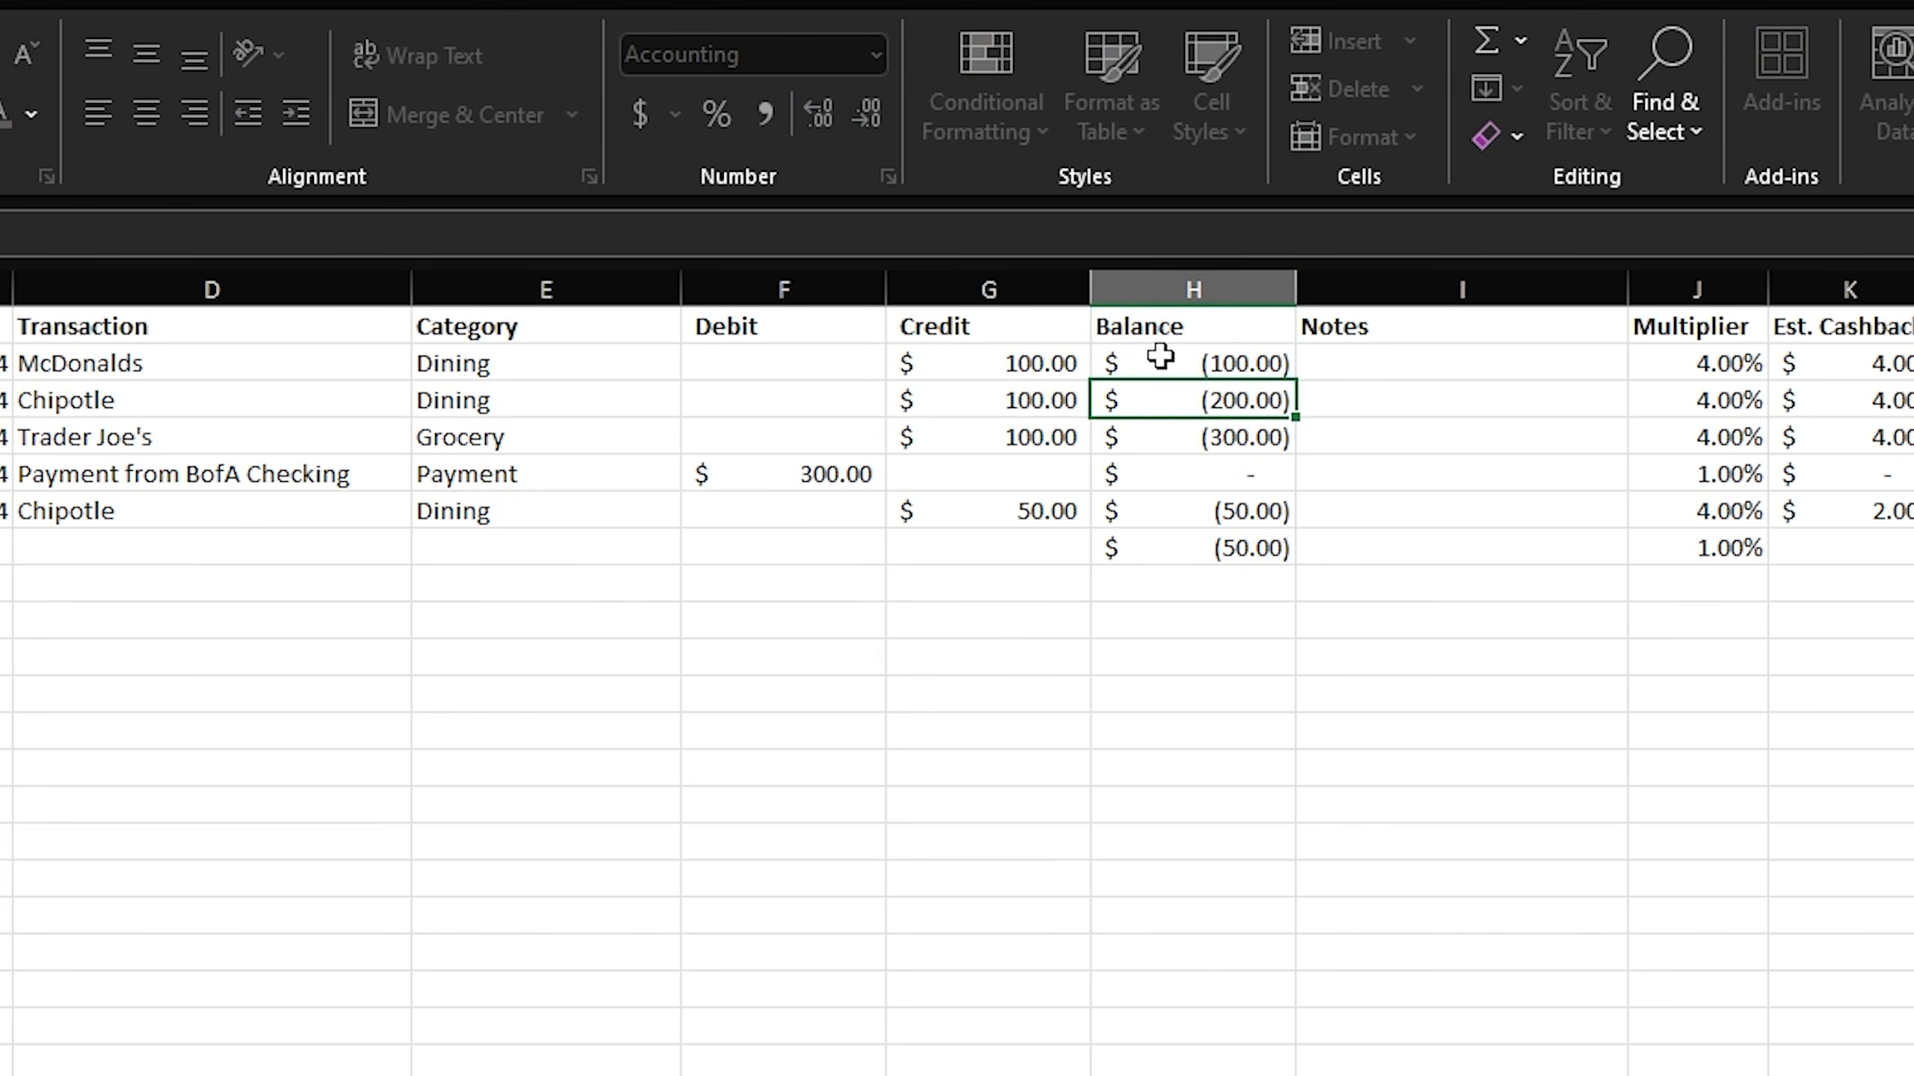
pyautogui.doubleClick(1145, 433)
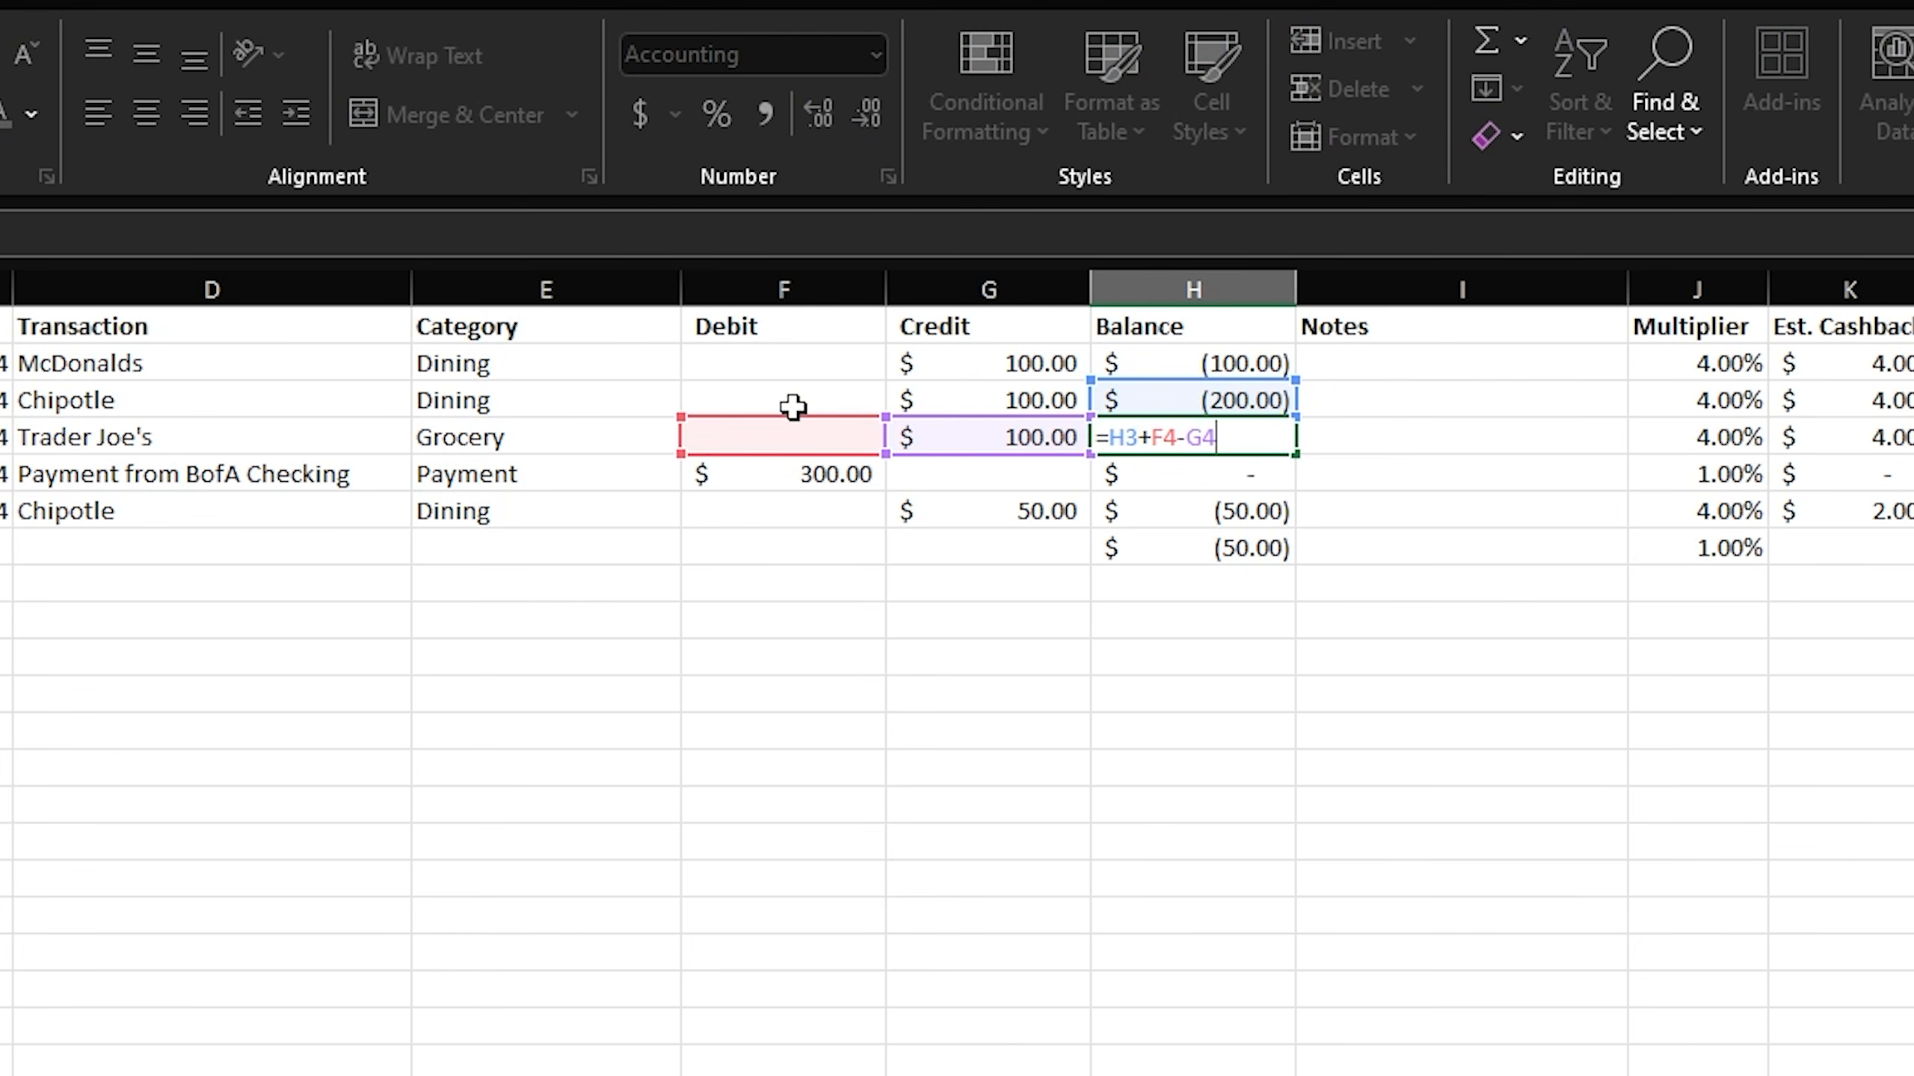
# - Fill the running balance formula from H3 down to H7
pyautogui.click(1258, 386)
pyautogui.moveTo(1294, 417); pyautogui.dragTo(1293, 557)
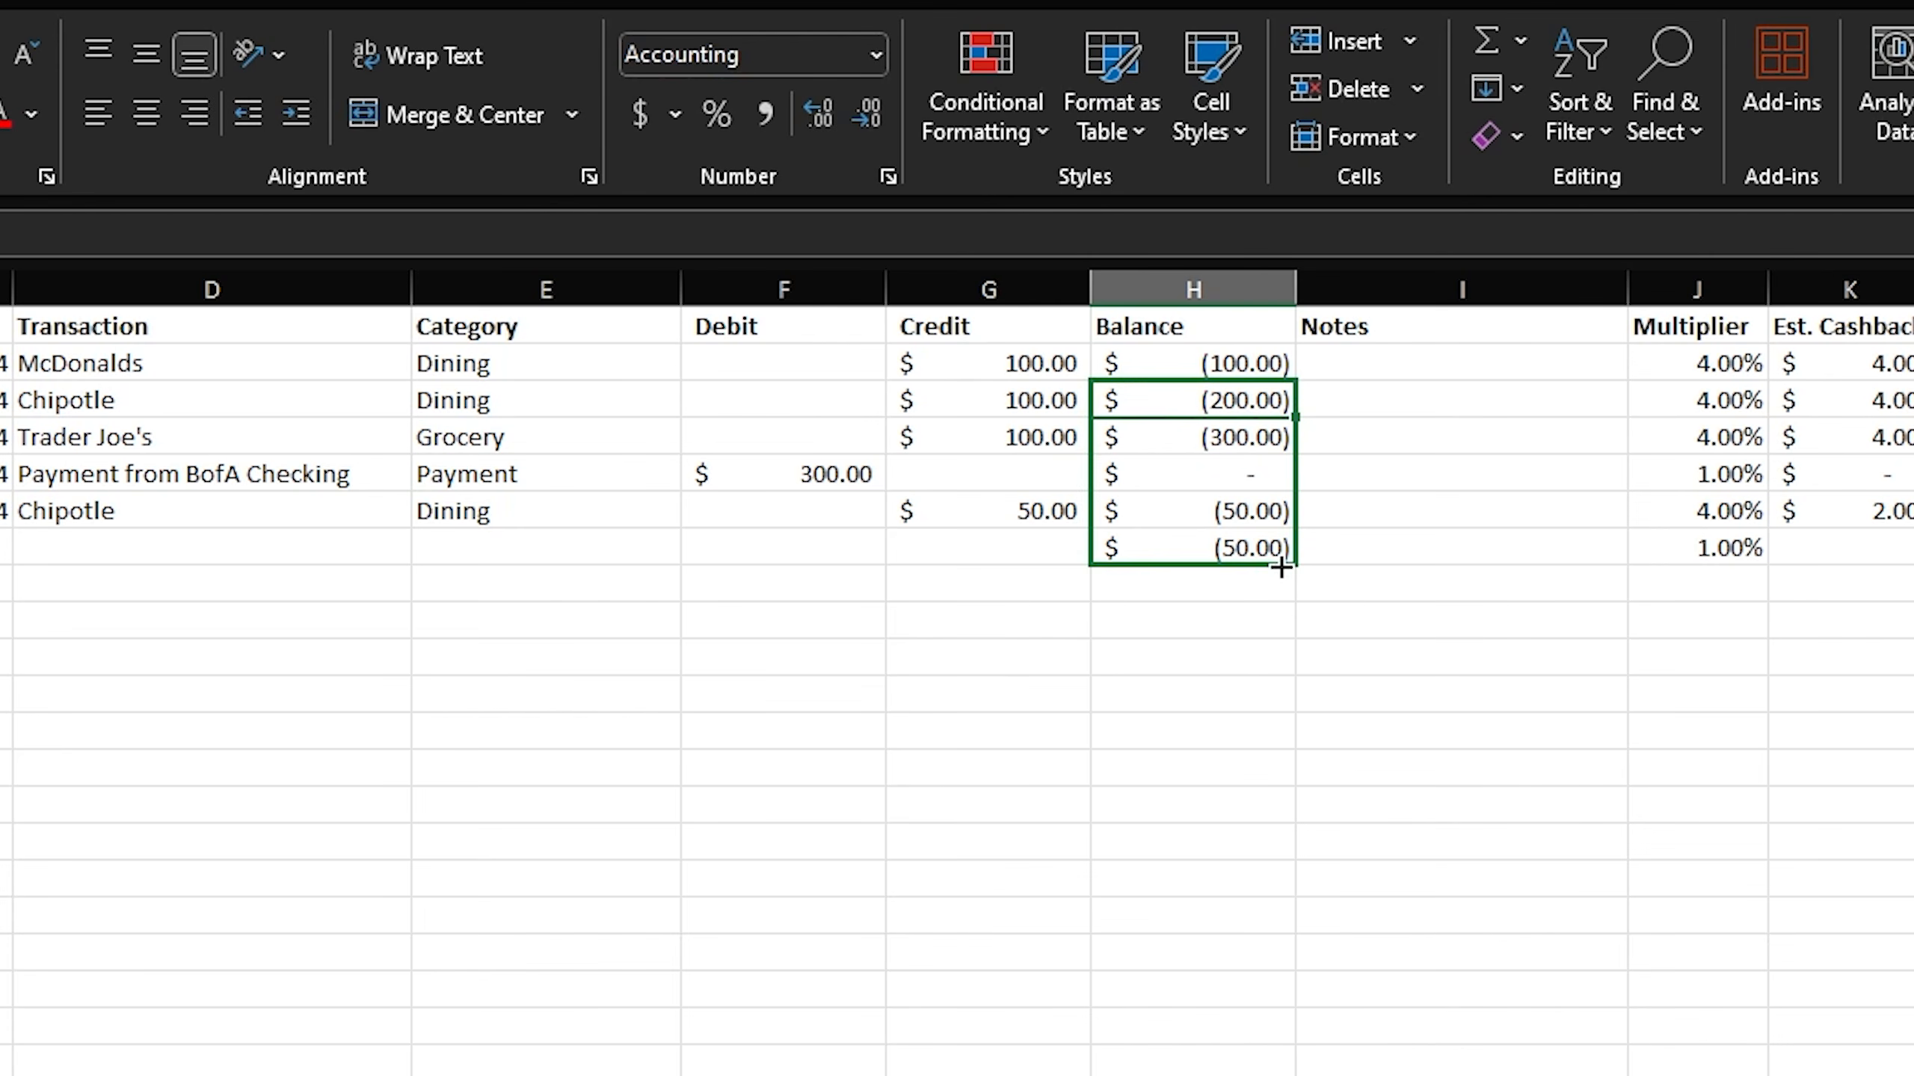
pyautogui.click(1275, 610)
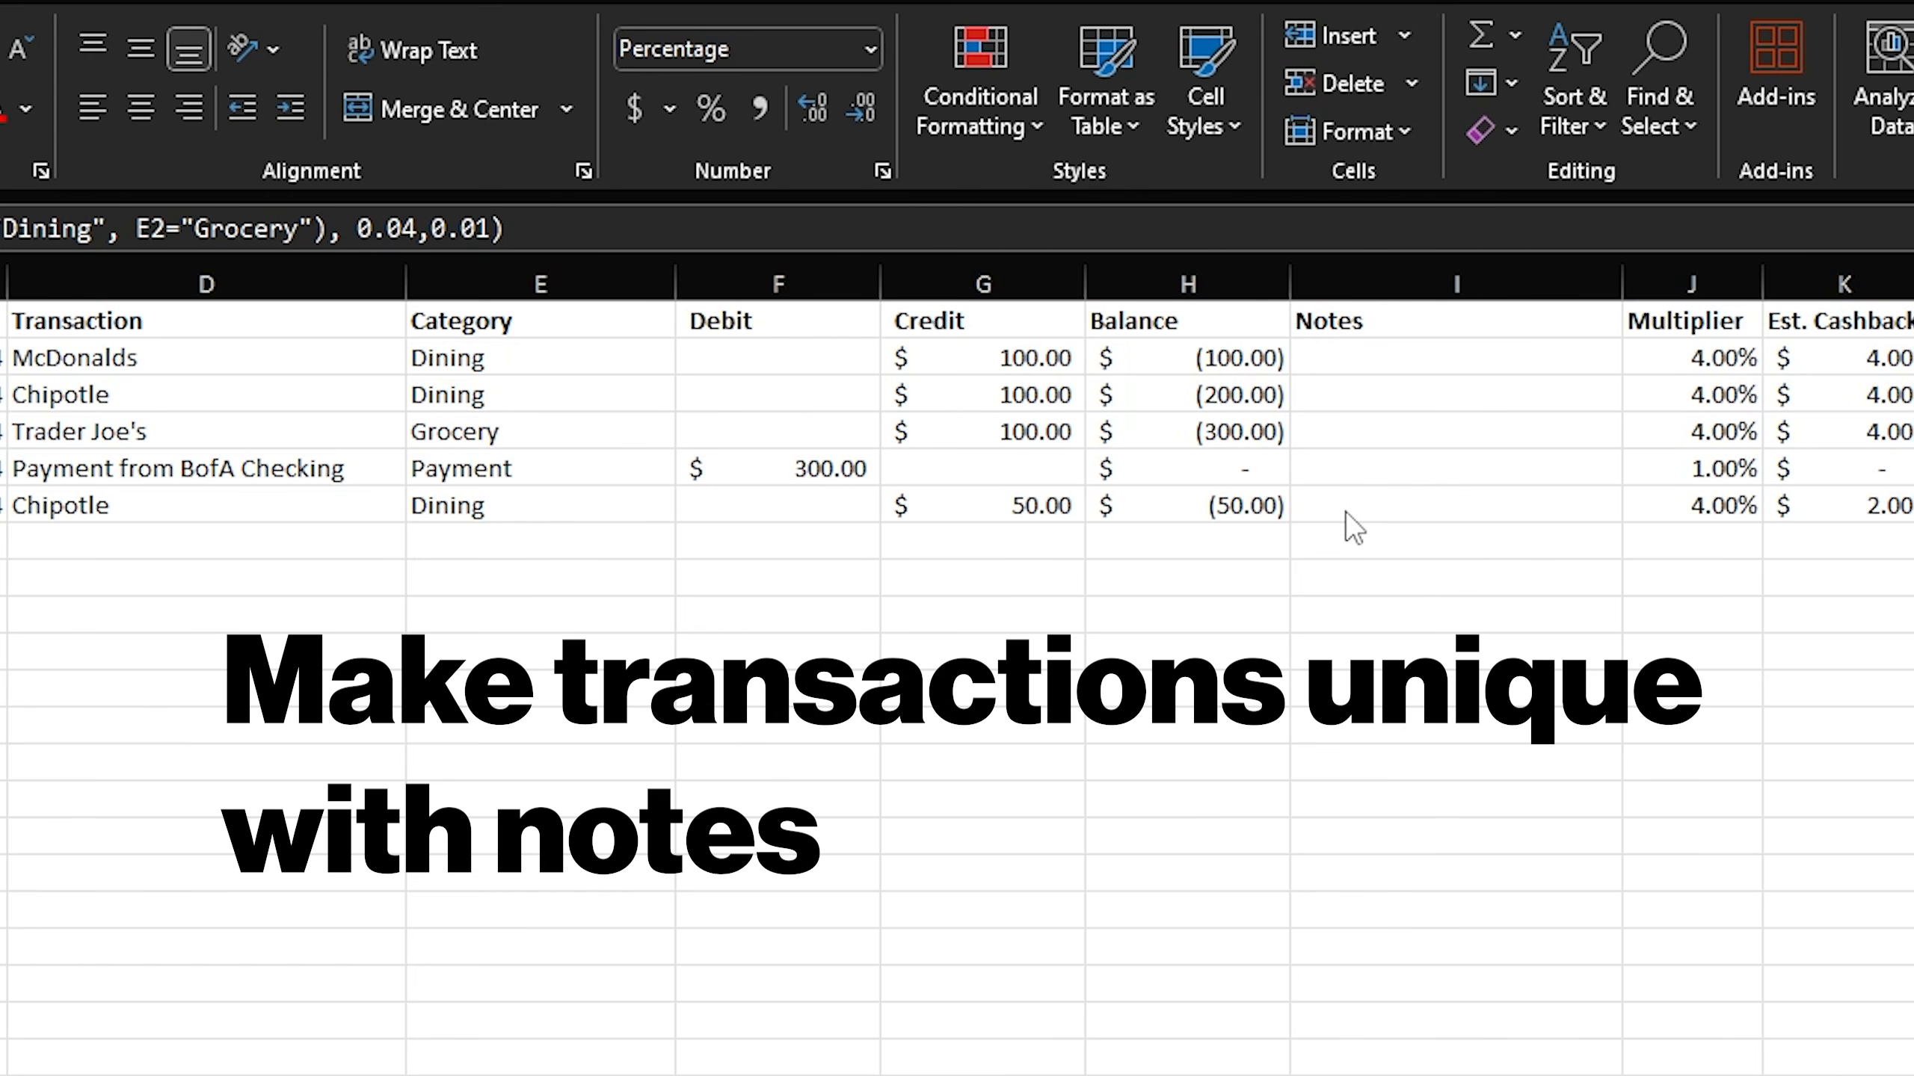
# - Enter the note "dining with friends" for the $50.00 Chipotle transaction
pyautogui.click(1365, 512)
pyautogui.doubleClick(1395, 506)
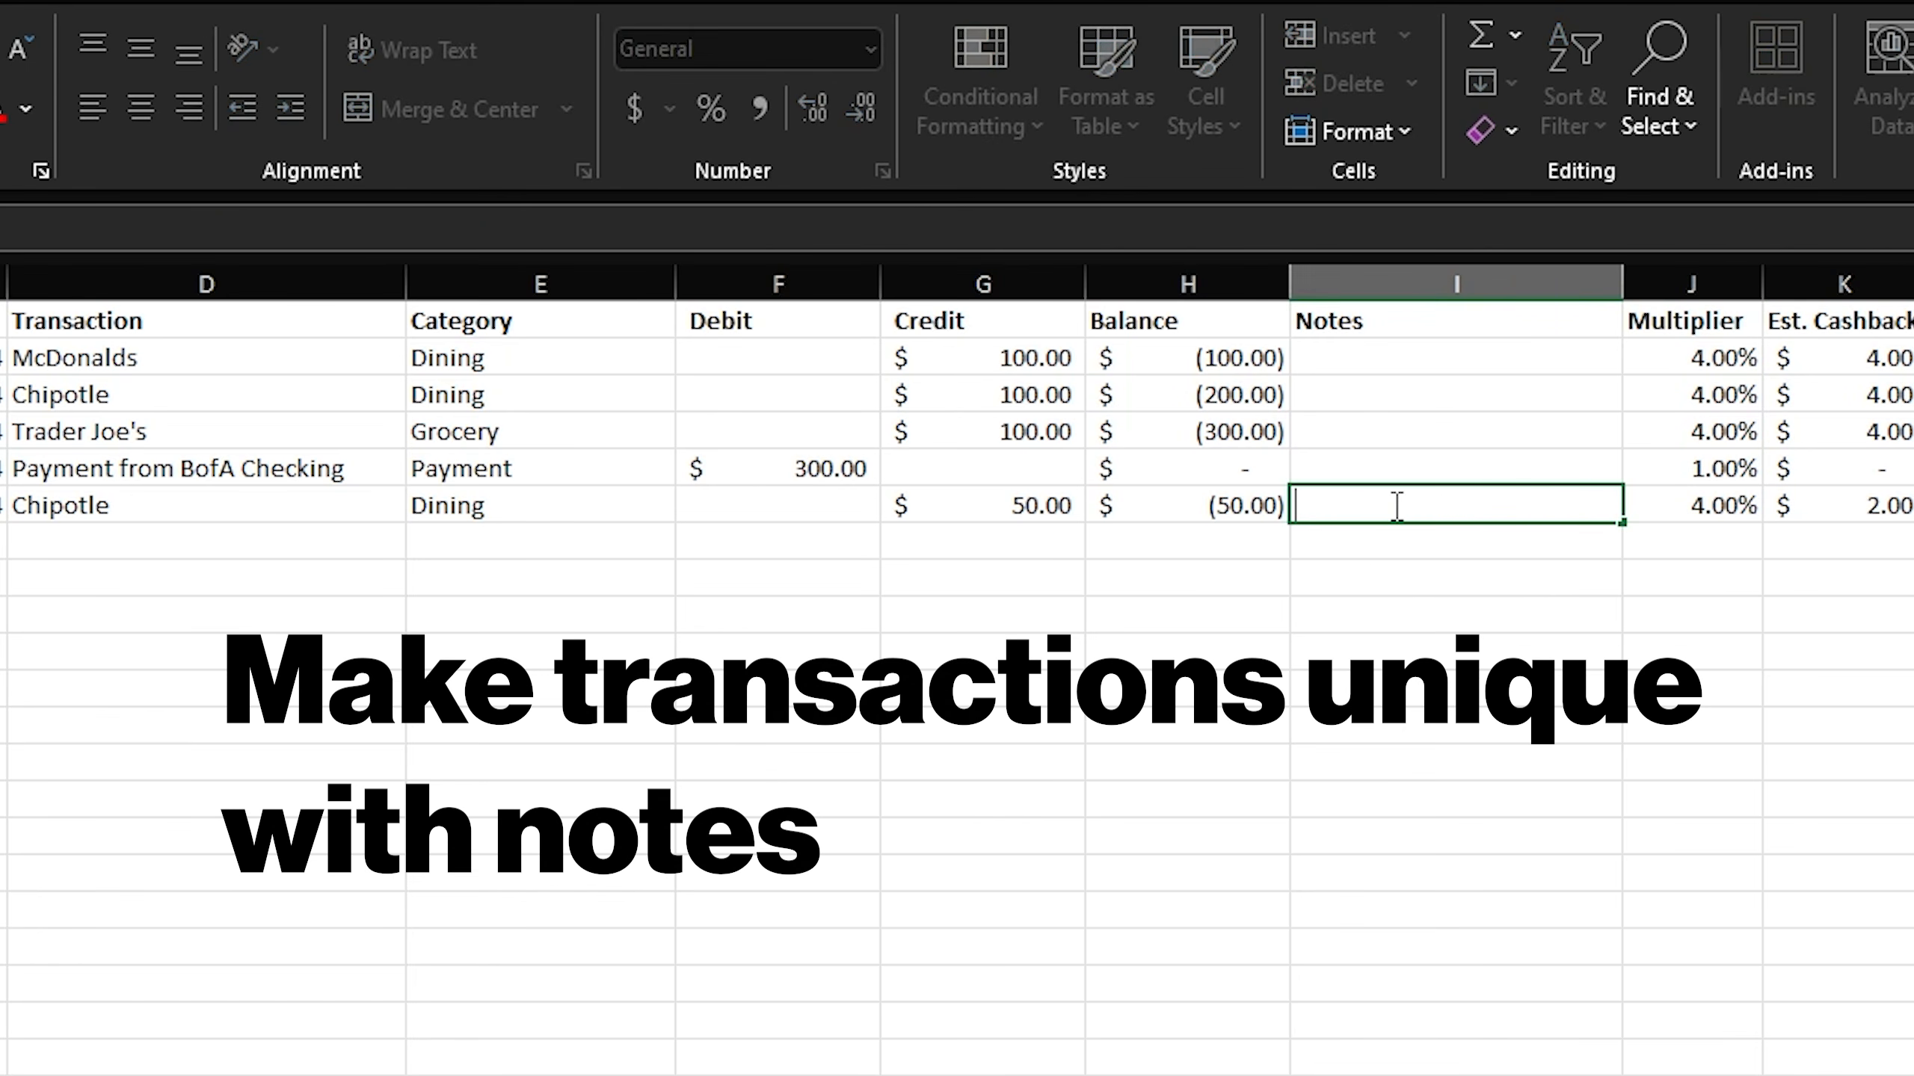
pyautogui.write('dining with friends')
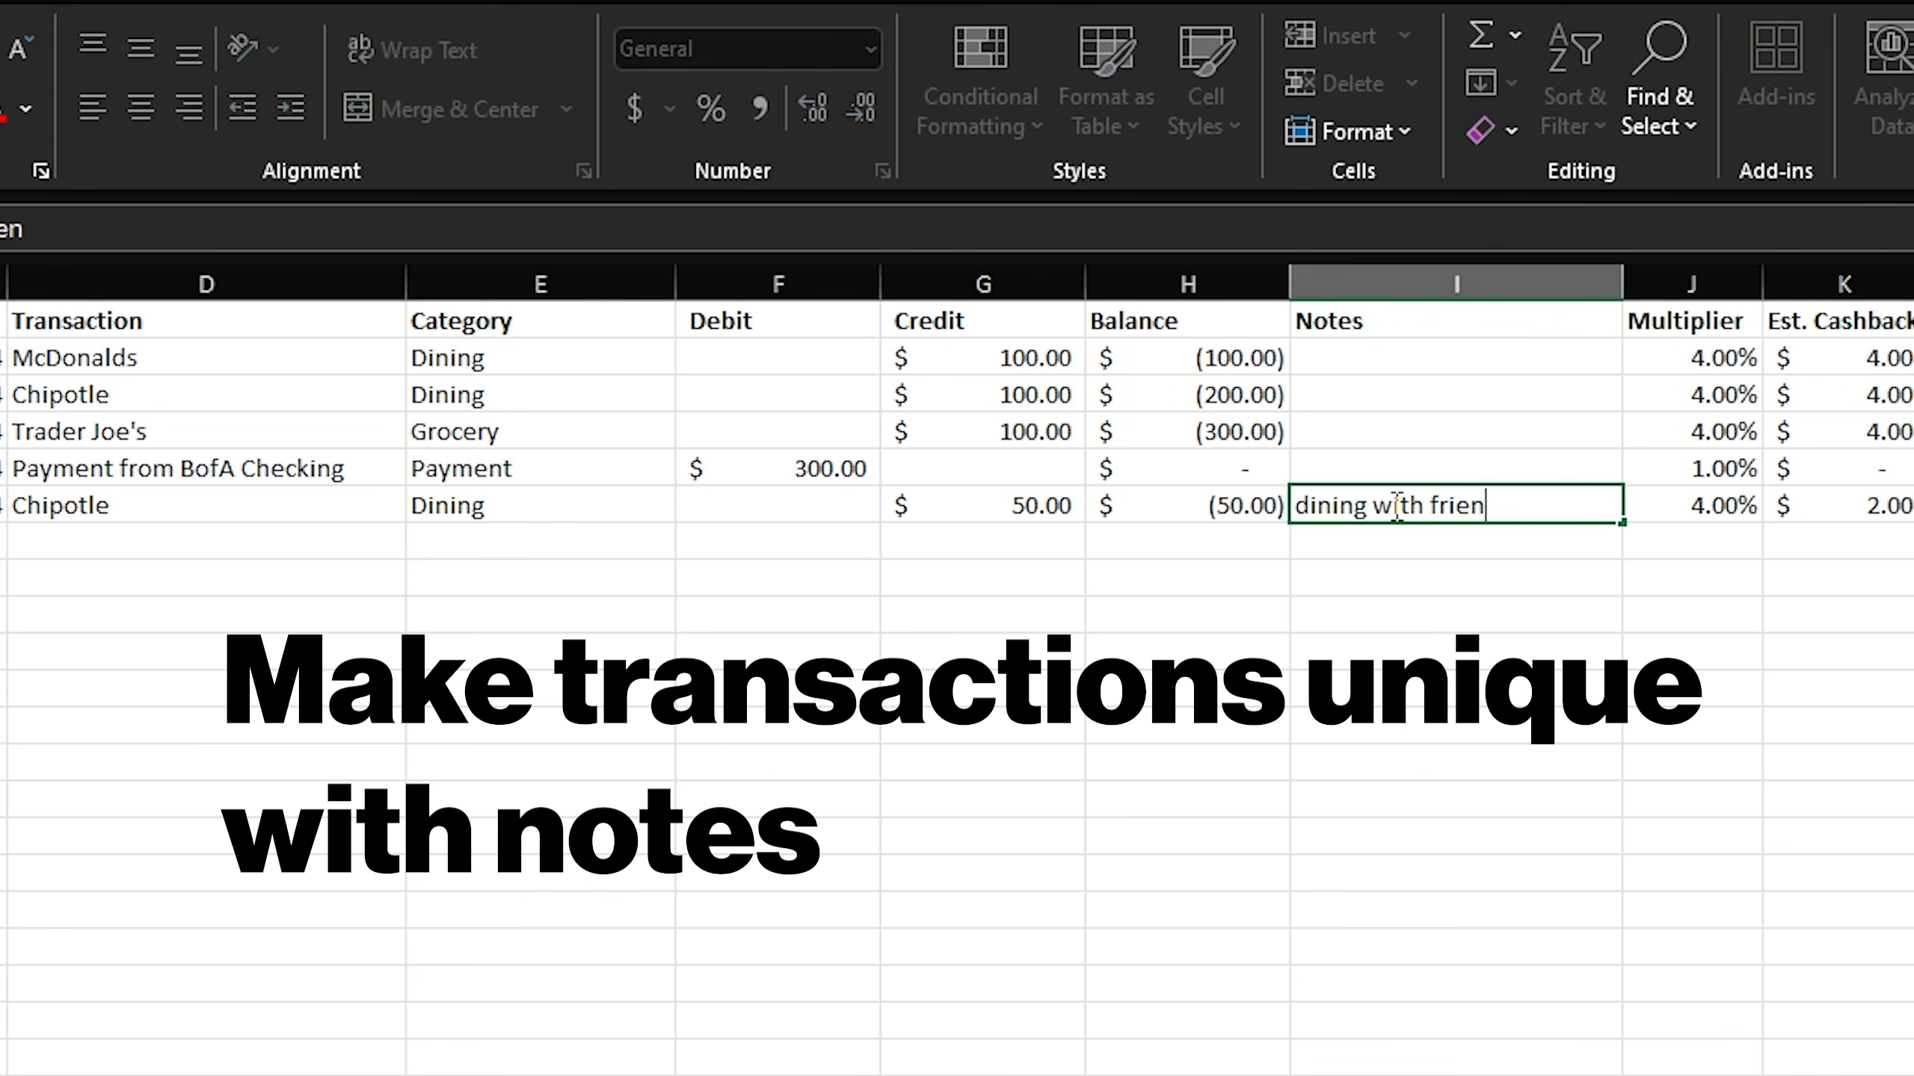
pyautogui.press('Return')
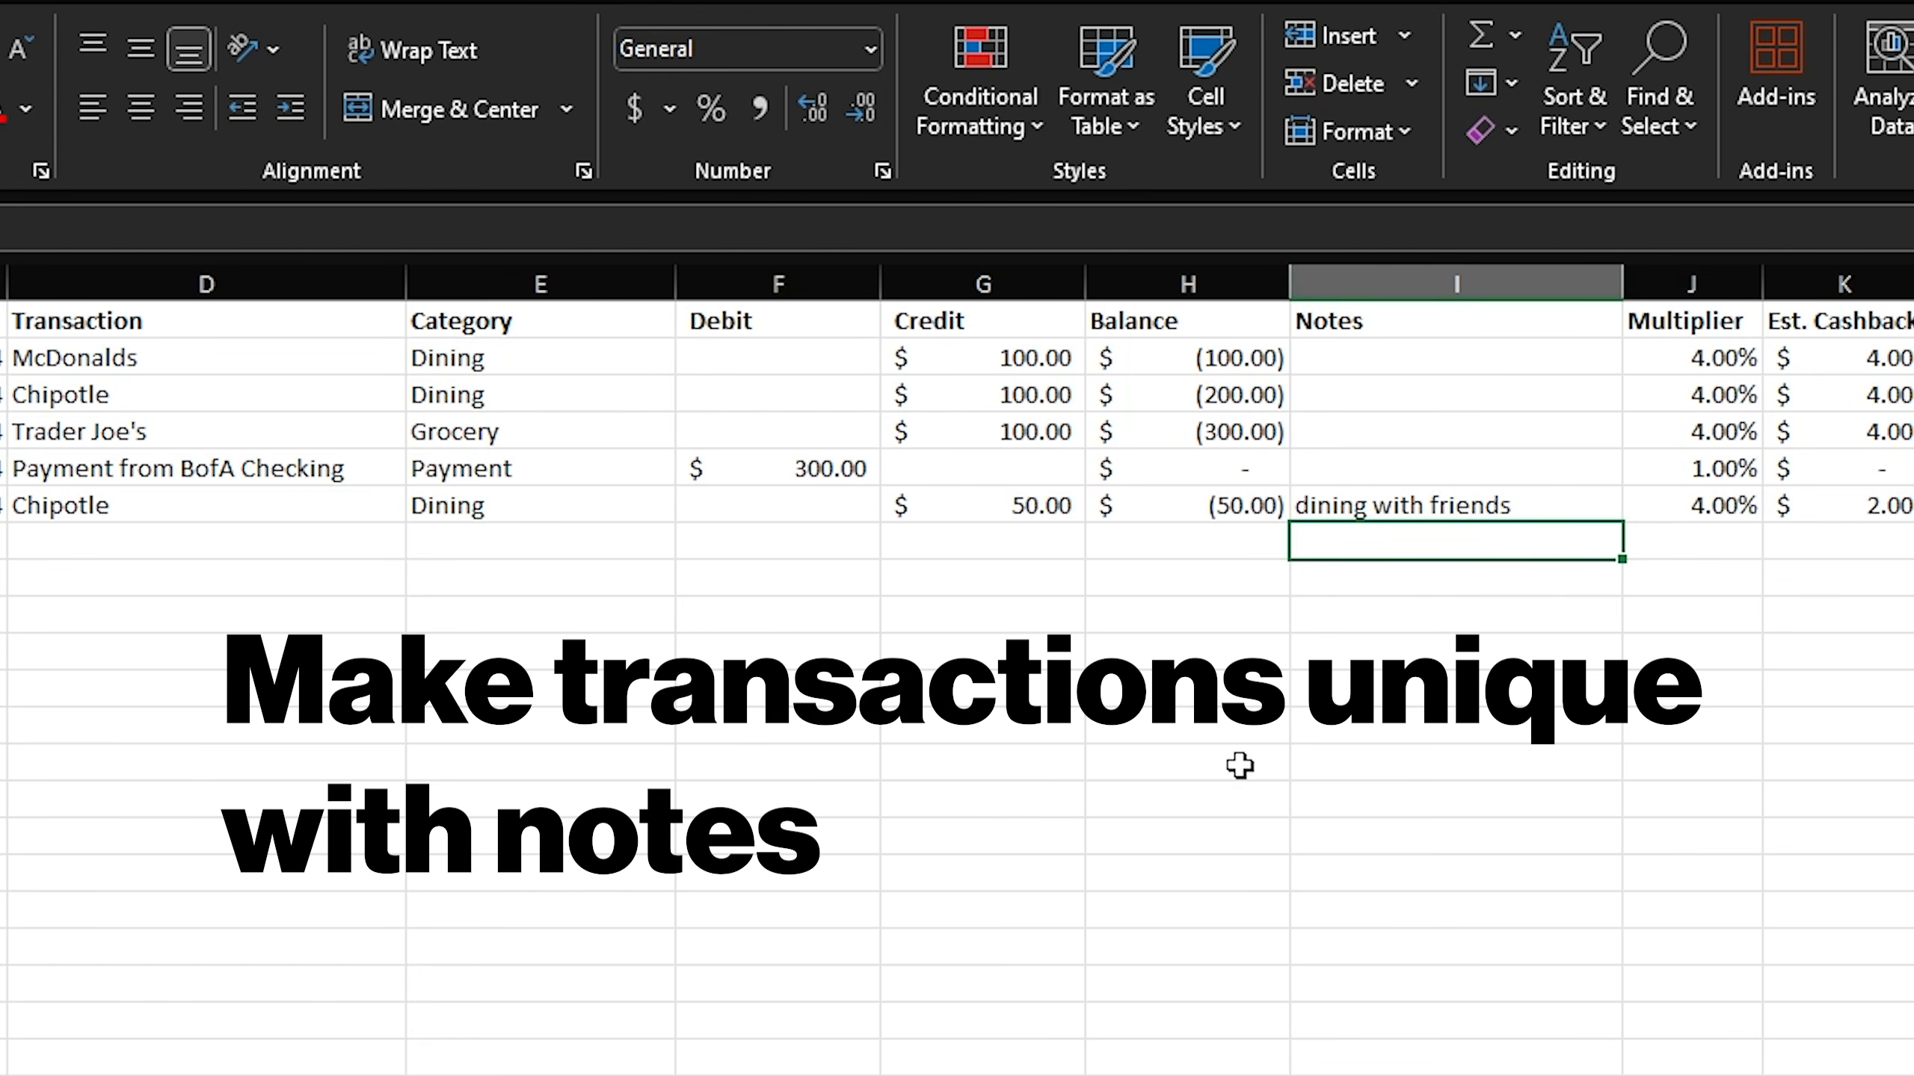
pyautogui.click(1364, 512)
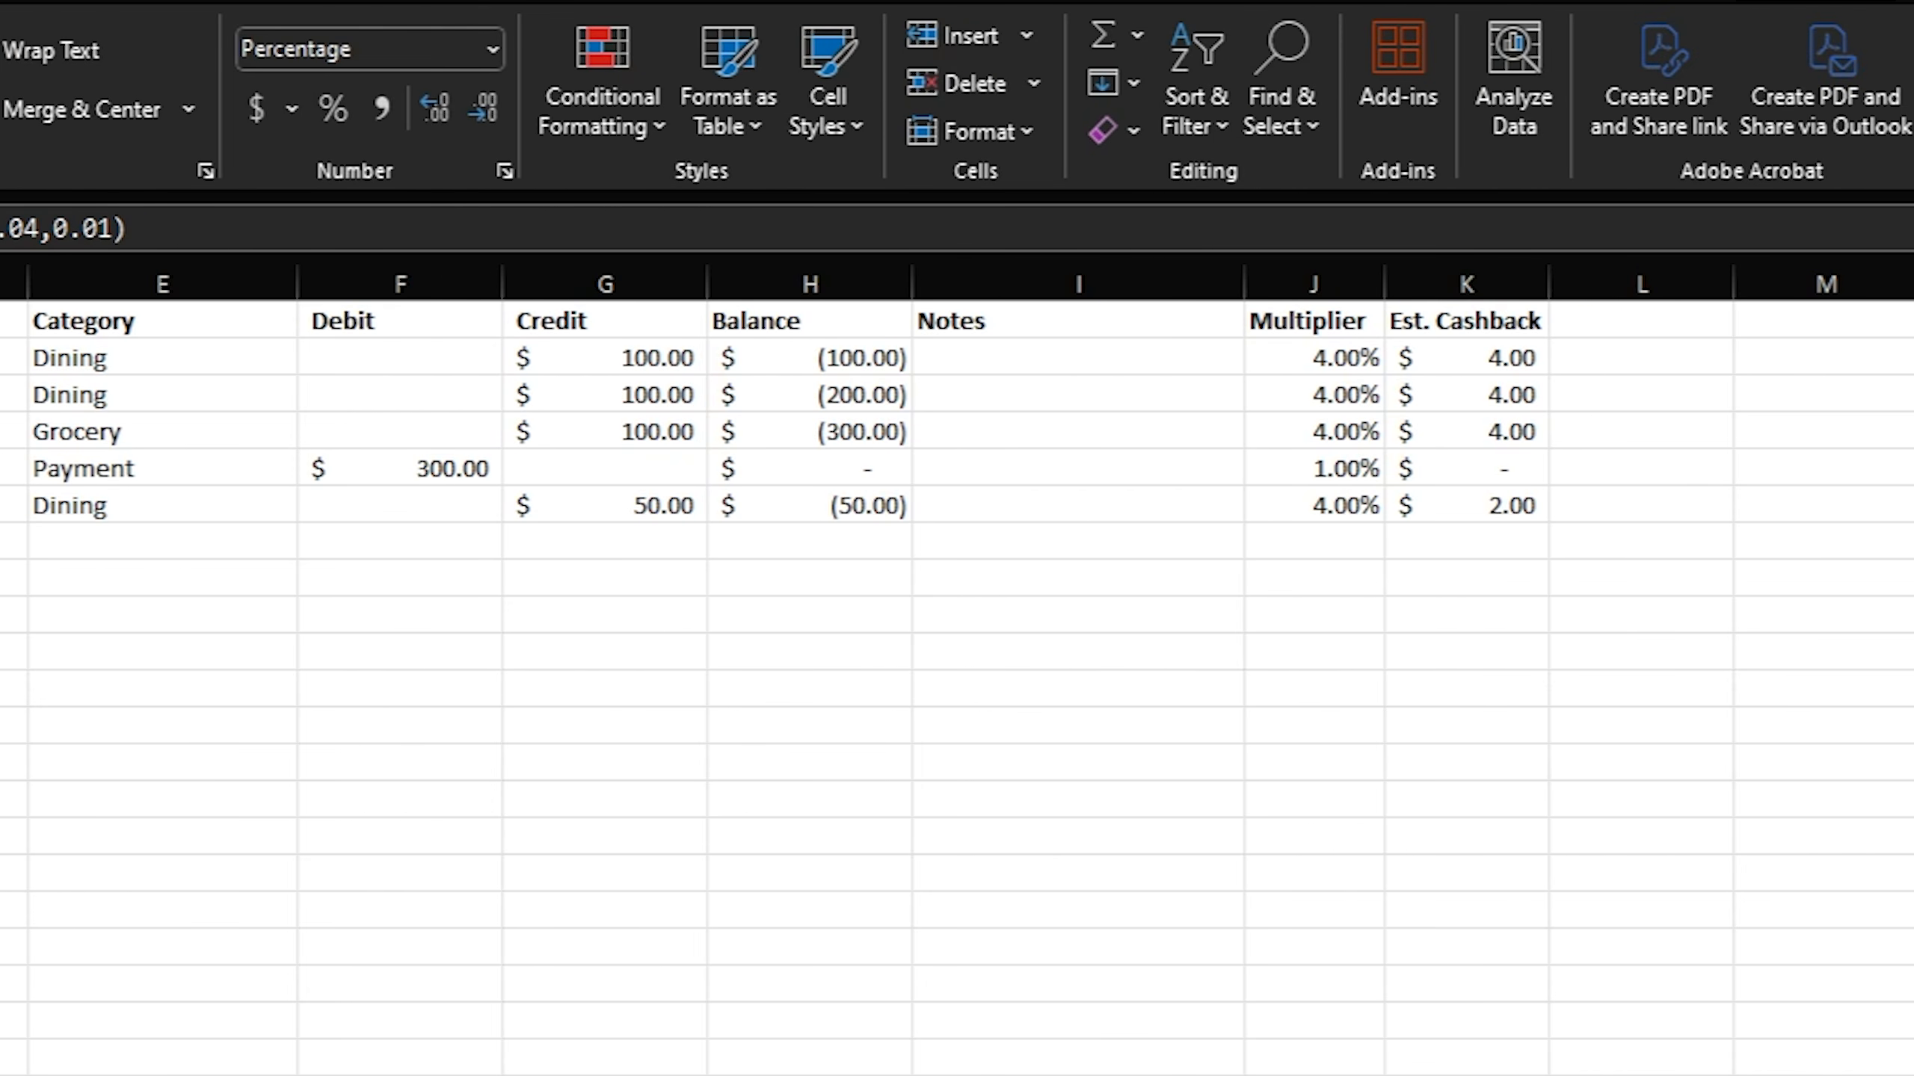
# - Examine the Multiplier formula in J2 and its IF/OR arguments, and open the Est. Cashback formula in K2
pyautogui.doubleClick(1311, 359)
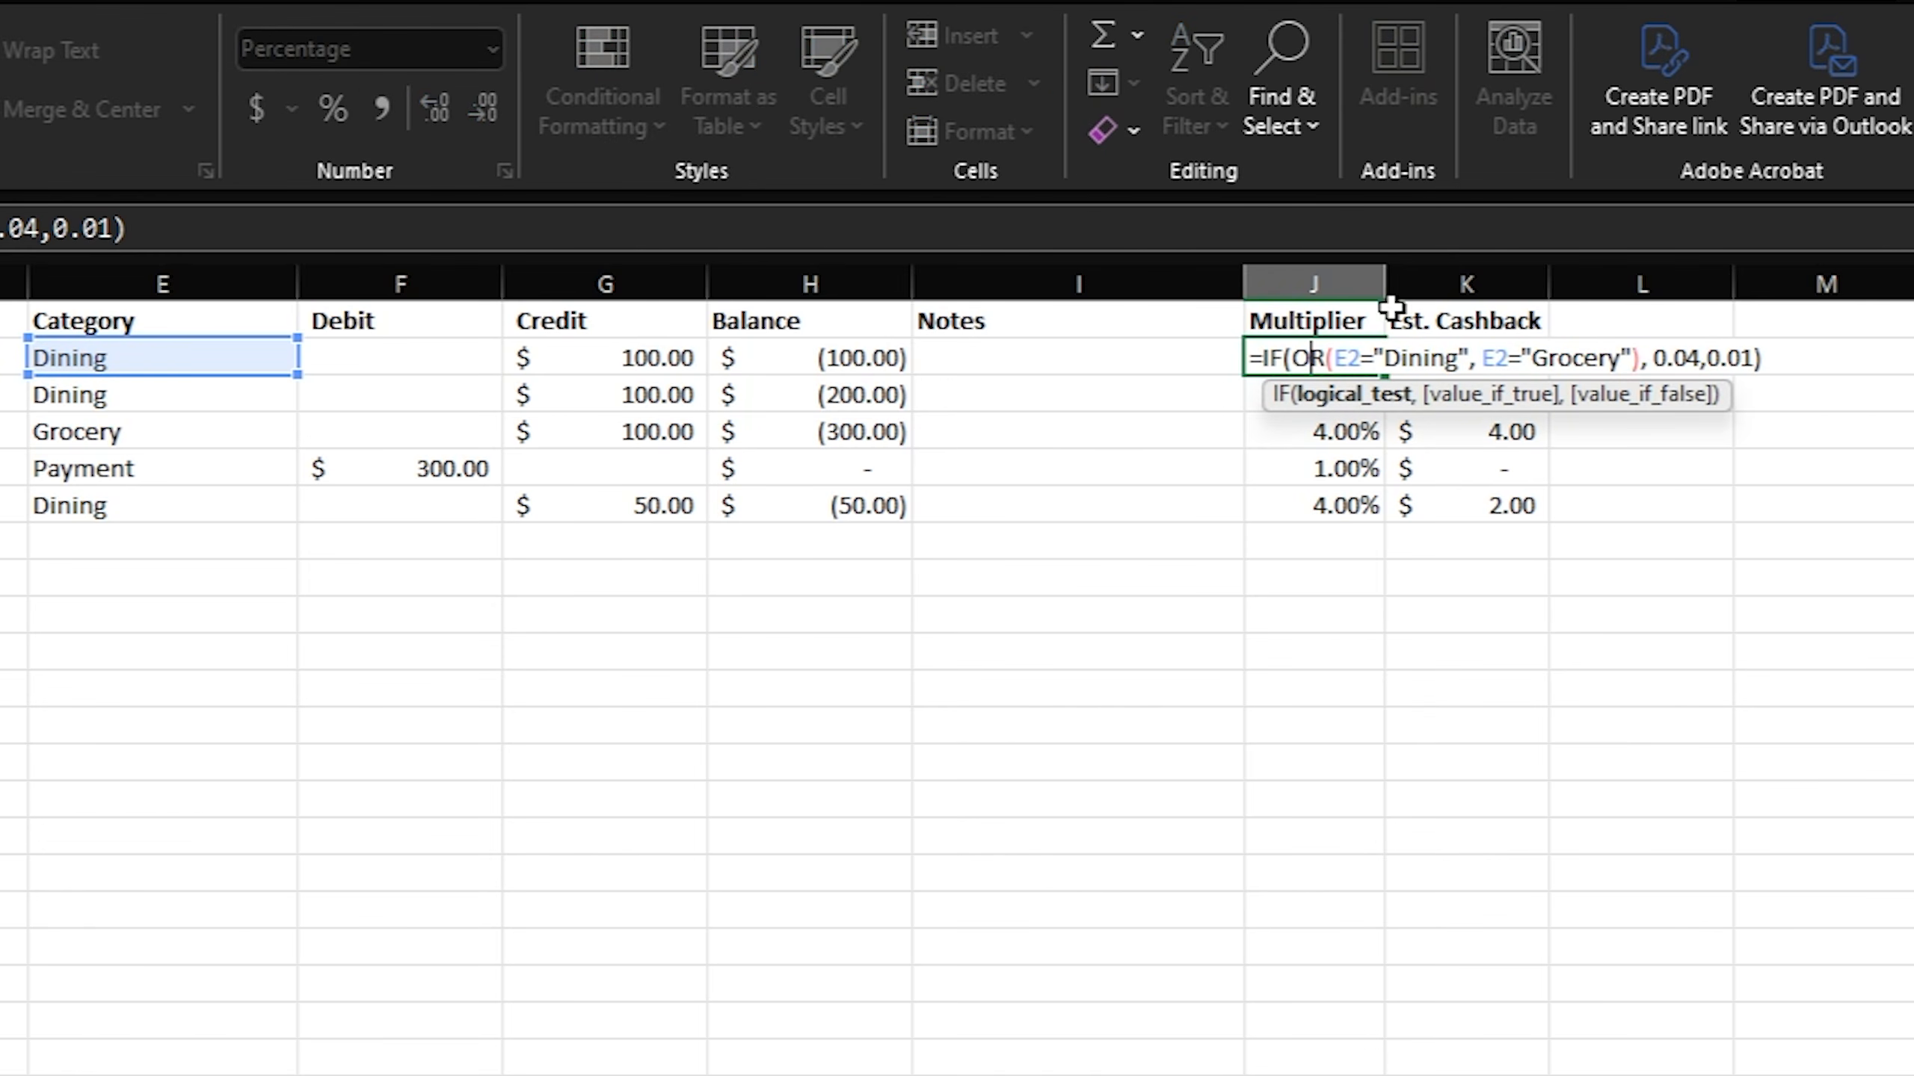
pyautogui.moveTo(1385, 358); pyautogui.dragTo(1755, 358)
pyautogui.click(1459, 358)
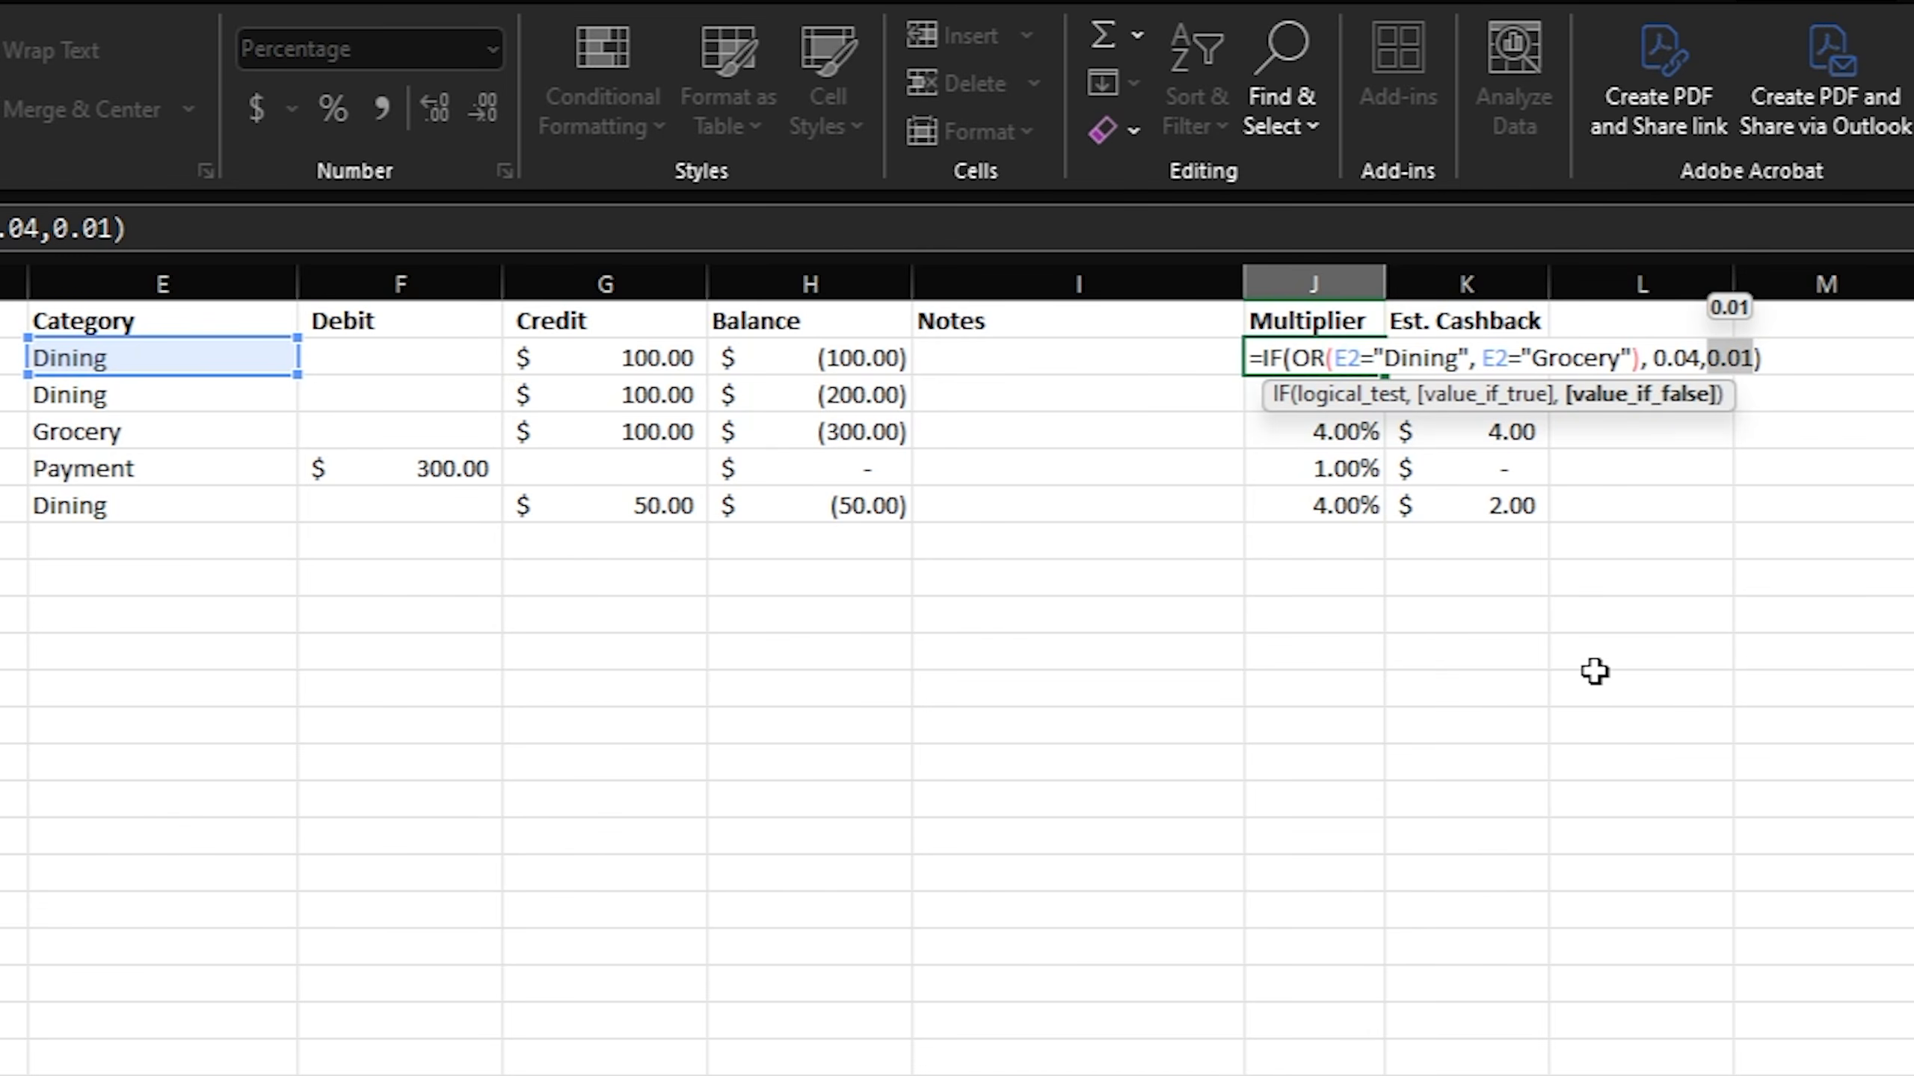
pyautogui.press('Return')
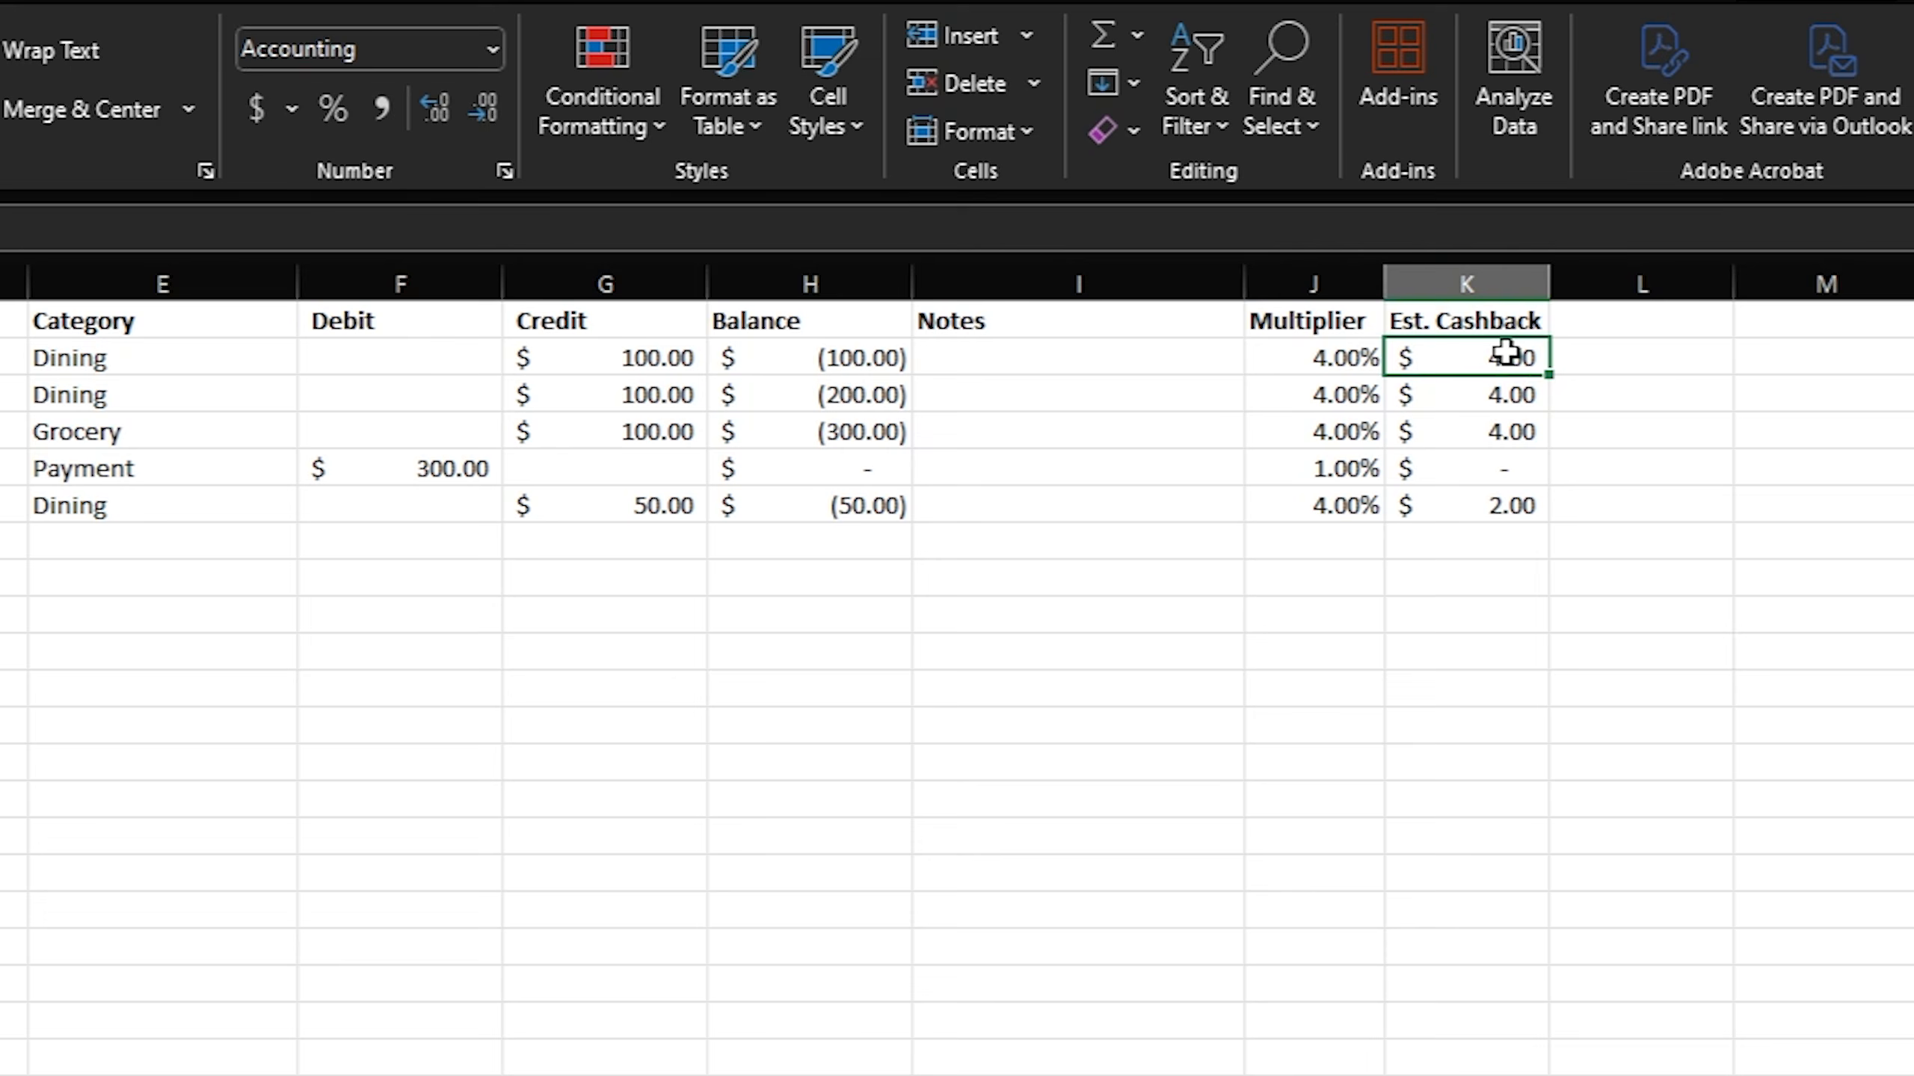
pyautogui.doubleClick(1452, 355)
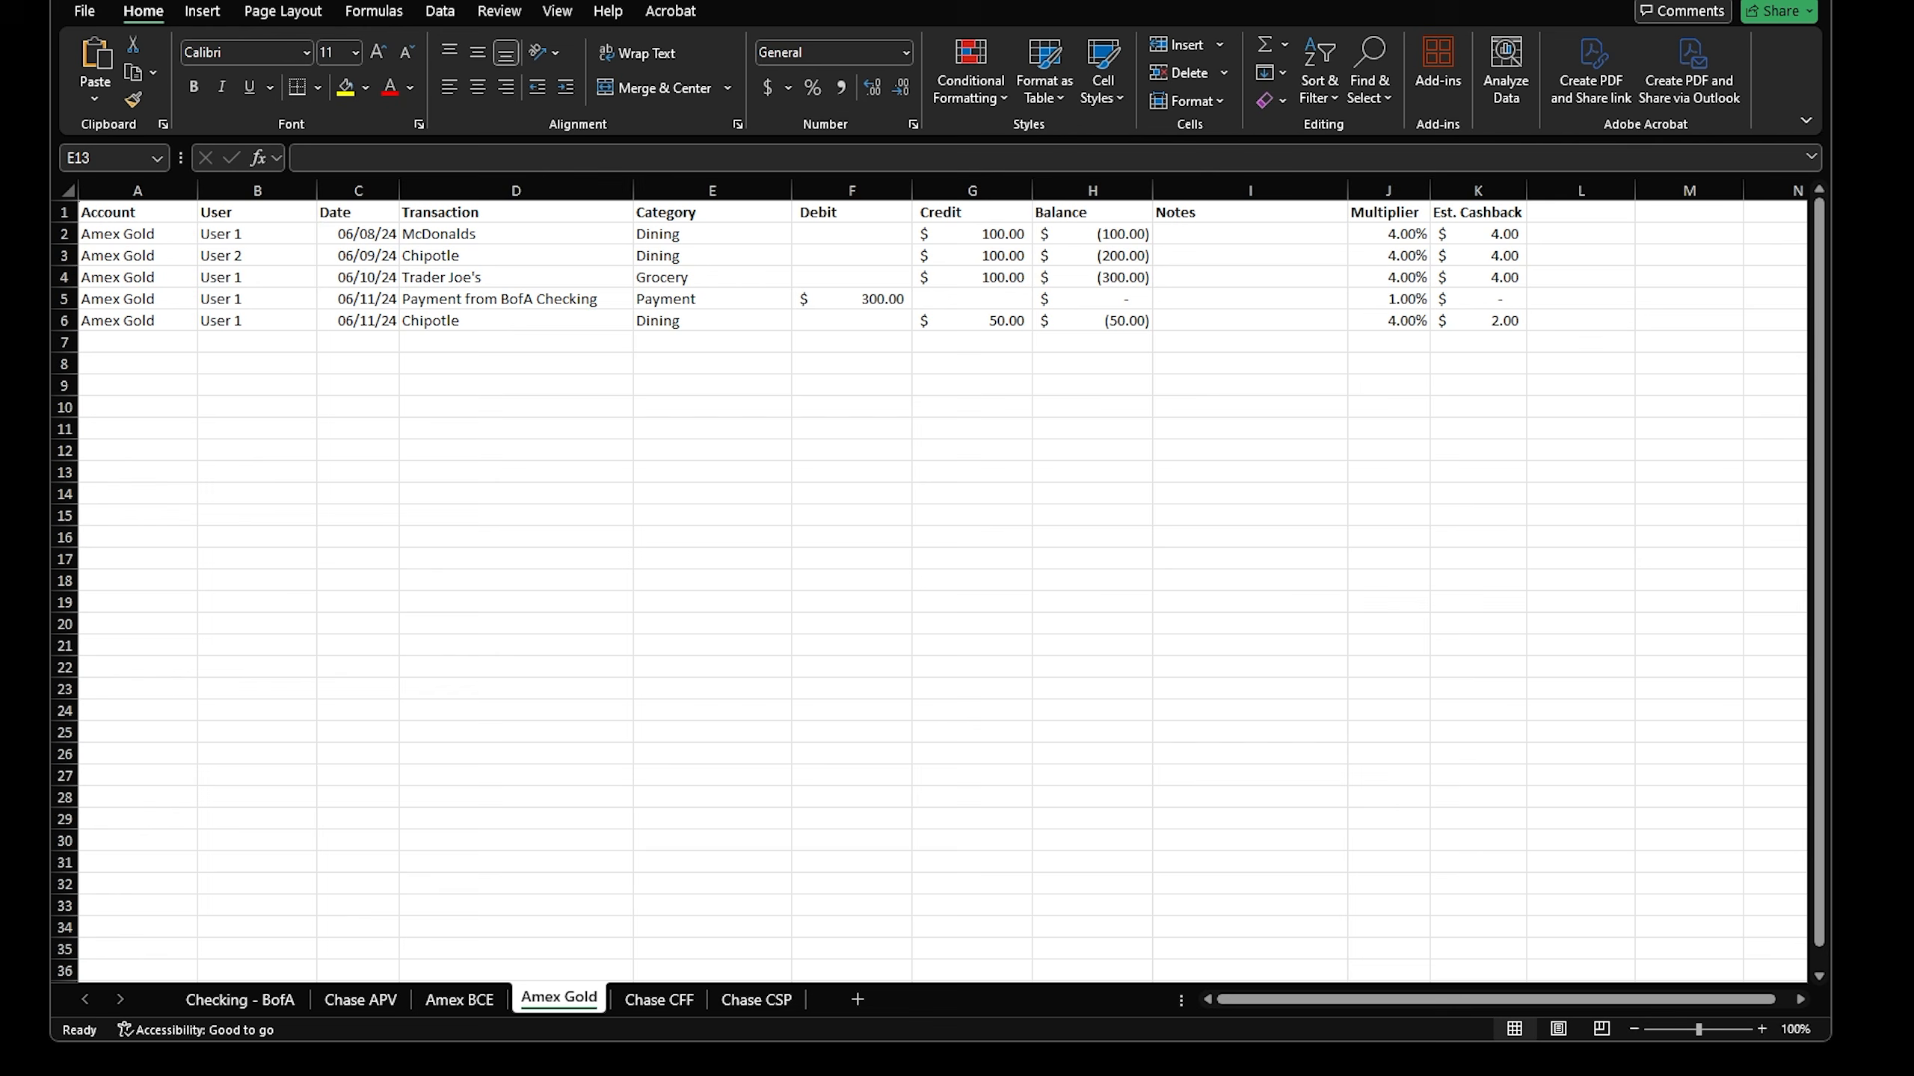
# - Open the Checking - BofA sheet to view its transactions
pyautogui.click(257, 1001)
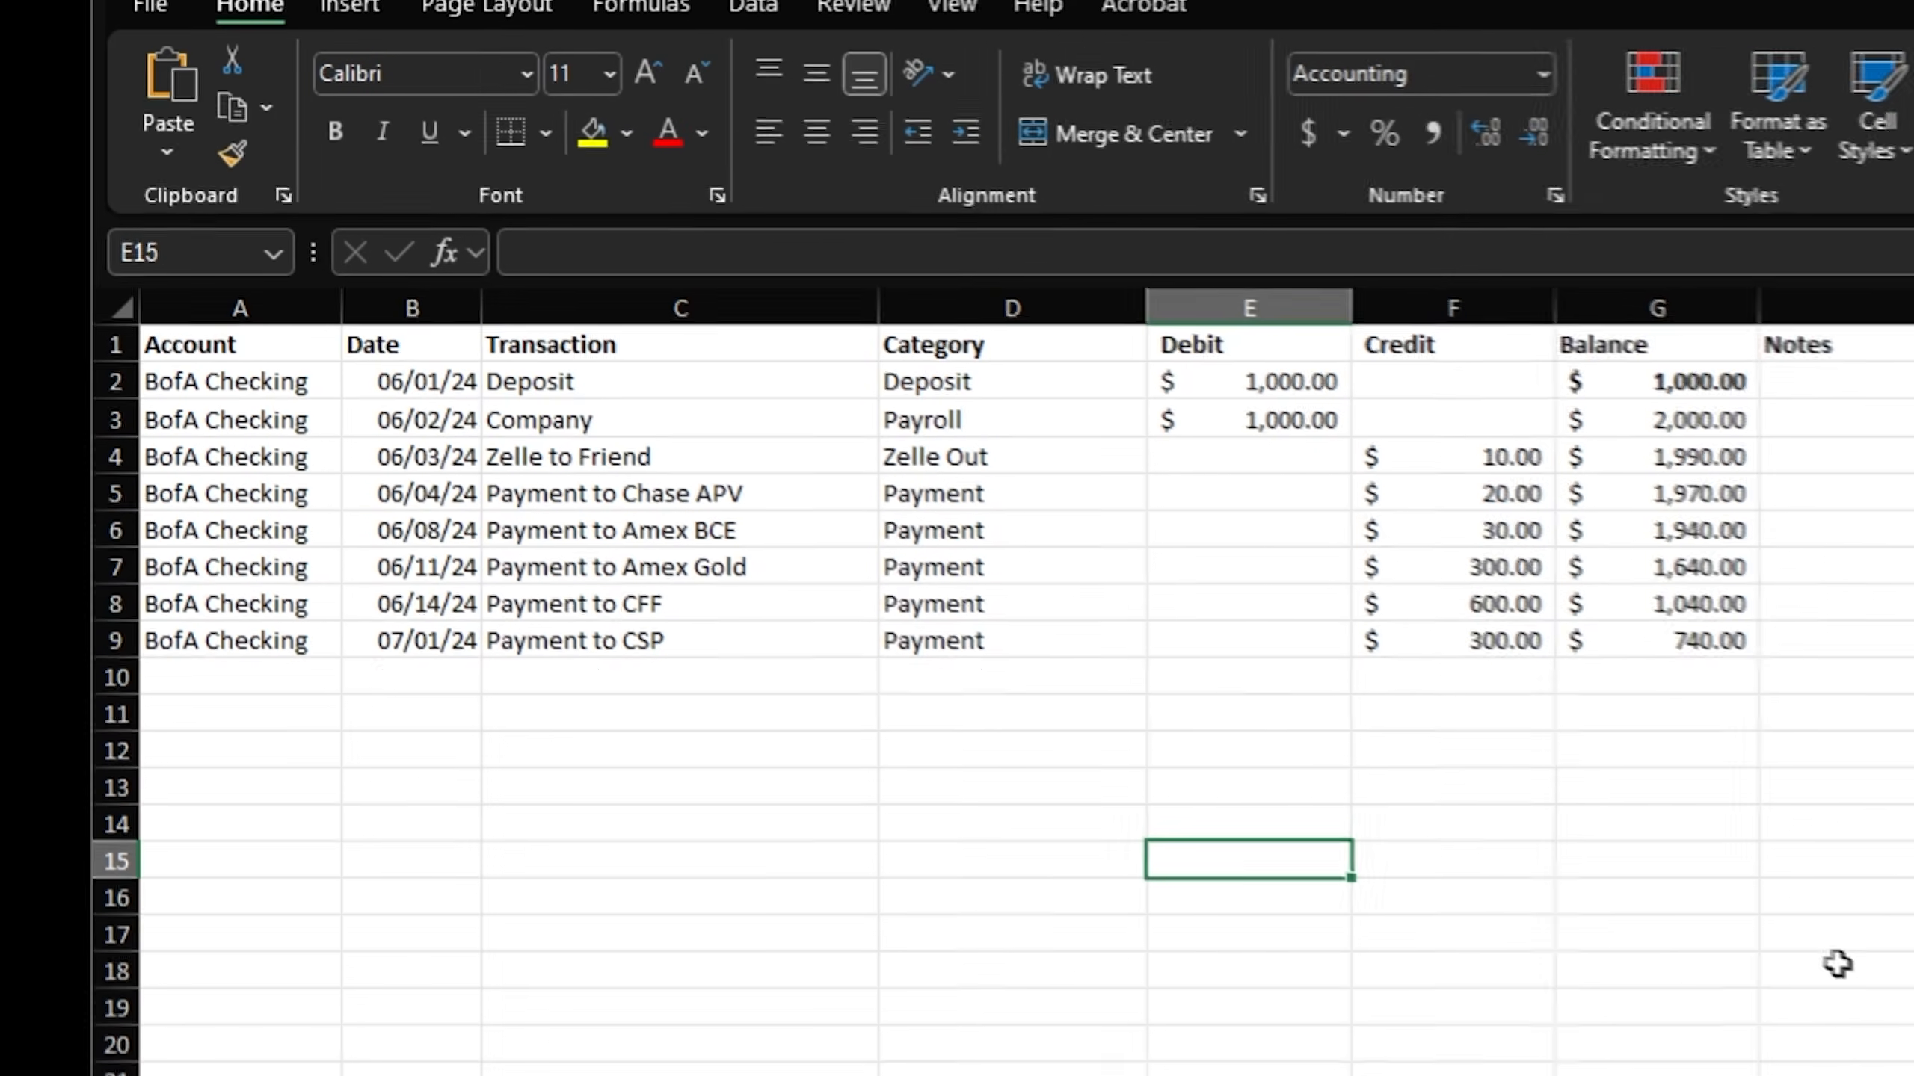
# - Examine the card payment rows on the Checking - BofA sheet, focusing on the Payment to Amex Gold row
pyautogui.click(184, 305)
pyautogui.moveTo(322, 511); pyautogui.dragTo(1688, 644)
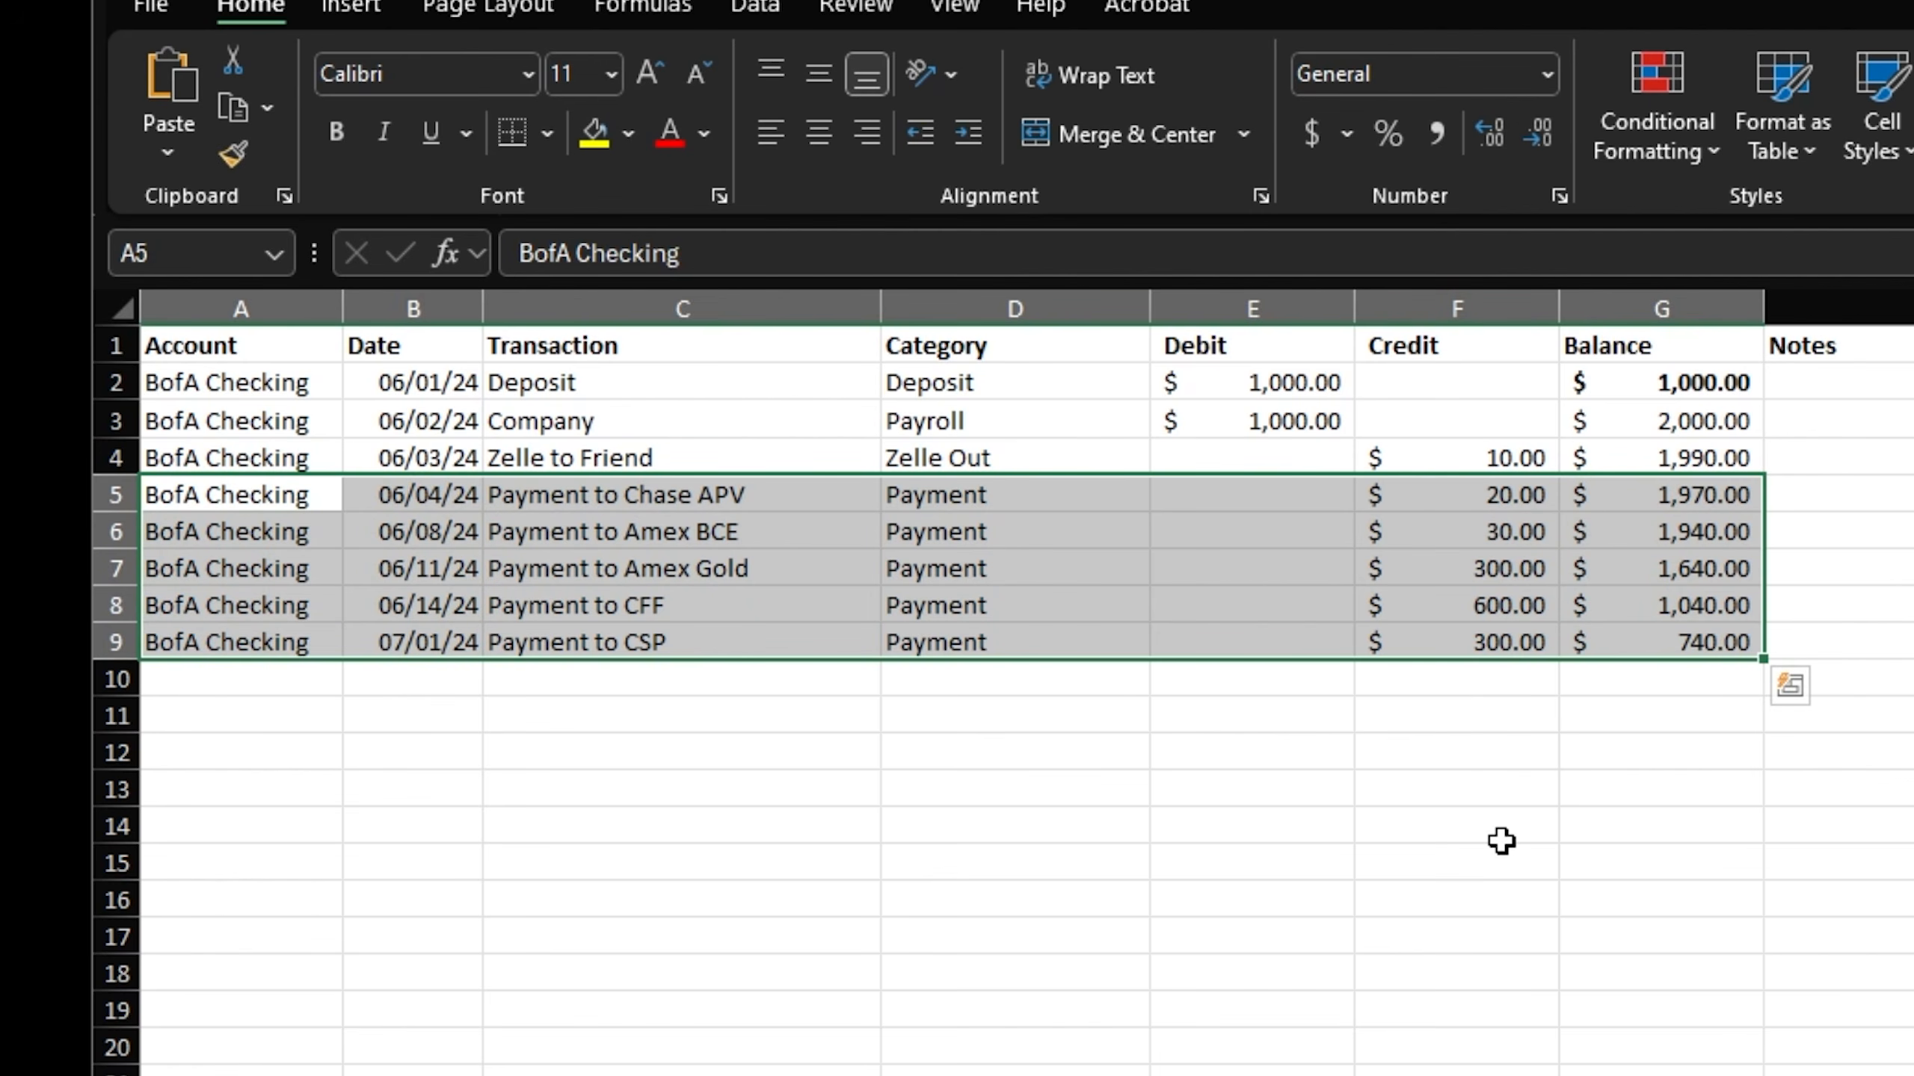
pyautogui.moveTo(290, 568); pyautogui.dragTo(1748, 560)
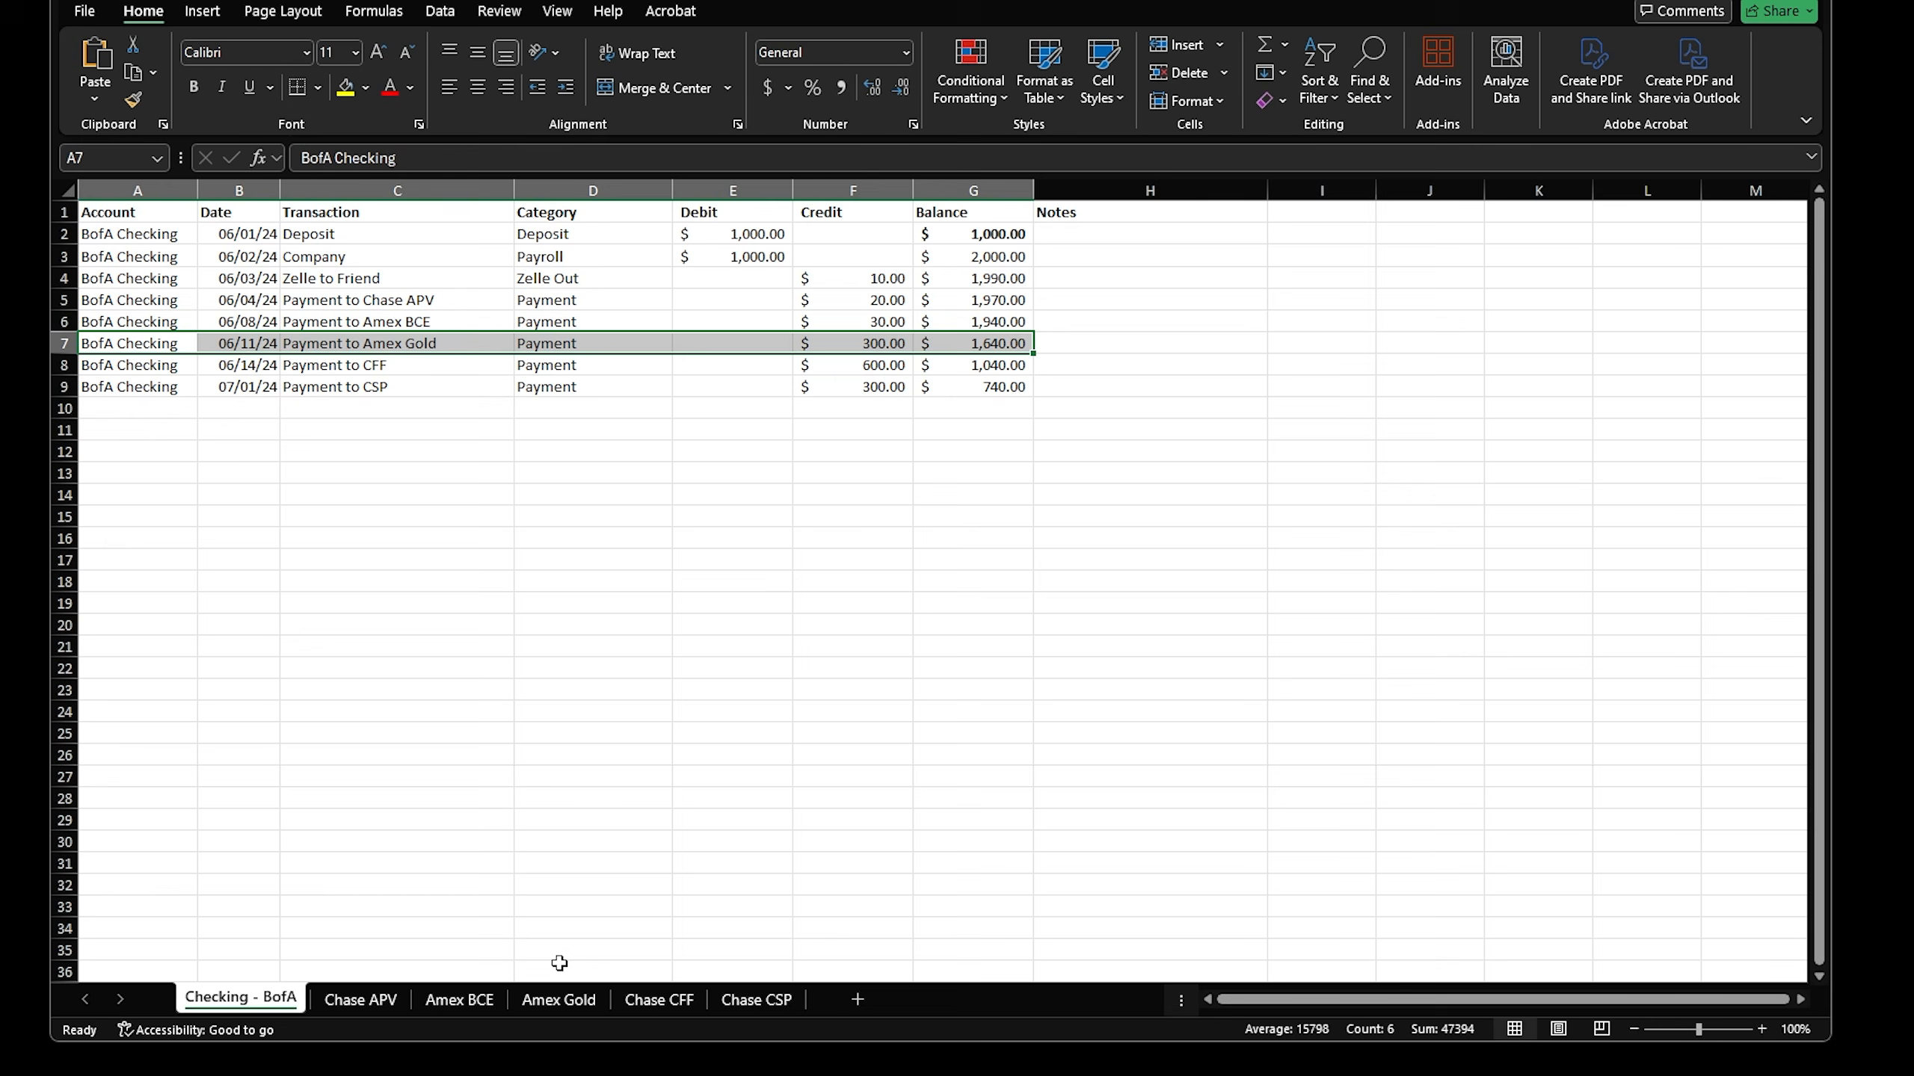
# - Open the Amex Gold sheet and inspect the category and debit of its Payment from BofA Checking row
pyautogui.click(558, 999)
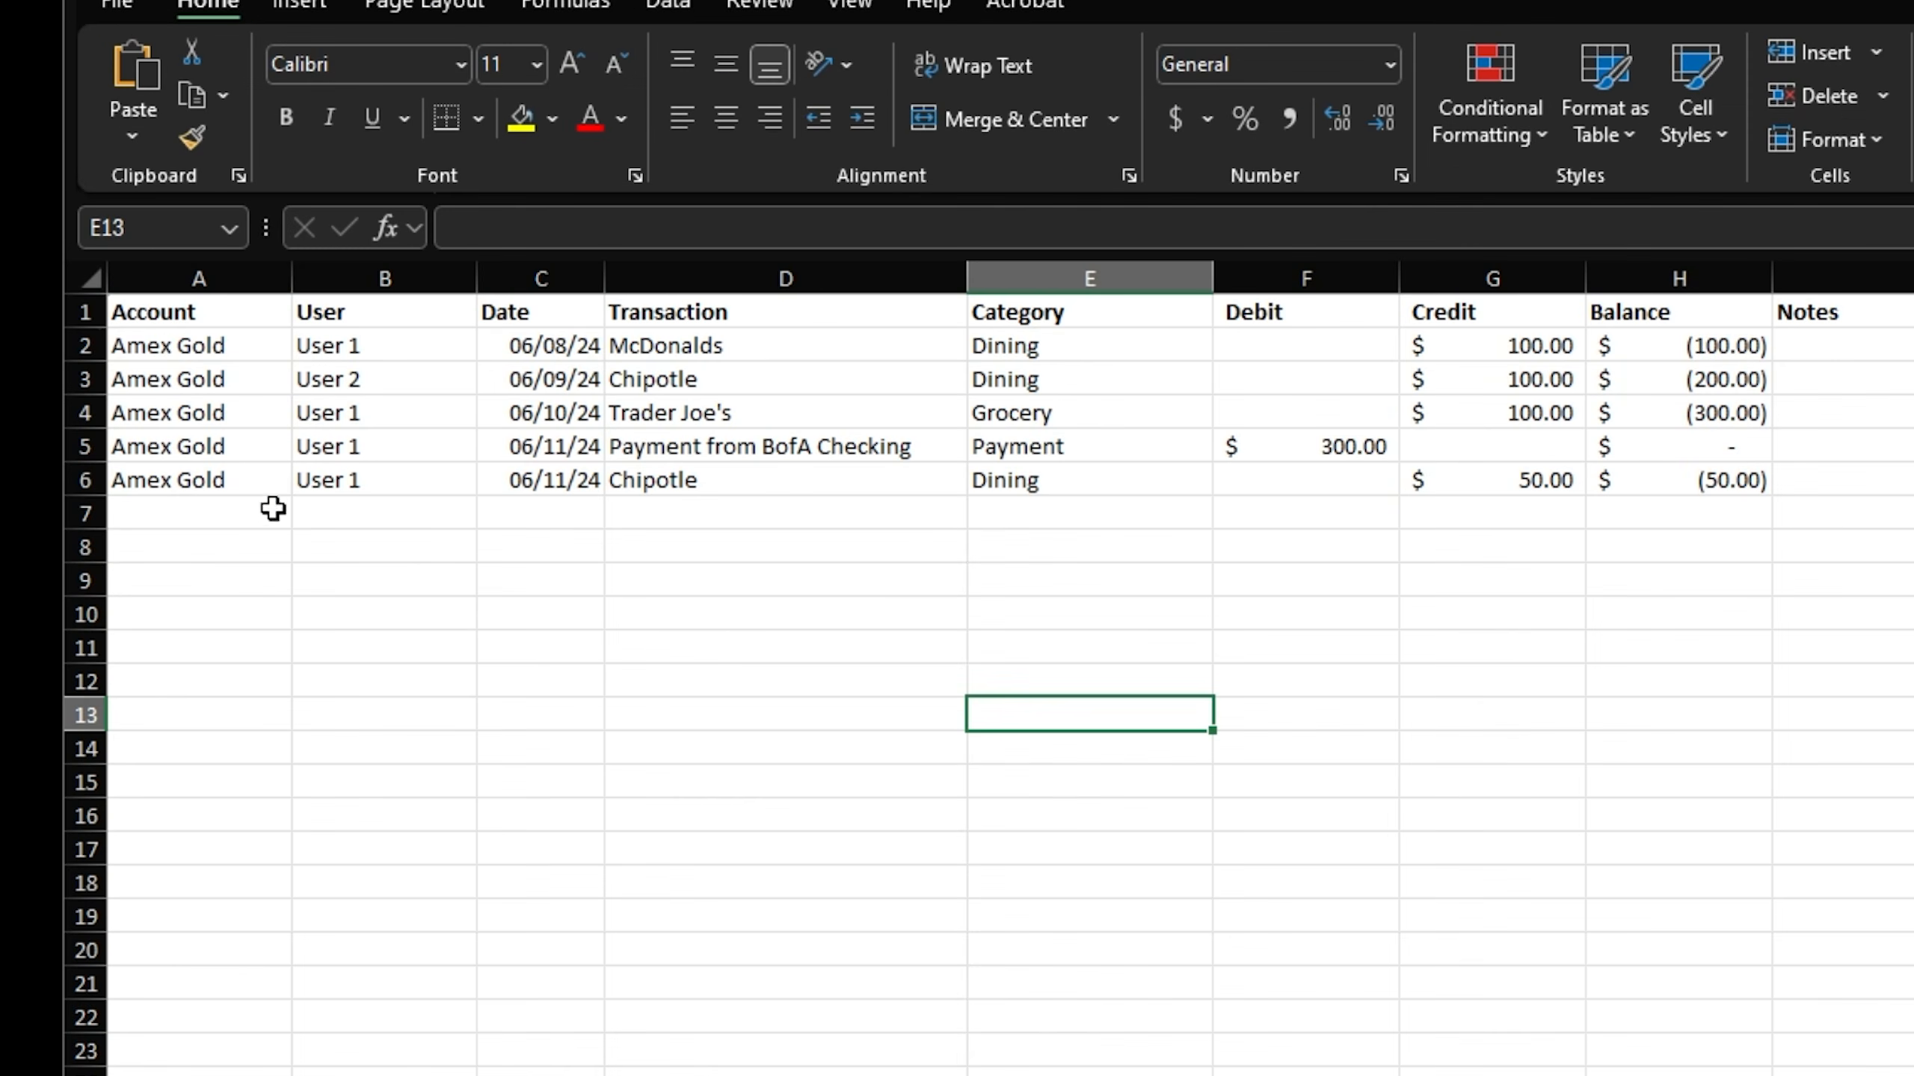
pyautogui.click(1156, 449)
pyautogui.click(1290, 446)
pyautogui.click(1038, 446)
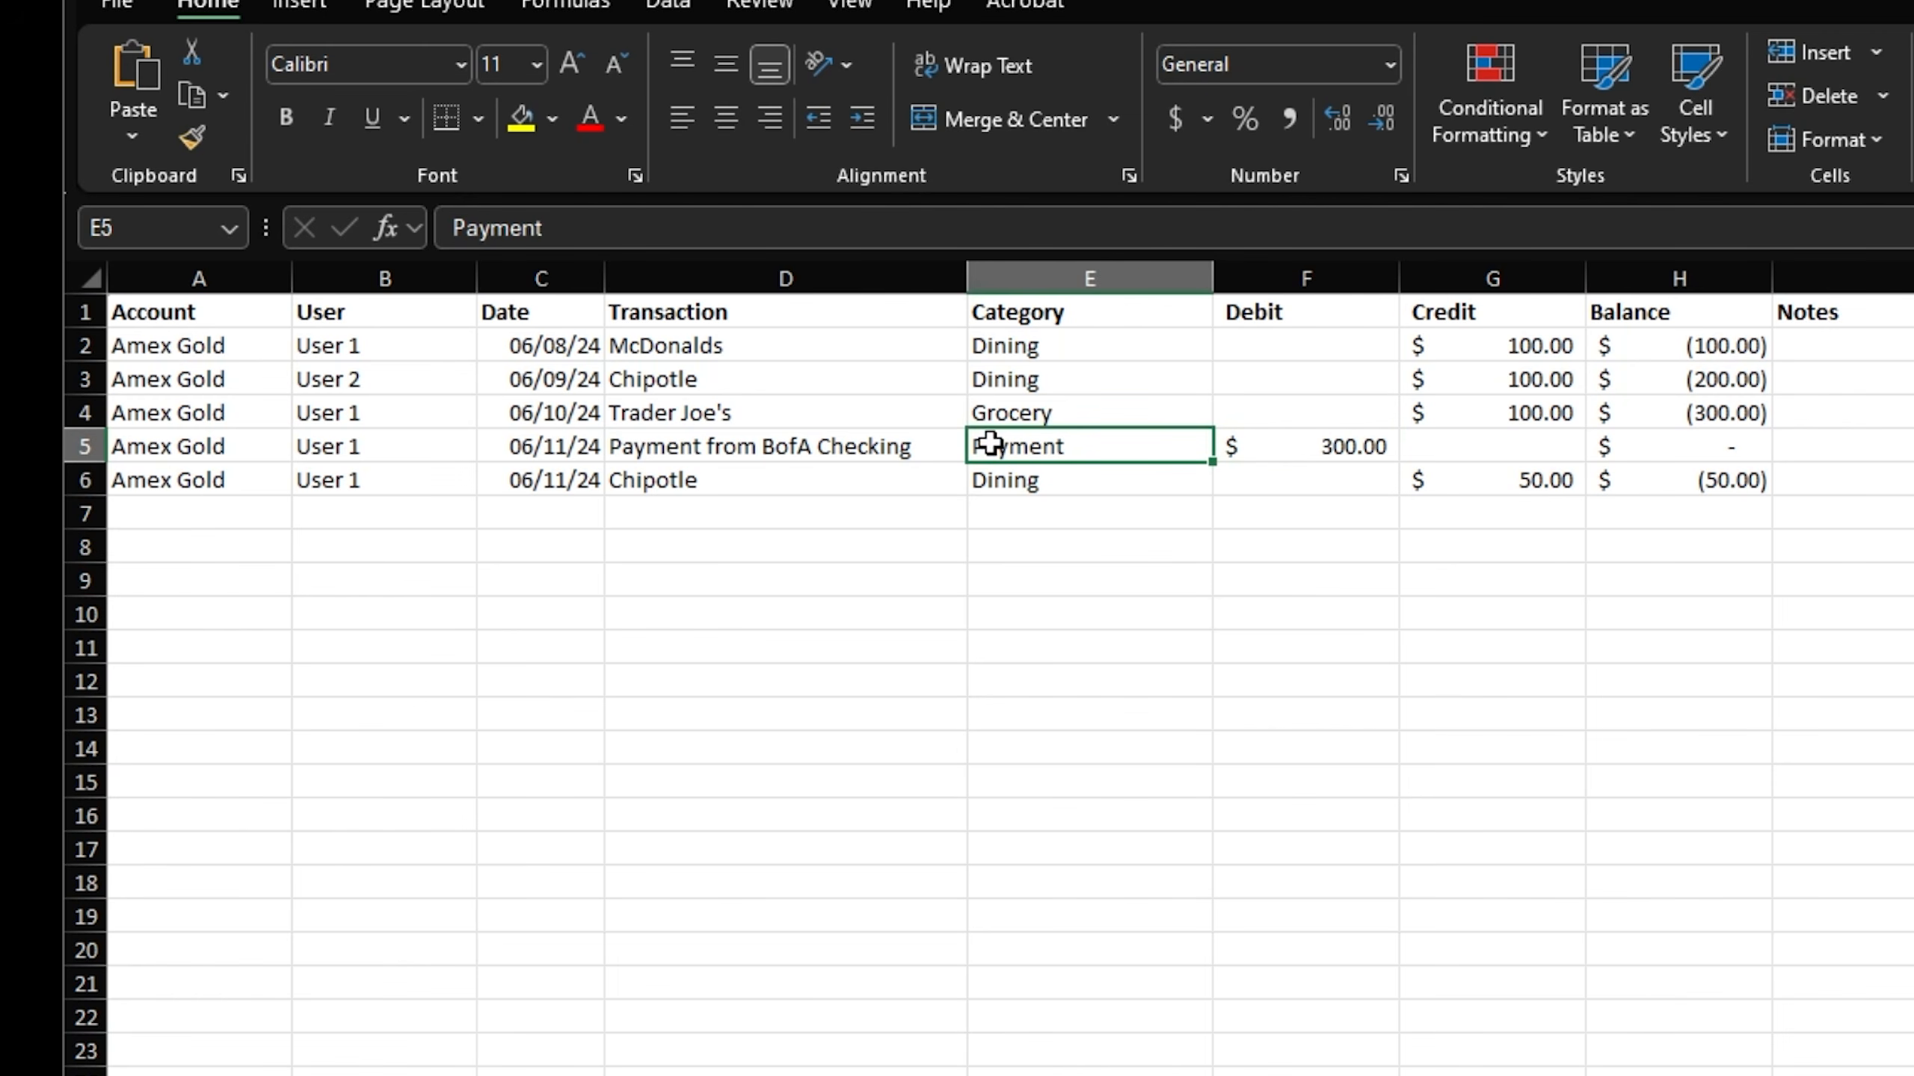
pyautogui.click(1307, 441)
pyautogui.click(1703, 446)
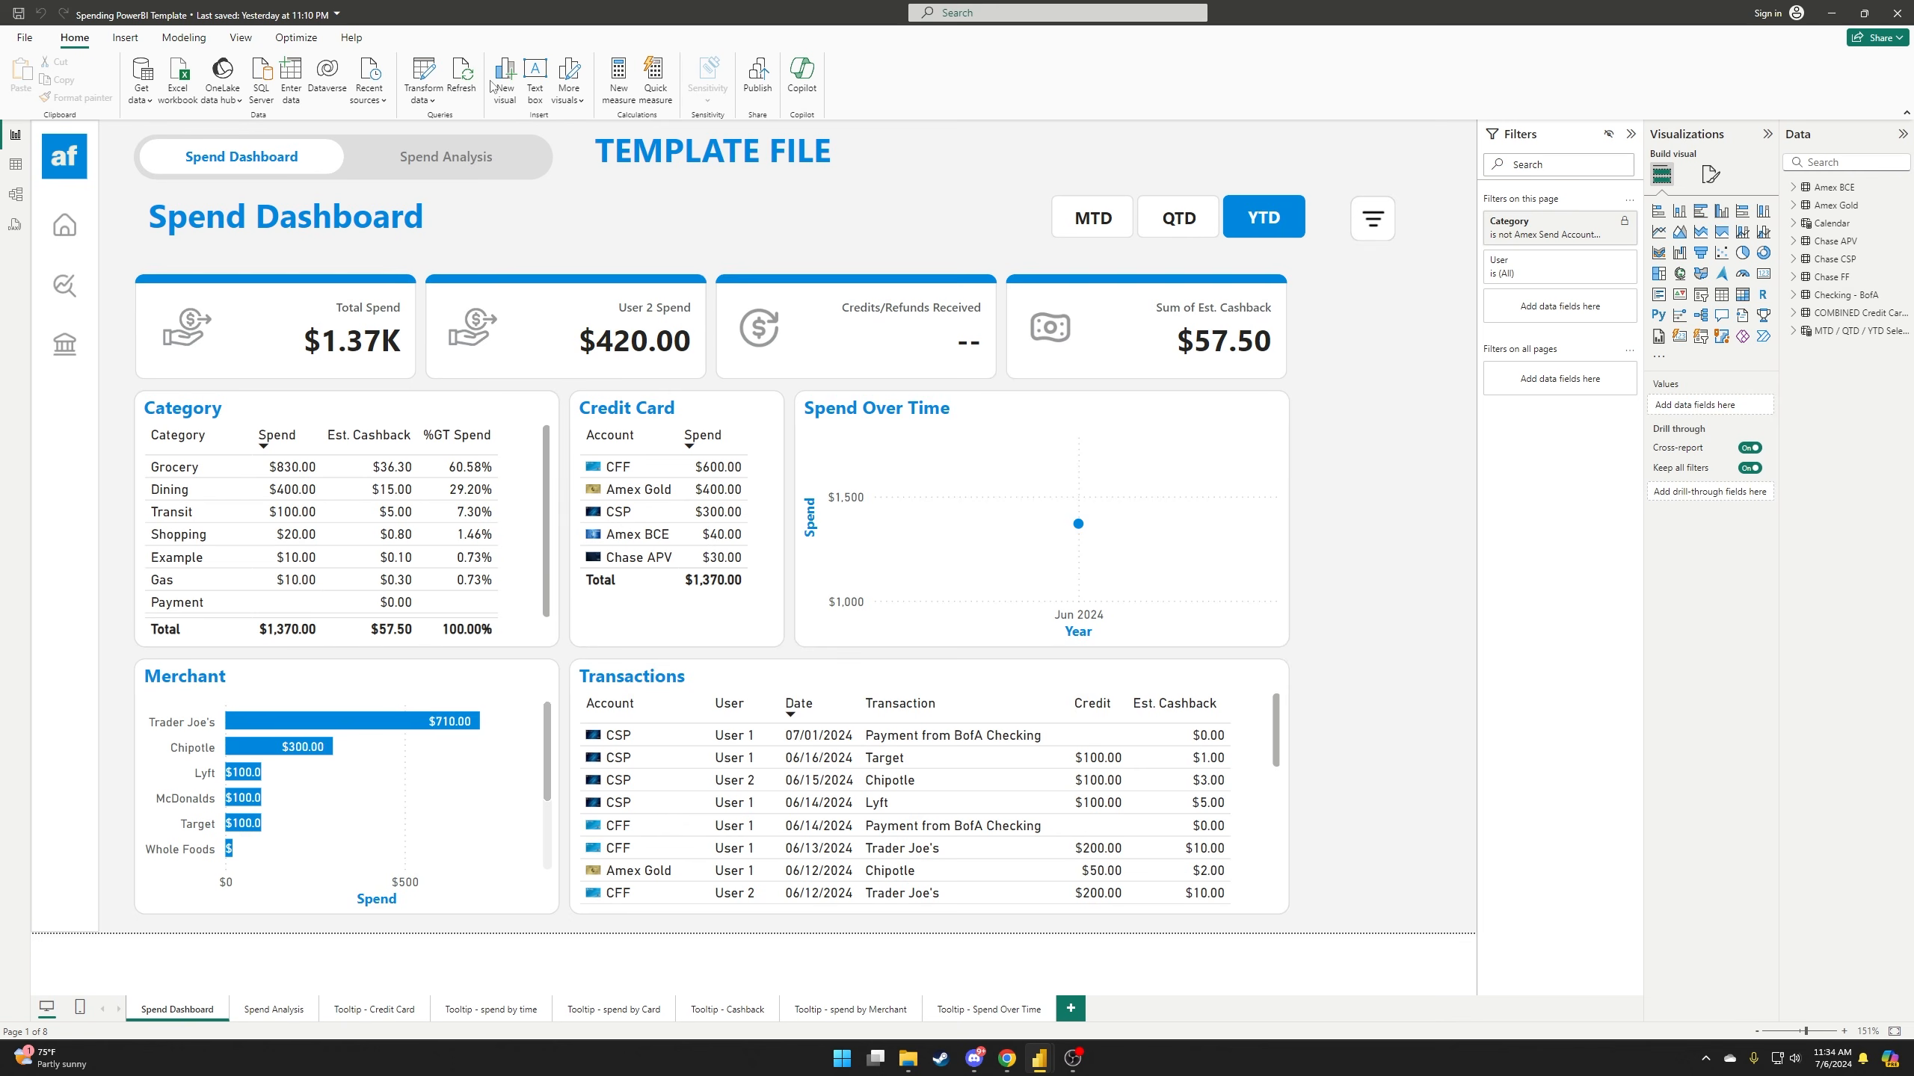
# - Switch to Power BI Desktop and refresh the Spend Dashboard's data
pyautogui.click(462, 78)
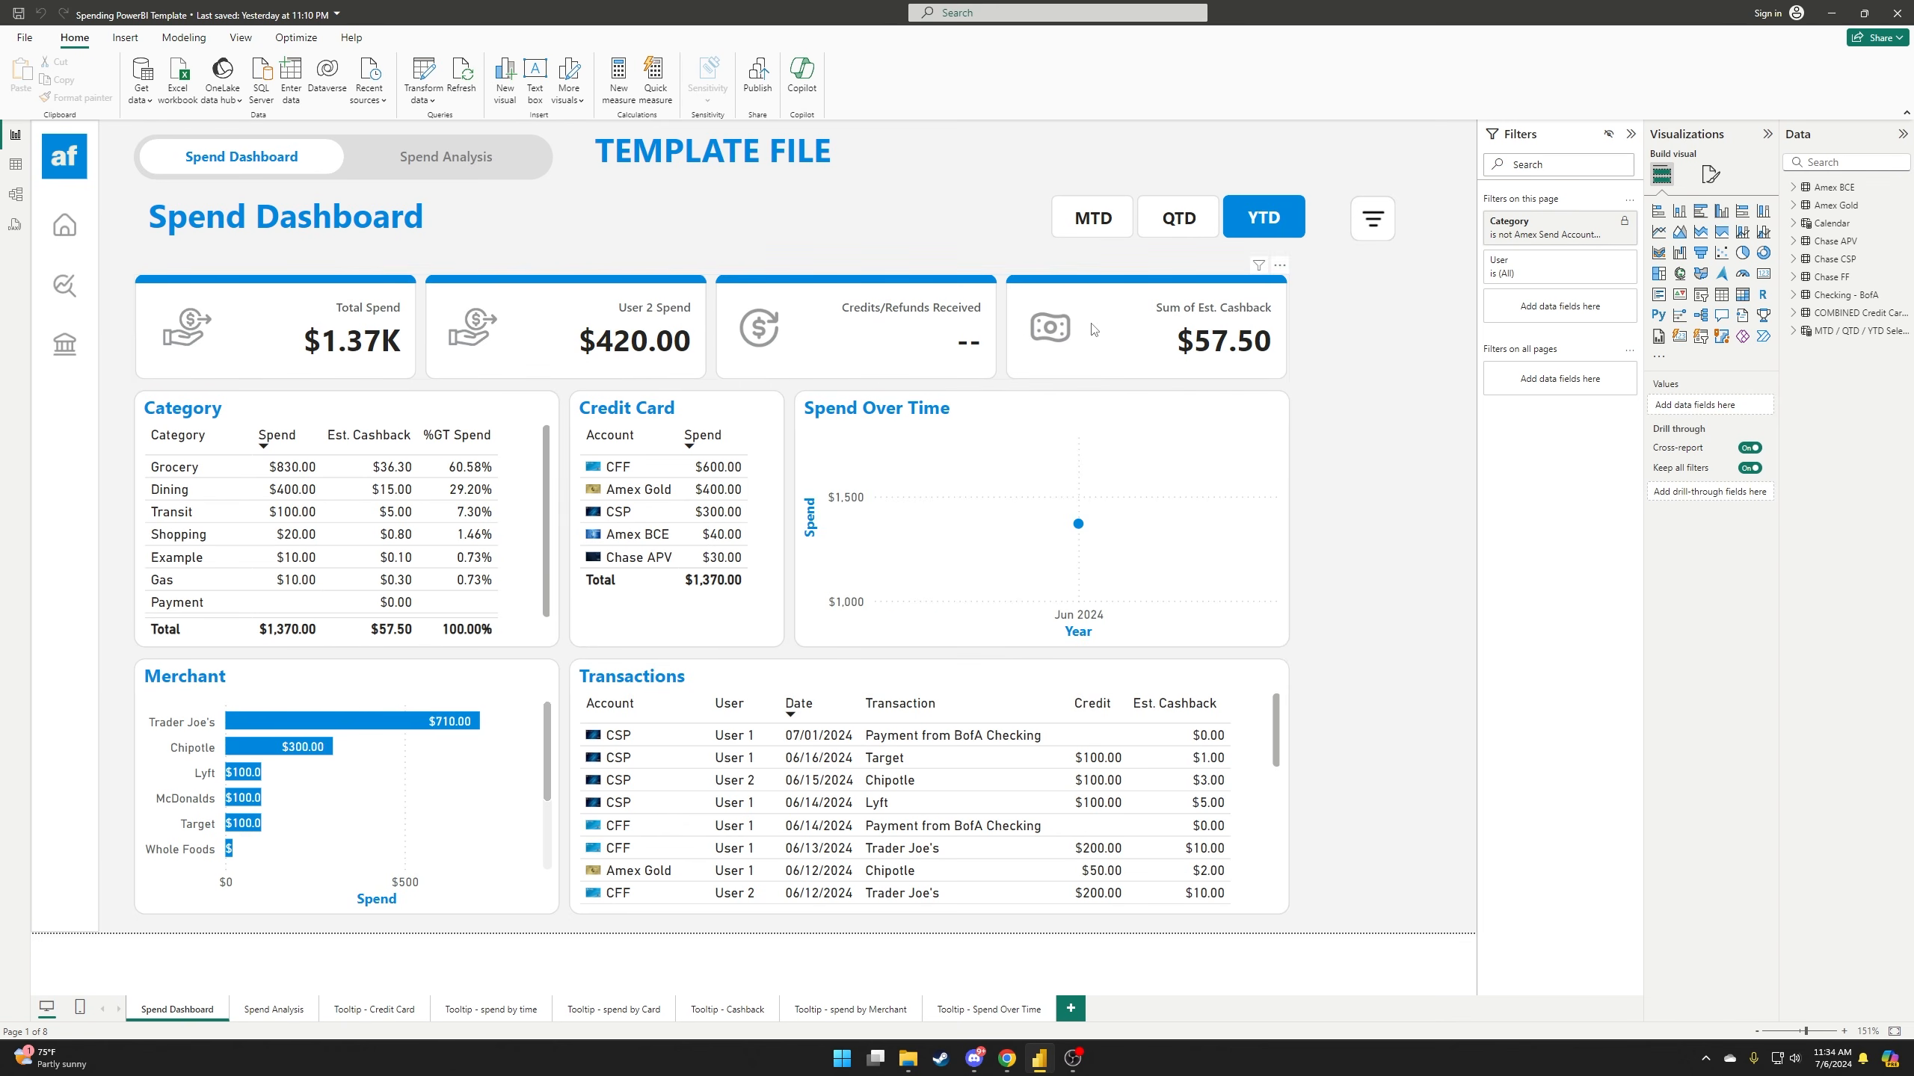
pyautogui.click(530, 250)
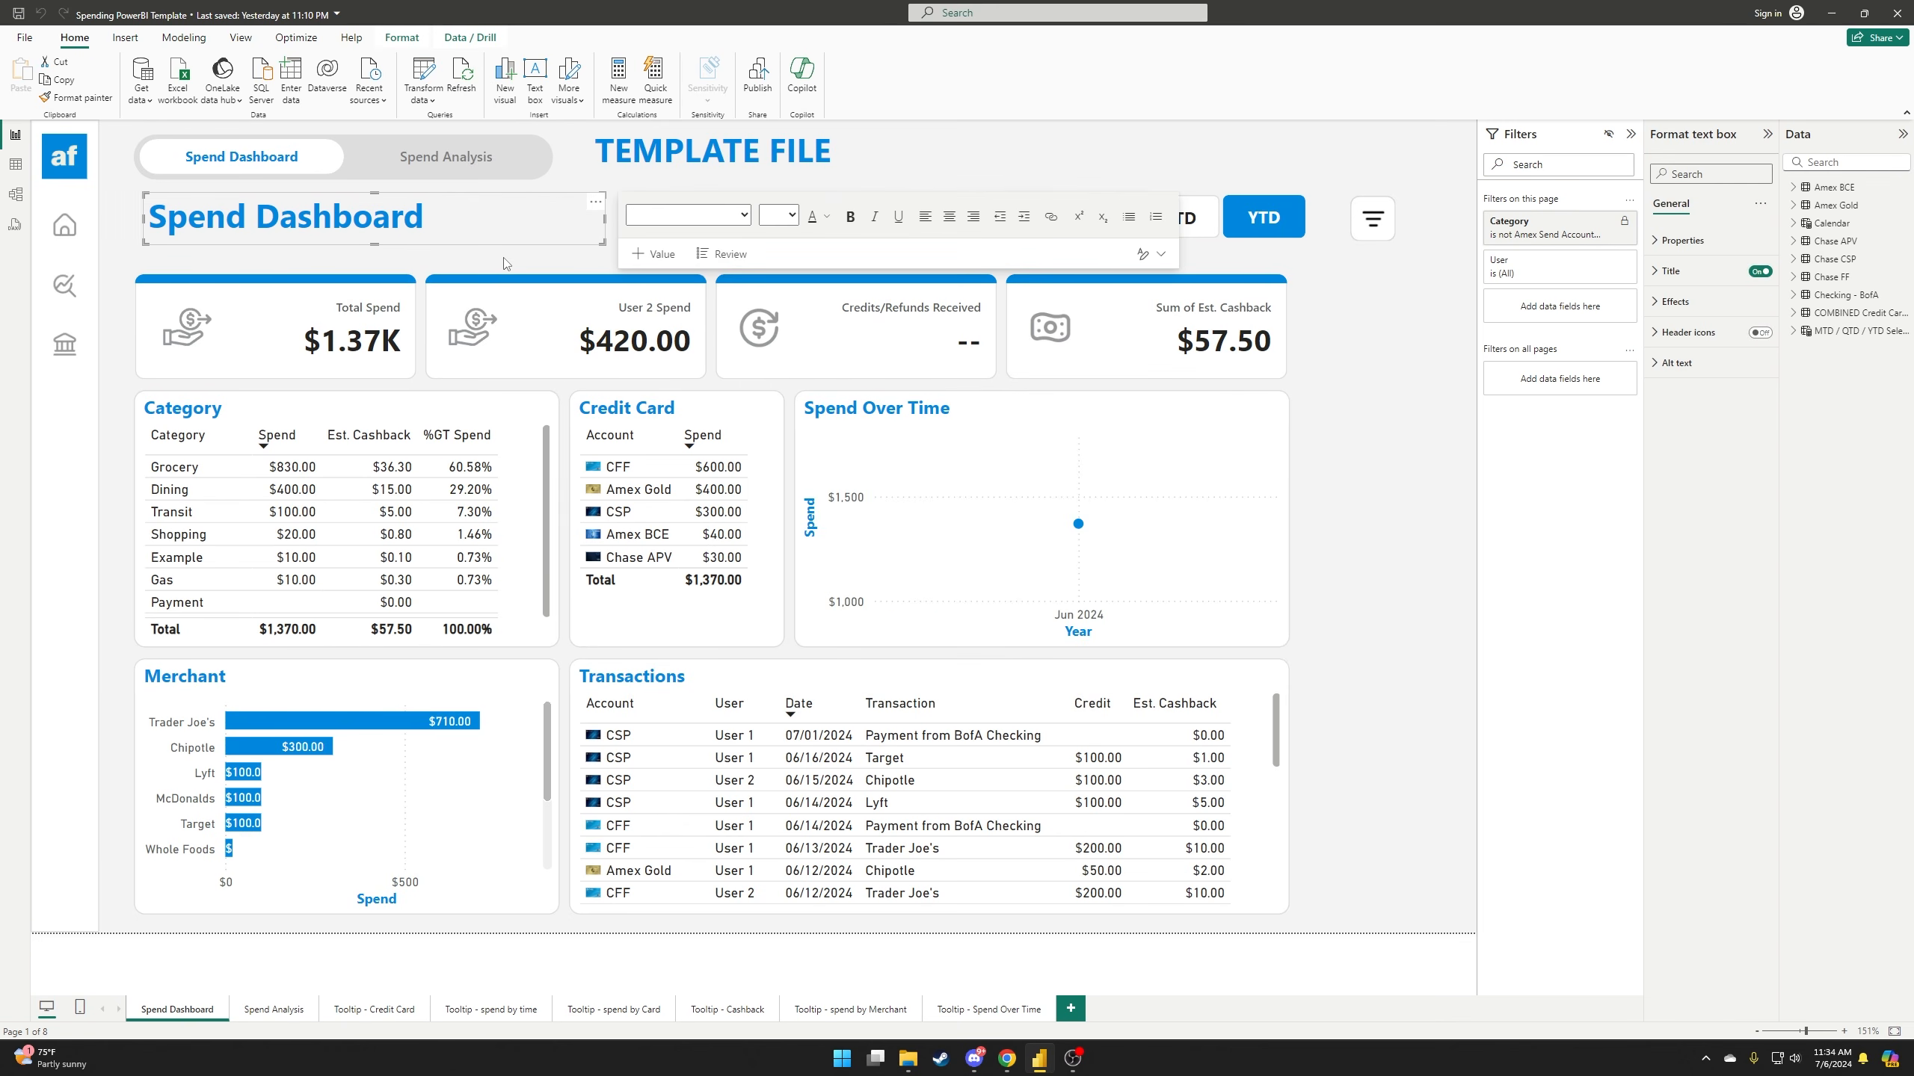
pyautogui.click(504, 264)
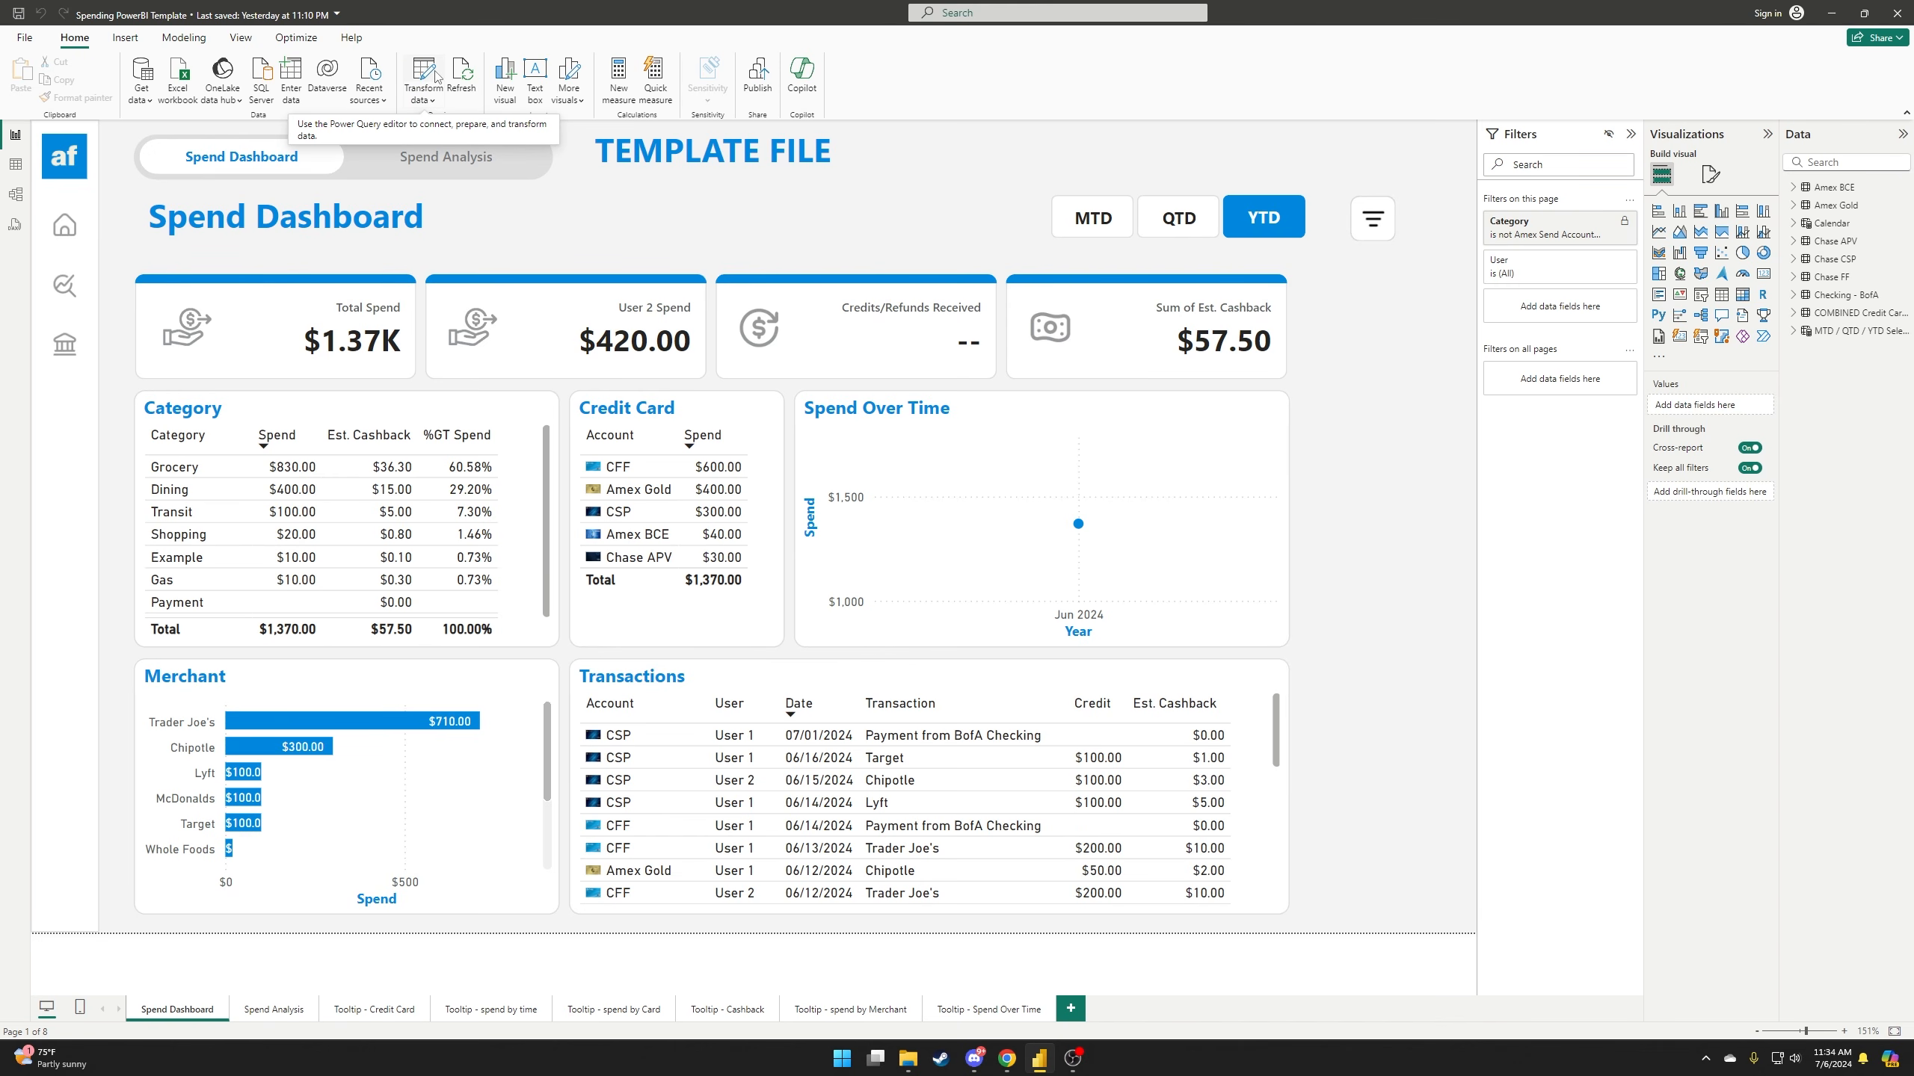
# - Open the Power Query Editor and view the Chase APV and Amex BCE queries, returning to Chase APV
pyautogui.click(424, 73)
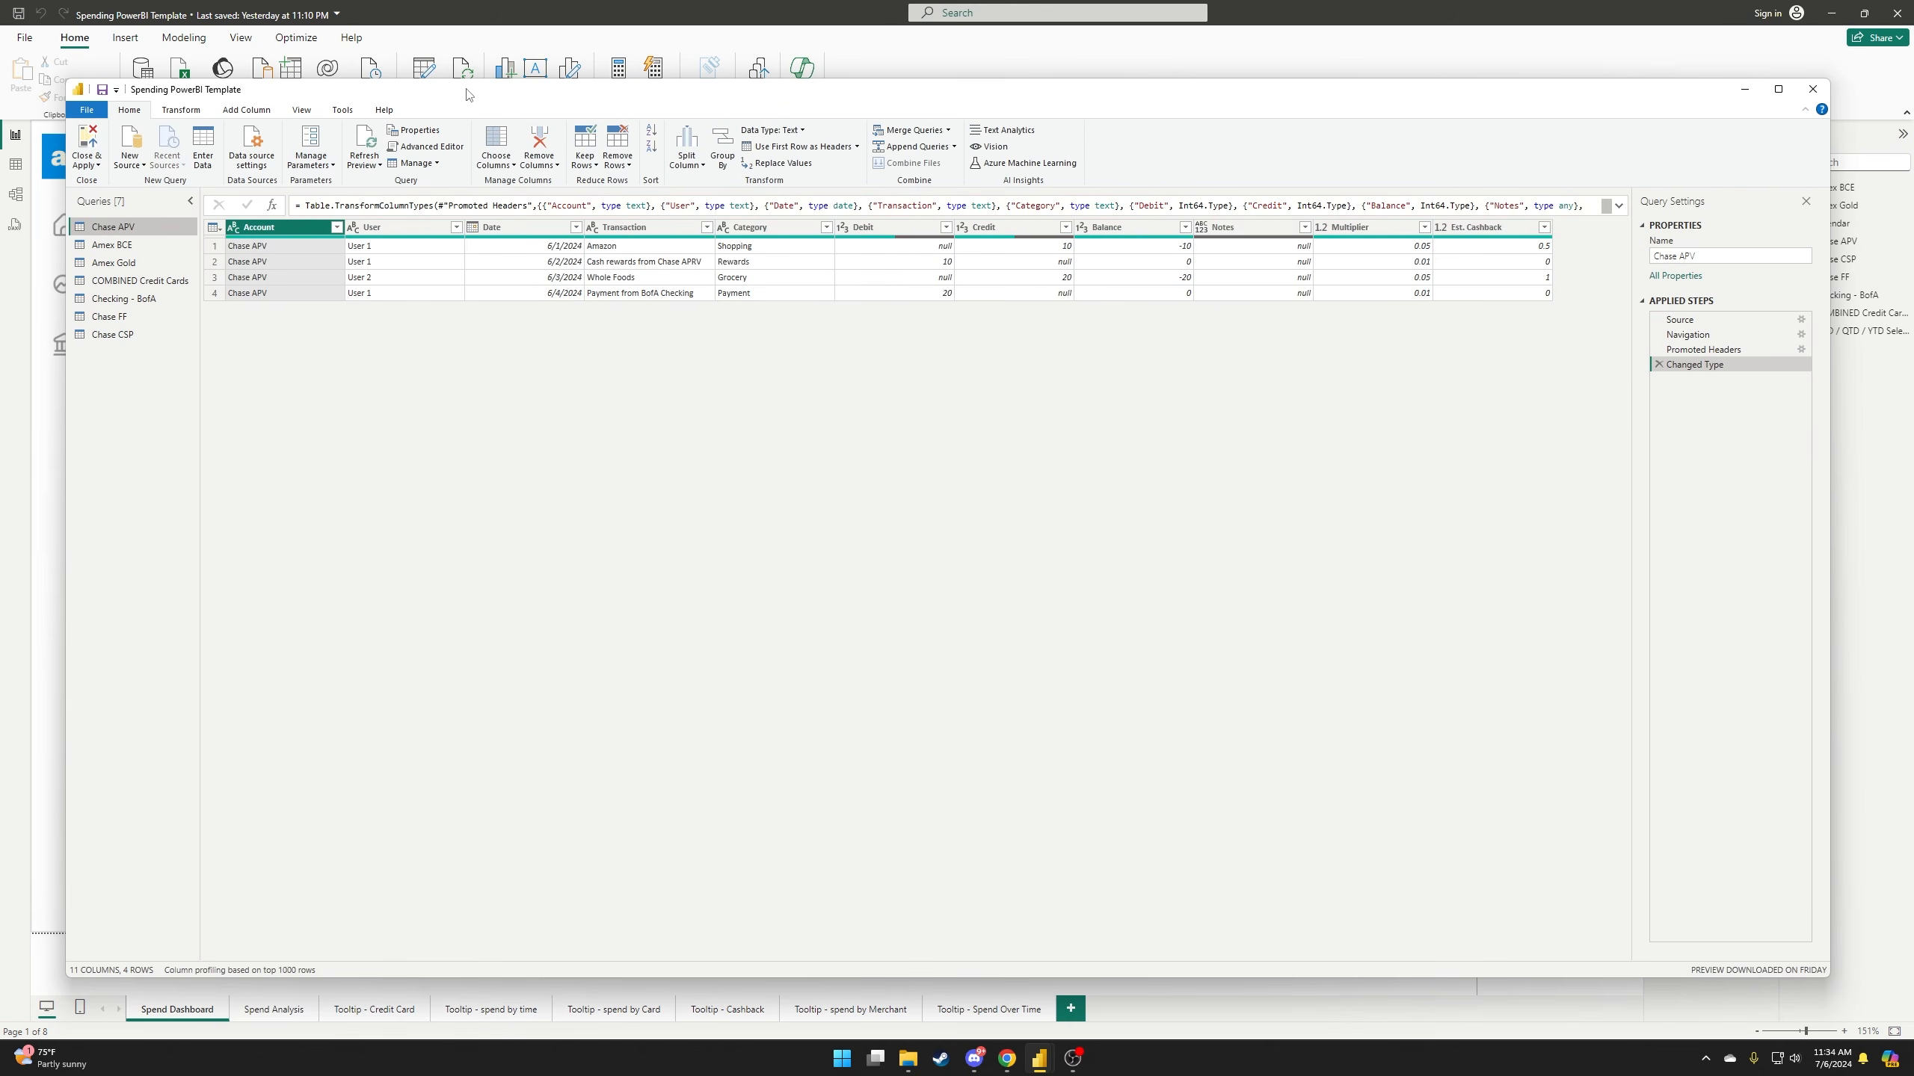
pyautogui.moveTo(465, 88); pyautogui.dragTo(465, 61)
pyautogui.click(122, 217)
pyautogui.click(125, 236)
pyautogui.click(134, 199)
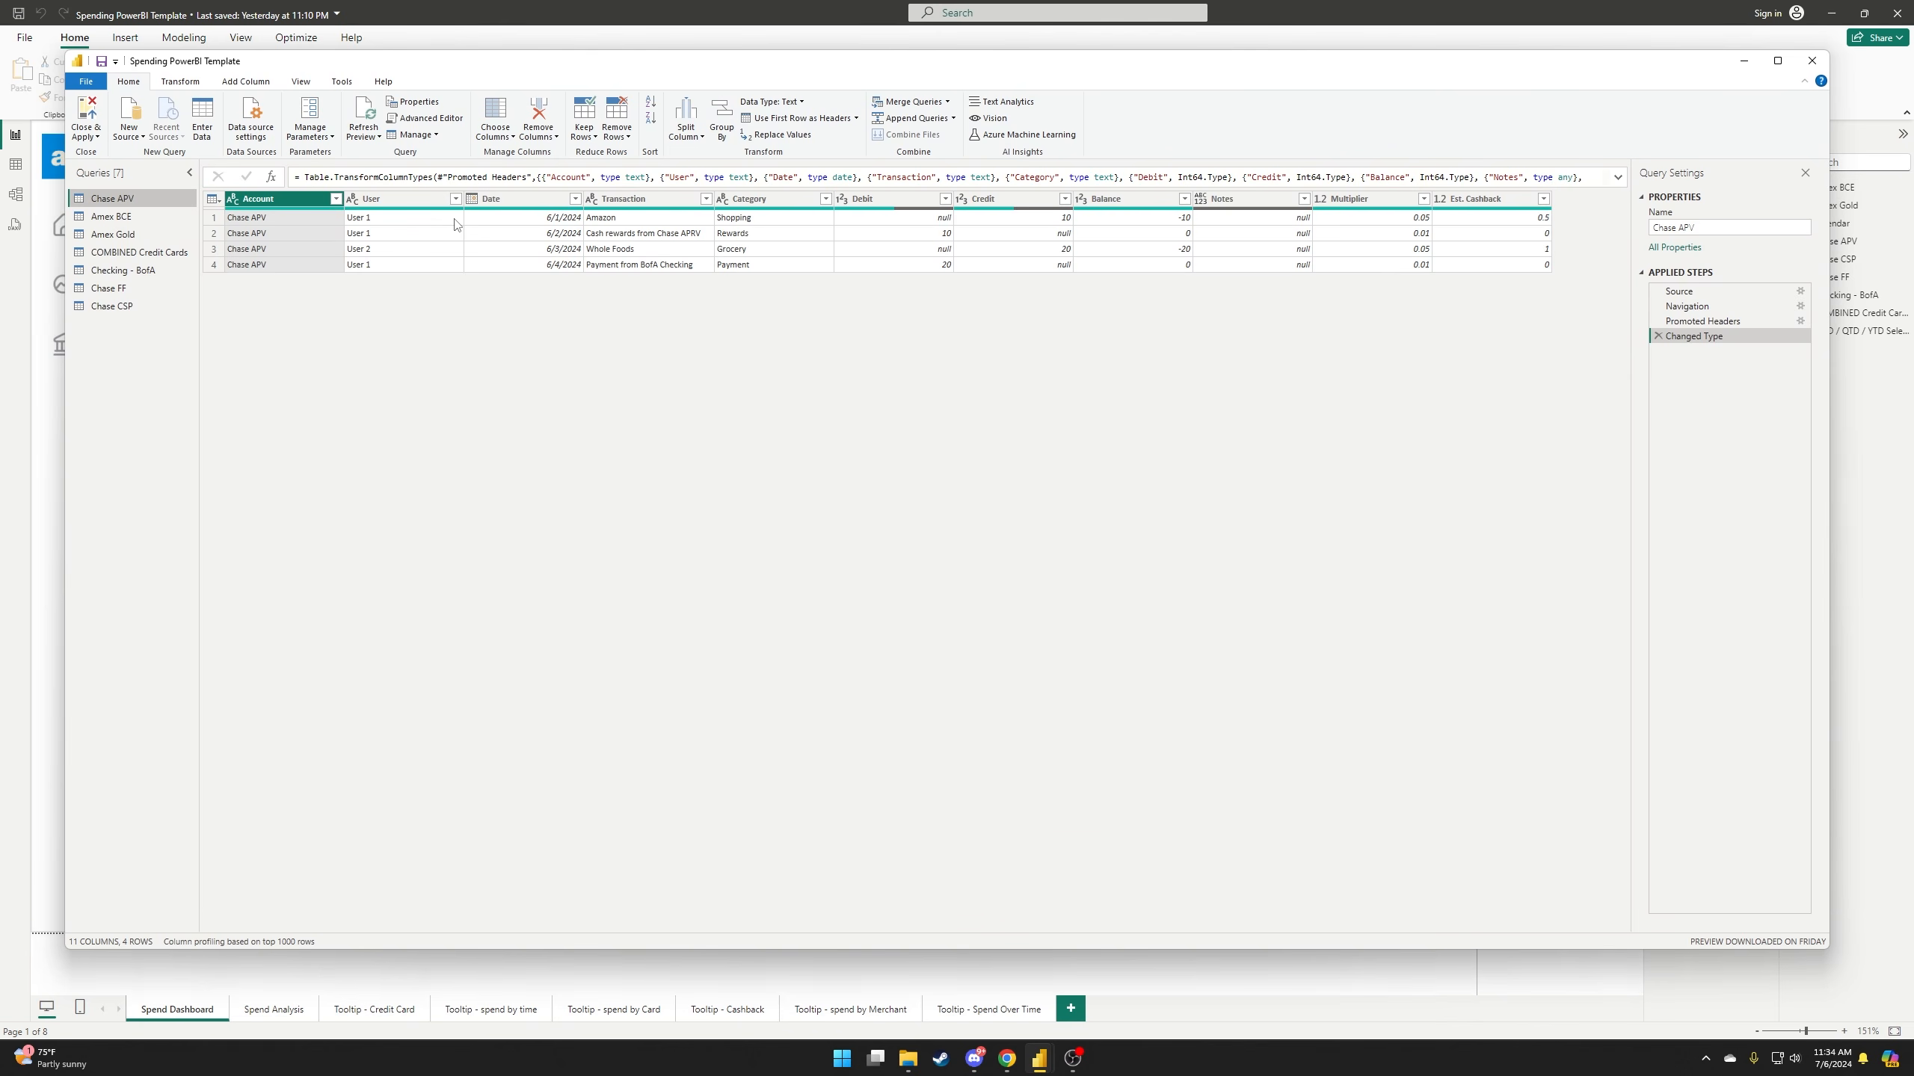
# - Open the Chase APV query's Source settings and browse for an Excel workbook, closing the file picker without choosing one
pyautogui.click(1710, 293)
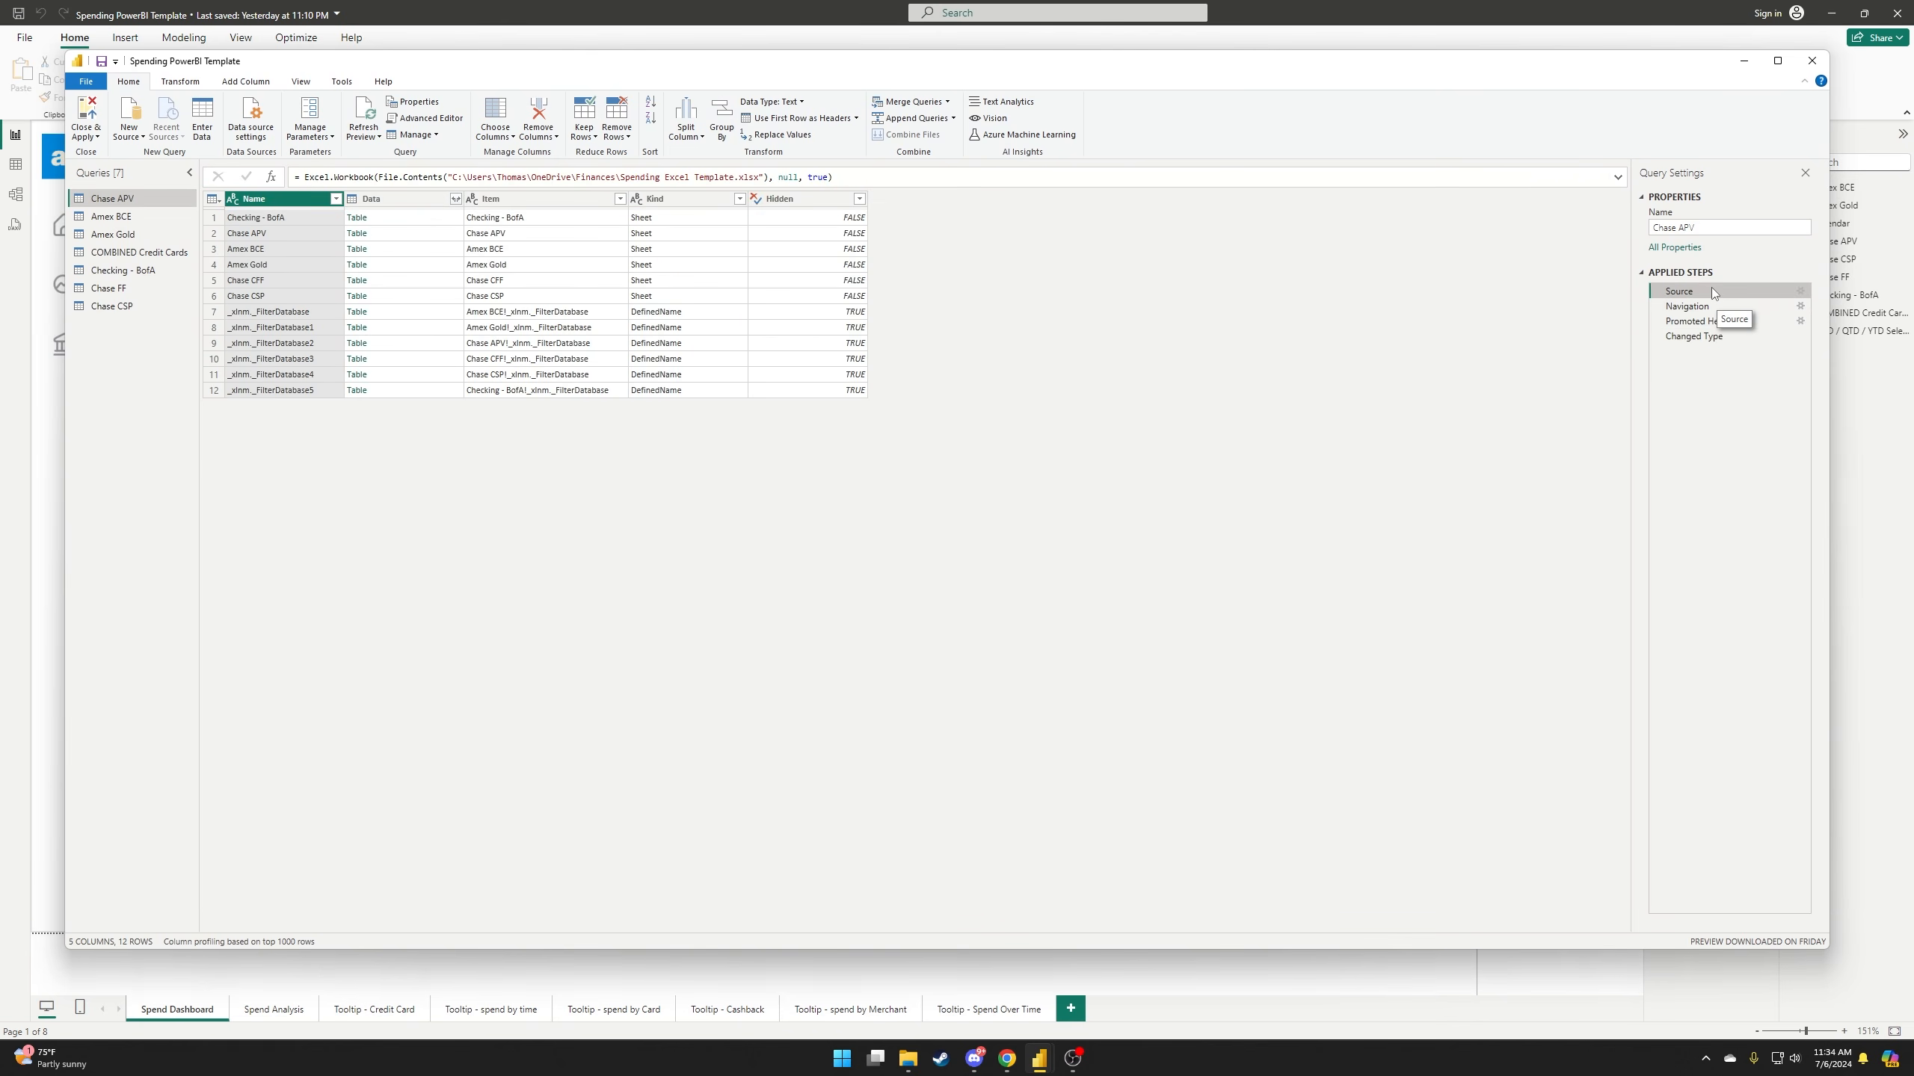
pyautogui.click(1800, 291)
pyautogui.moveTo(821, 451); pyautogui.dragTo(799, 409)
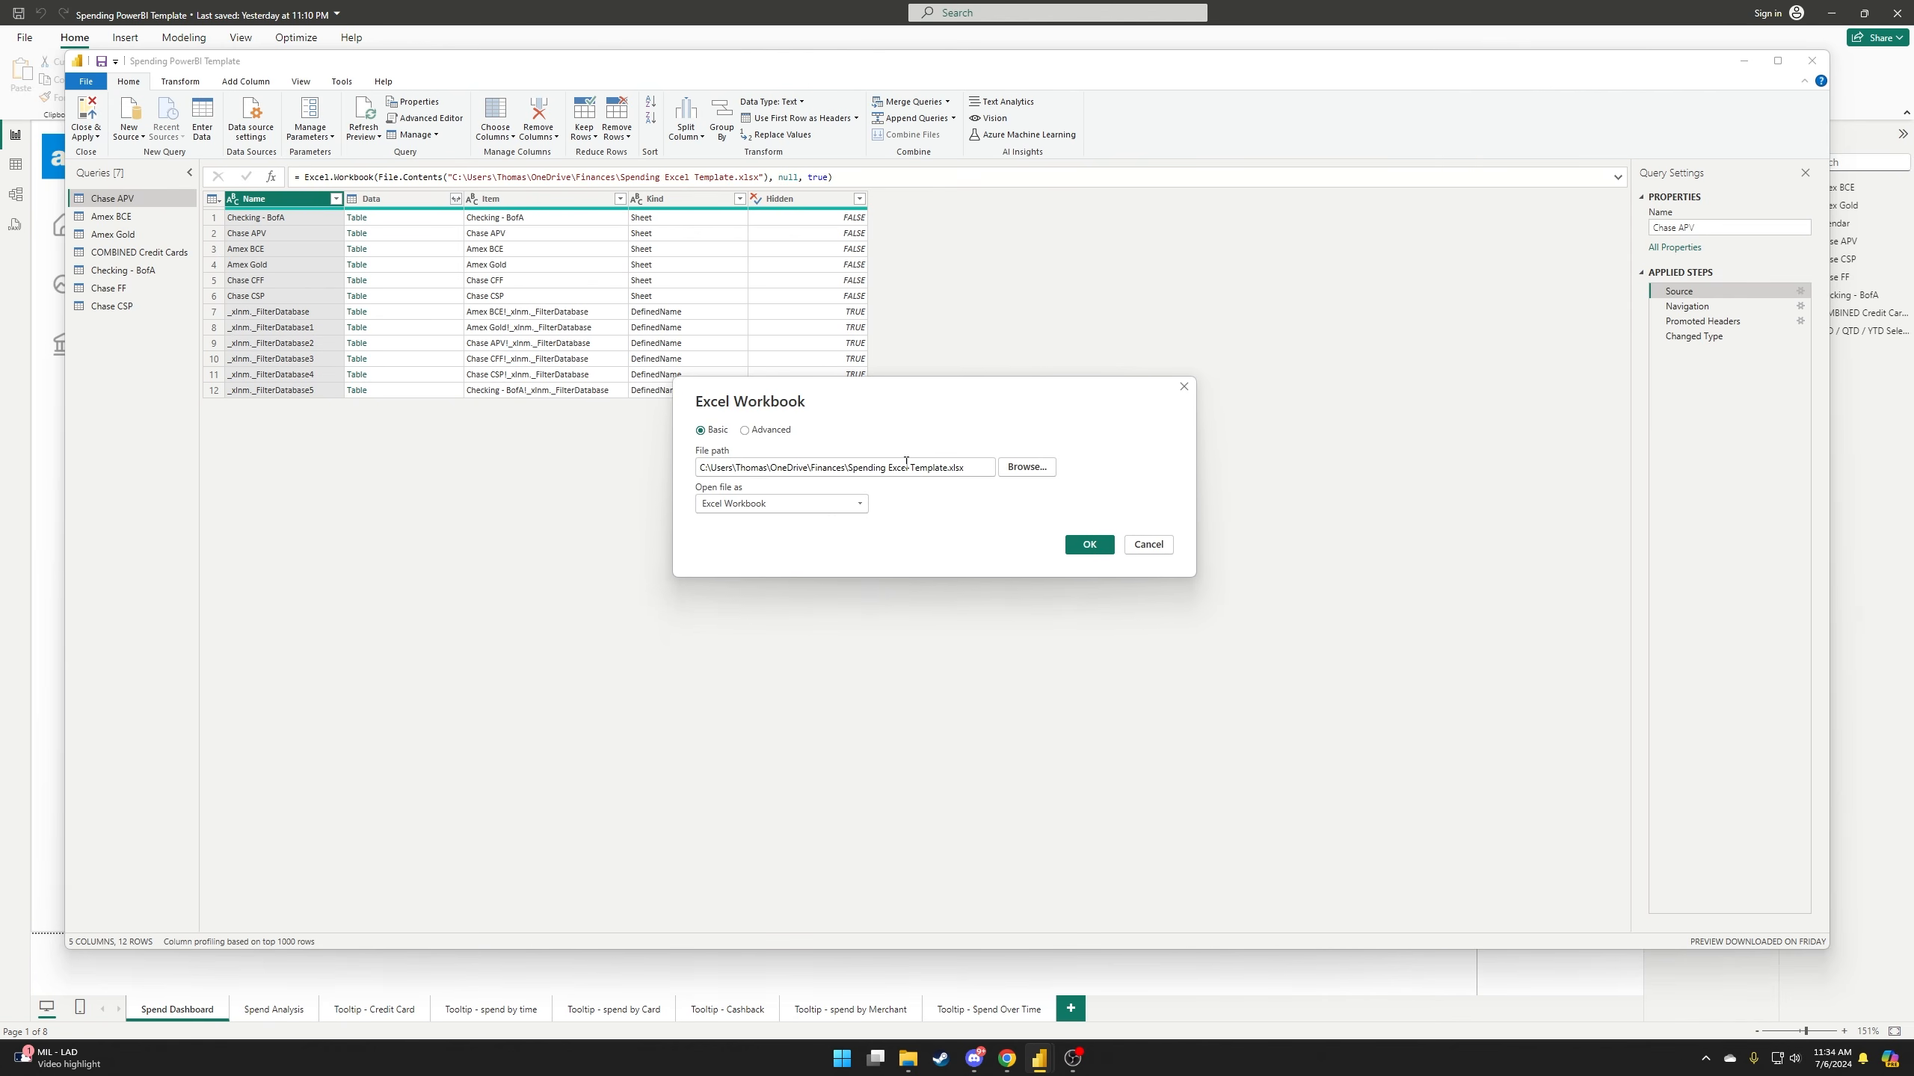
pyautogui.click(1038, 471)
pyautogui.moveTo(908, 380); pyautogui.dragTo(811, 265)
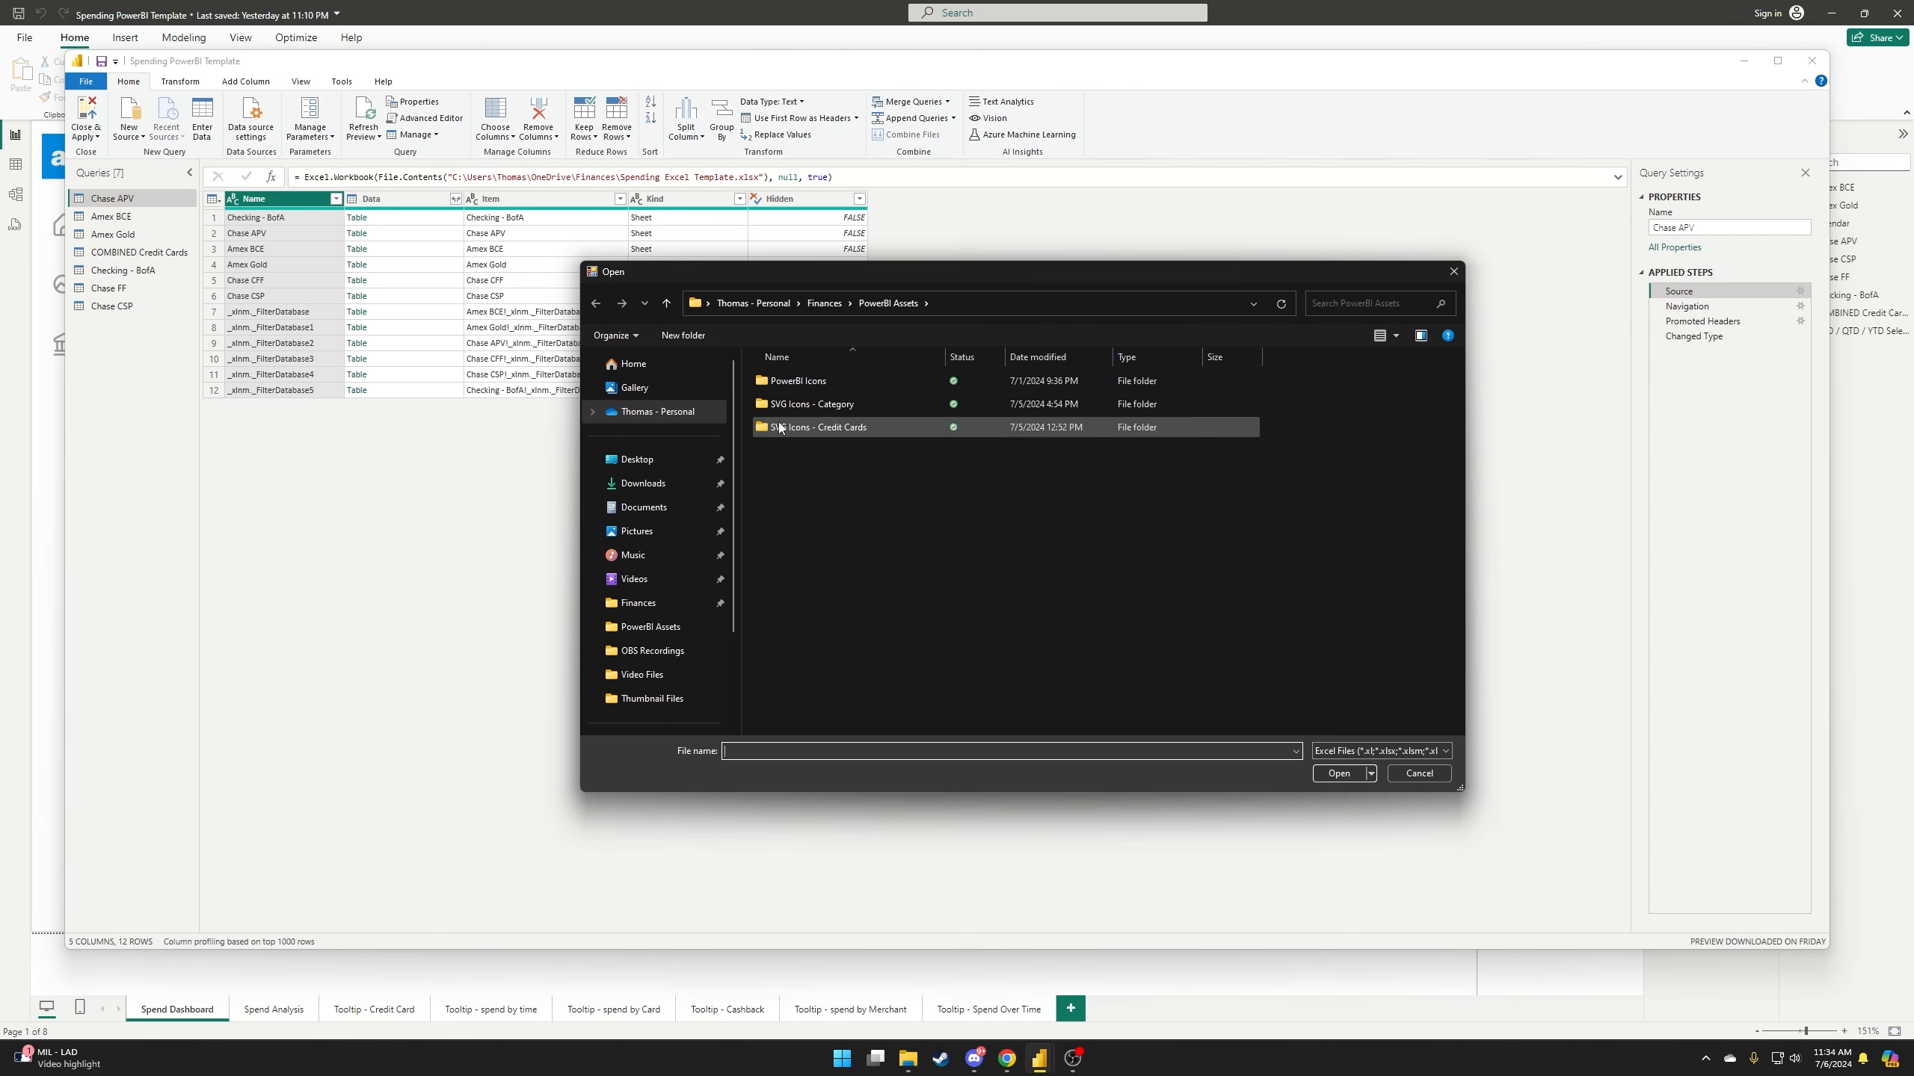
pyautogui.moveTo(945, 277); pyautogui.dragTo(870, 275)
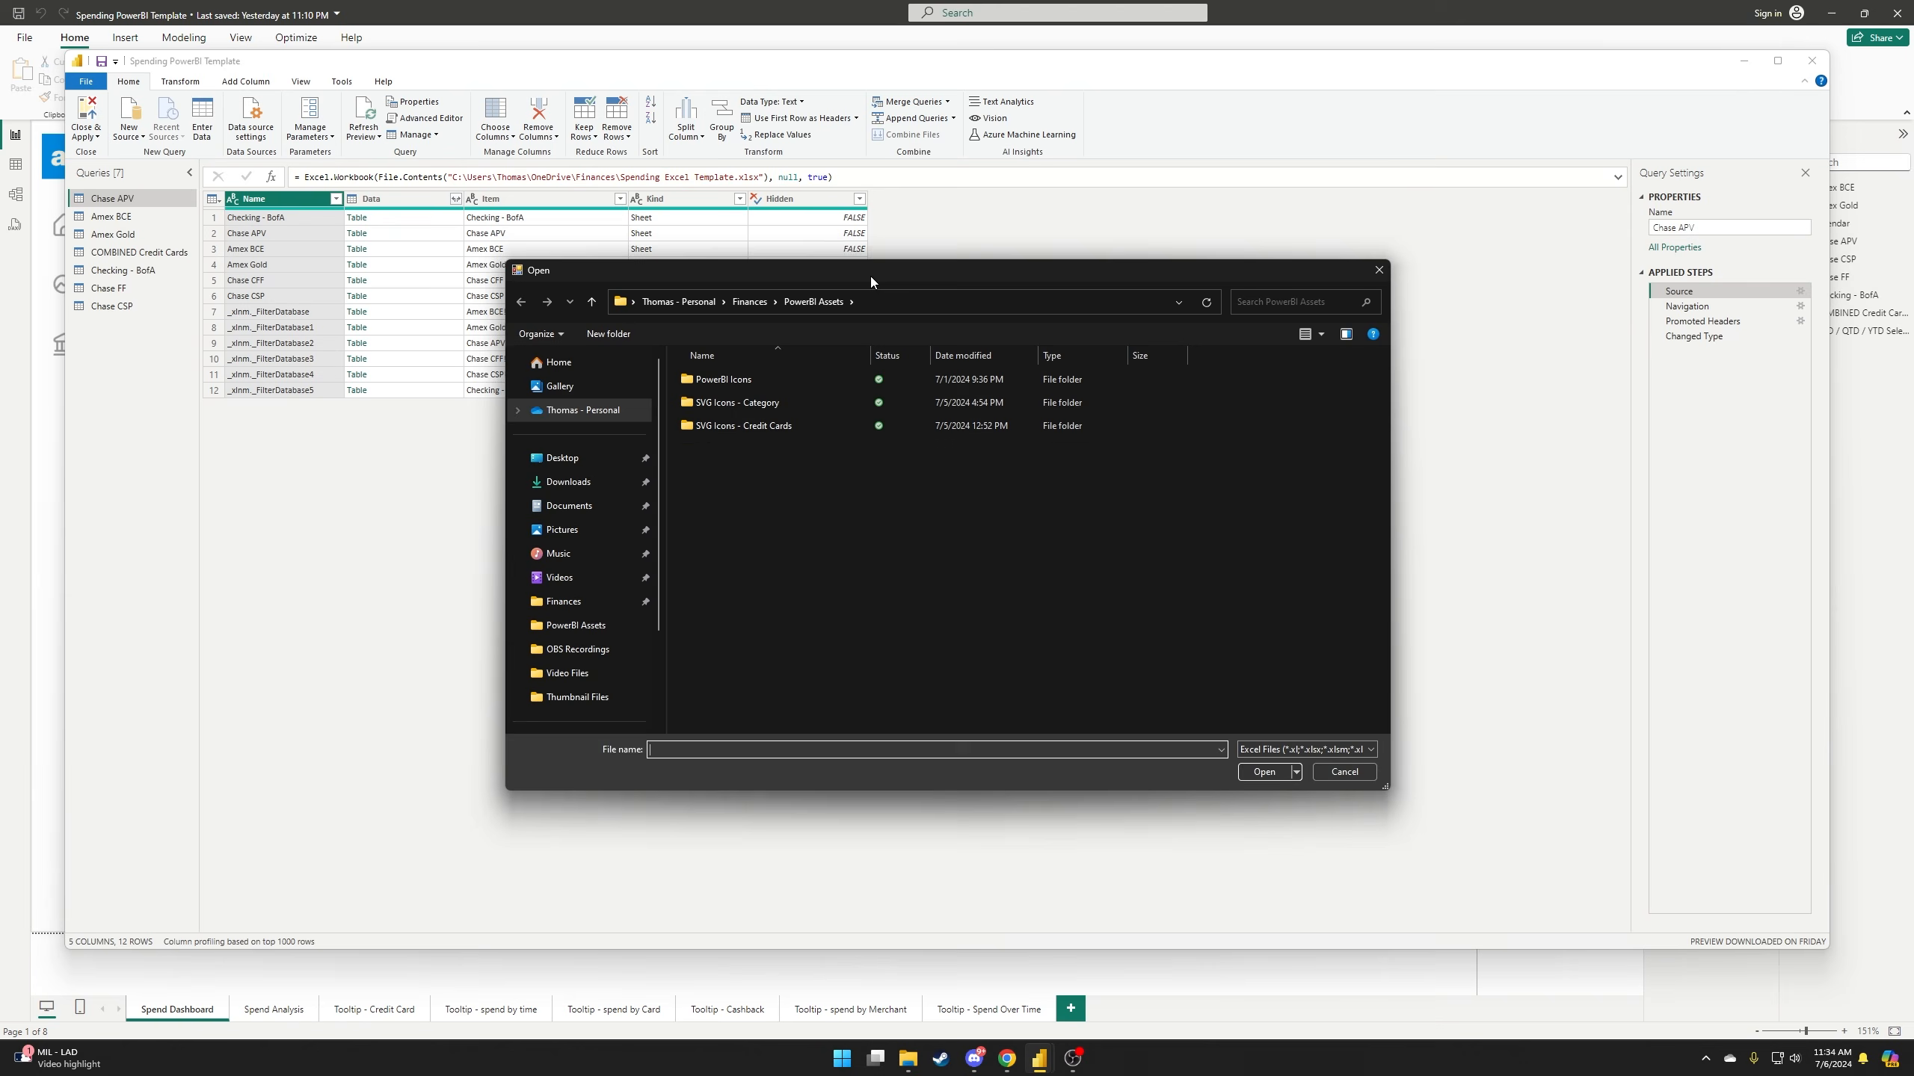
pyautogui.click(1372, 272)
# - Confirm the Chase APV source settings with Spending Excel Template.xlsx as the Excel workbook
pyautogui.moveTo(901, 390); pyautogui.dragTo(1081, 349)
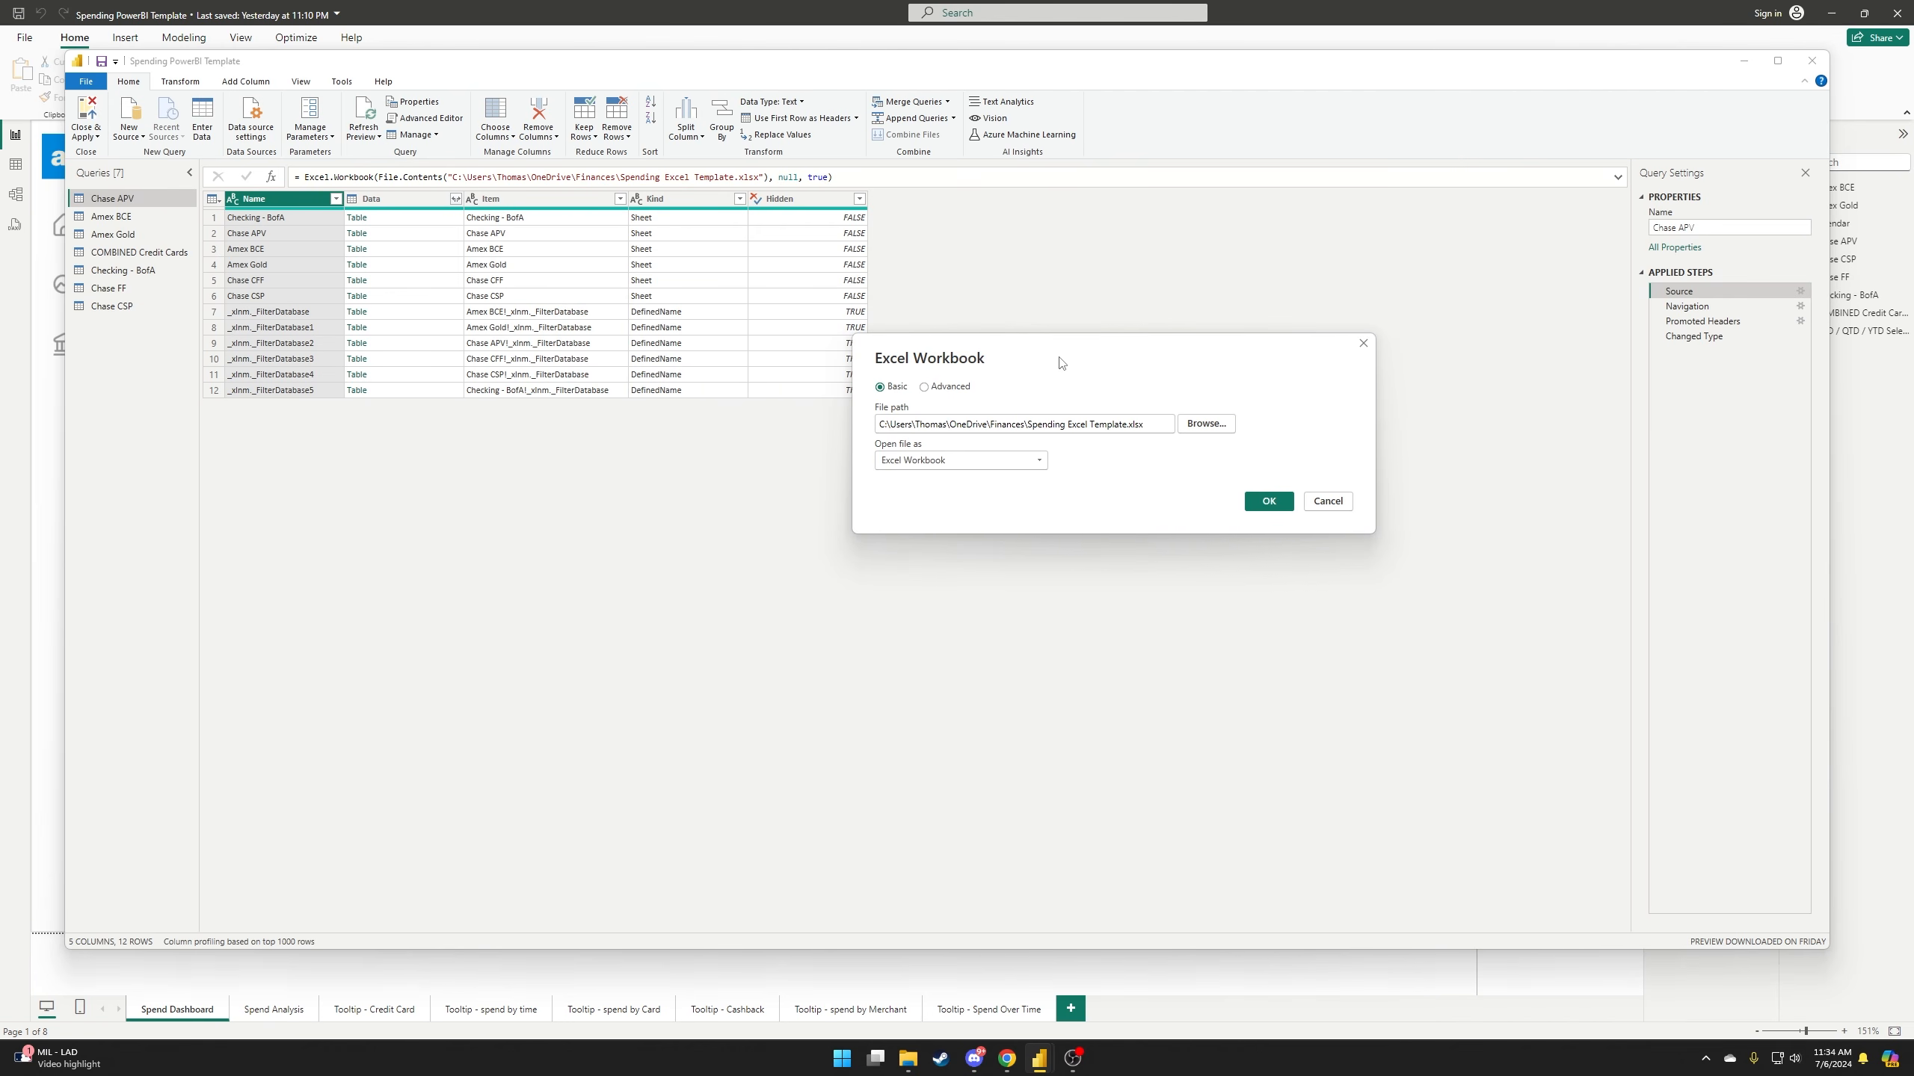
pyautogui.moveTo(1065, 357); pyautogui.dragTo(726, 495)
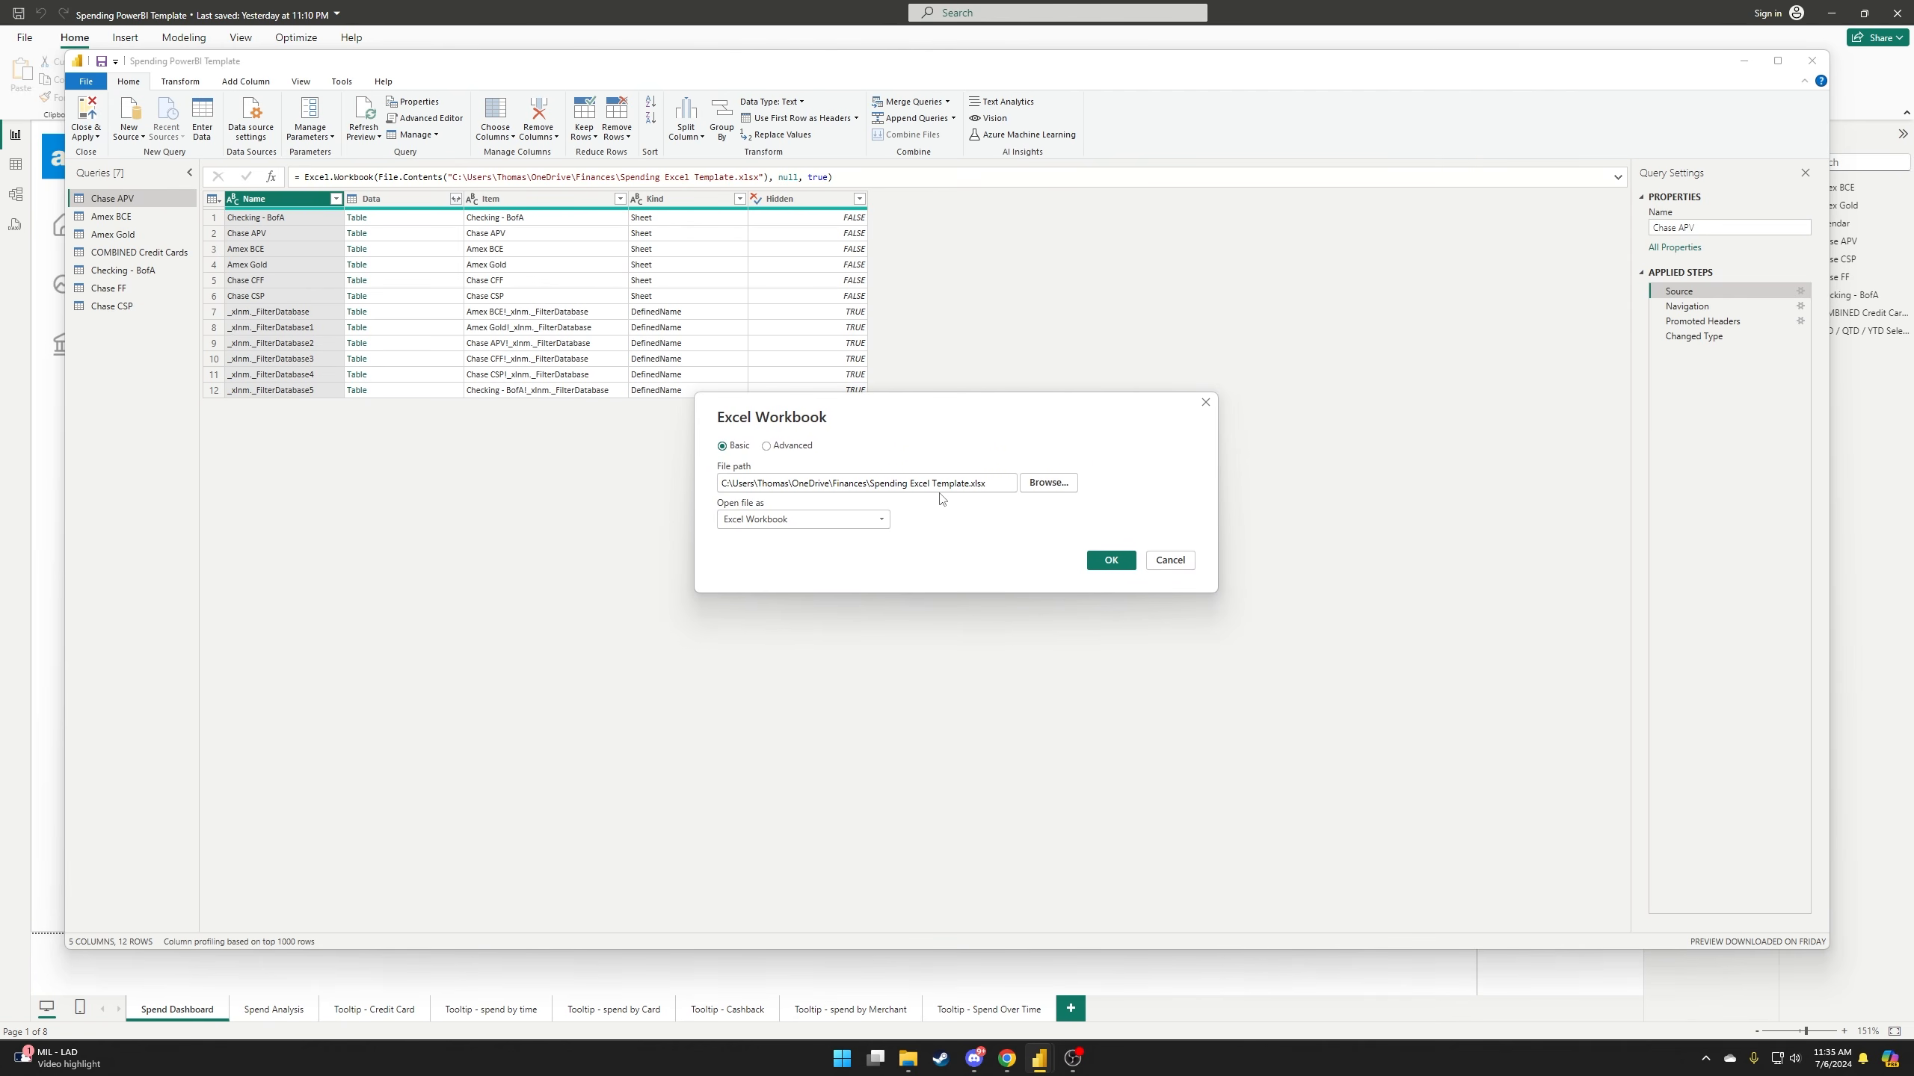
pyautogui.click(1113, 564)
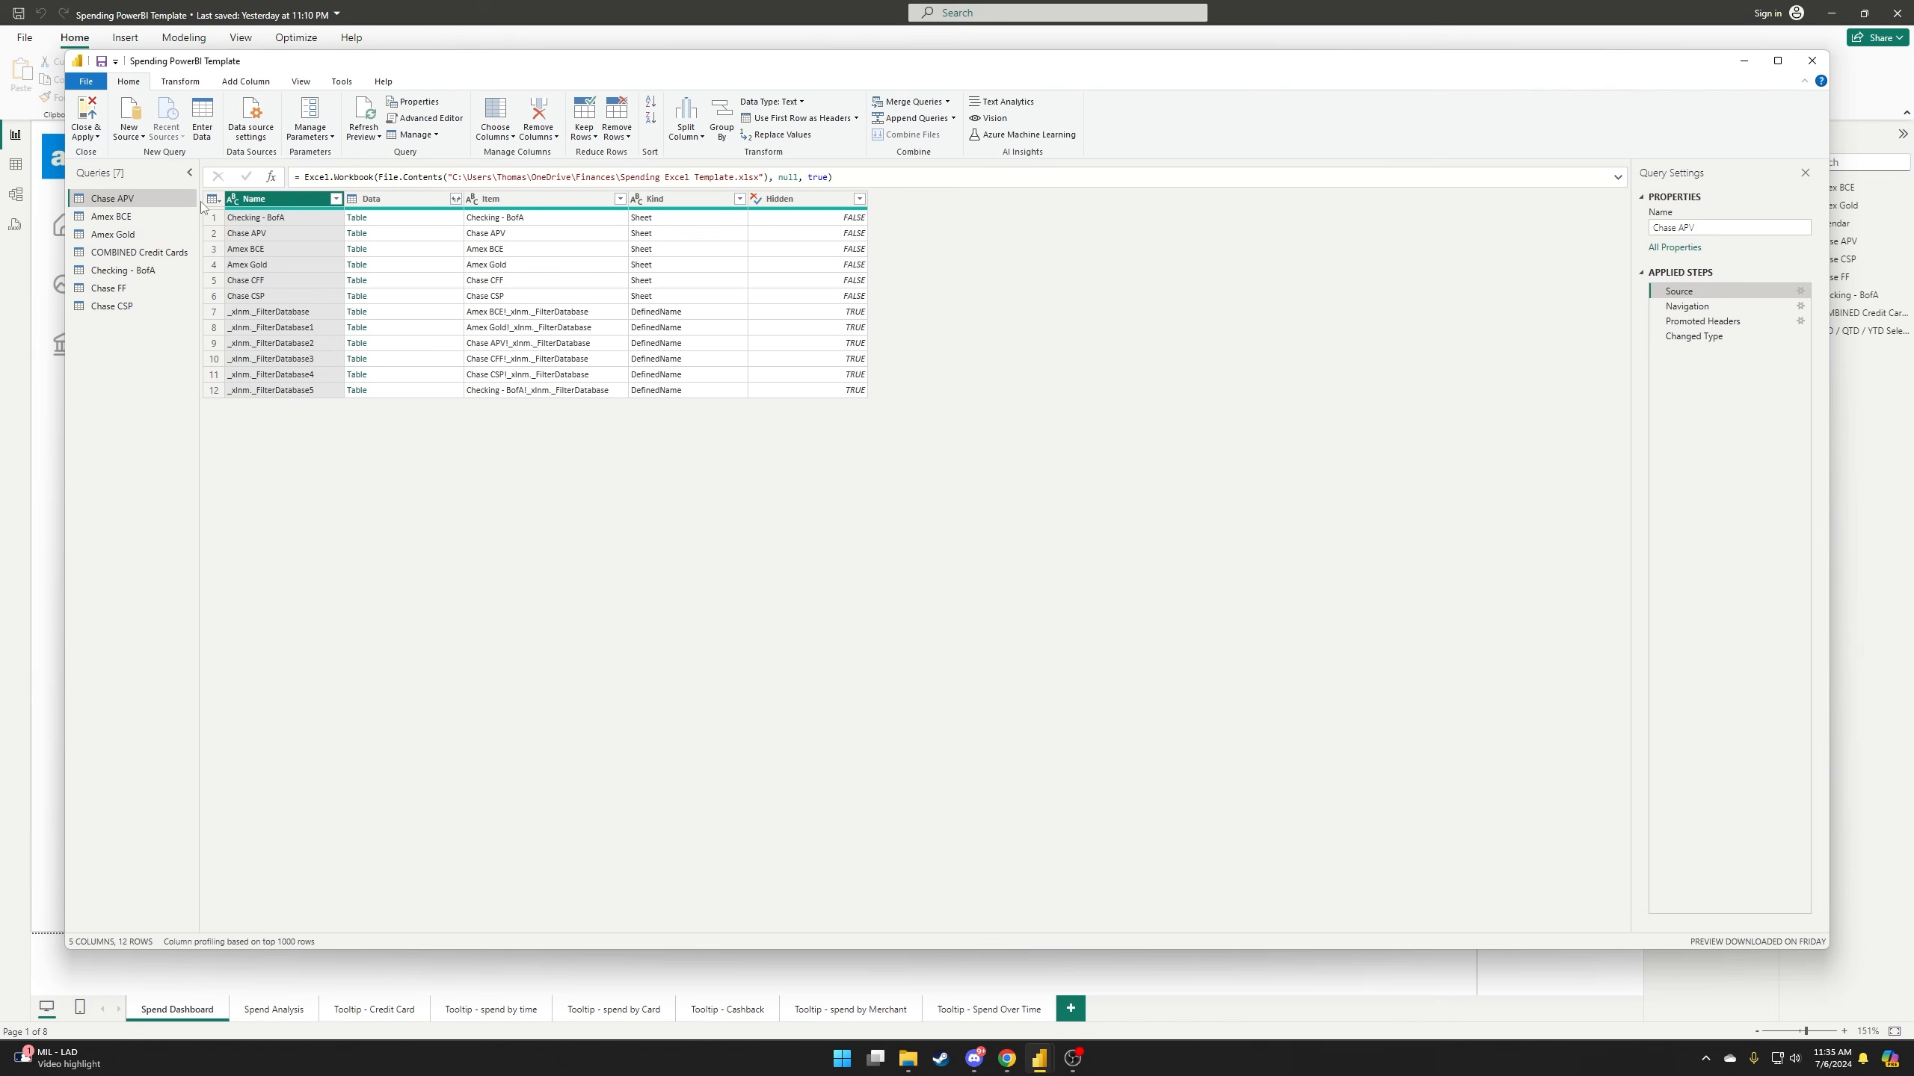
# - Review the Source step of the Amex BCE and Chase APV queries and follow the Chase APV sheet's table link
pyautogui.click(110, 216)
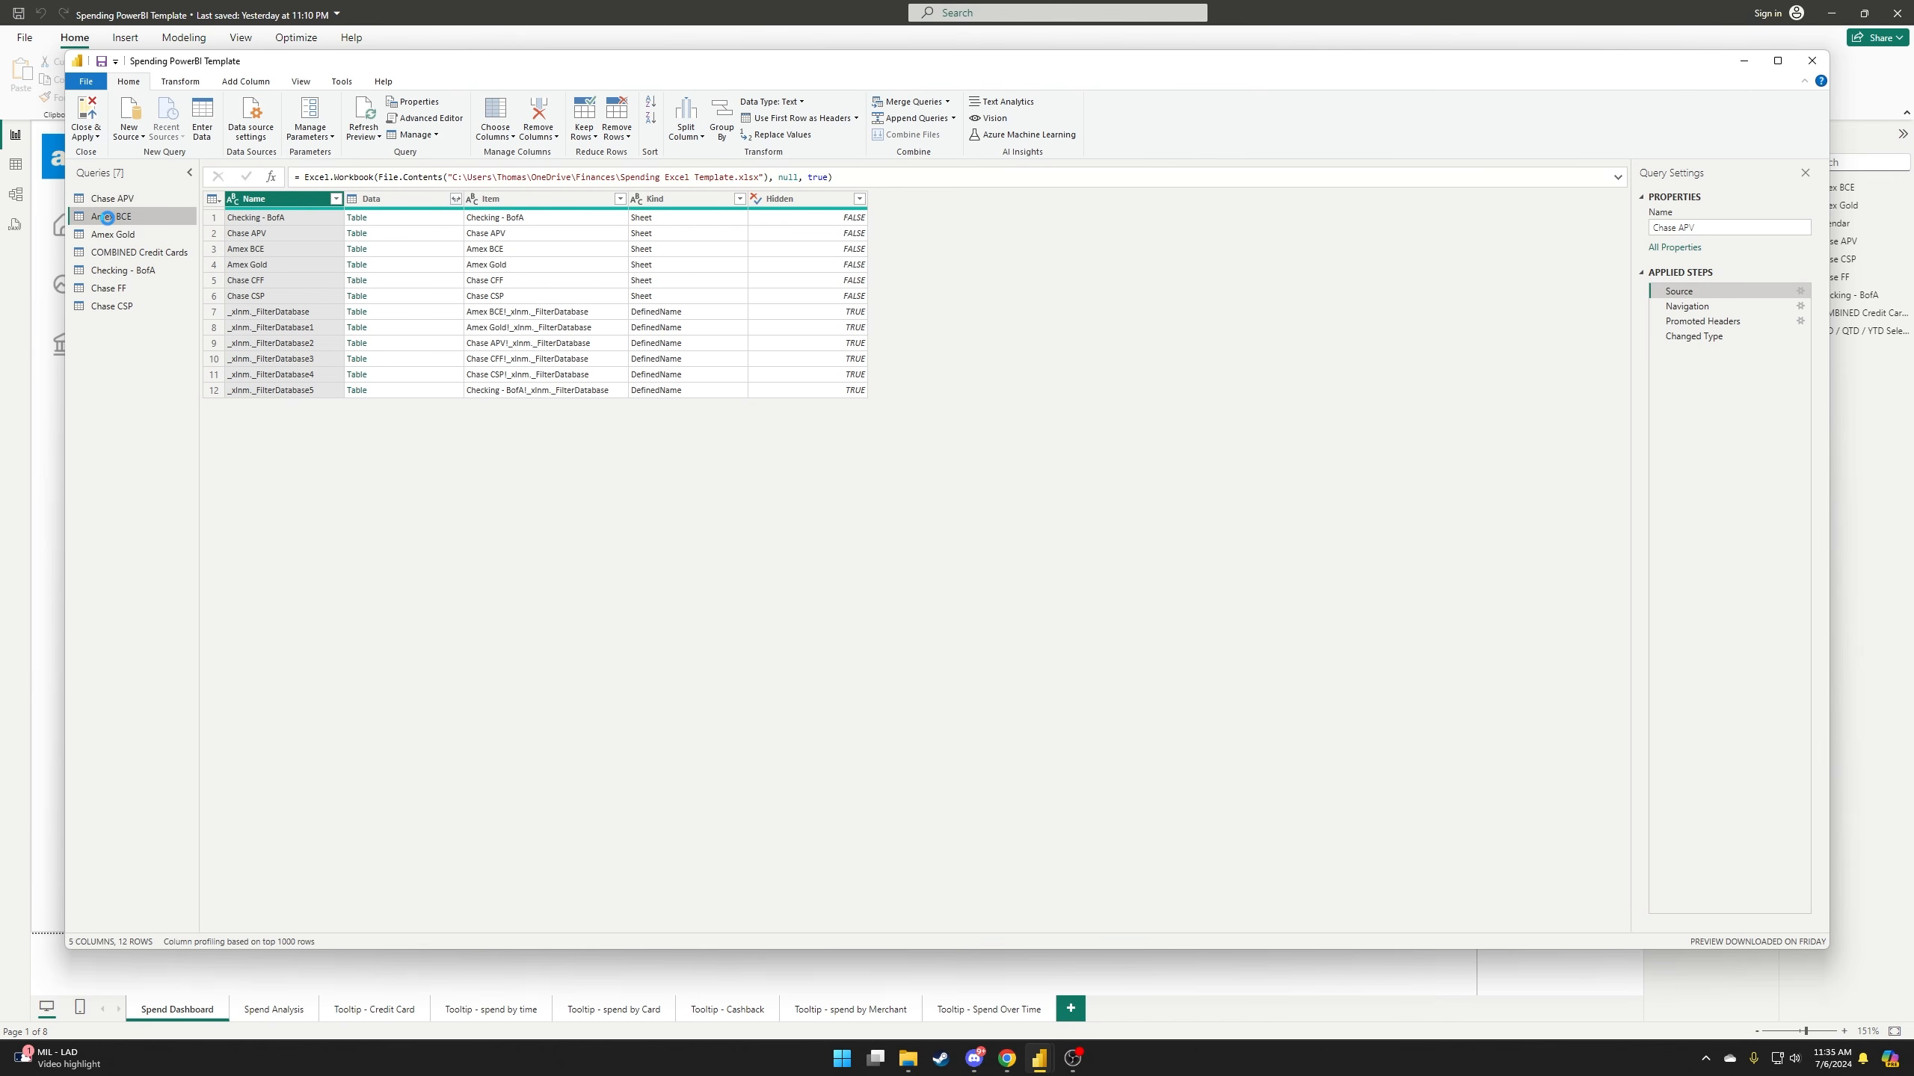
pyautogui.click(1679, 291)
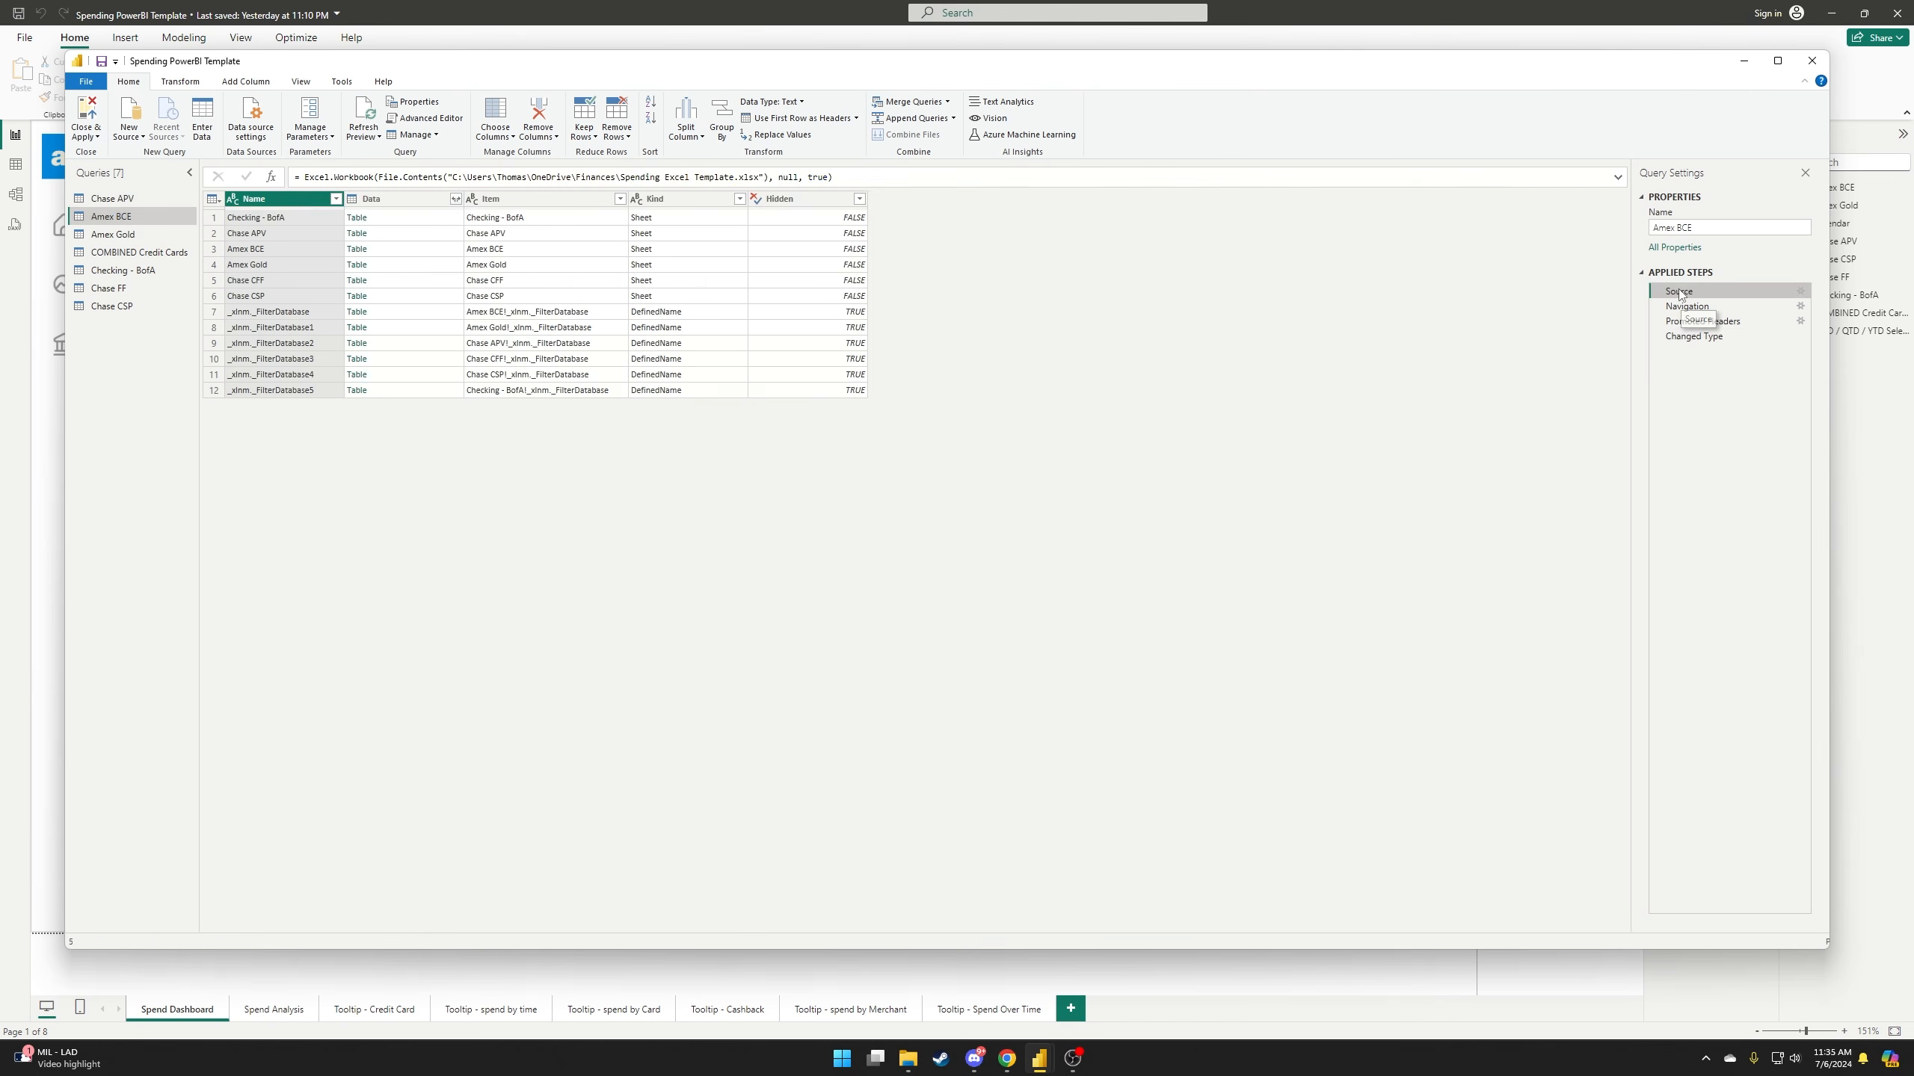
pyautogui.click(133, 199)
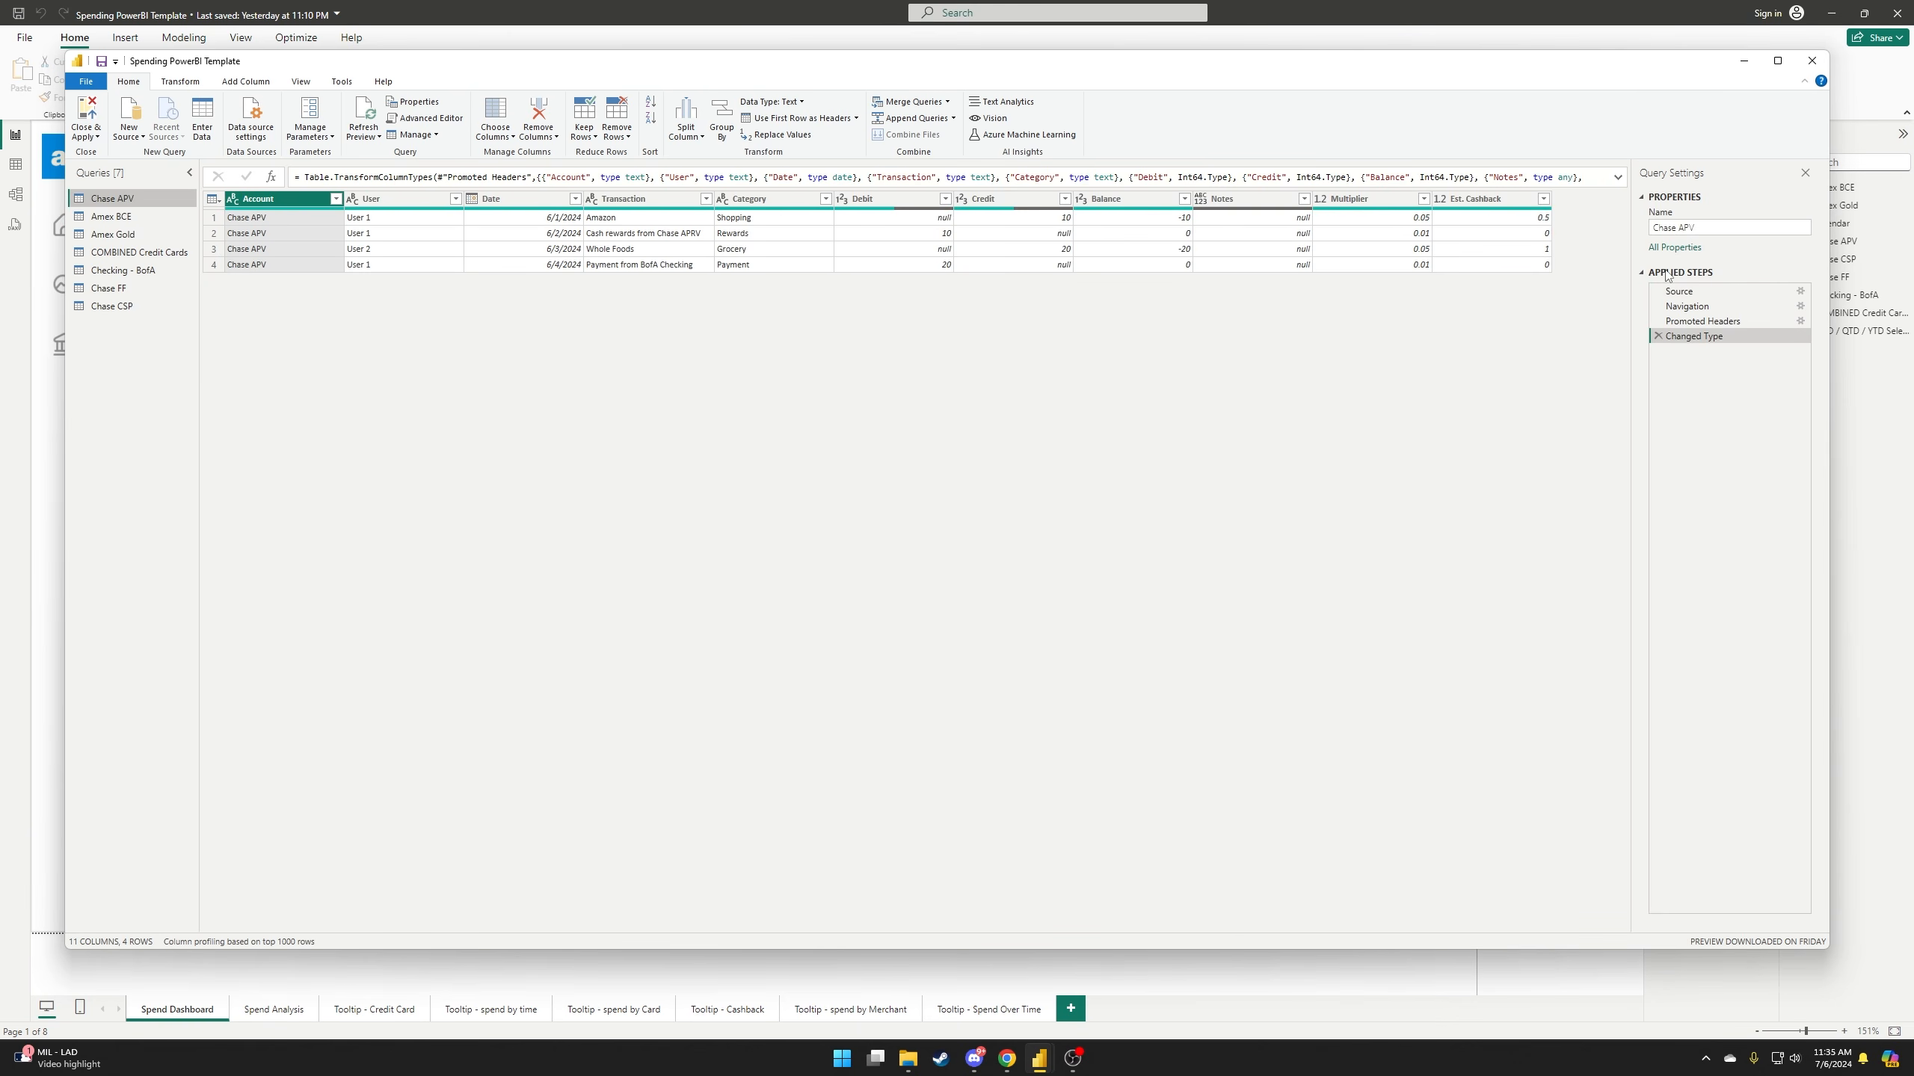
pyautogui.click(1680, 291)
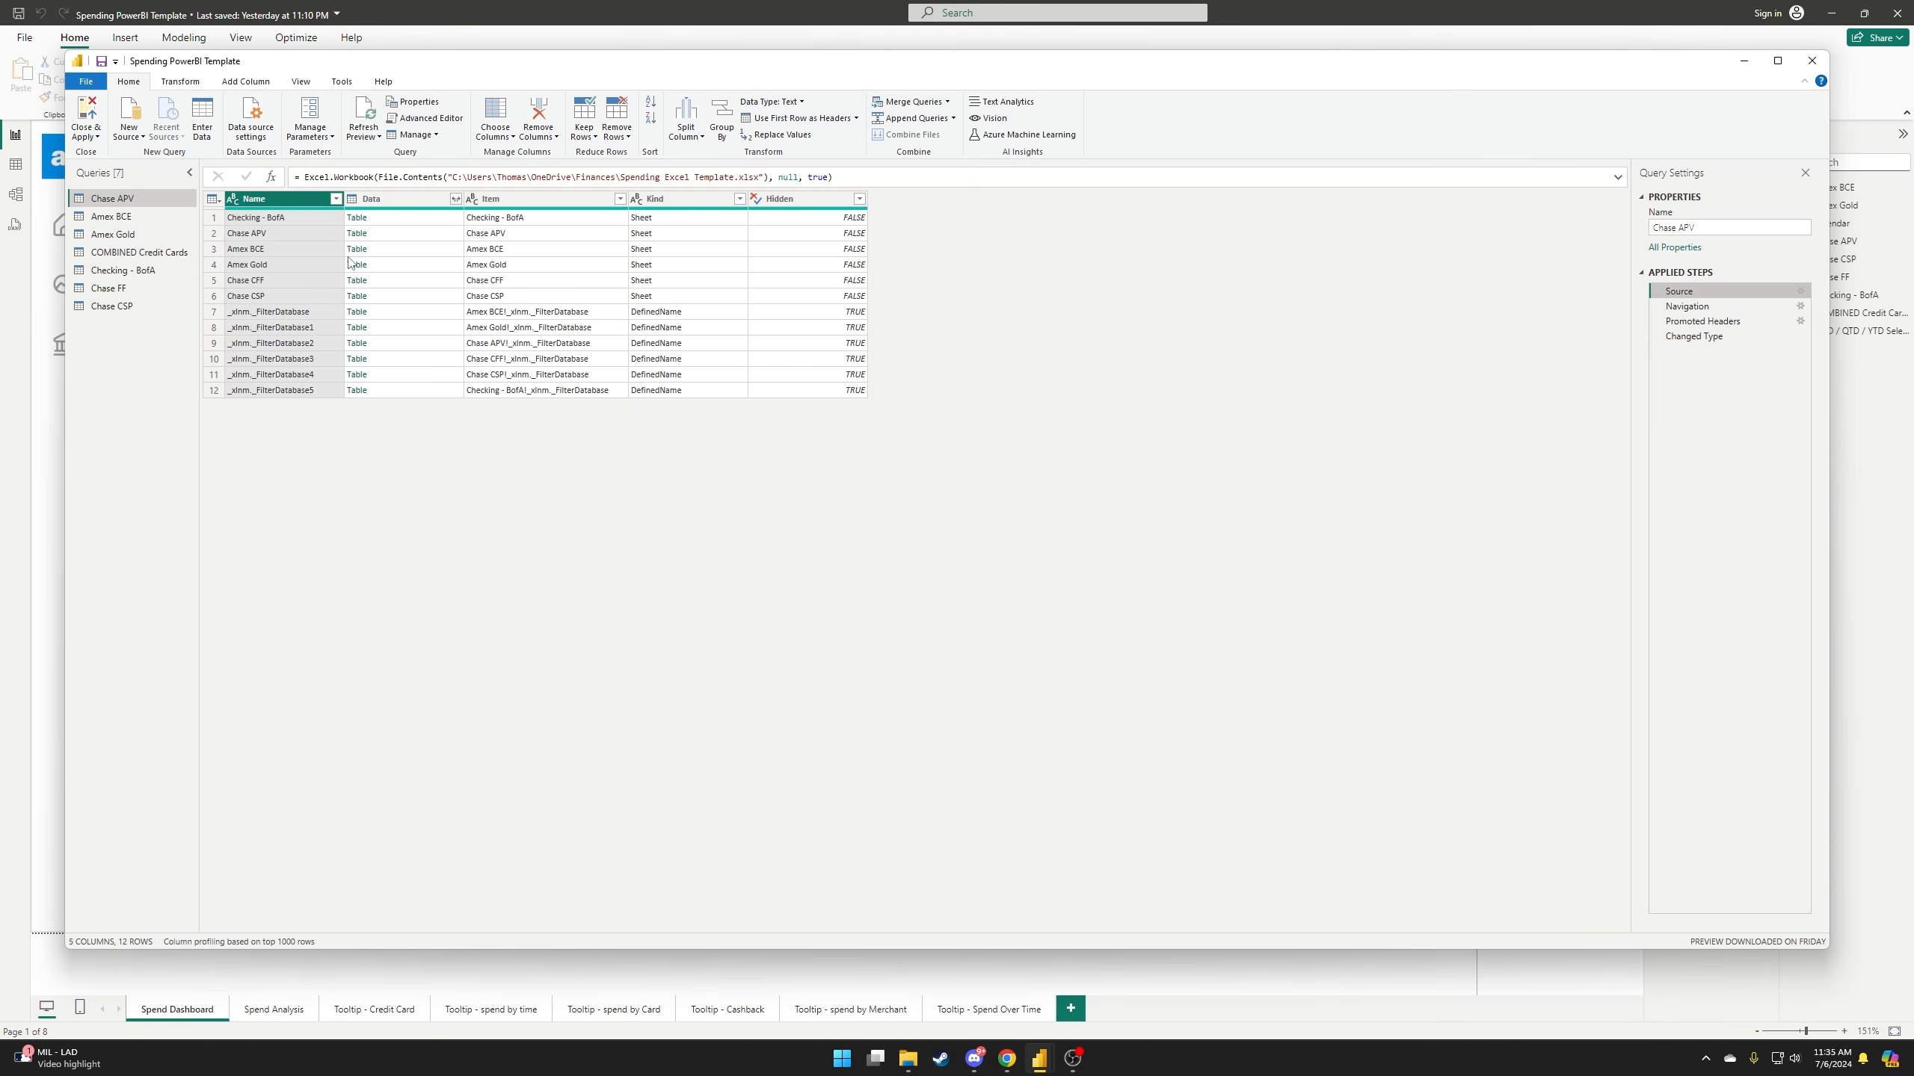
pyautogui.click(355, 235)
pyautogui.click(1077, 558)
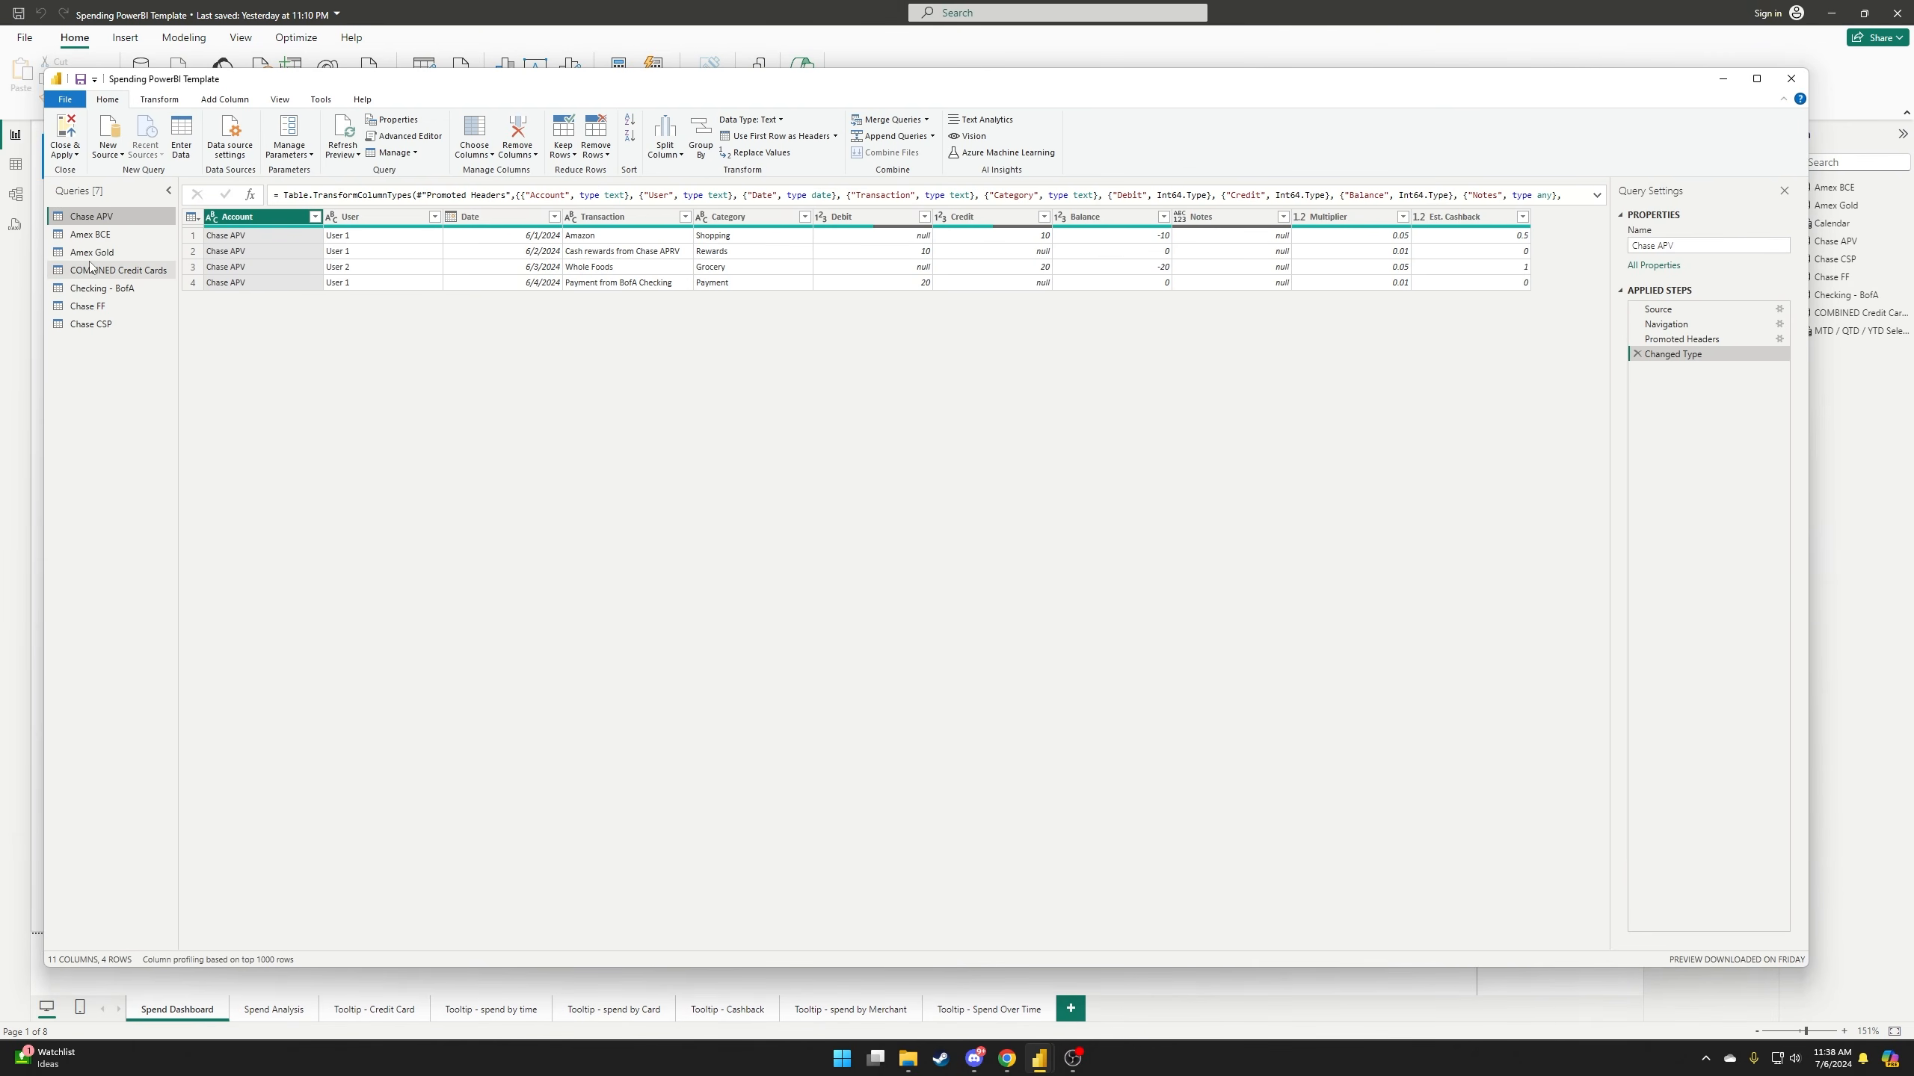
# - View the COMBINED Credit Cards query
pyautogui.click(90, 266)
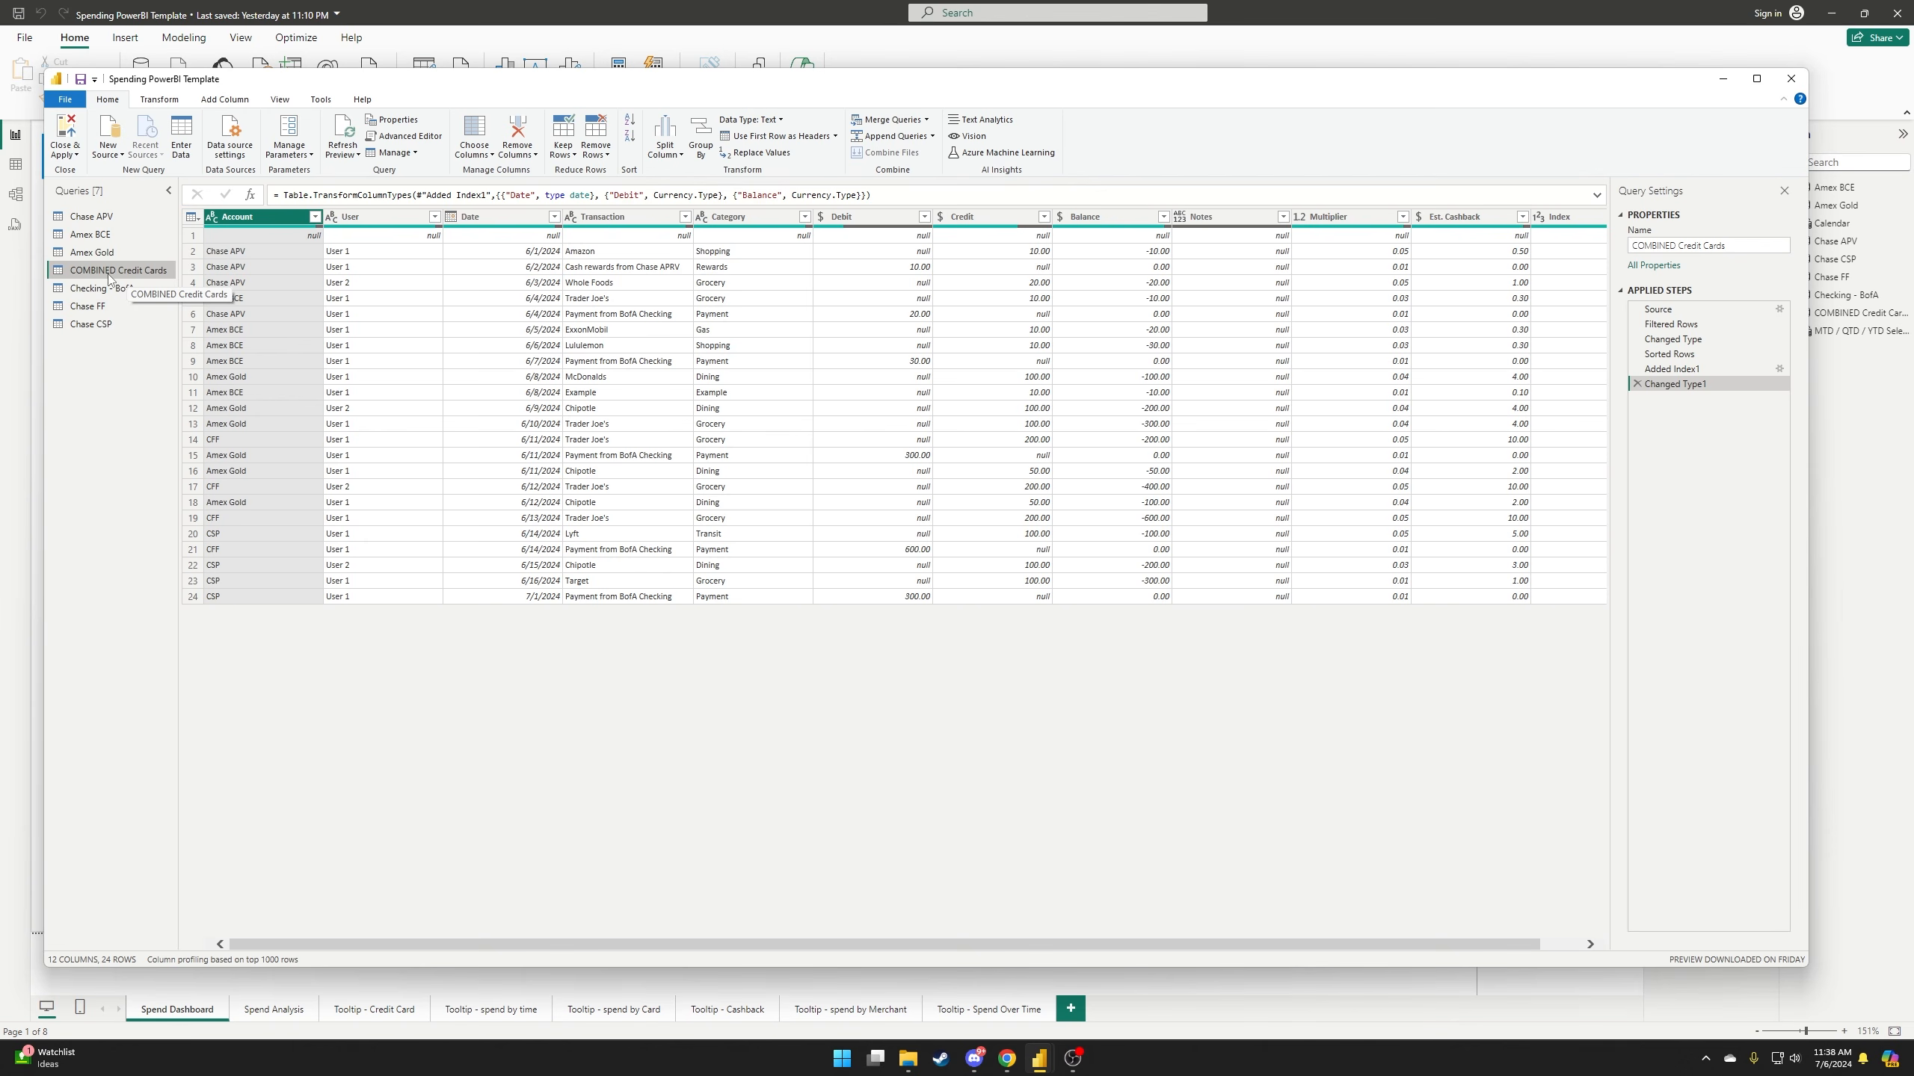
# - Try to append the Chase APV, Amex BCE, Amex Gold, Chase FF and Chase CSP tables as a new query
pyautogui.click(932, 137)
pyautogui.click(927, 175)
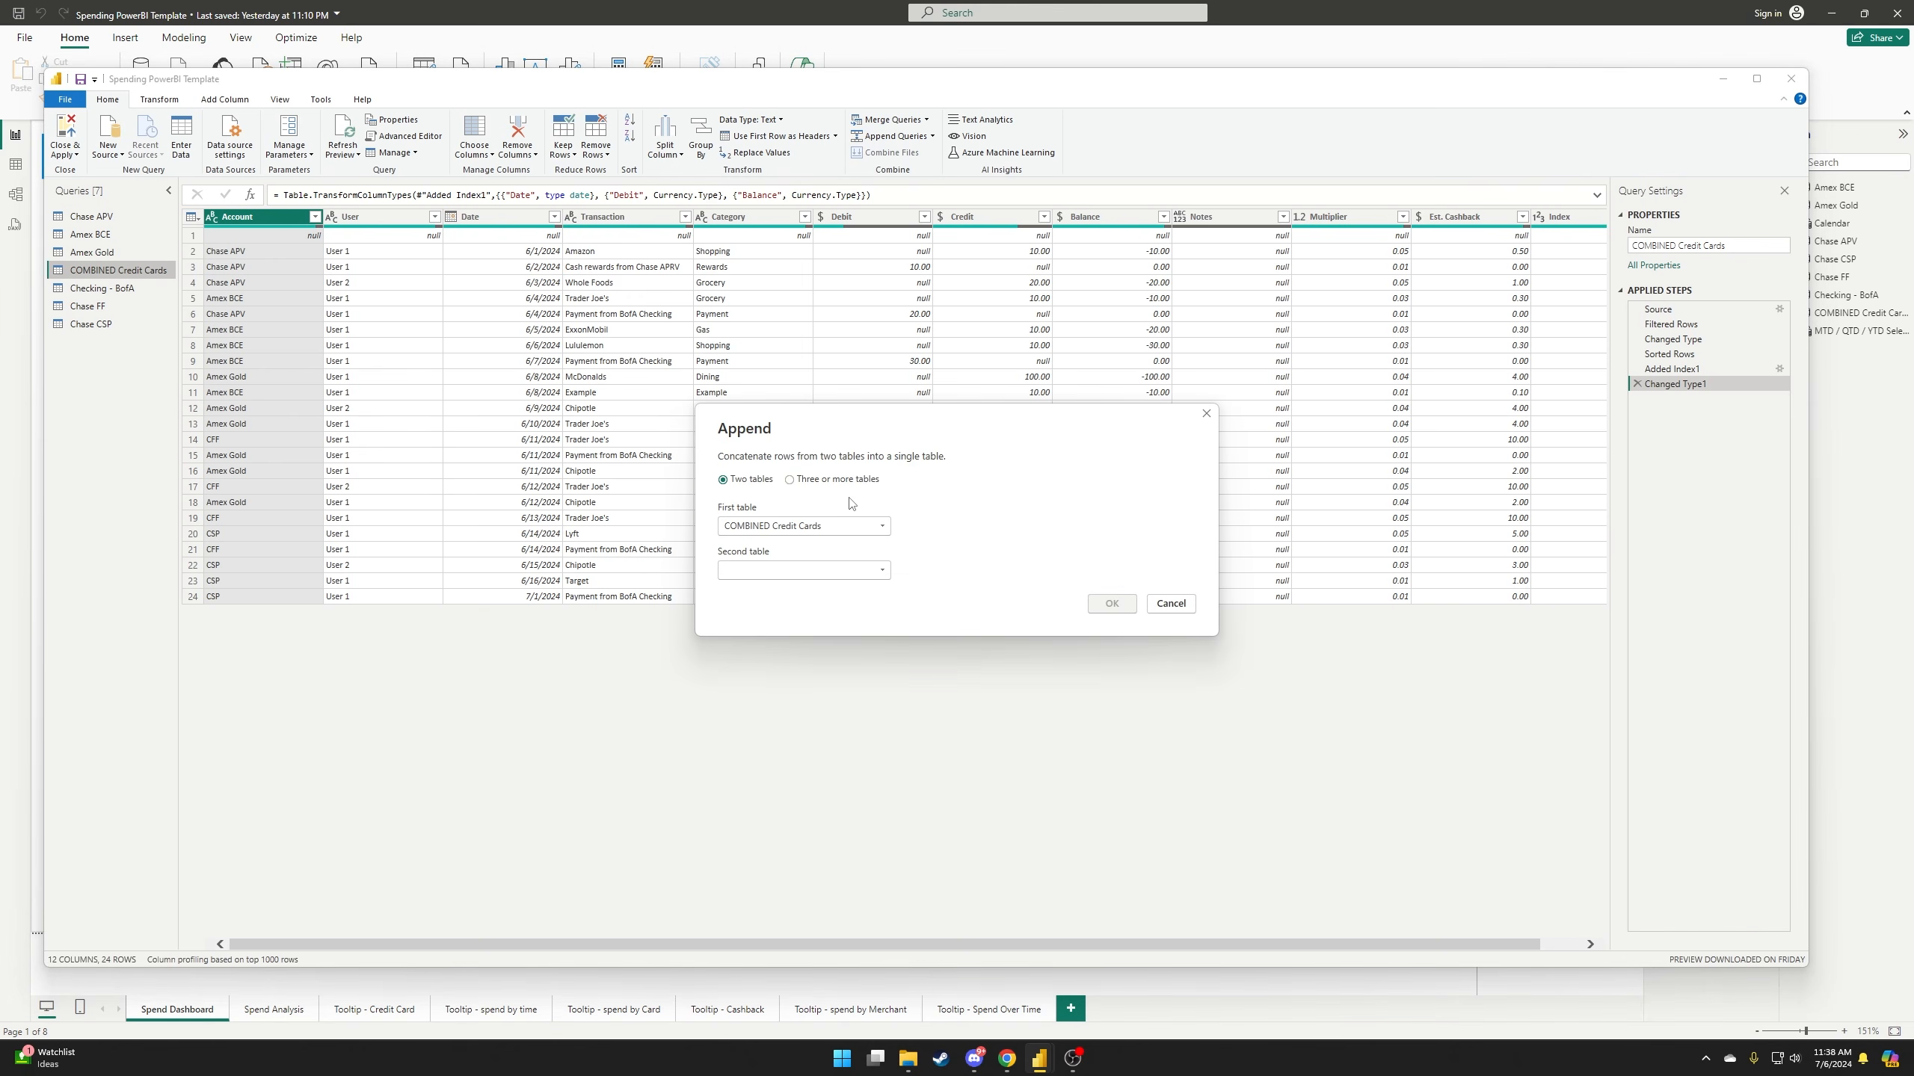
pyautogui.click(825, 480)
pyautogui.click(788, 527)
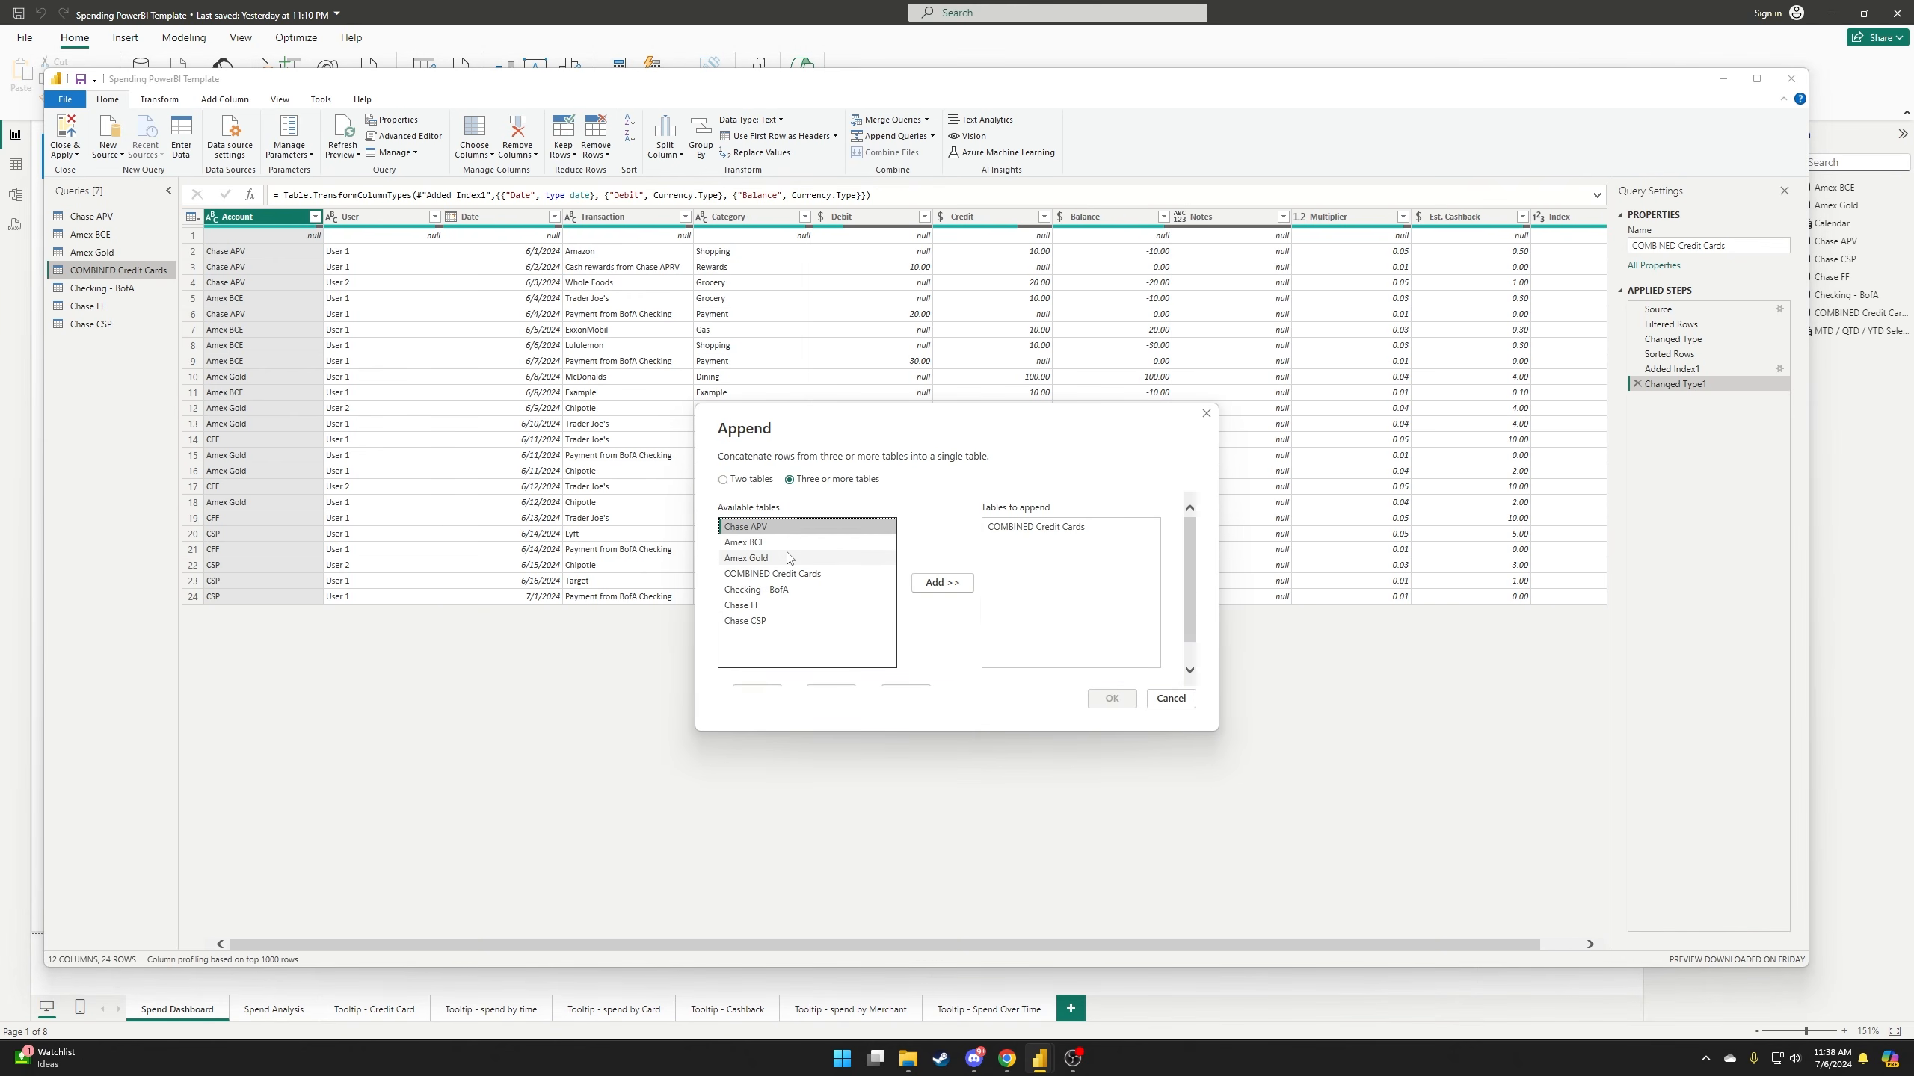
pyautogui.keyDown('shift'); pyautogui.click(788, 558); pyautogui.keyUp('shift')
pyautogui.keyDown('ctrl'); pyautogui.click(778, 607); pyautogui.keyUp('ctrl')
pyautogui.keyDown('ctrl'); pyautogui.click(778, 621); pyautogui.keyUp('ctrl')
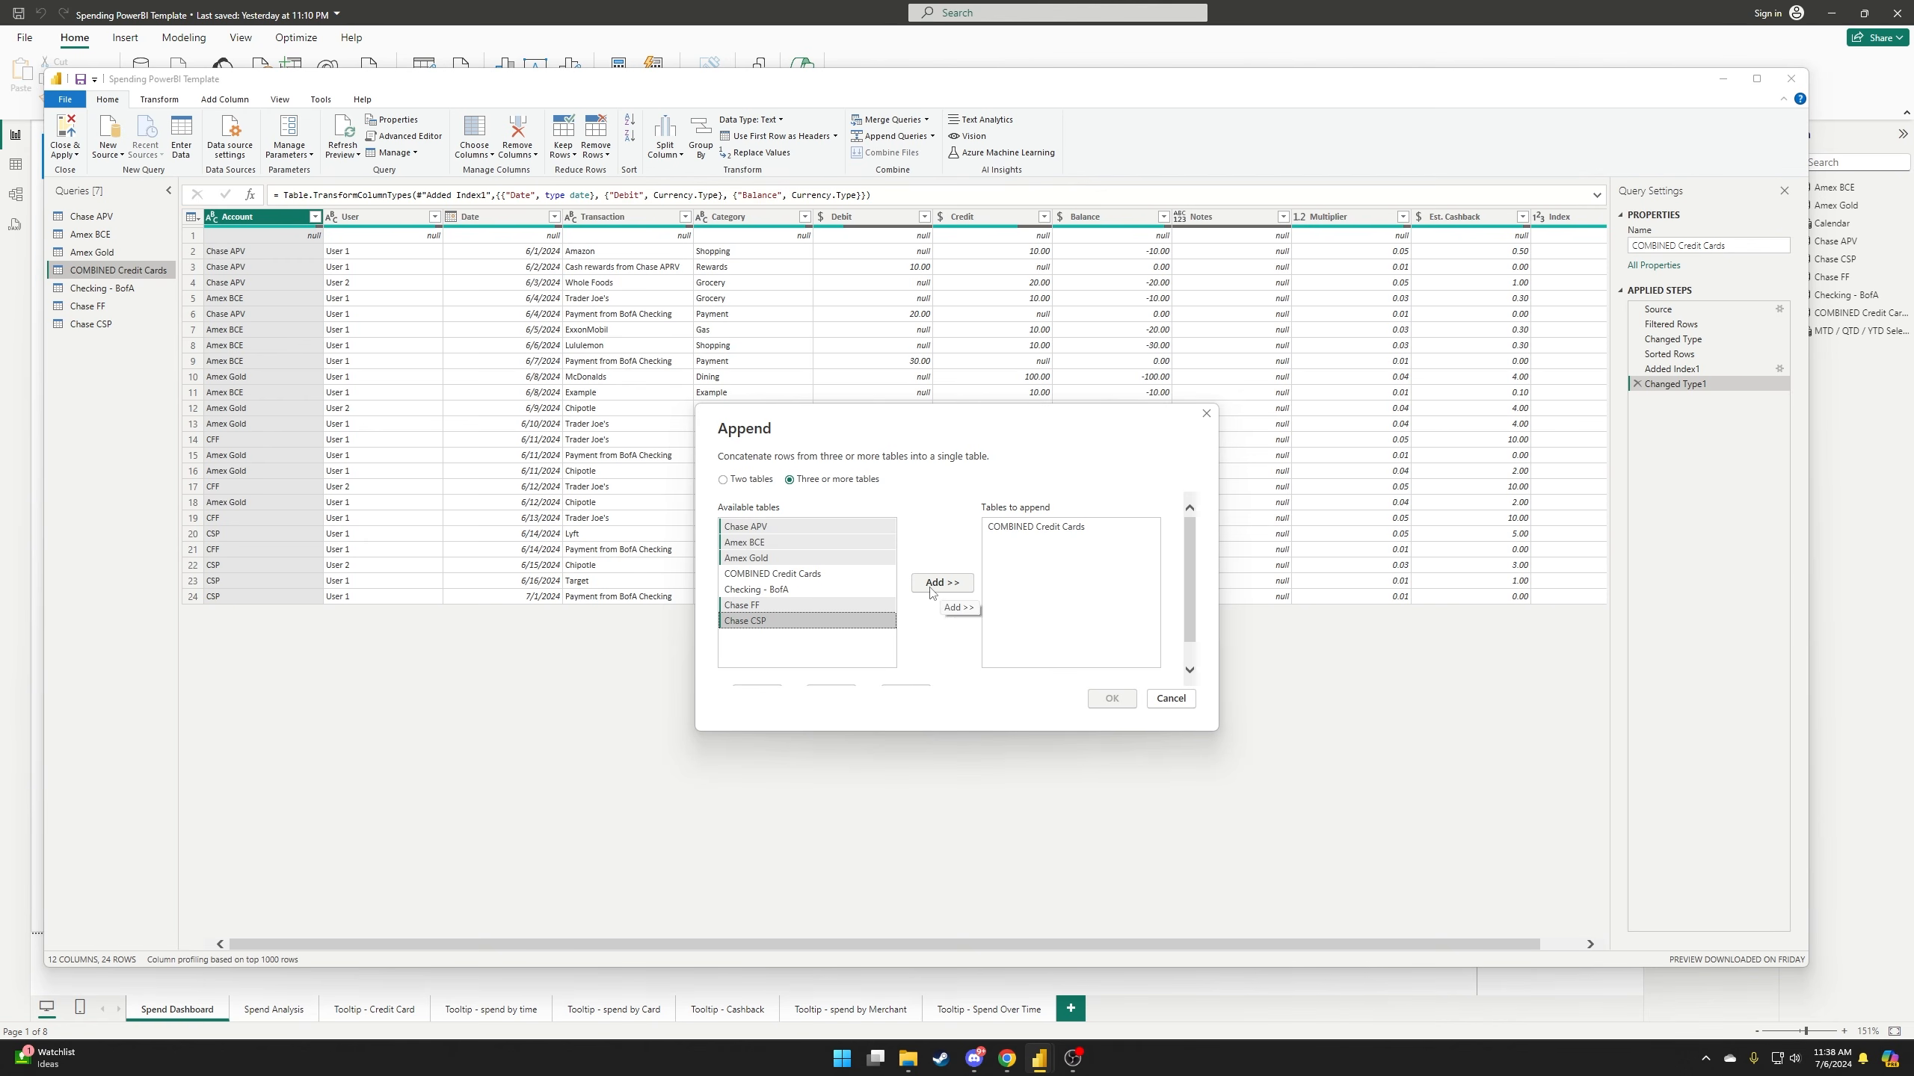
pyautogui.moveTo(1049, 423); pyautogui.dragTo(1011, 379)
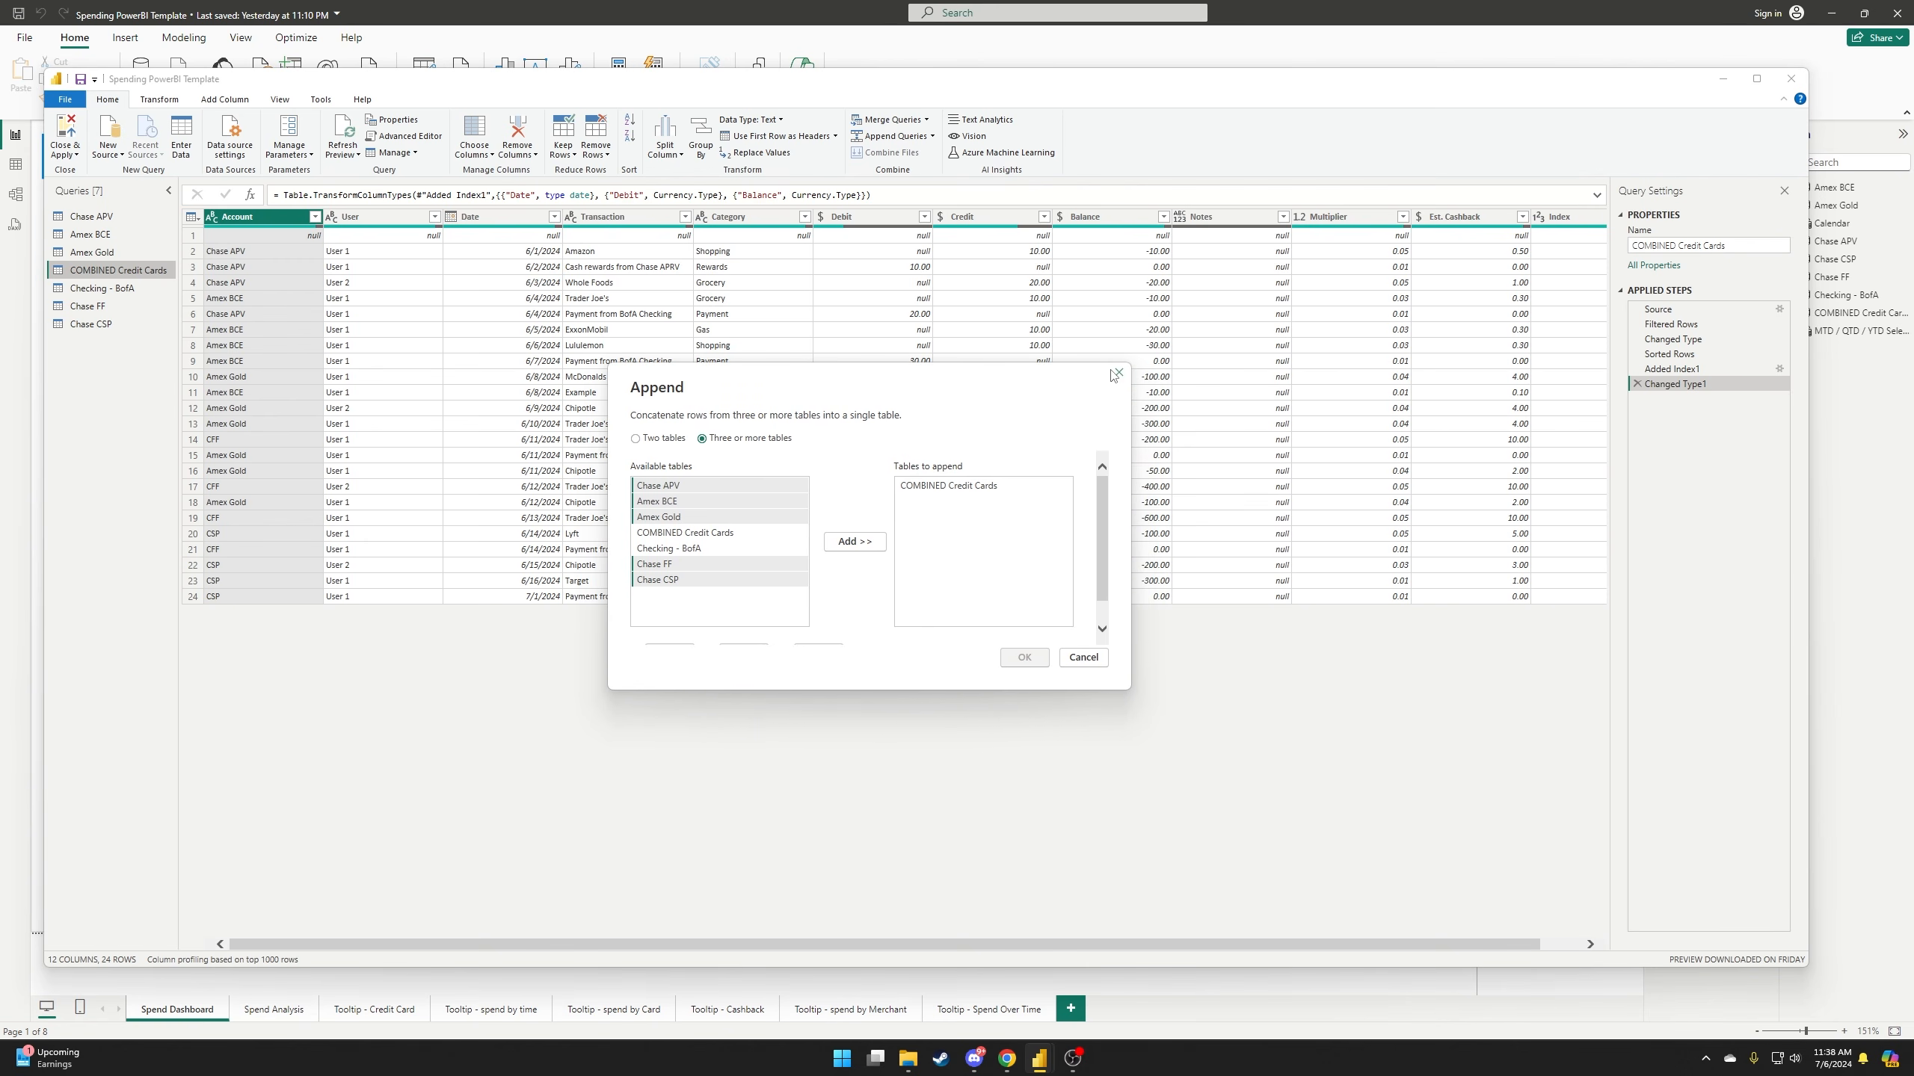
pyautogui.moveTo(772, 380); pyautogui.dragTo(772, 356)
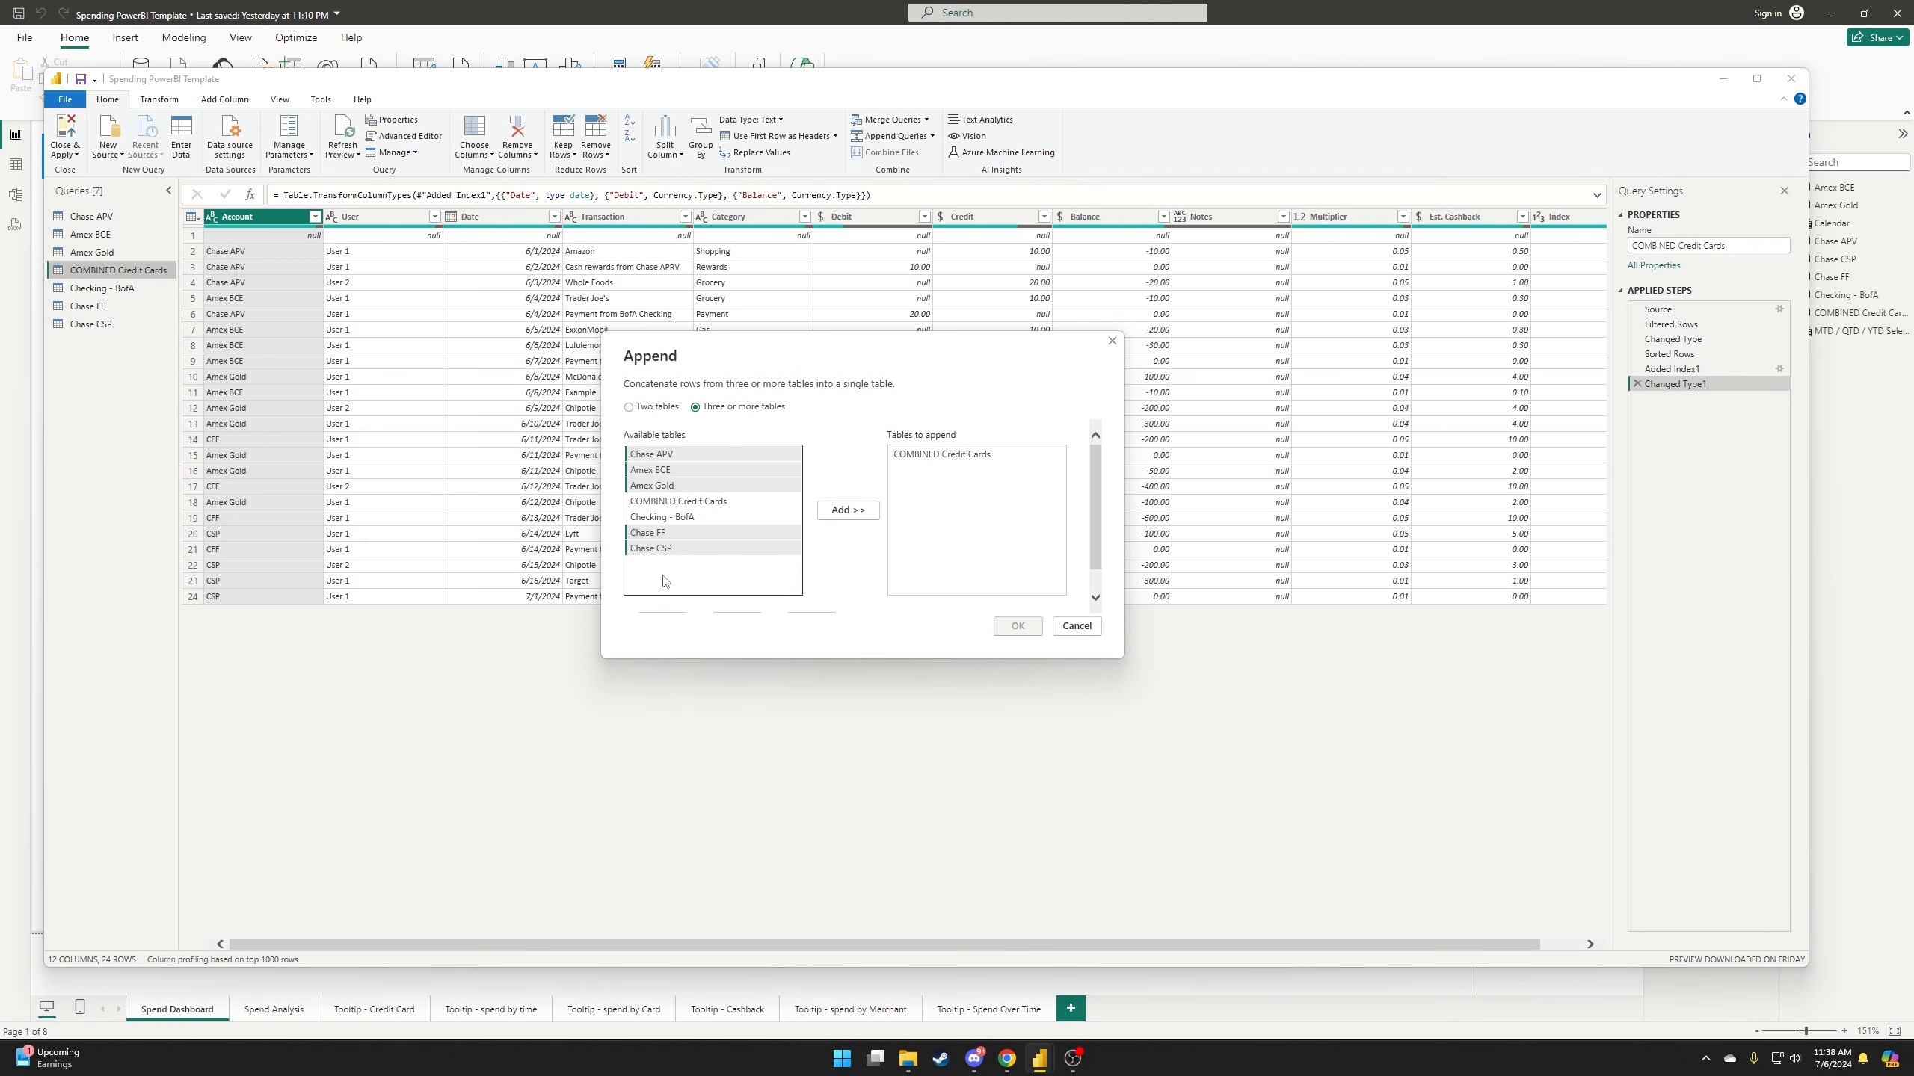
pyautogui.moveTo(778, 354); pyautogui.dragTo(769, 364)
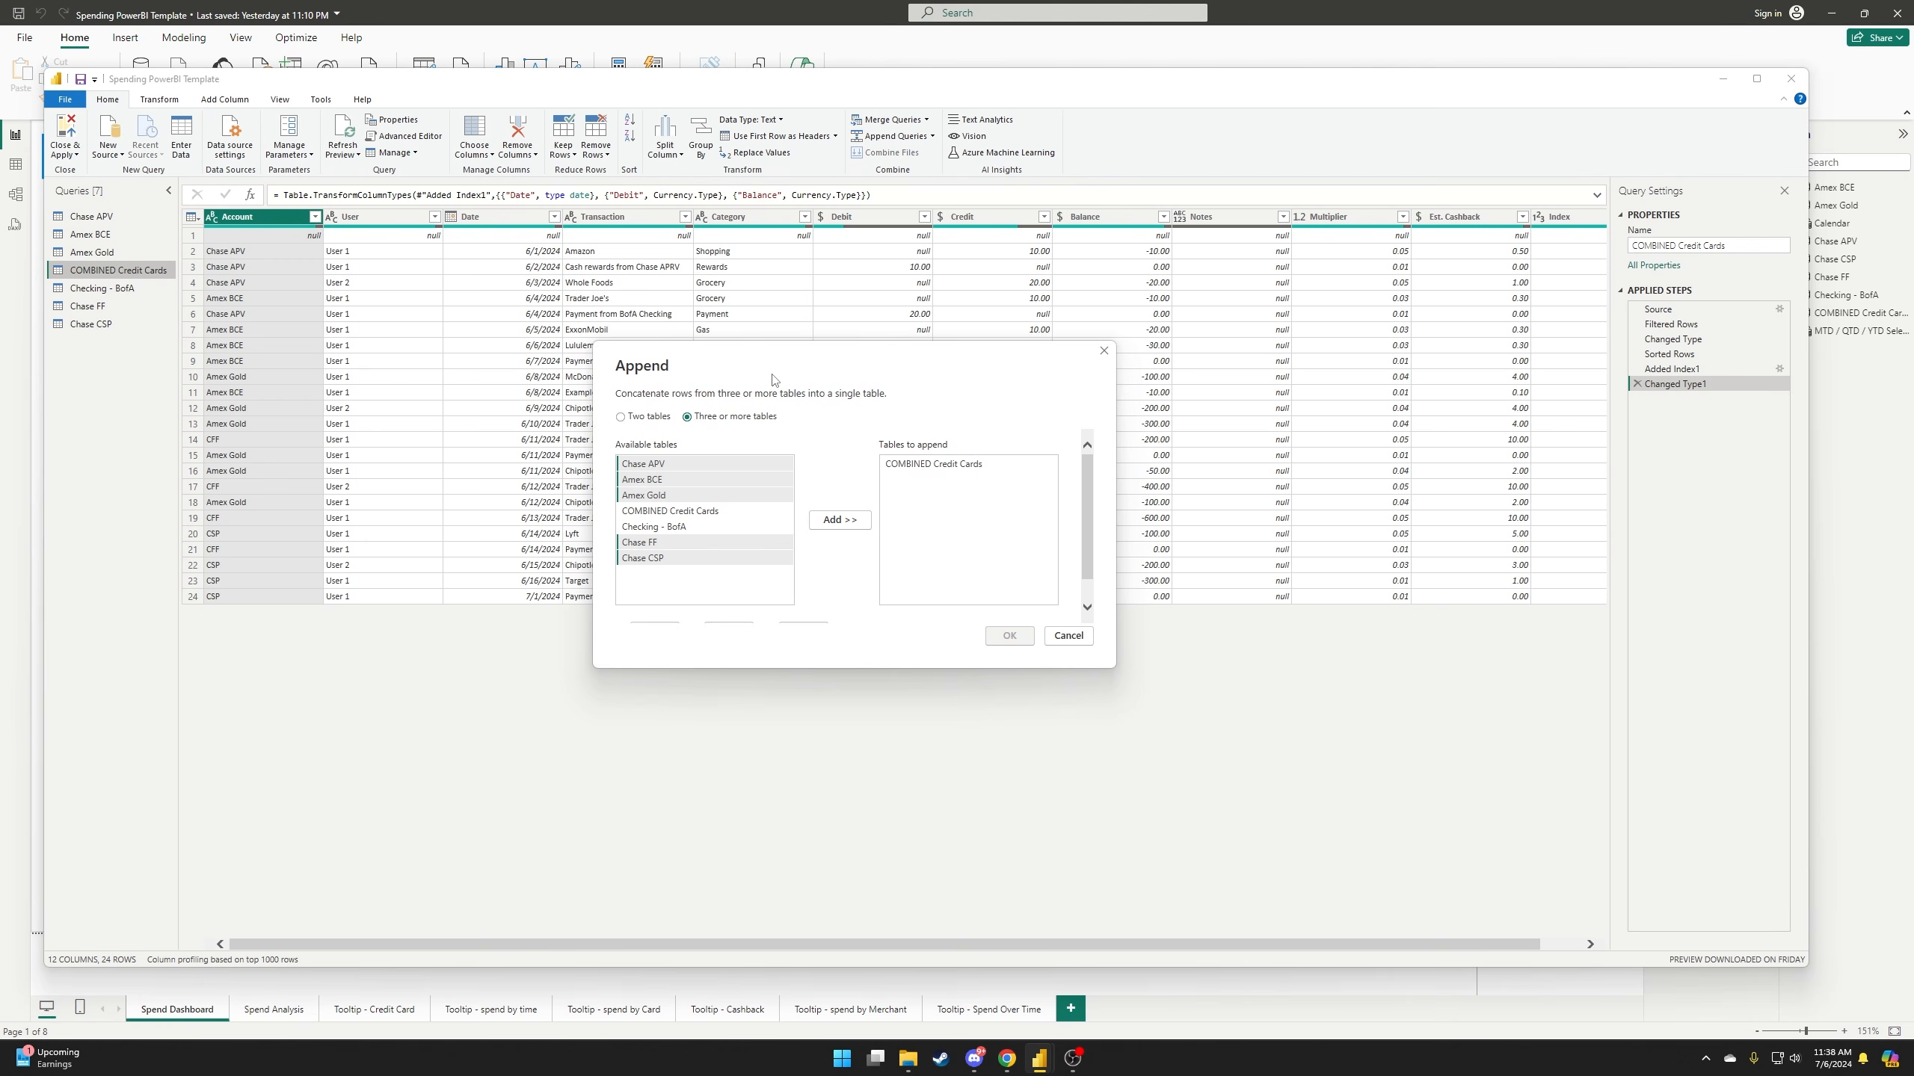
pyautogui.moveTo(772, 379); pyautogui.dragTo(747, 375)
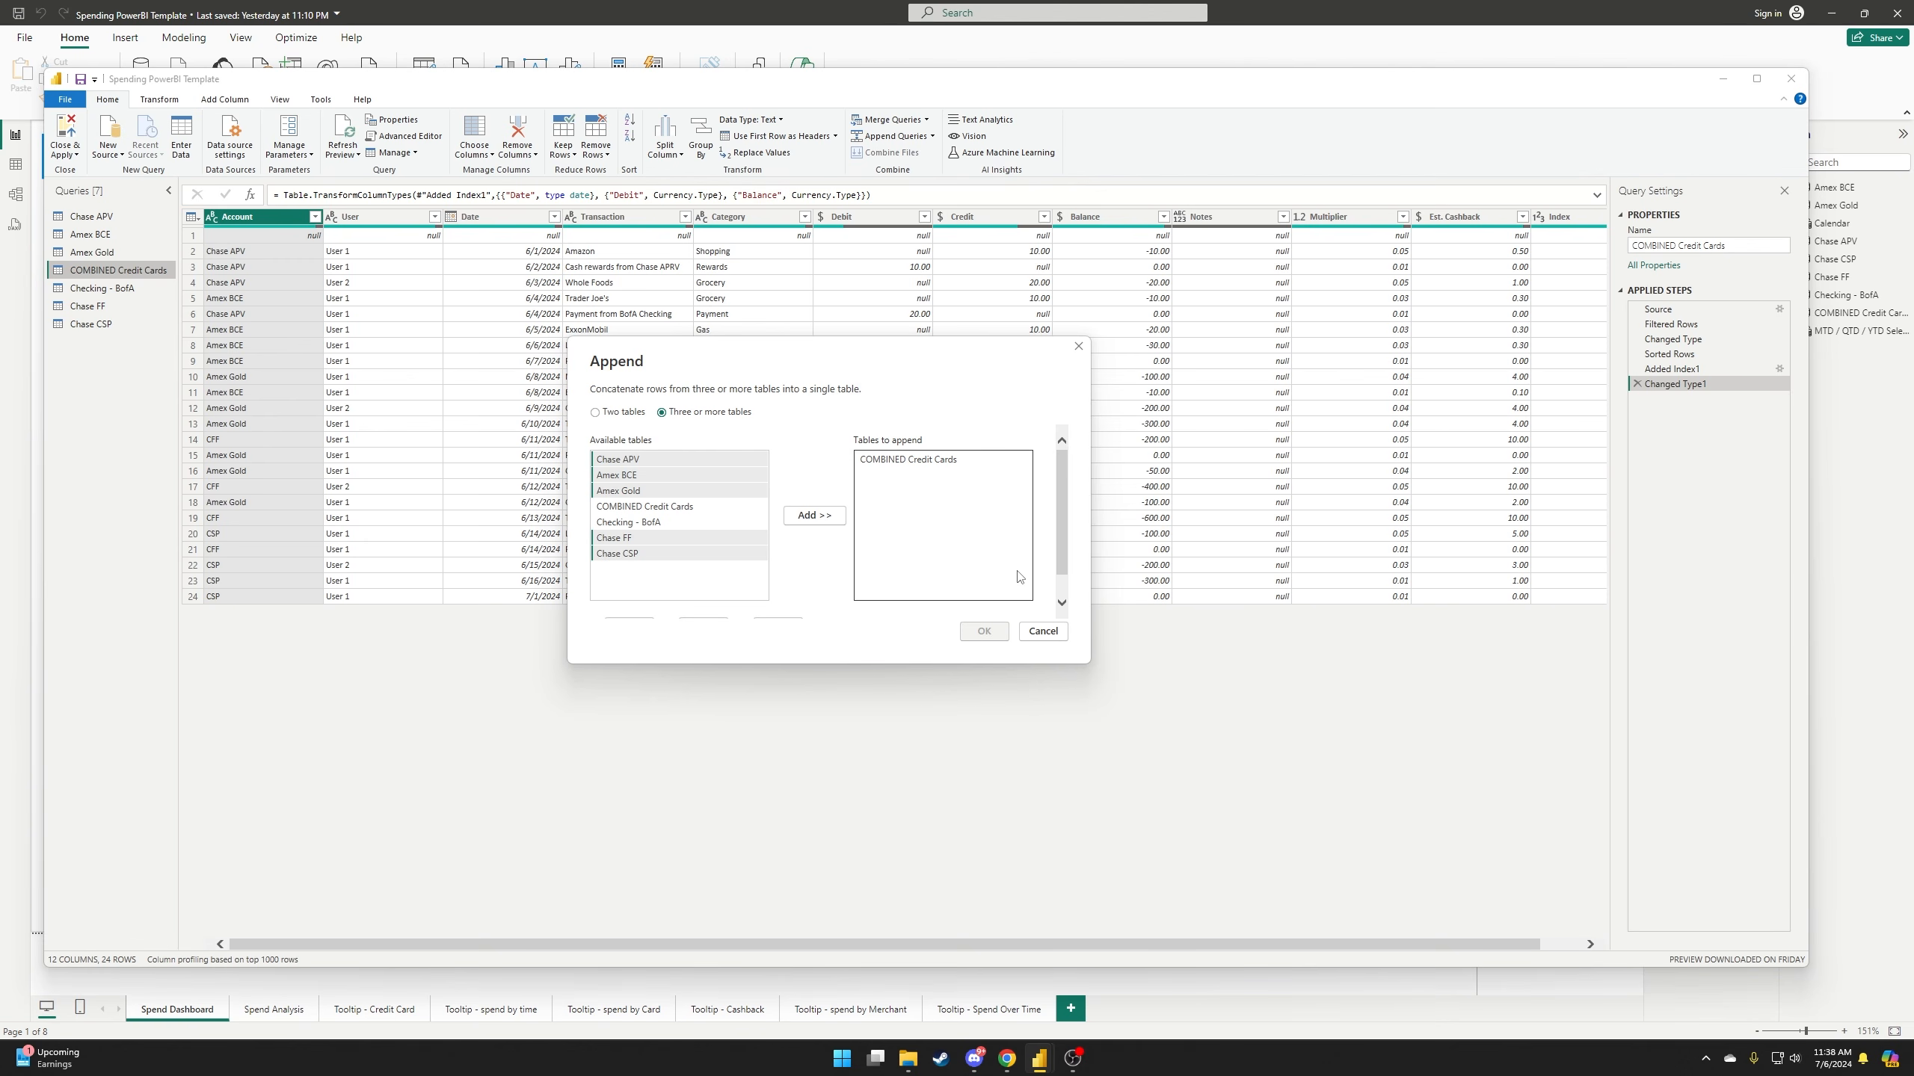
pyautogui.click(1043, 631)
pyautogui.moveTo(570, 82)
pyautogui.mouseDown()
pyautogui.moveTo(602, 75)
pyautogui.moveTo(548, 84)
pyautogui.mouseUp()
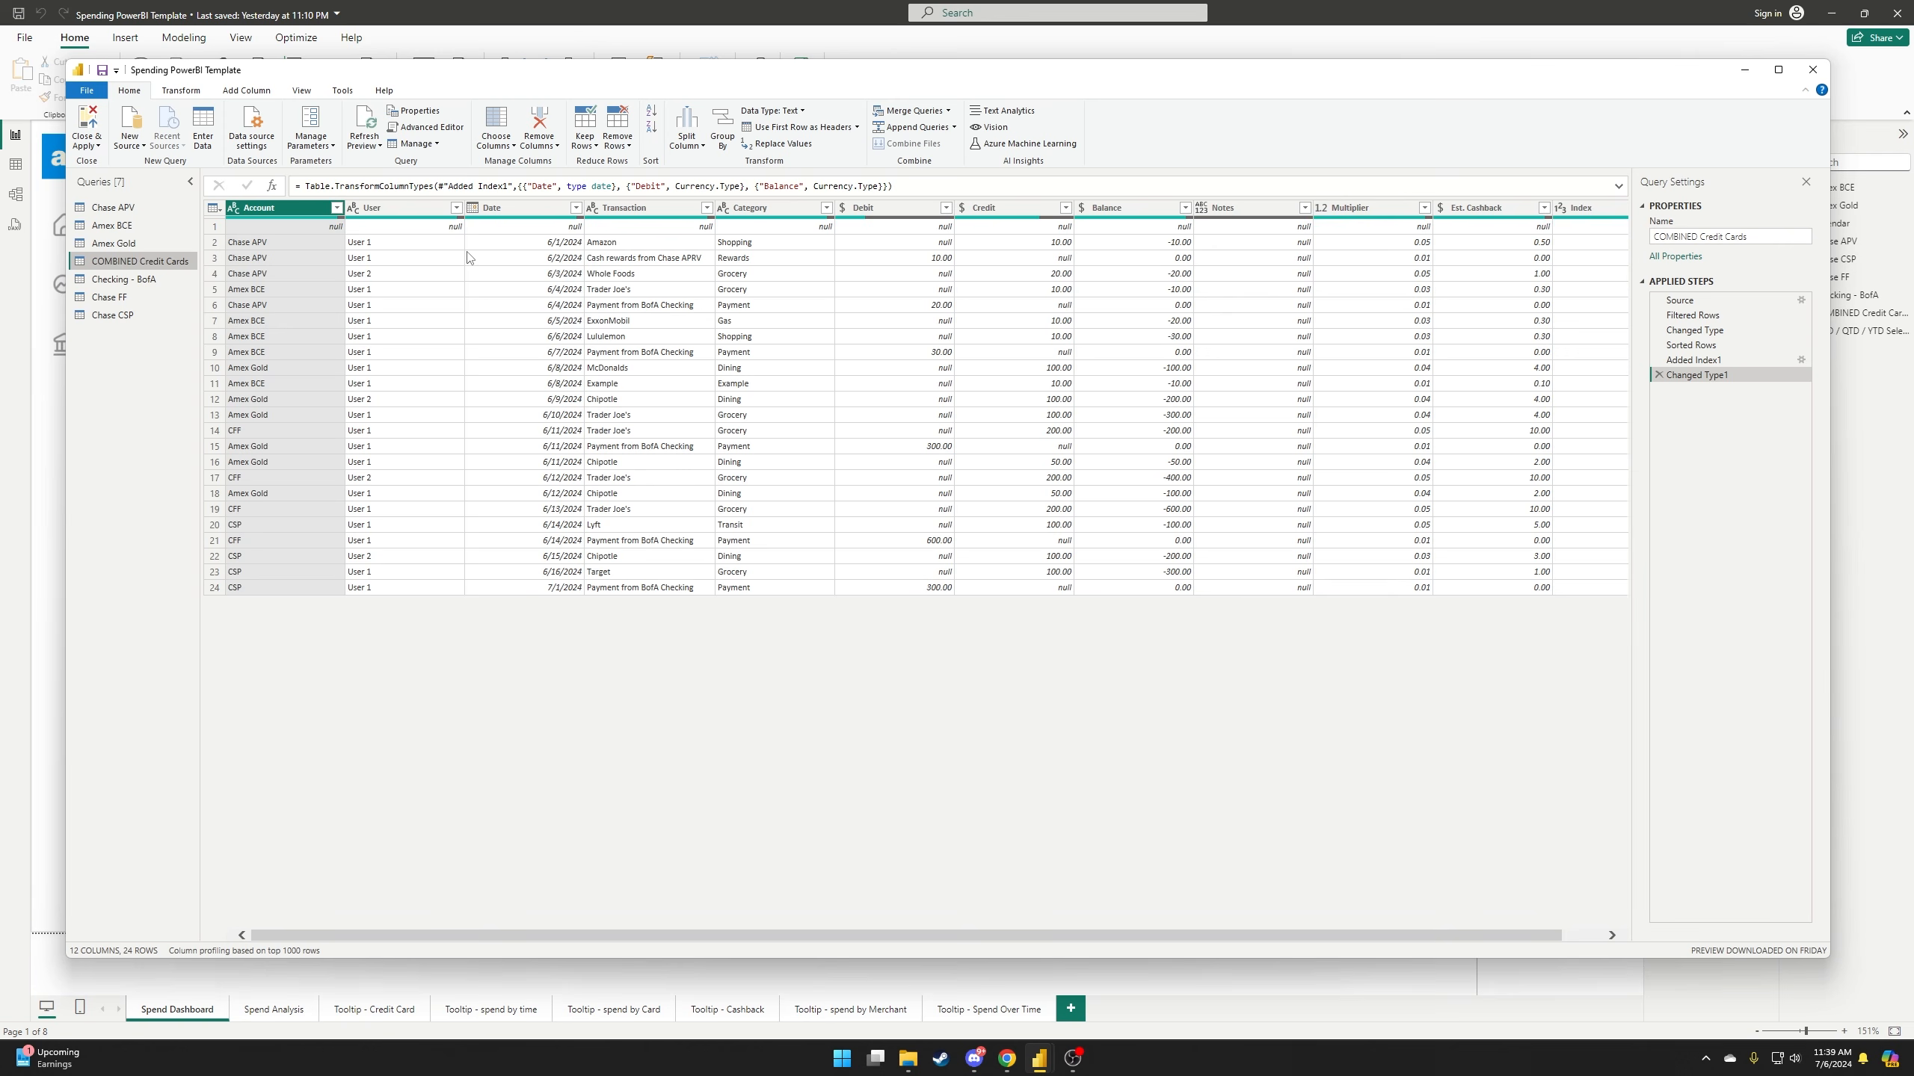
# - Examine the COMBINED Credit Cards query's append source settings and its Changed Type and Sorted Rows steps
pyautogui.click(1729, 298)
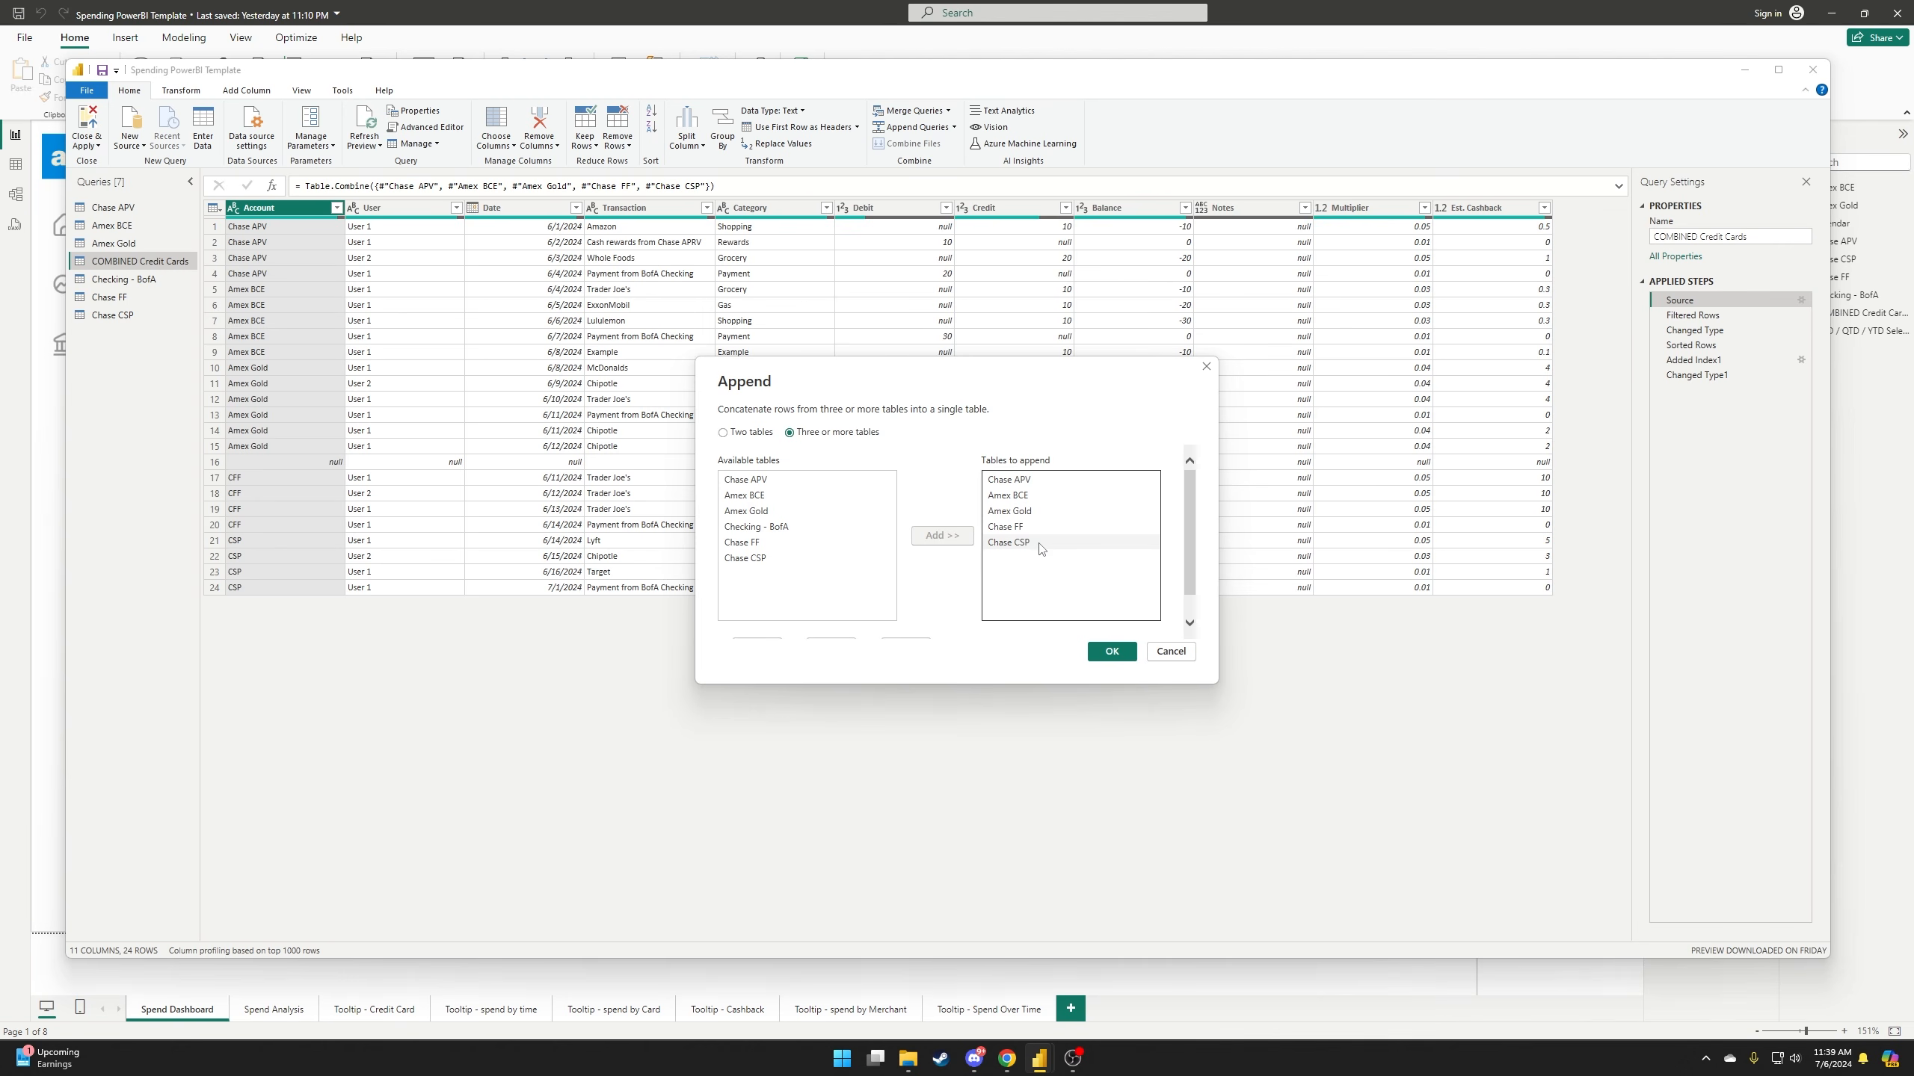
pyautogui.click(1170, 650)
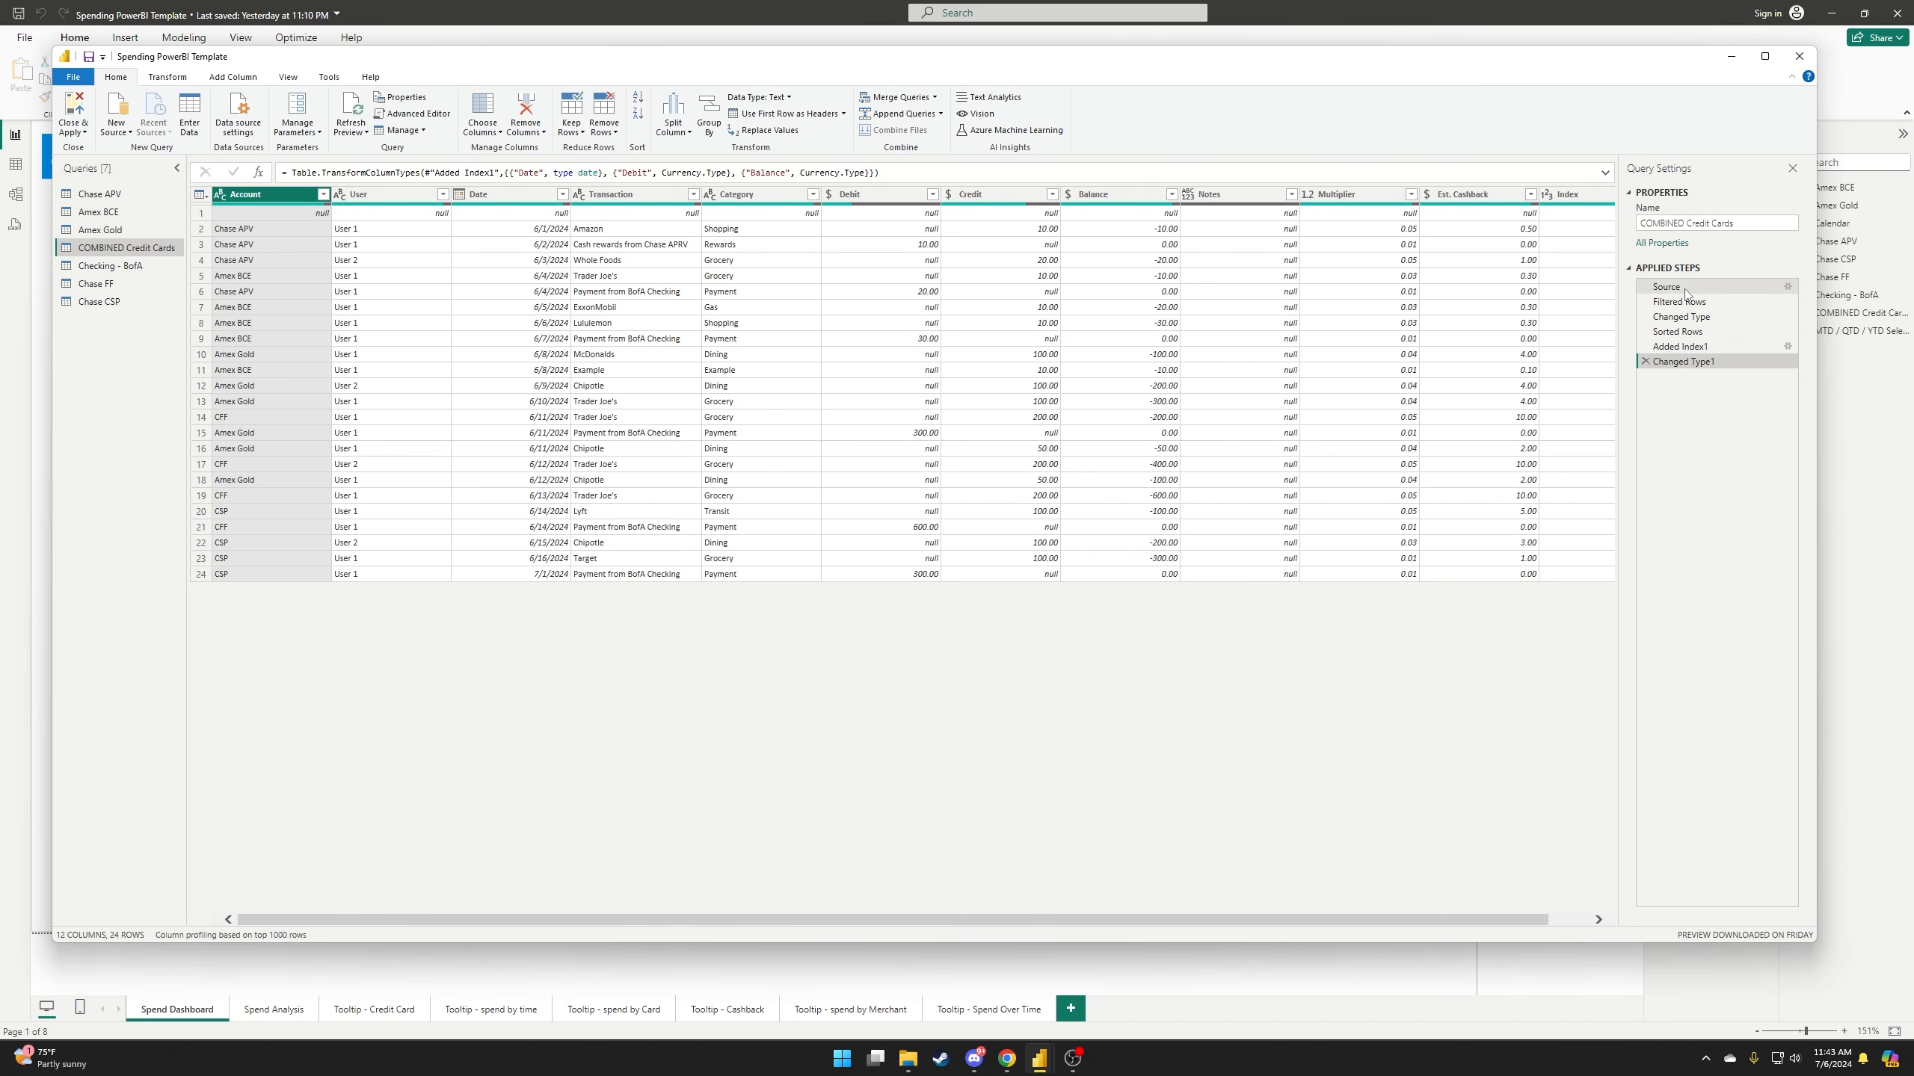
pyautogui.click(1697, 318)
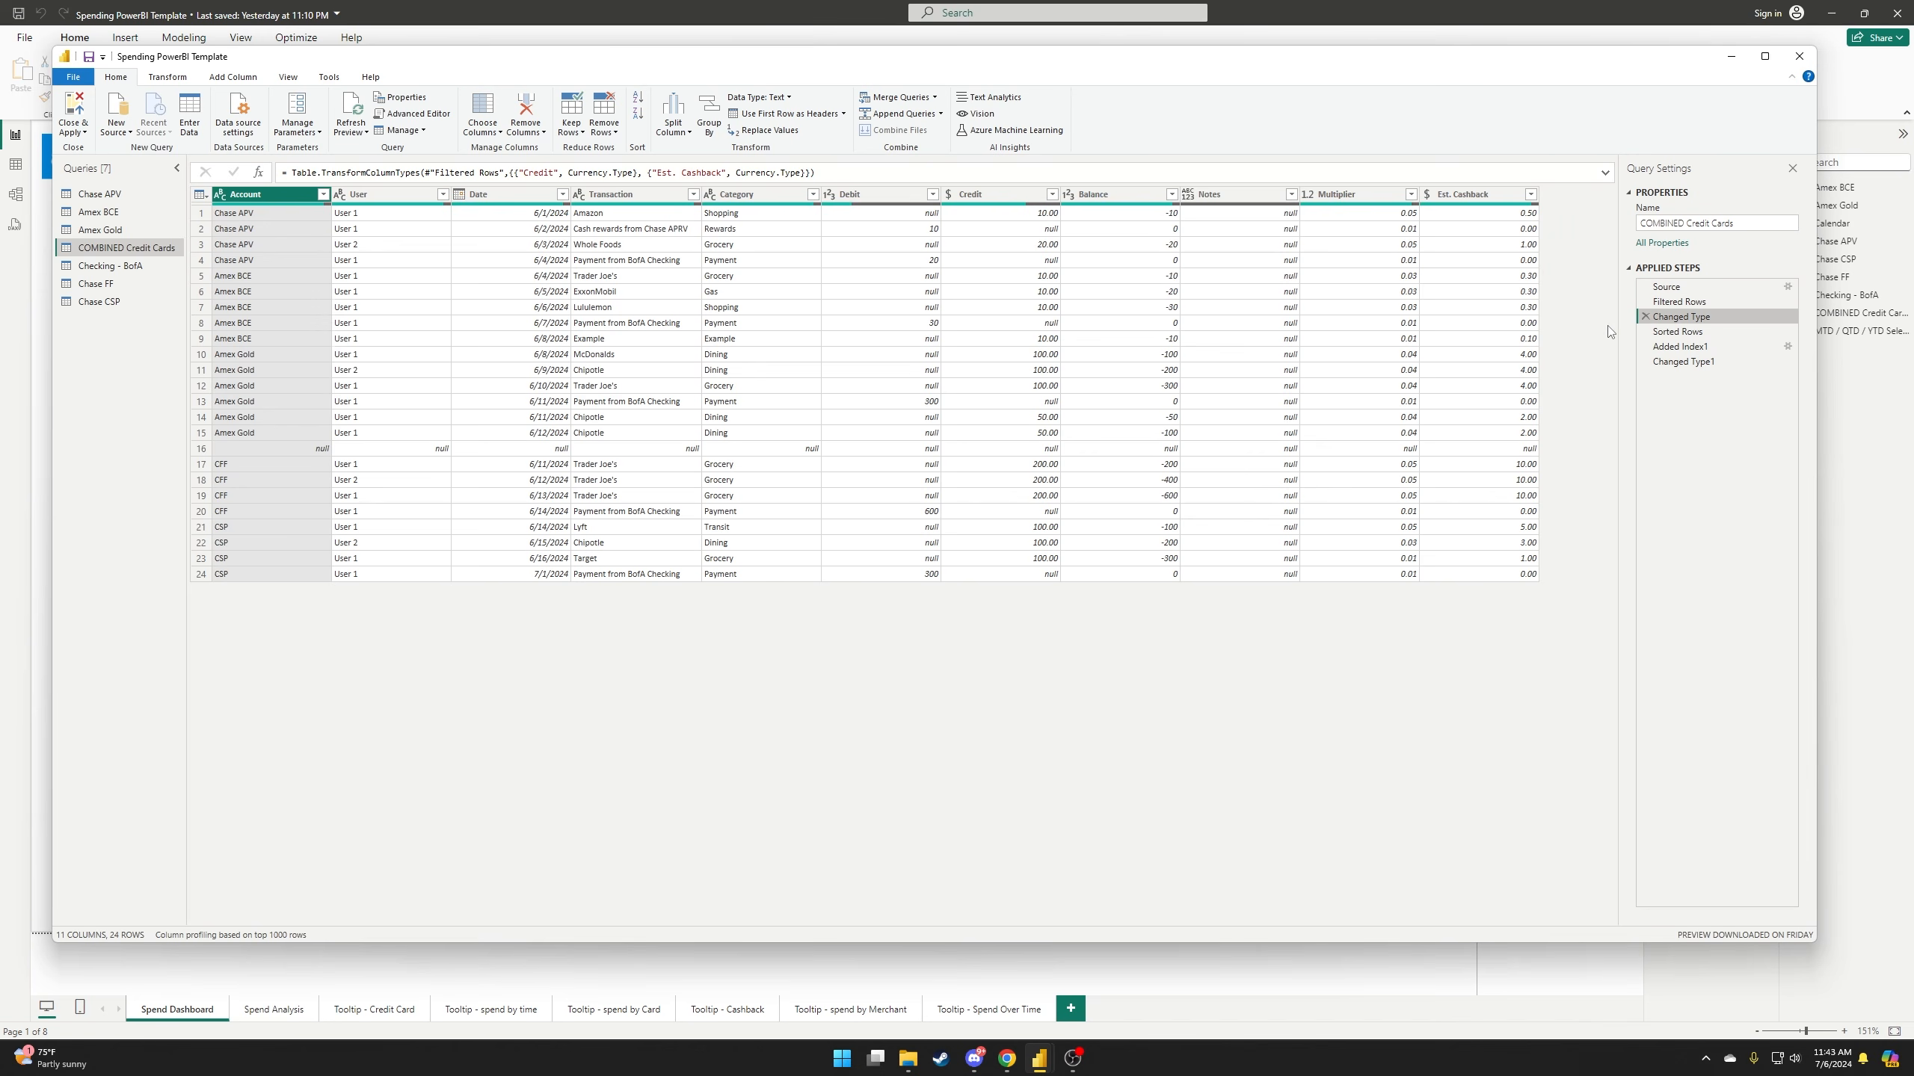
pyautogui.click(1690, 334)
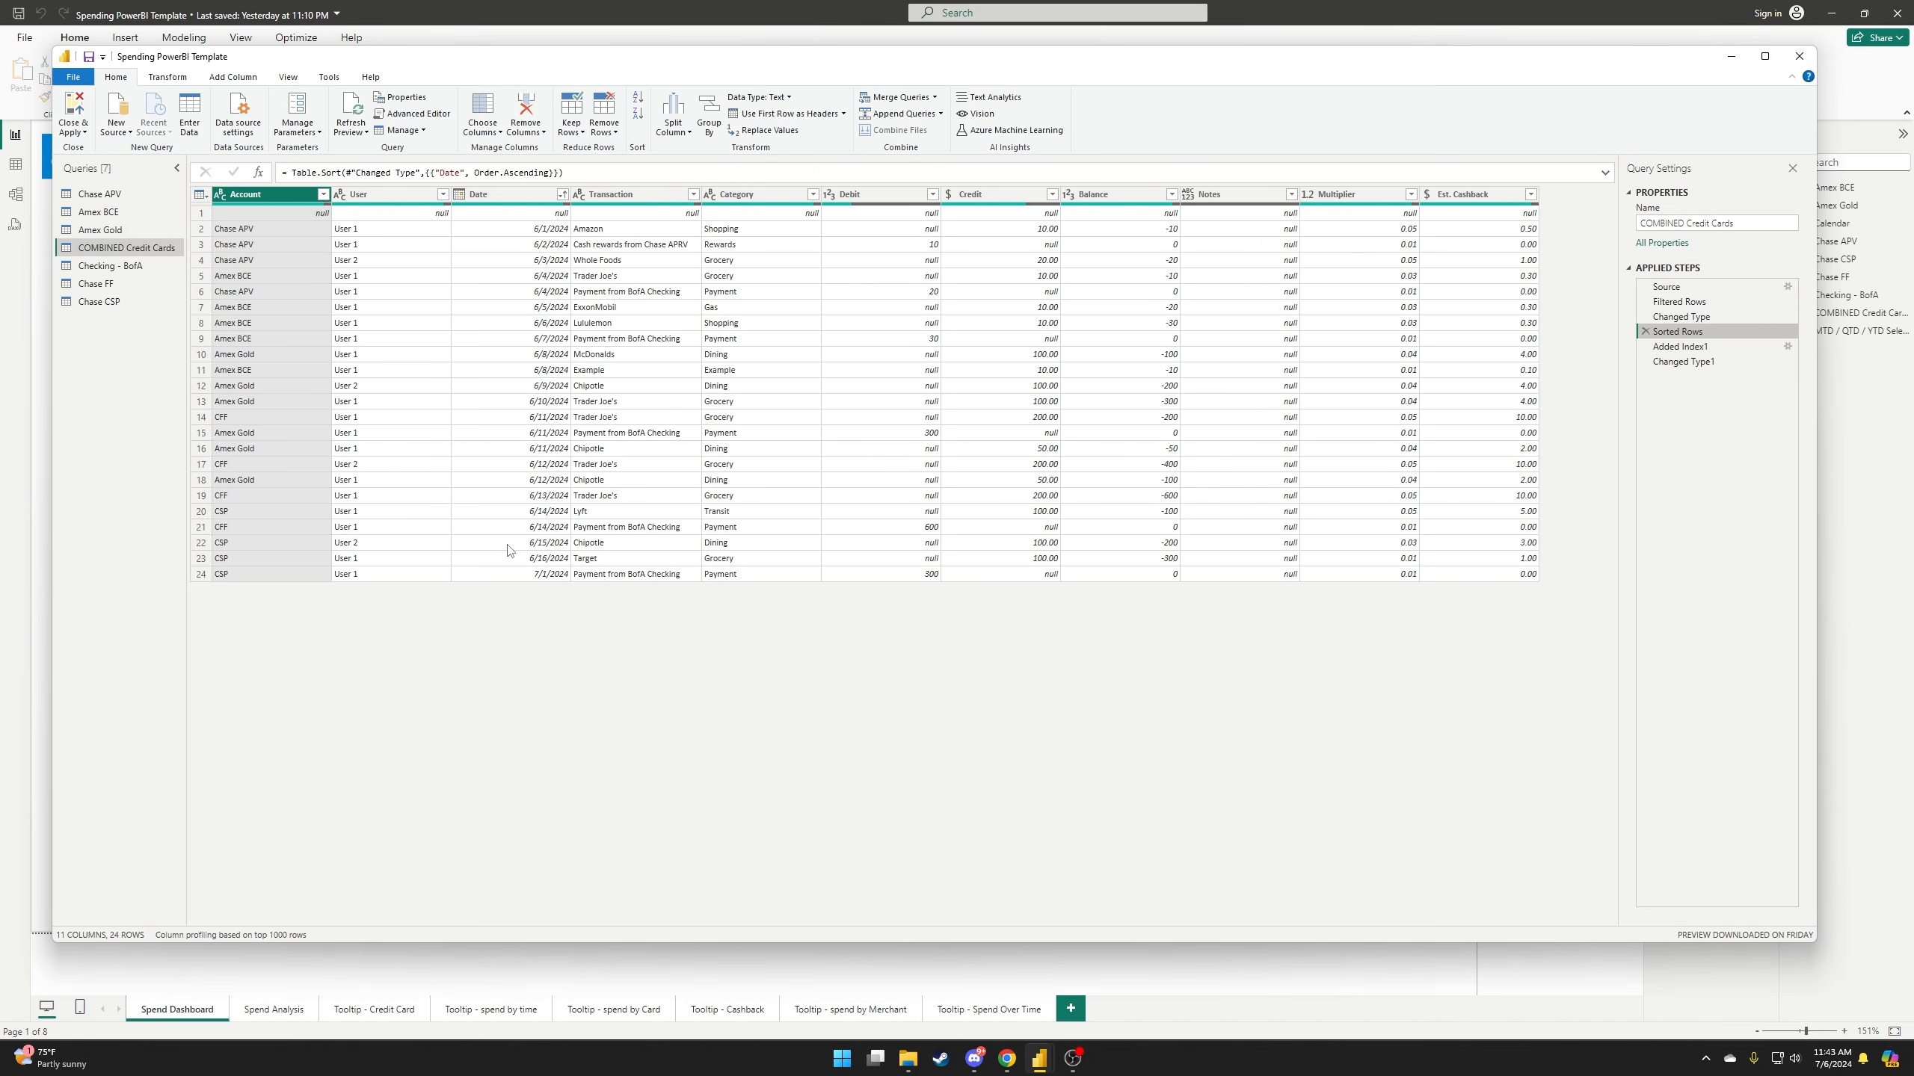
# - Examine the Added Index1 and Changed Type1 steps of the COMBINED Credit Cards query and the data type options for the Debit column
pyautogui.click(1686, 347)
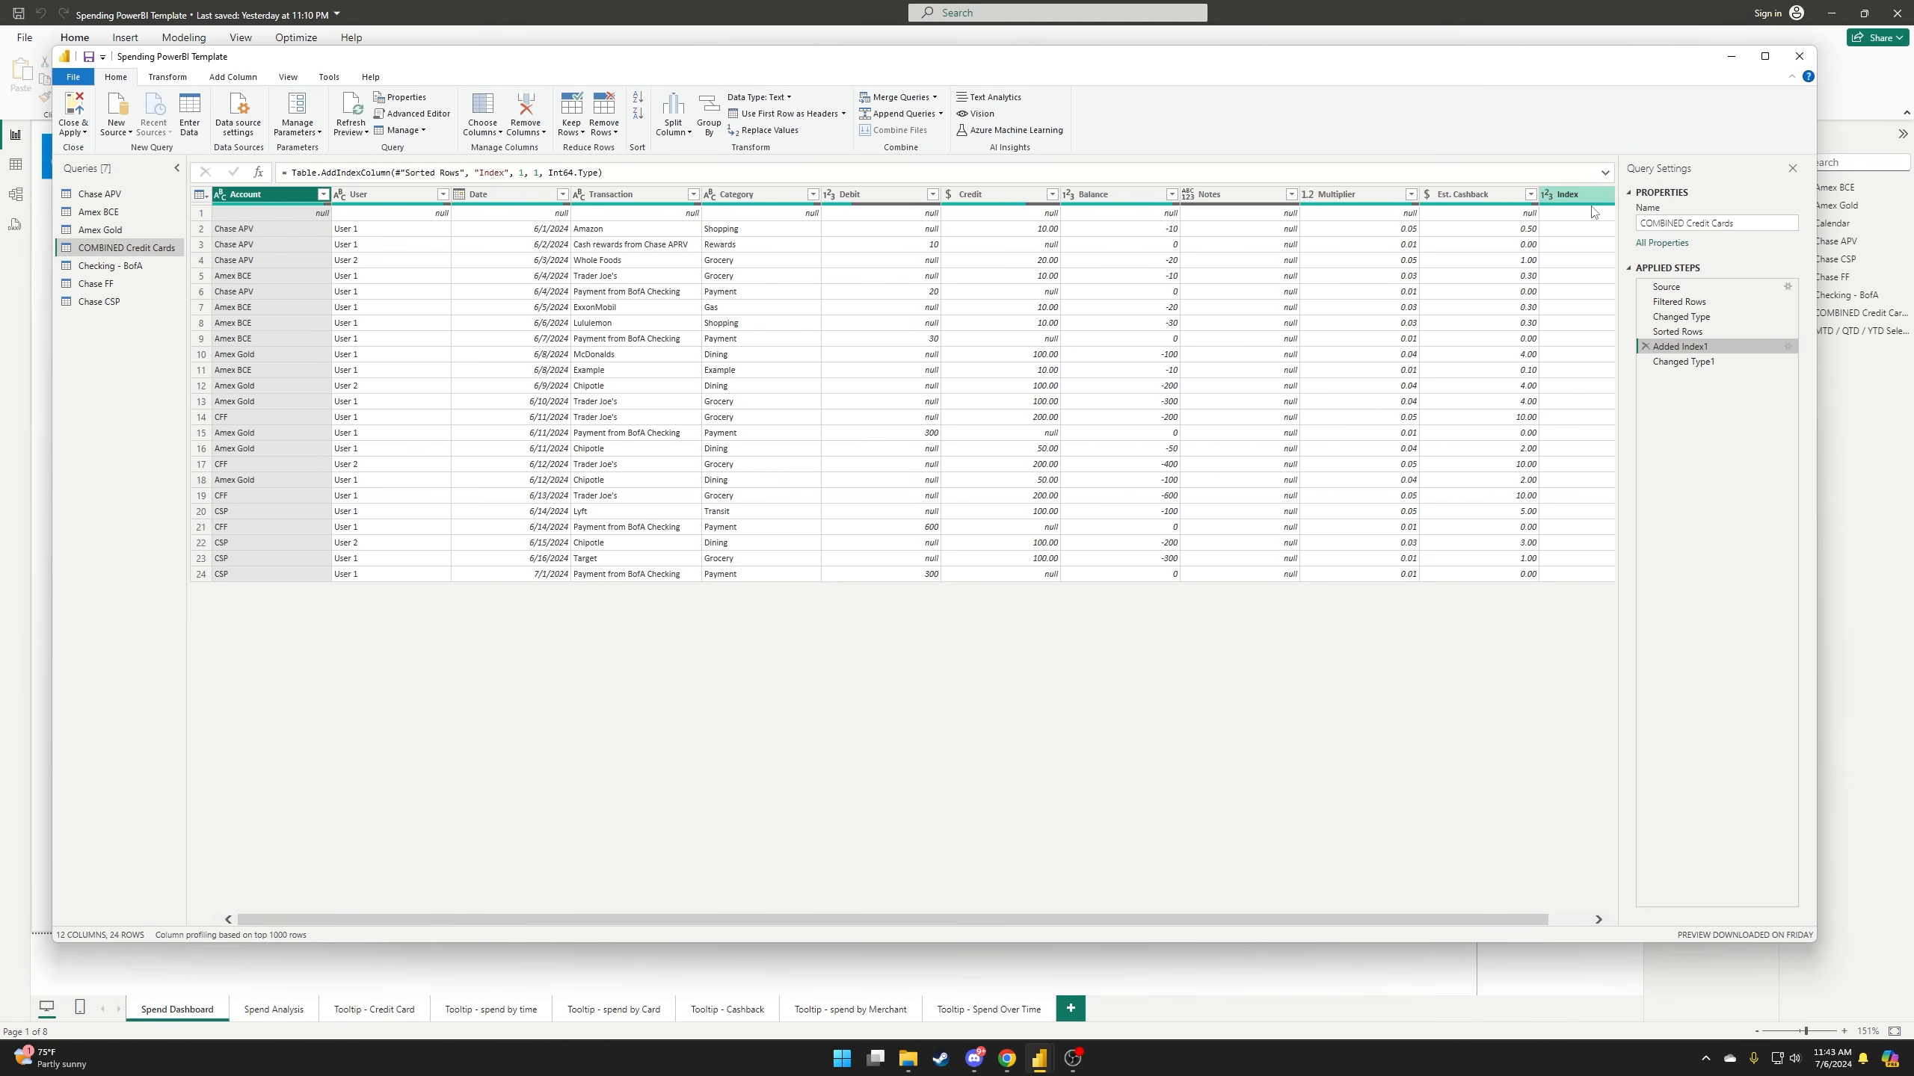
pyautogui.moveTo(1016, 920); pyautogui.dragTo(903, 923)
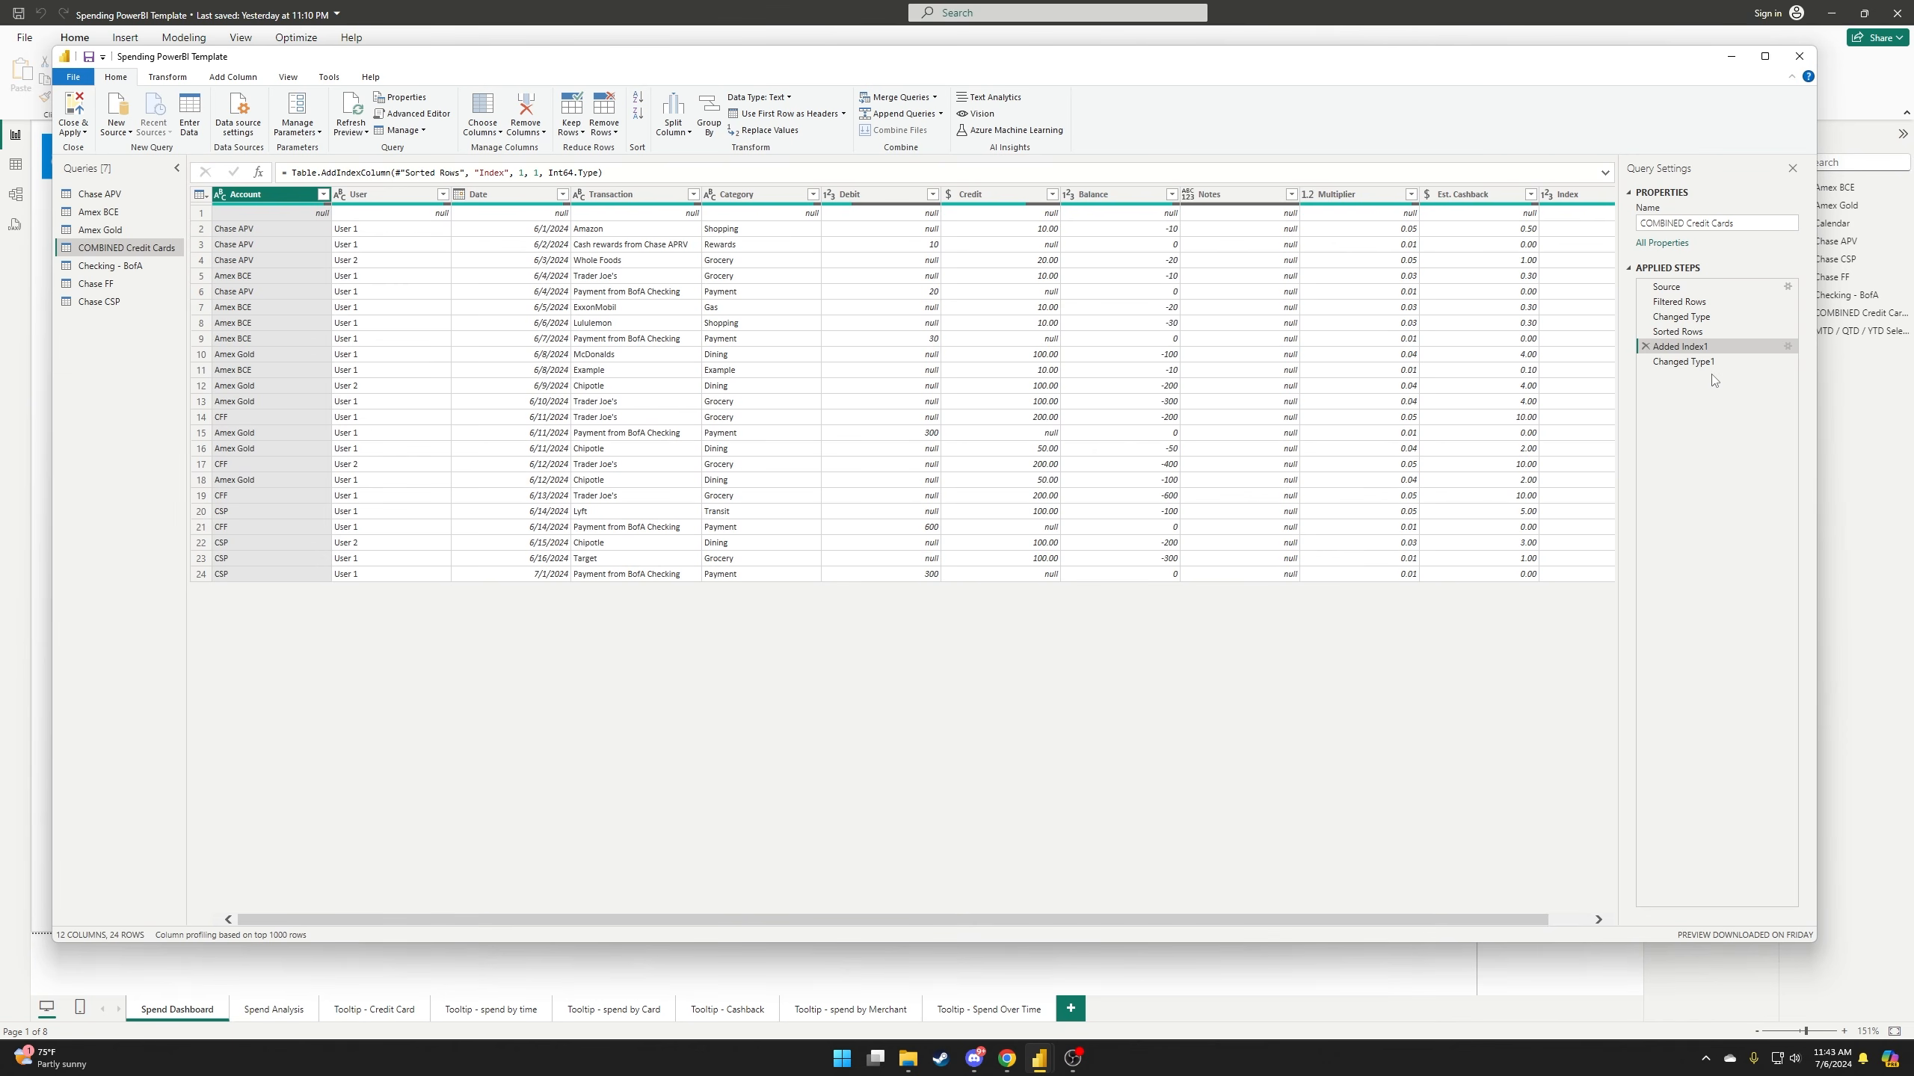
pyautogui.click(1689, 363)
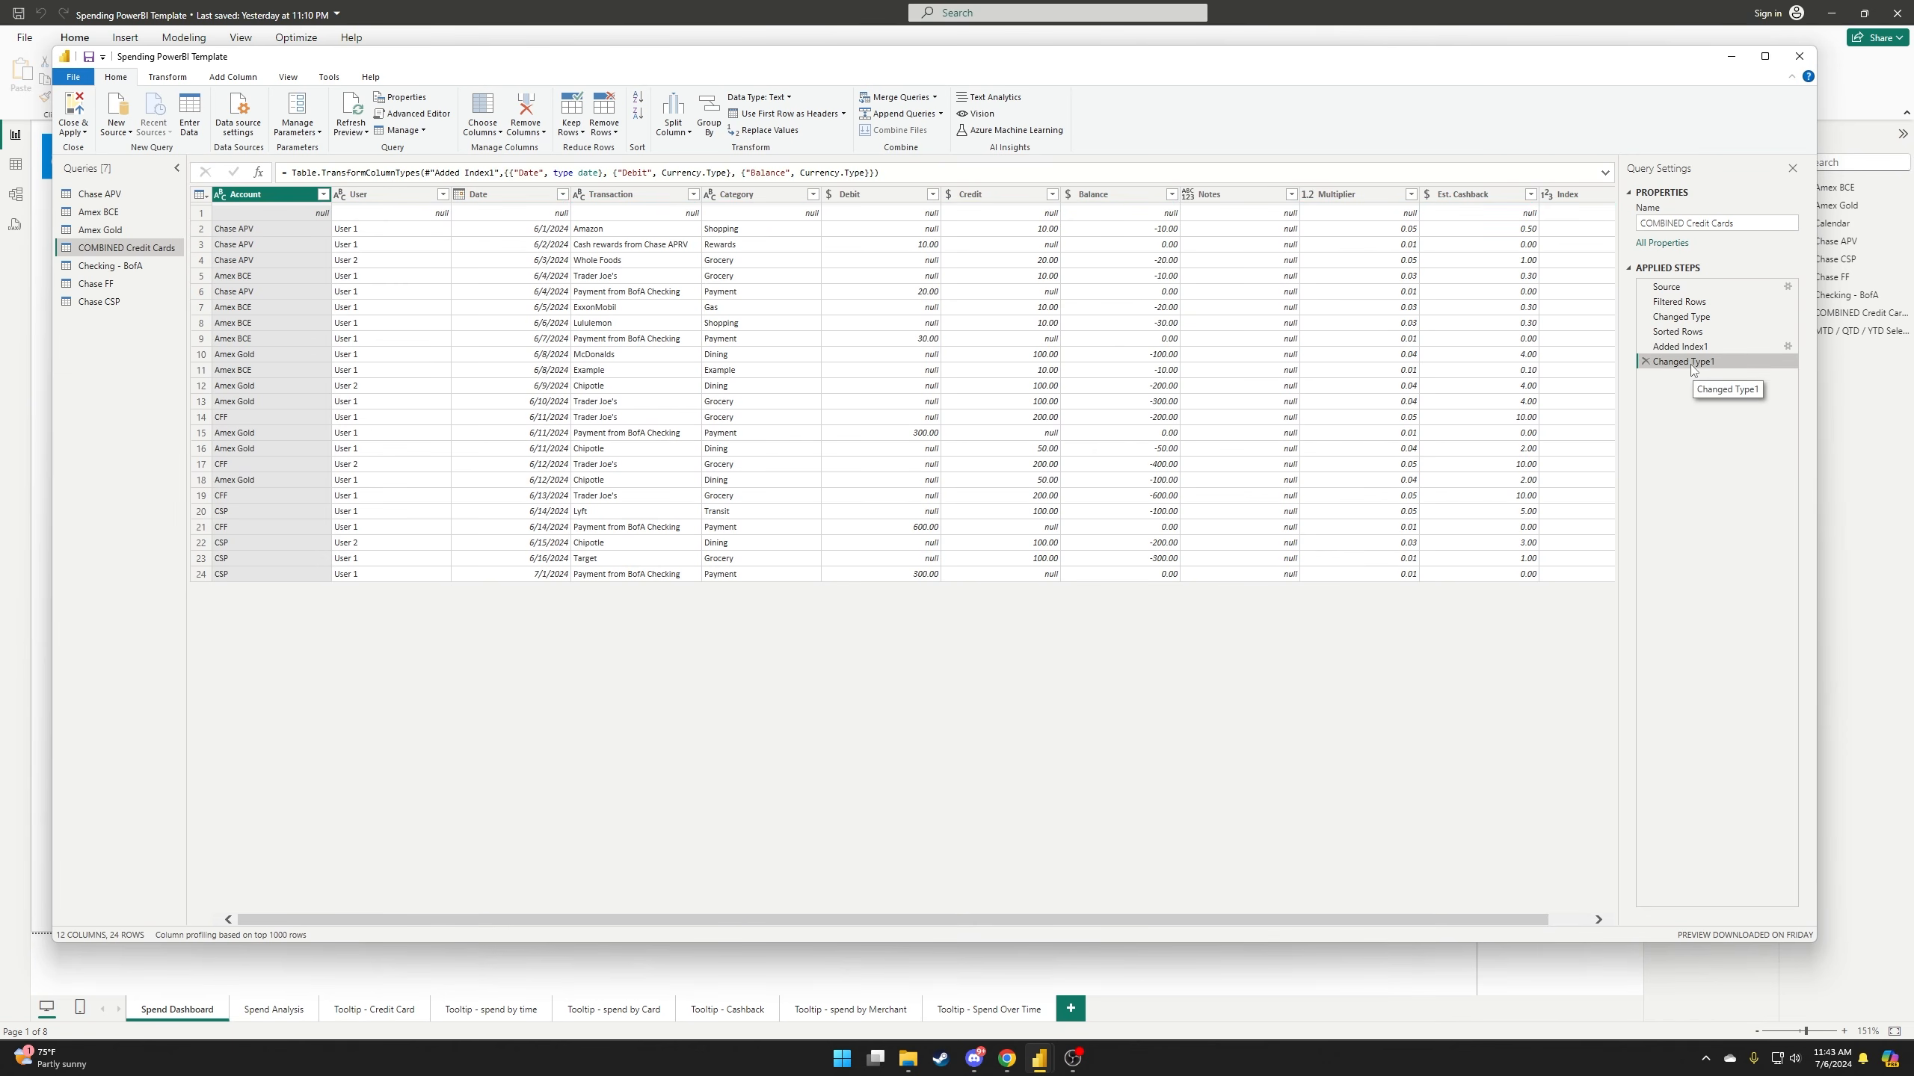
pyautogui.click(829, 196)
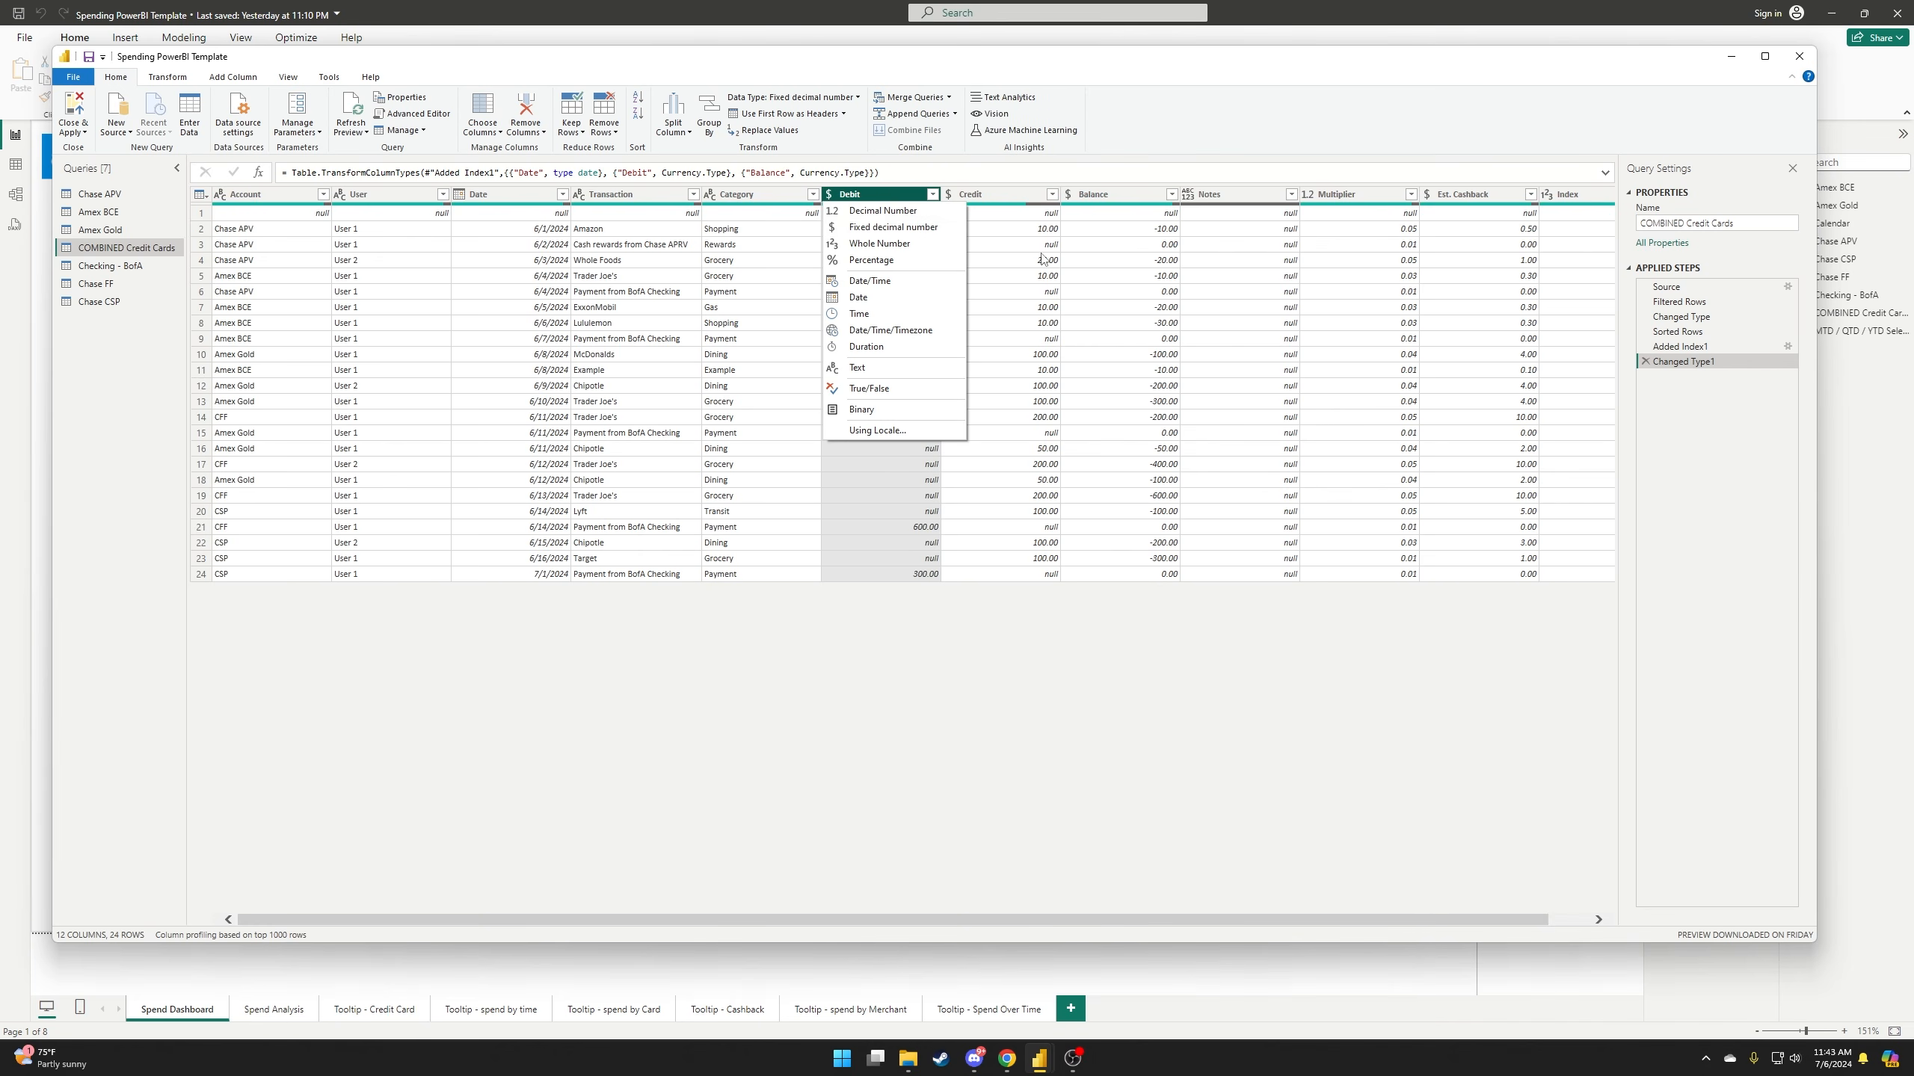
pyautogui.click(1150, 690)
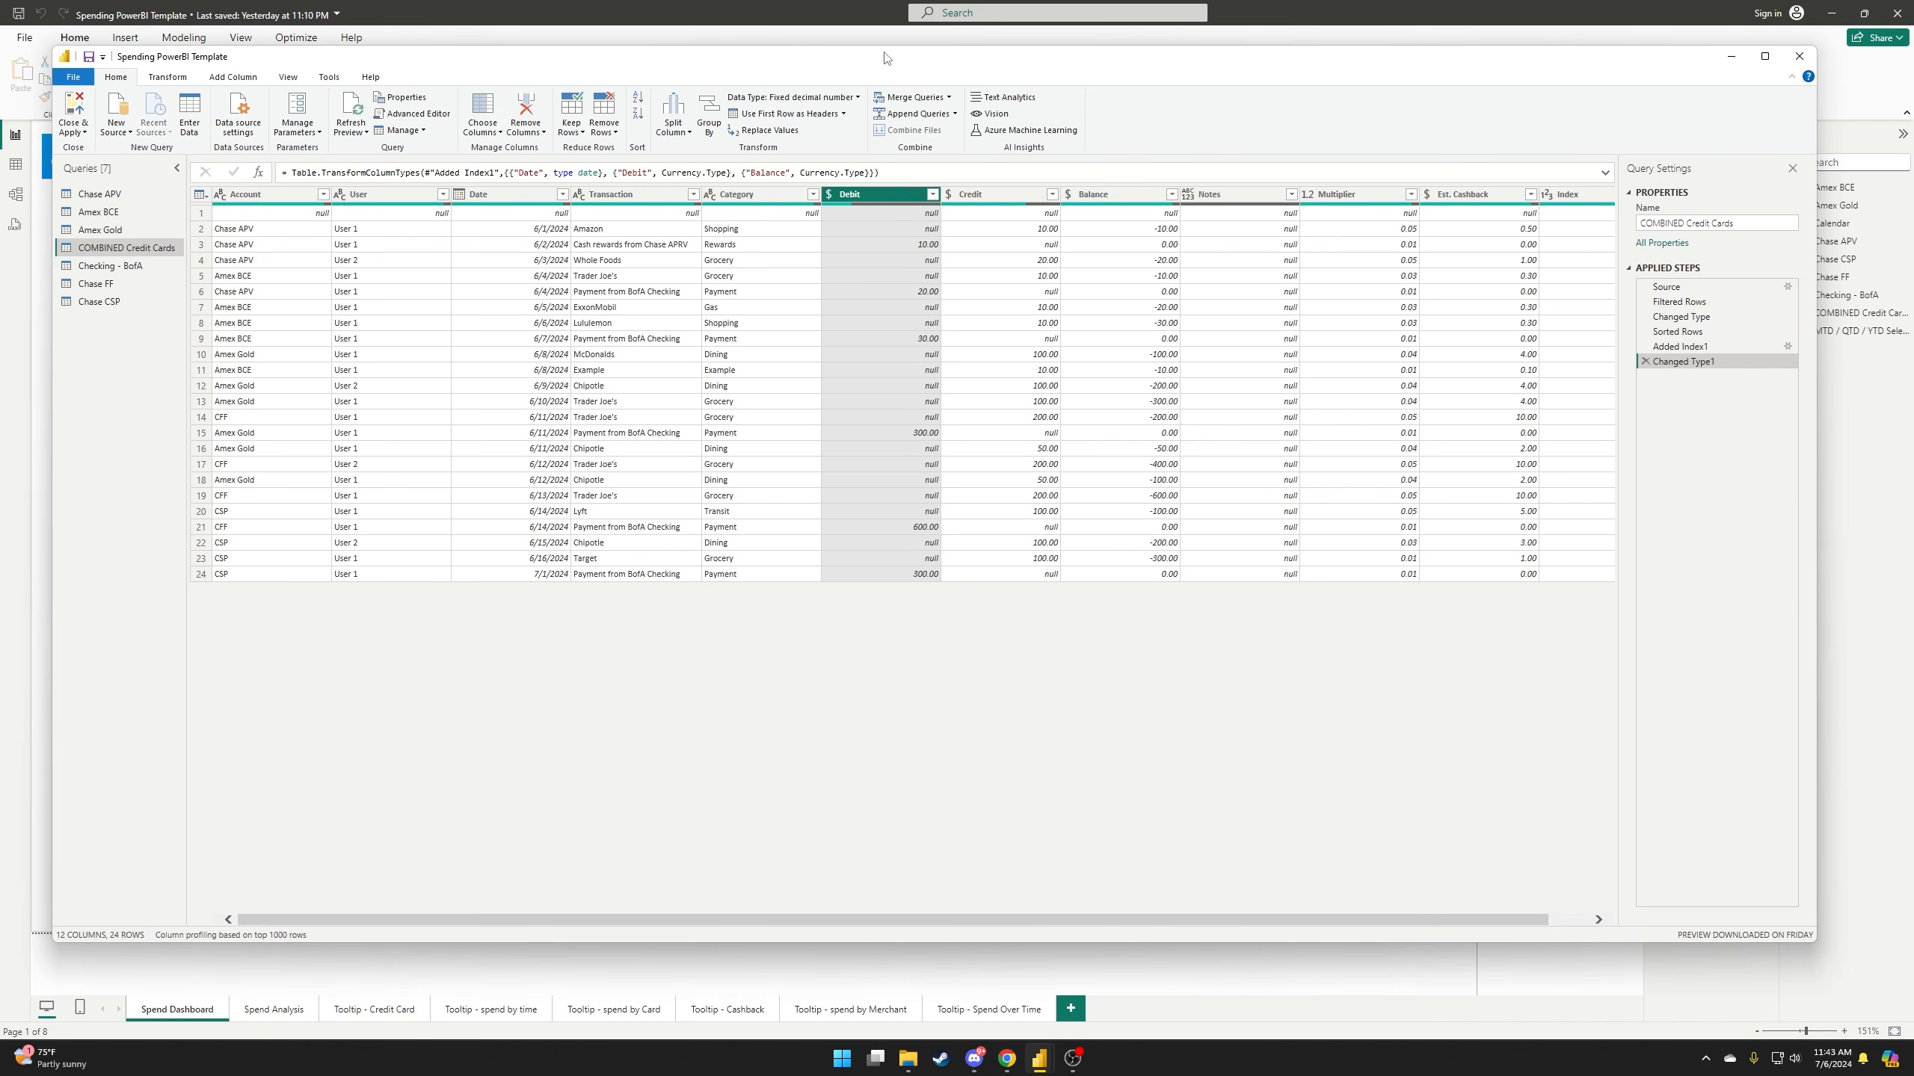
pyautogui.moveTo(889, 62)
pyautogui.mouseDown()
pyautogui.moveTo(928, 86)
pyautogui.moveTo(878, 577)
pyautogui.moveTo(964, 169)
pyautogui.moveTo(916, 82)
pyautogui.mouseUp()
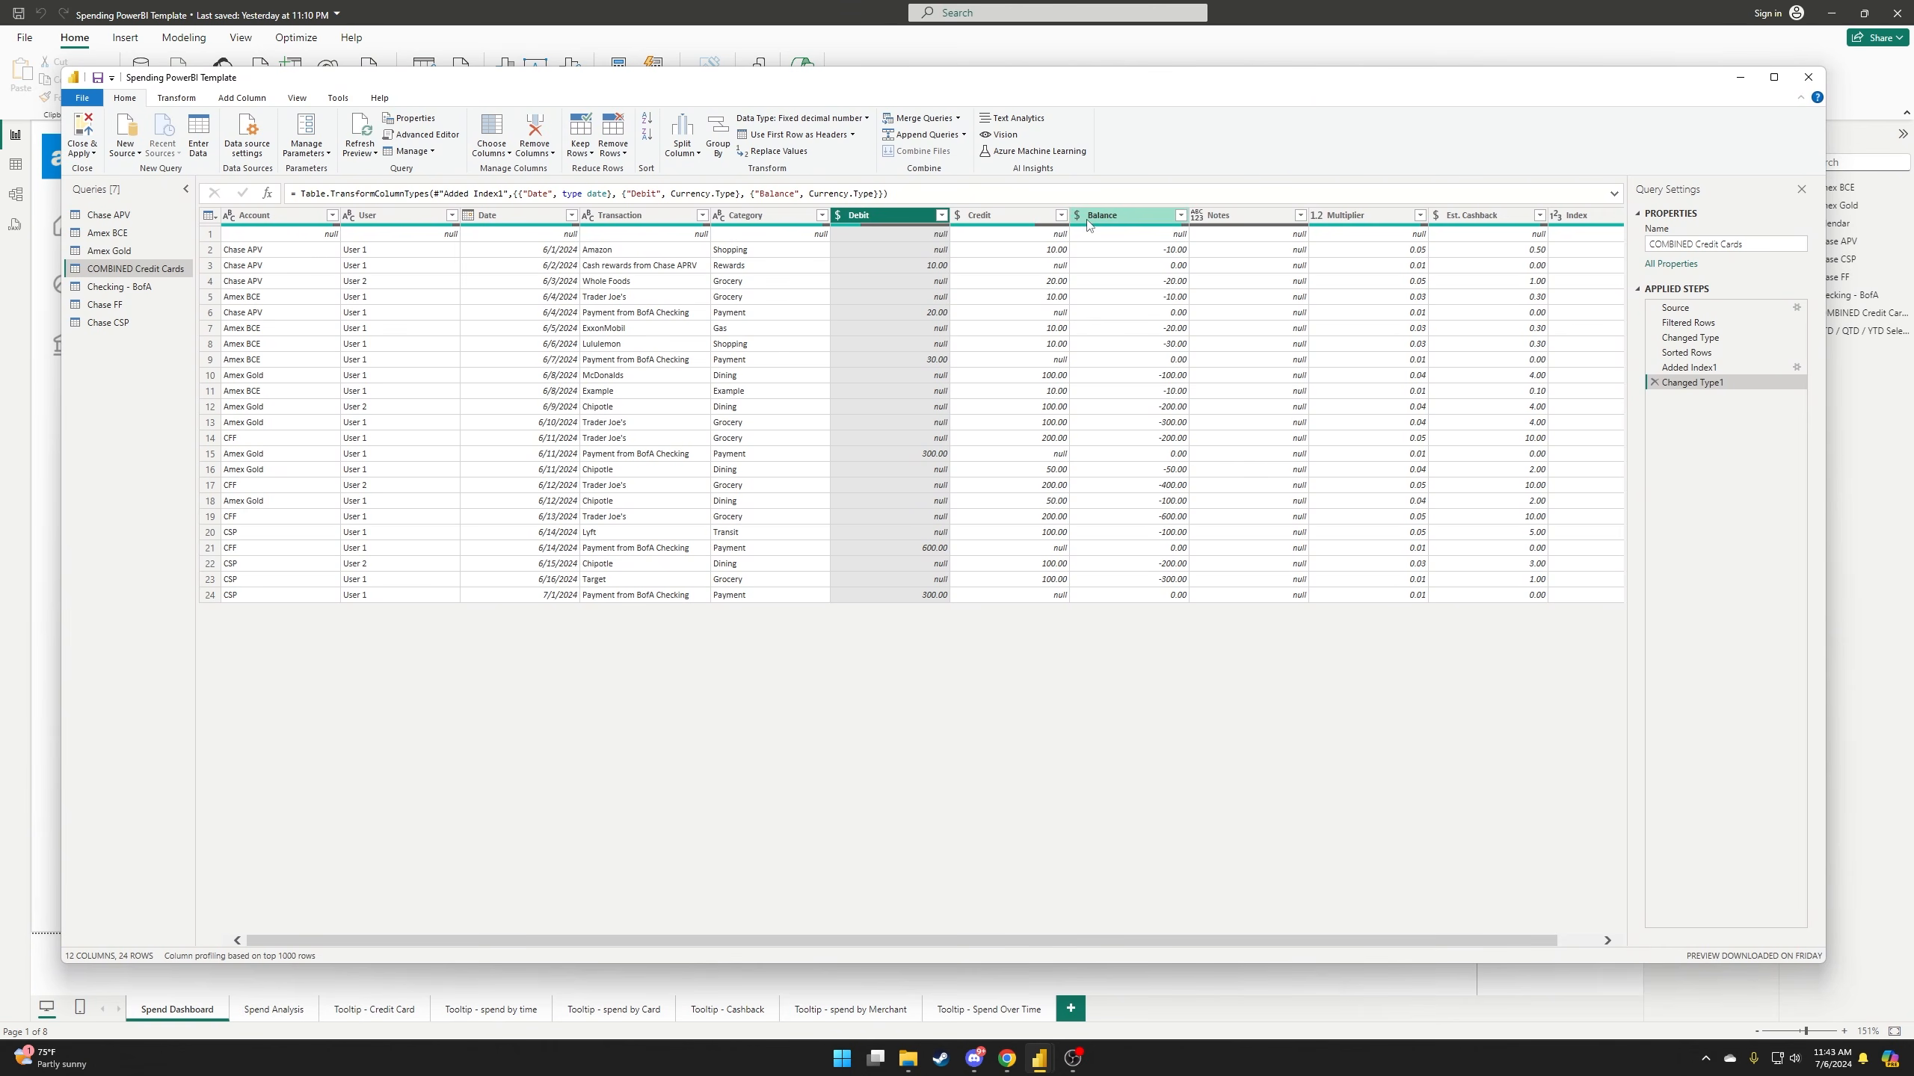
pyautogui.click(838, 215)
pyautogui.click(905, 87)
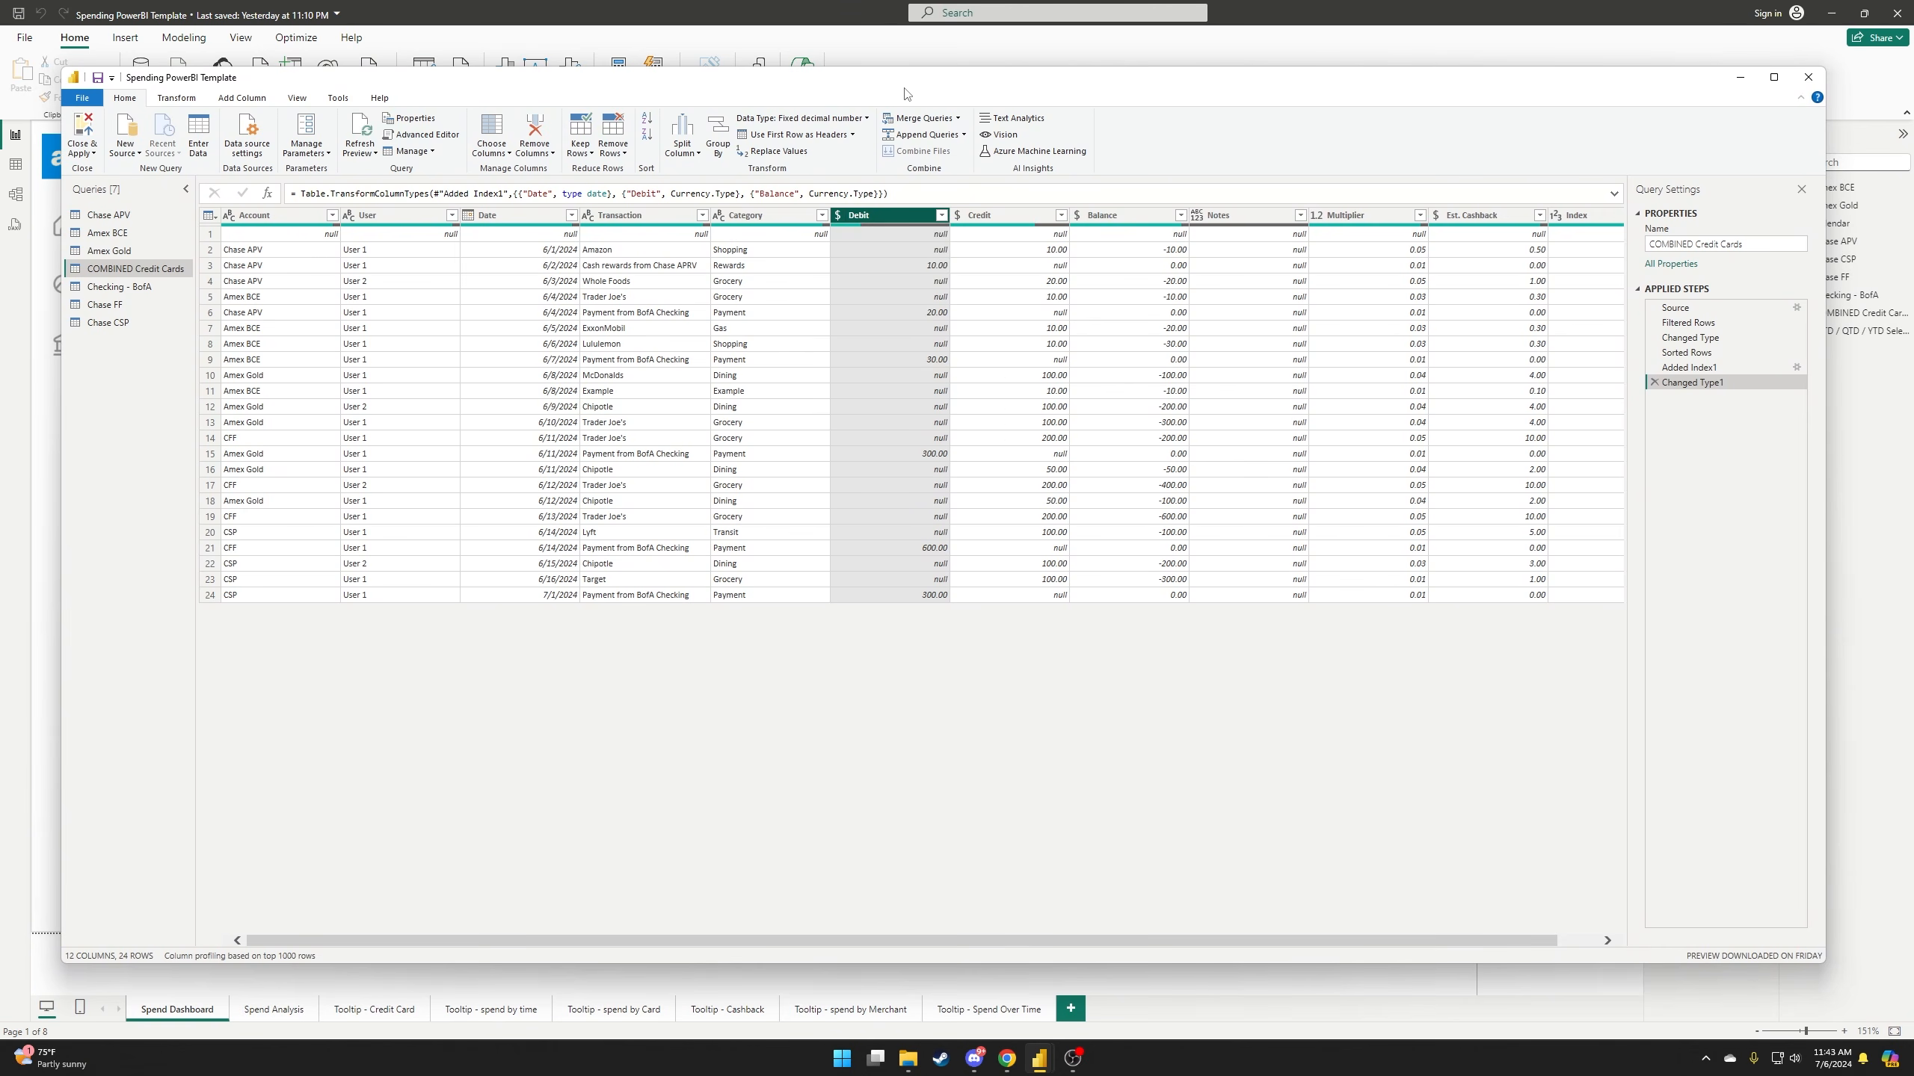
# - Move the Changed Type1 step of the COMBINED Credit Cards query to directly after Changed Type, ahead of Sorted Rows
pyautogui.moveTo(1701, 383); pyautogui.dragTo(1699, 347)
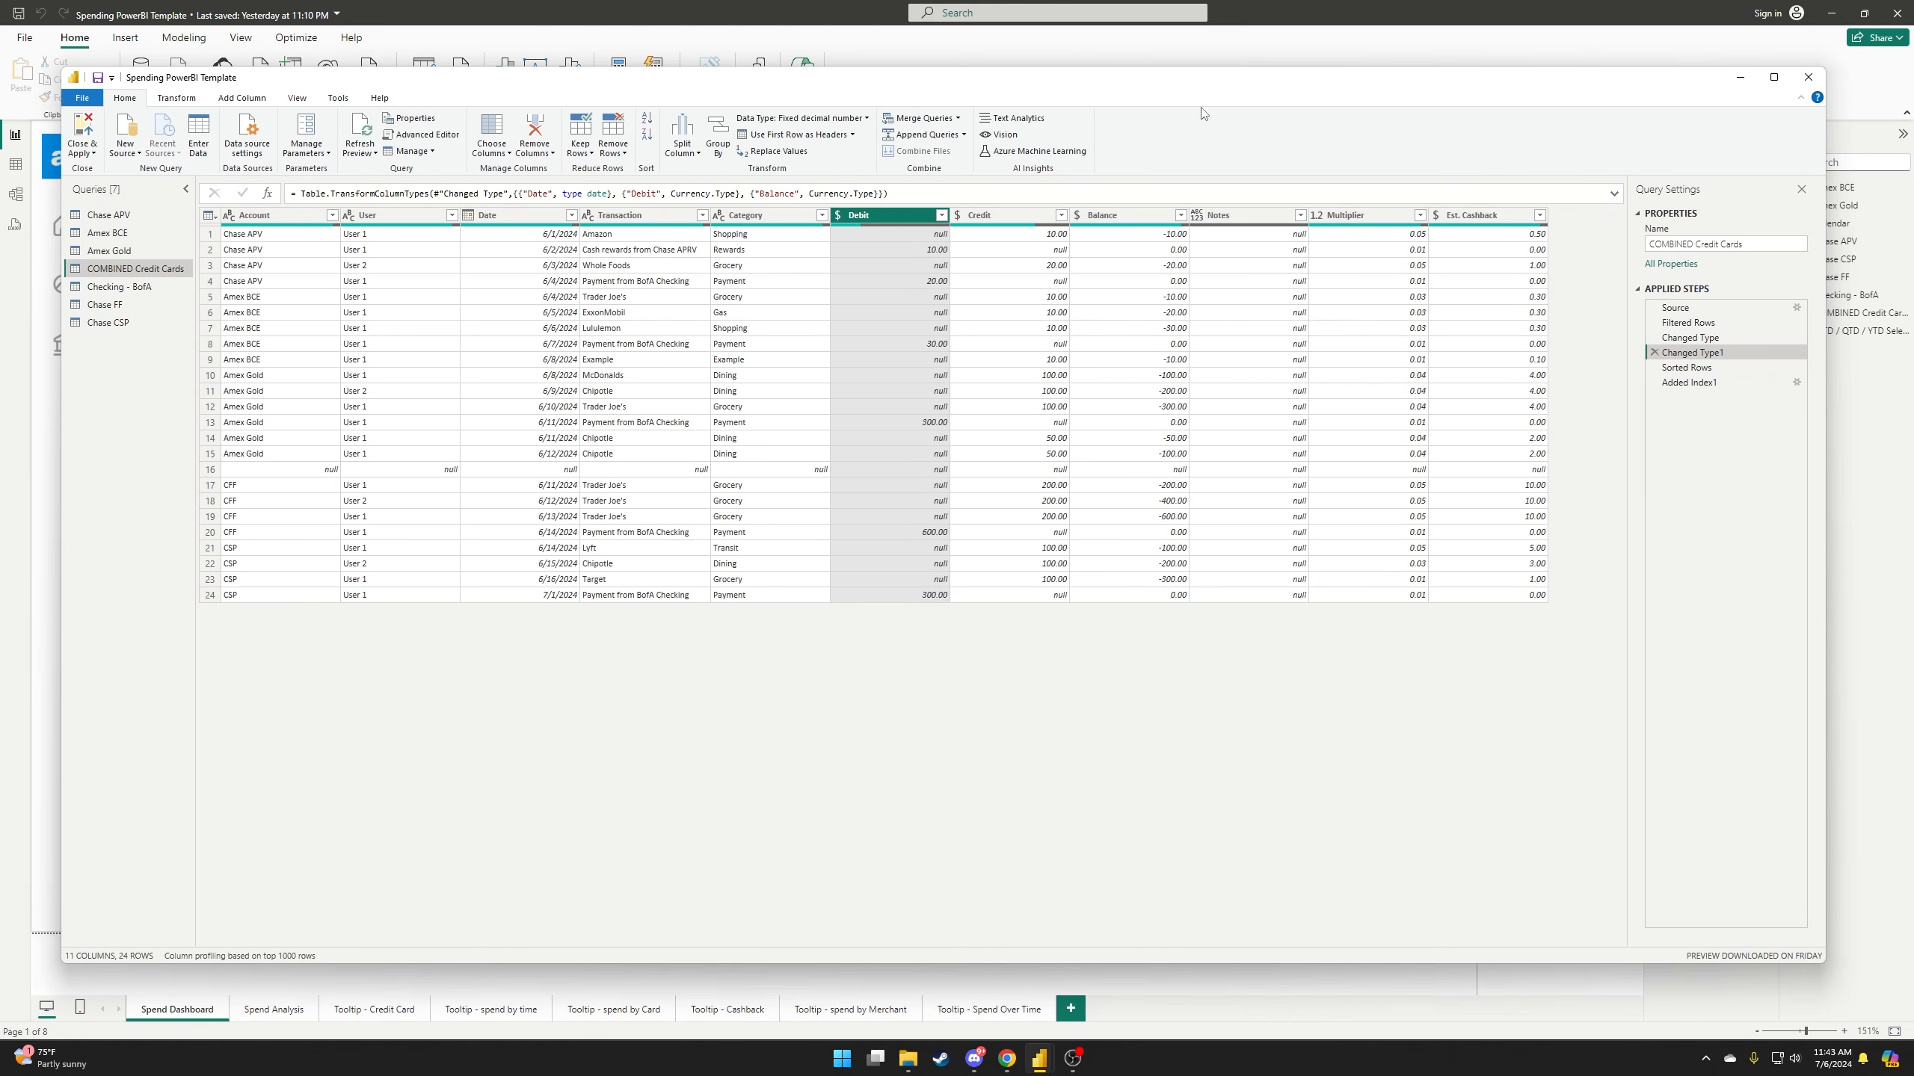
pyautogui.moveTo(1166, 84); pyautogui.dragTo(1158, 81)
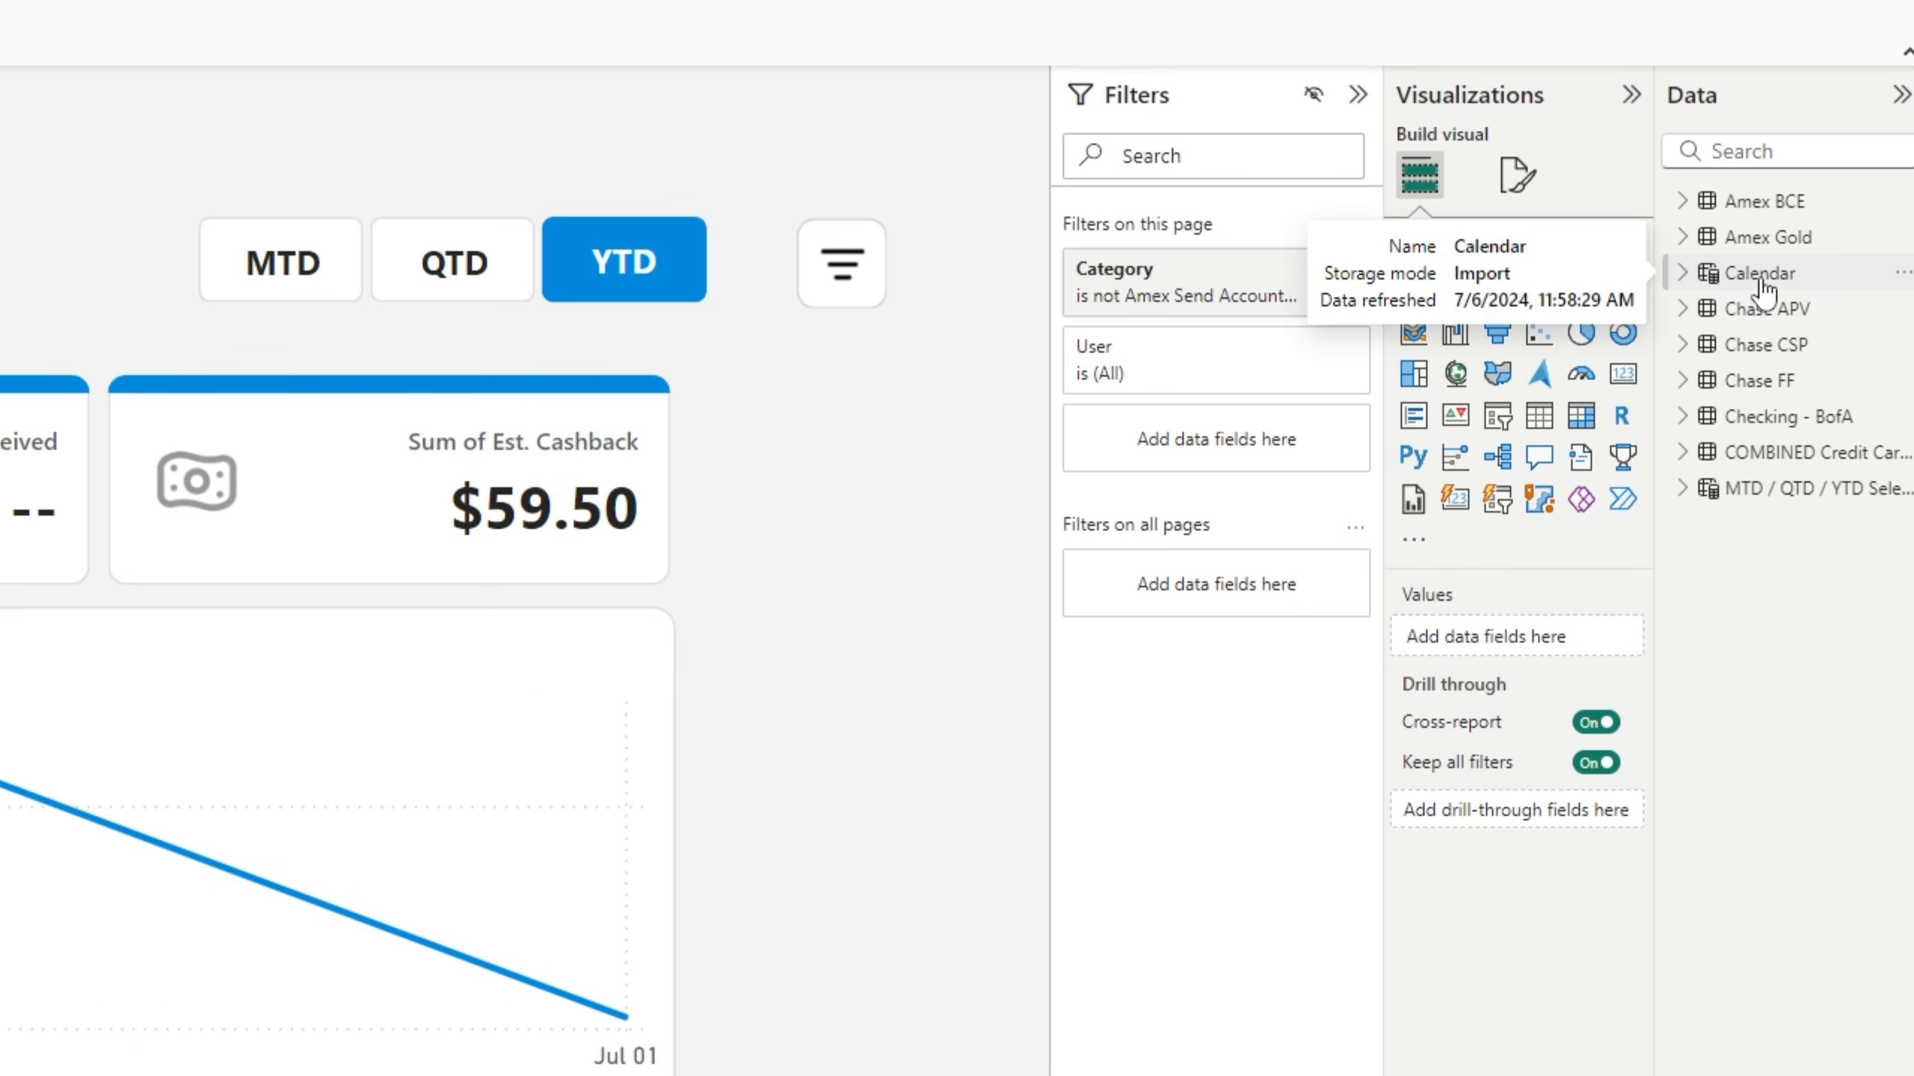
# - Examine the Calendar table's CALENDAR formula, highlighting its MIN and MAX arguments on the COMBINED Credit Cards Date column
pyautogui.click(1755, 490)
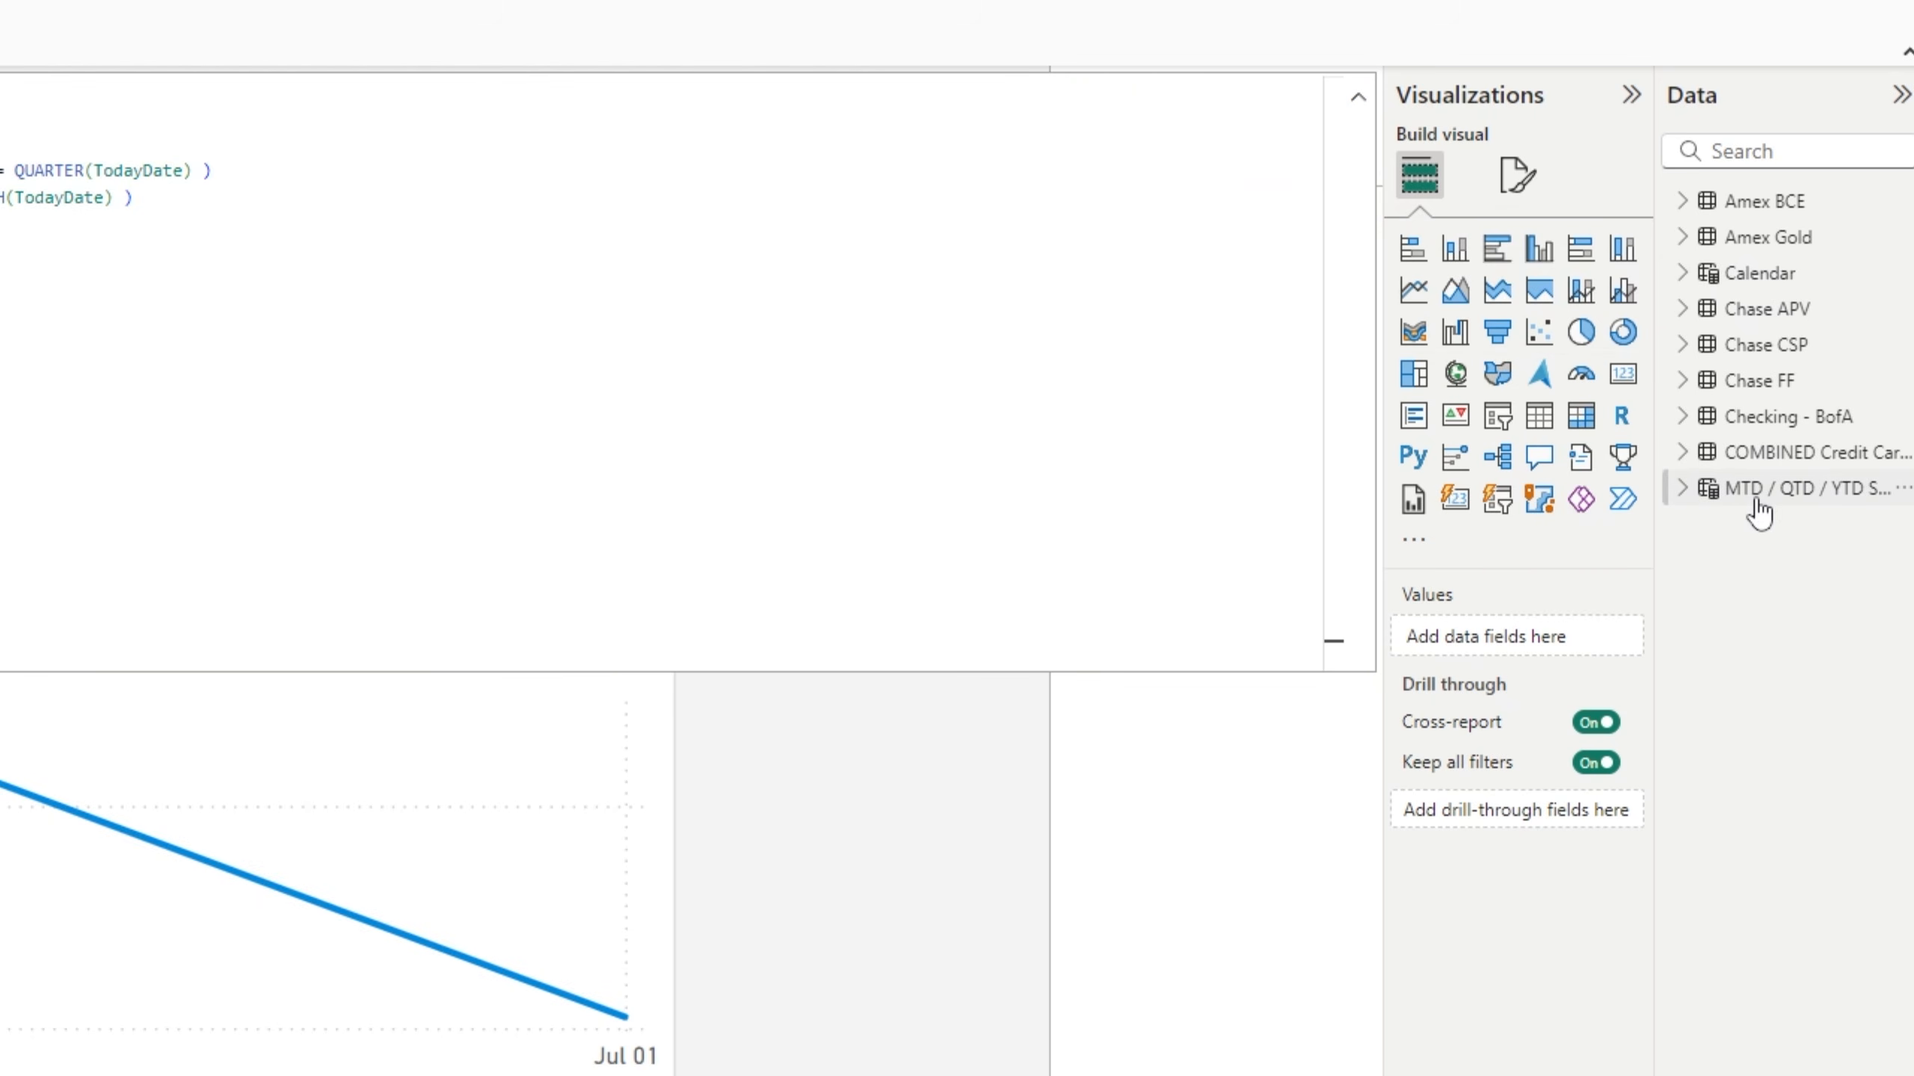
pyautogui.click(1749, 274)
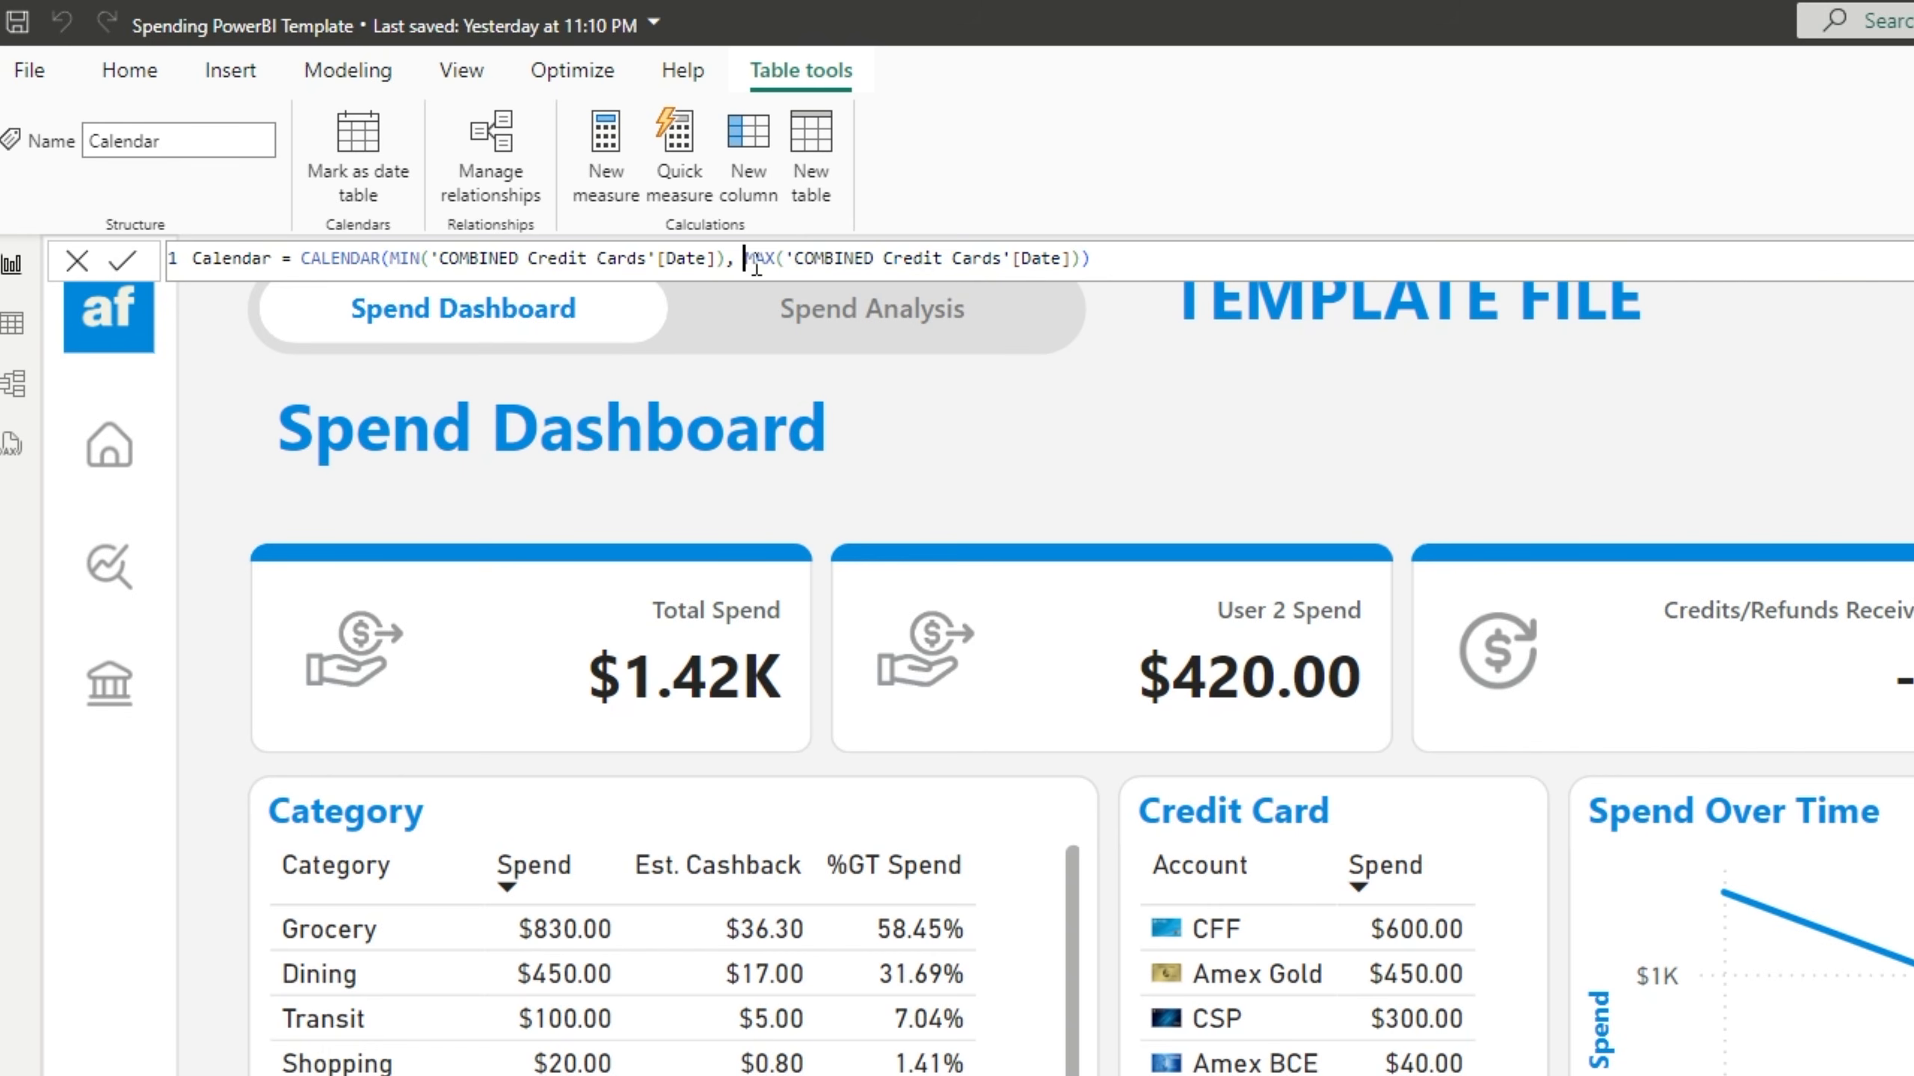
pyautogui.moveTo(746, 260); pyautogui.dragTo(1082, 260)
pyautogui.click(1077, 260)
pyautogui.moveTo(302, 258); pyautogui.dragTo(559, 255)
pyautogui.click(557, 255)
pyautogui.moveTo(390, 258); pyautogui.dragTo(536, 260)
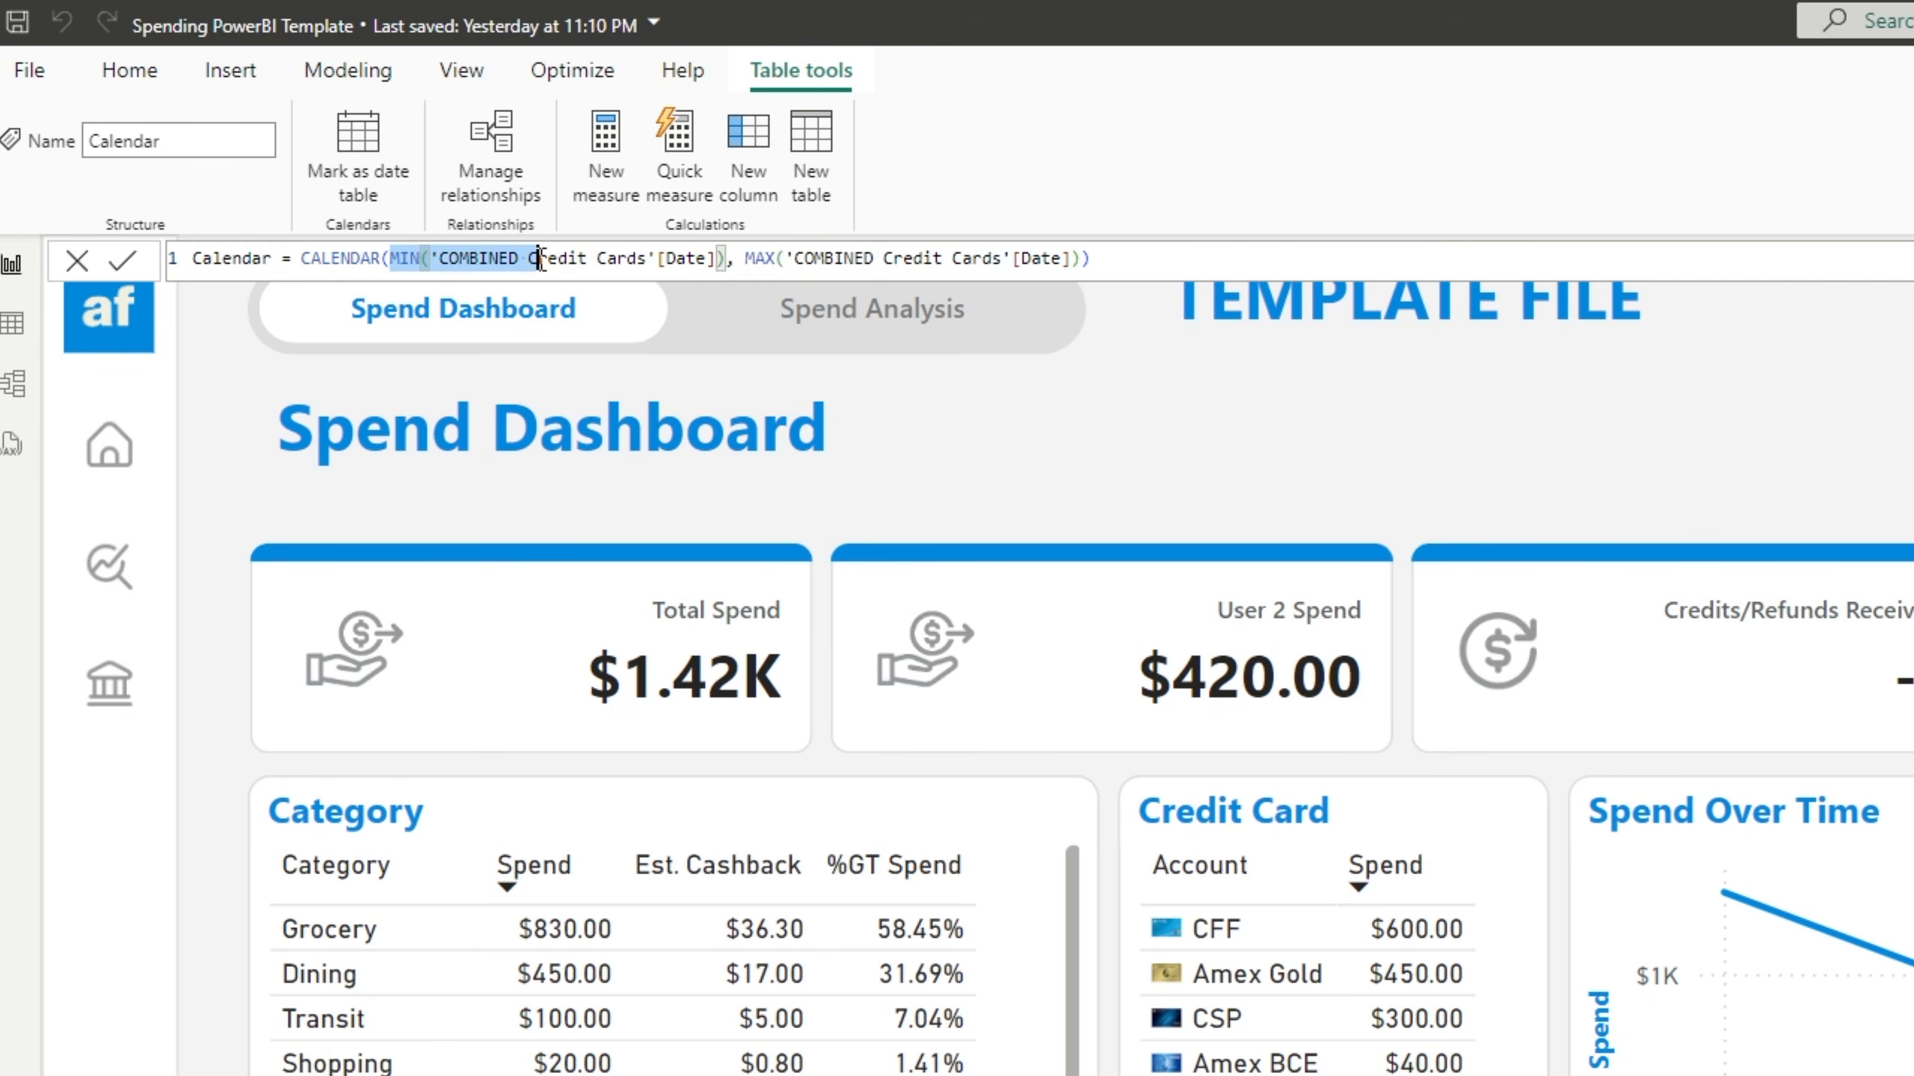
pyautogui.click(537, 260)
pyautogui.moveTo(775, 260); pyautogui.dragTo(1012, 258)
pyautogui.click(902, 260)
pyautogui.click(1012, 258)
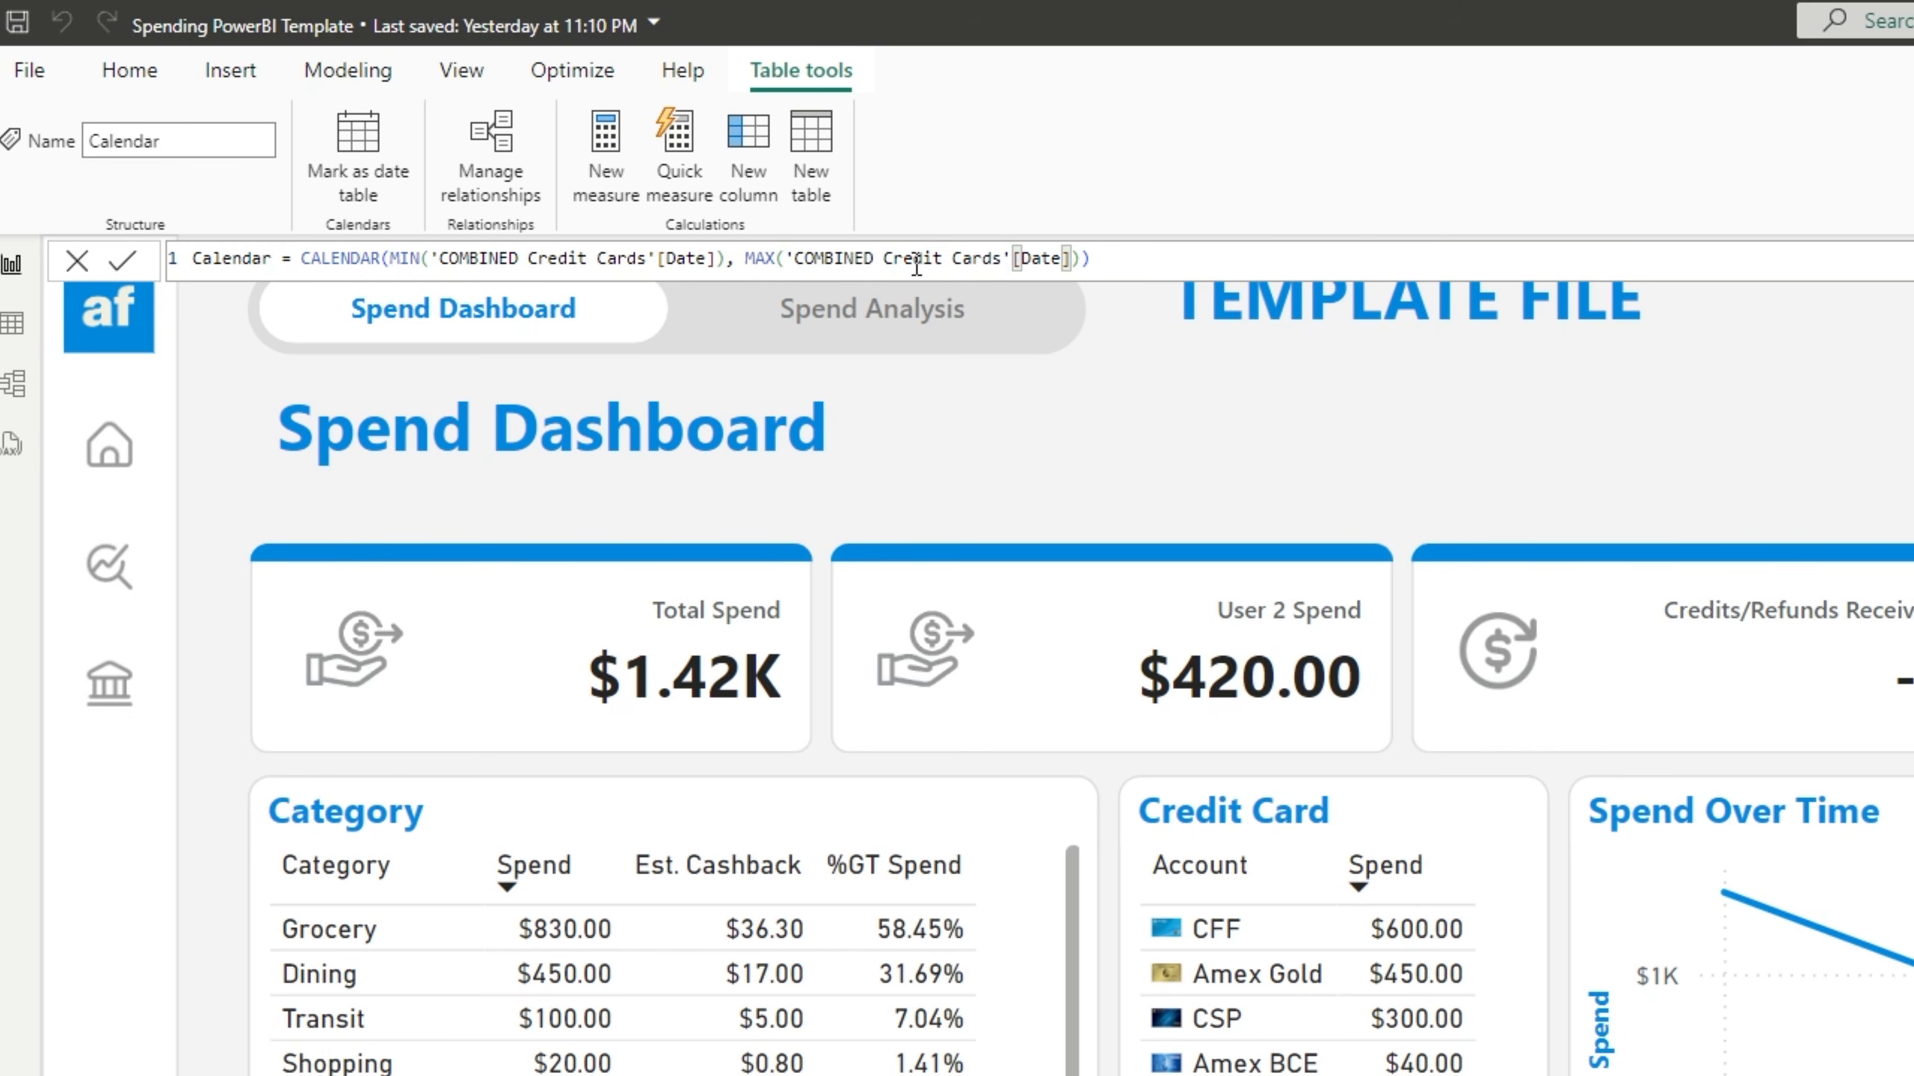
pyautogui.moveTo(787, 260); pyautogui.dragTo(1032, 265)
pyautogui.click(1014, 260)
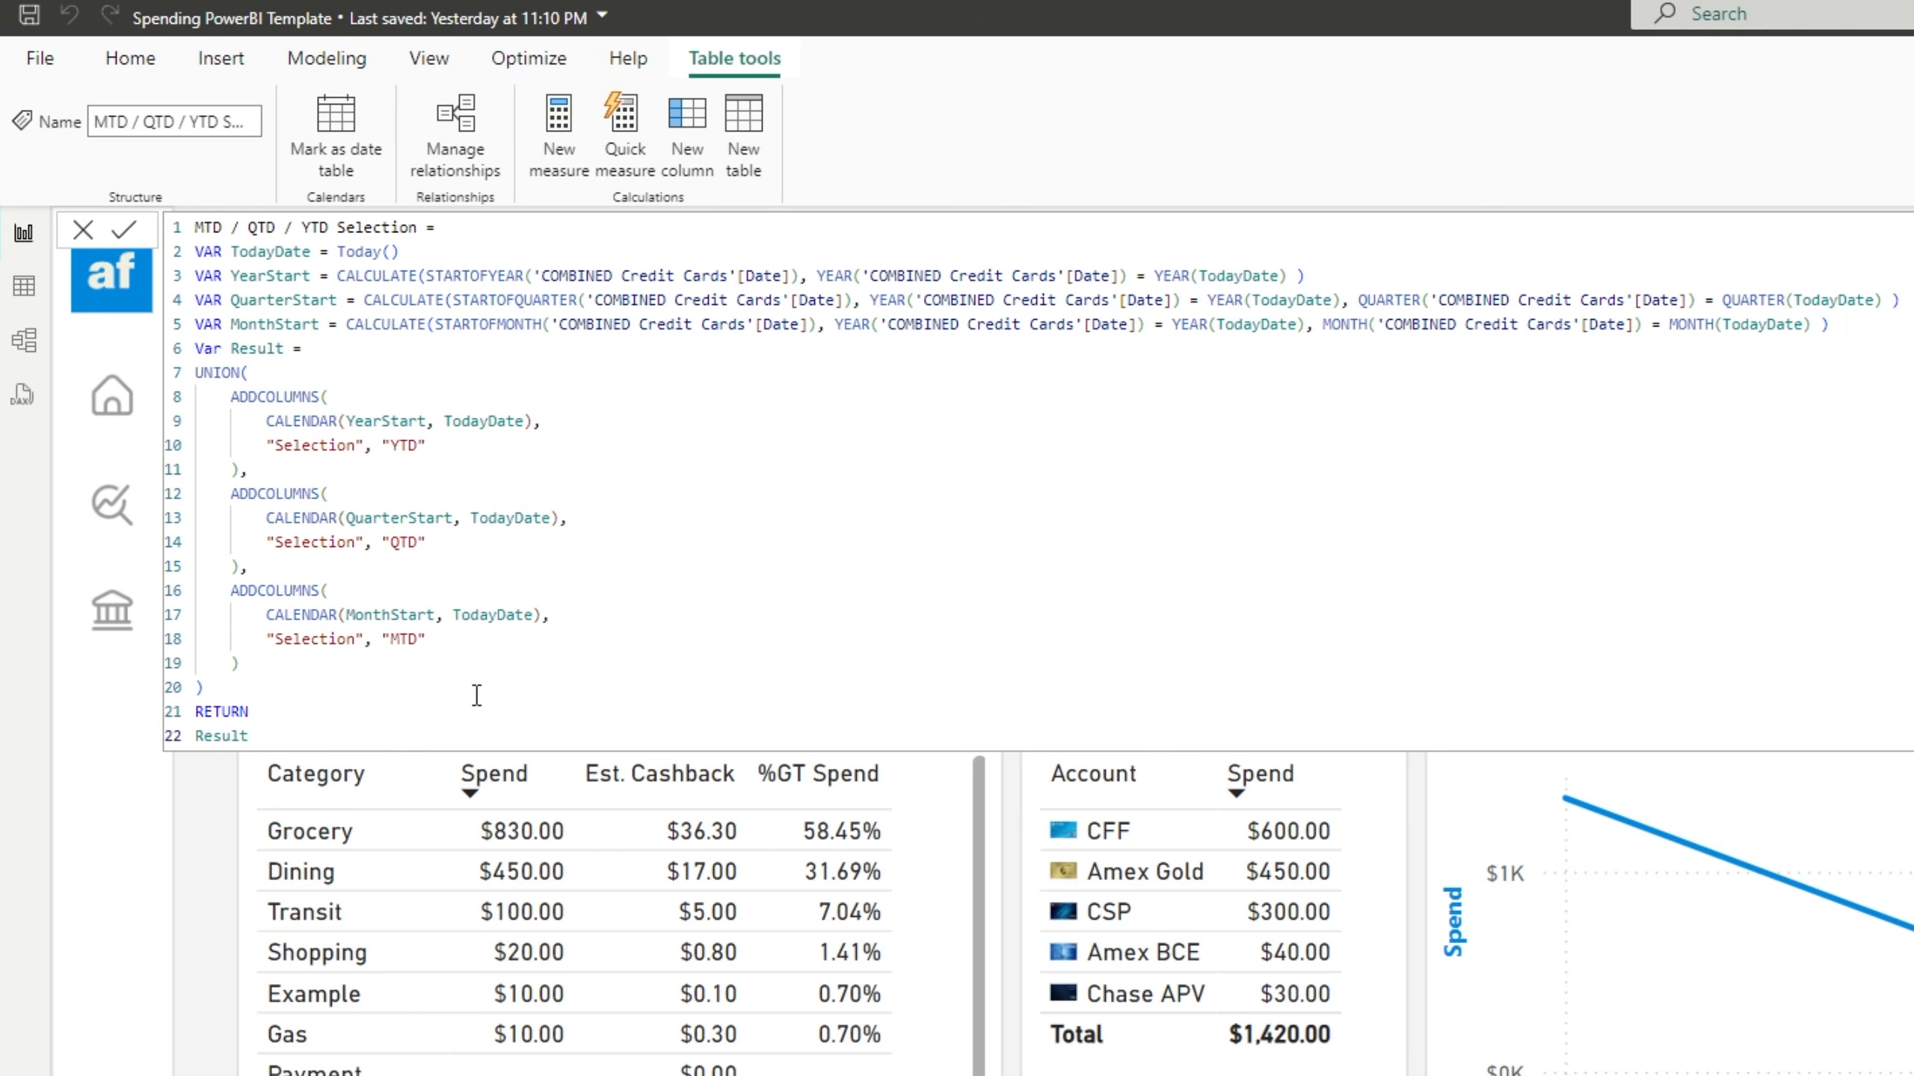
# - Highlight the YTD, QTD and MTD ADDCOLUMNS blocks in the MTD / QTD / YTD Selection table's formula
pyautogui.moveTo(286, 426); pyautogui.dragTo(504, 649)
pyautogui.click(503, 652)
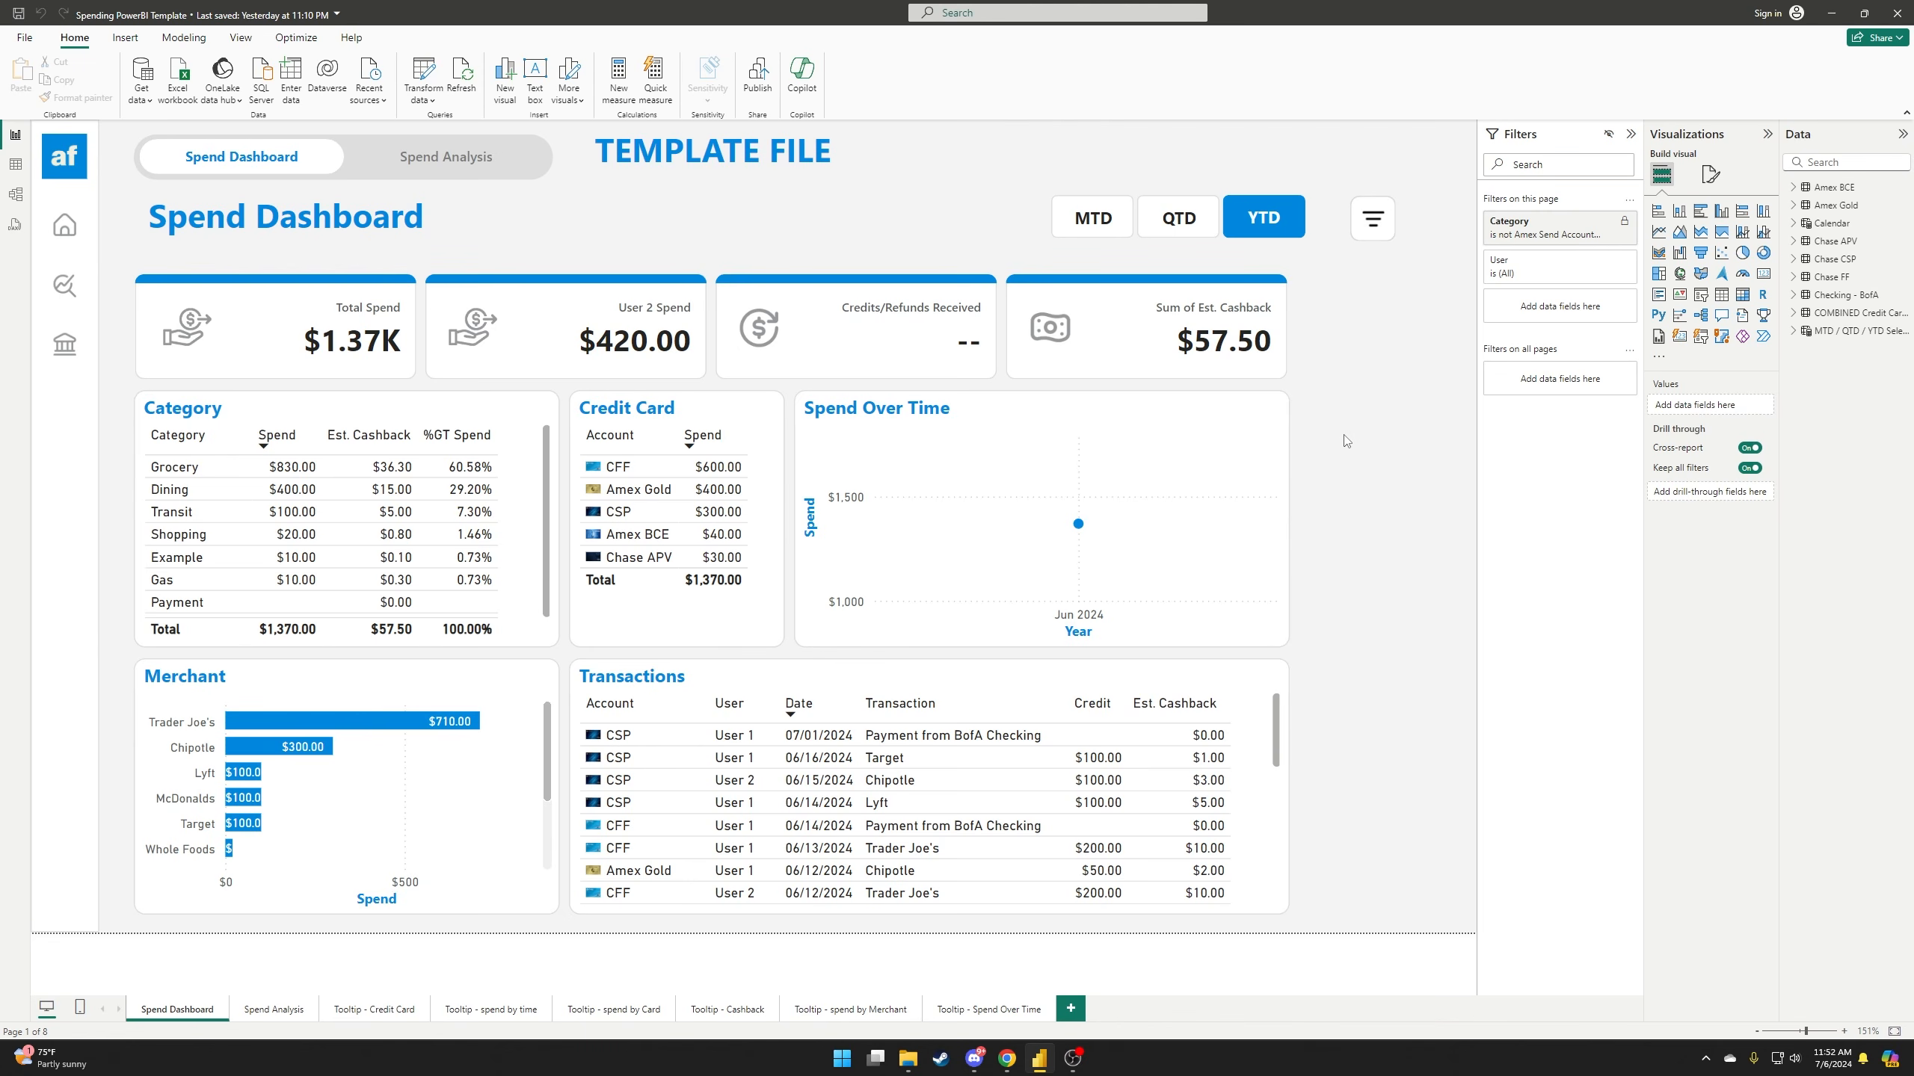
# - Open the data model diagram and move the COMBINED Credit Cards and MTD / QTD / YTD Selection tables farther apart around Calendar
pyautogui.click(15, 196)
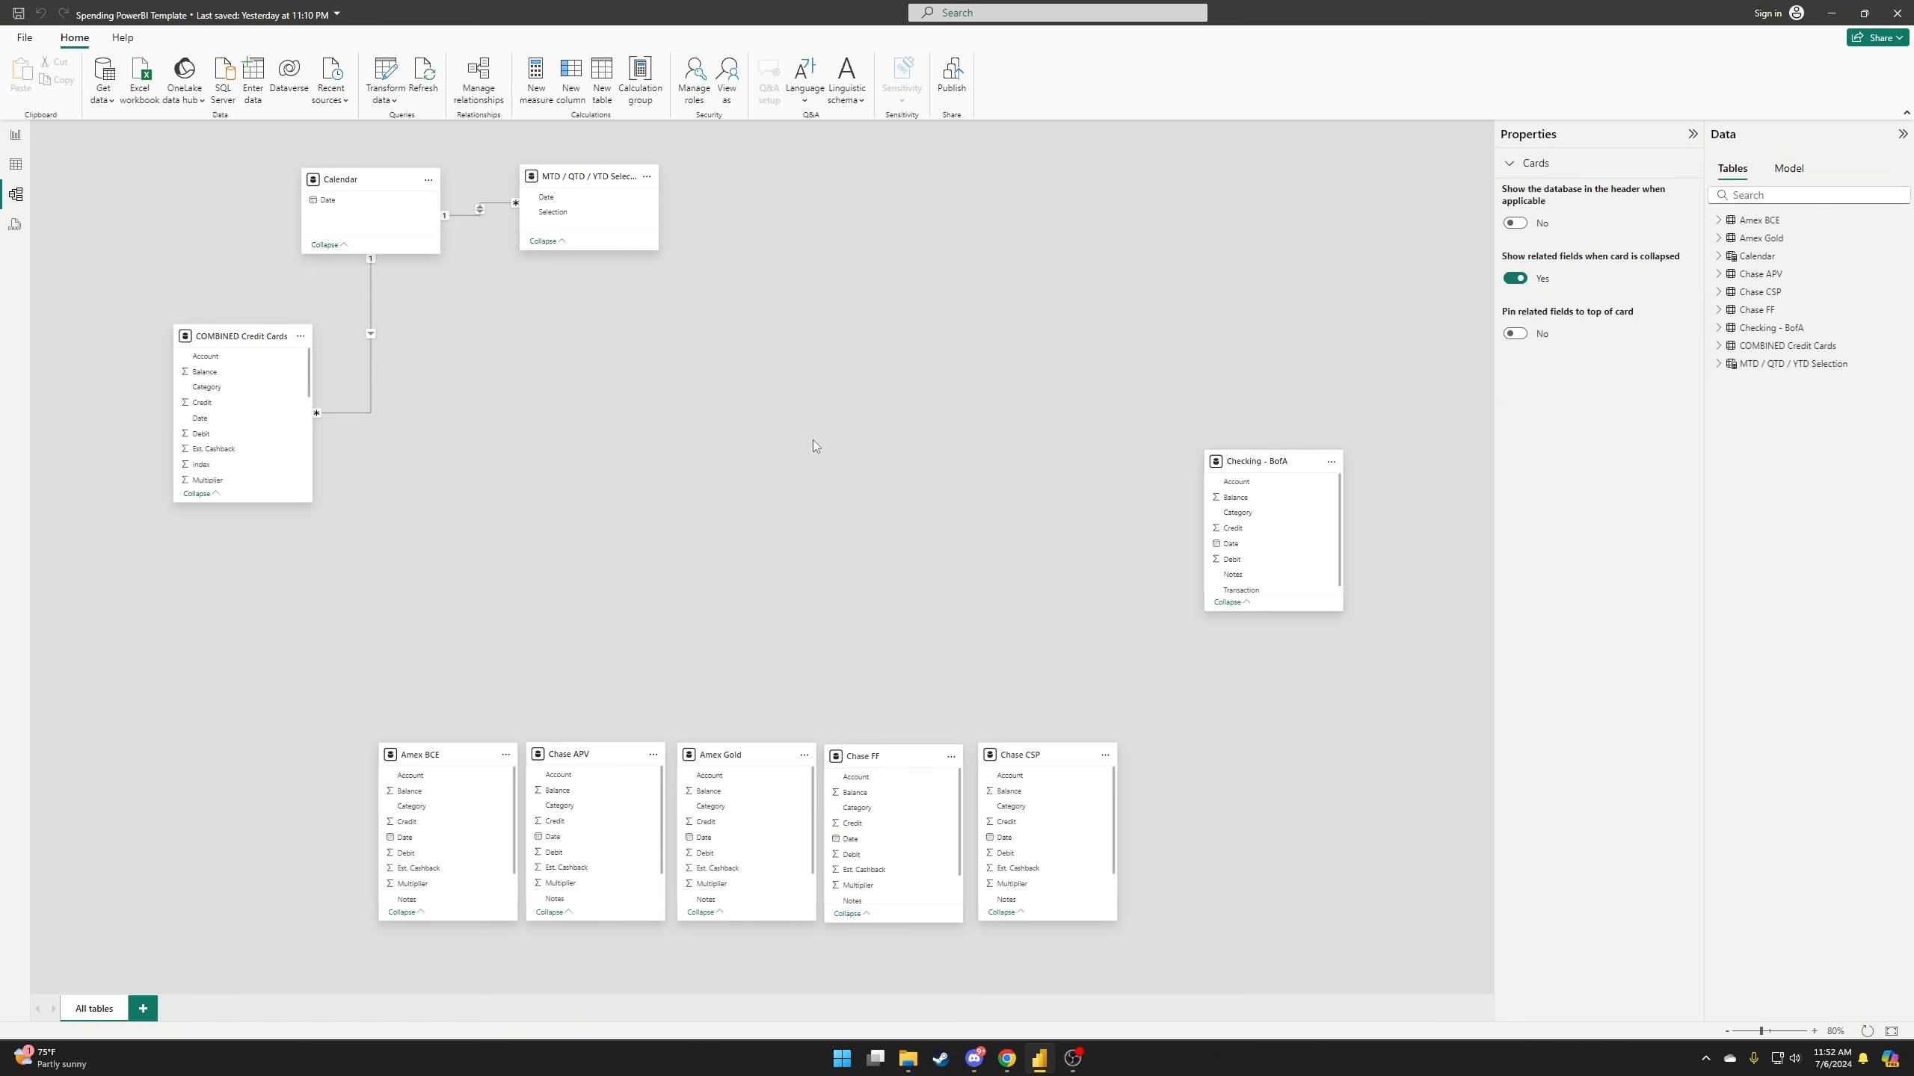
pyautogui.moveTo(210, 336); pyautogui.dragTo(215, 310)
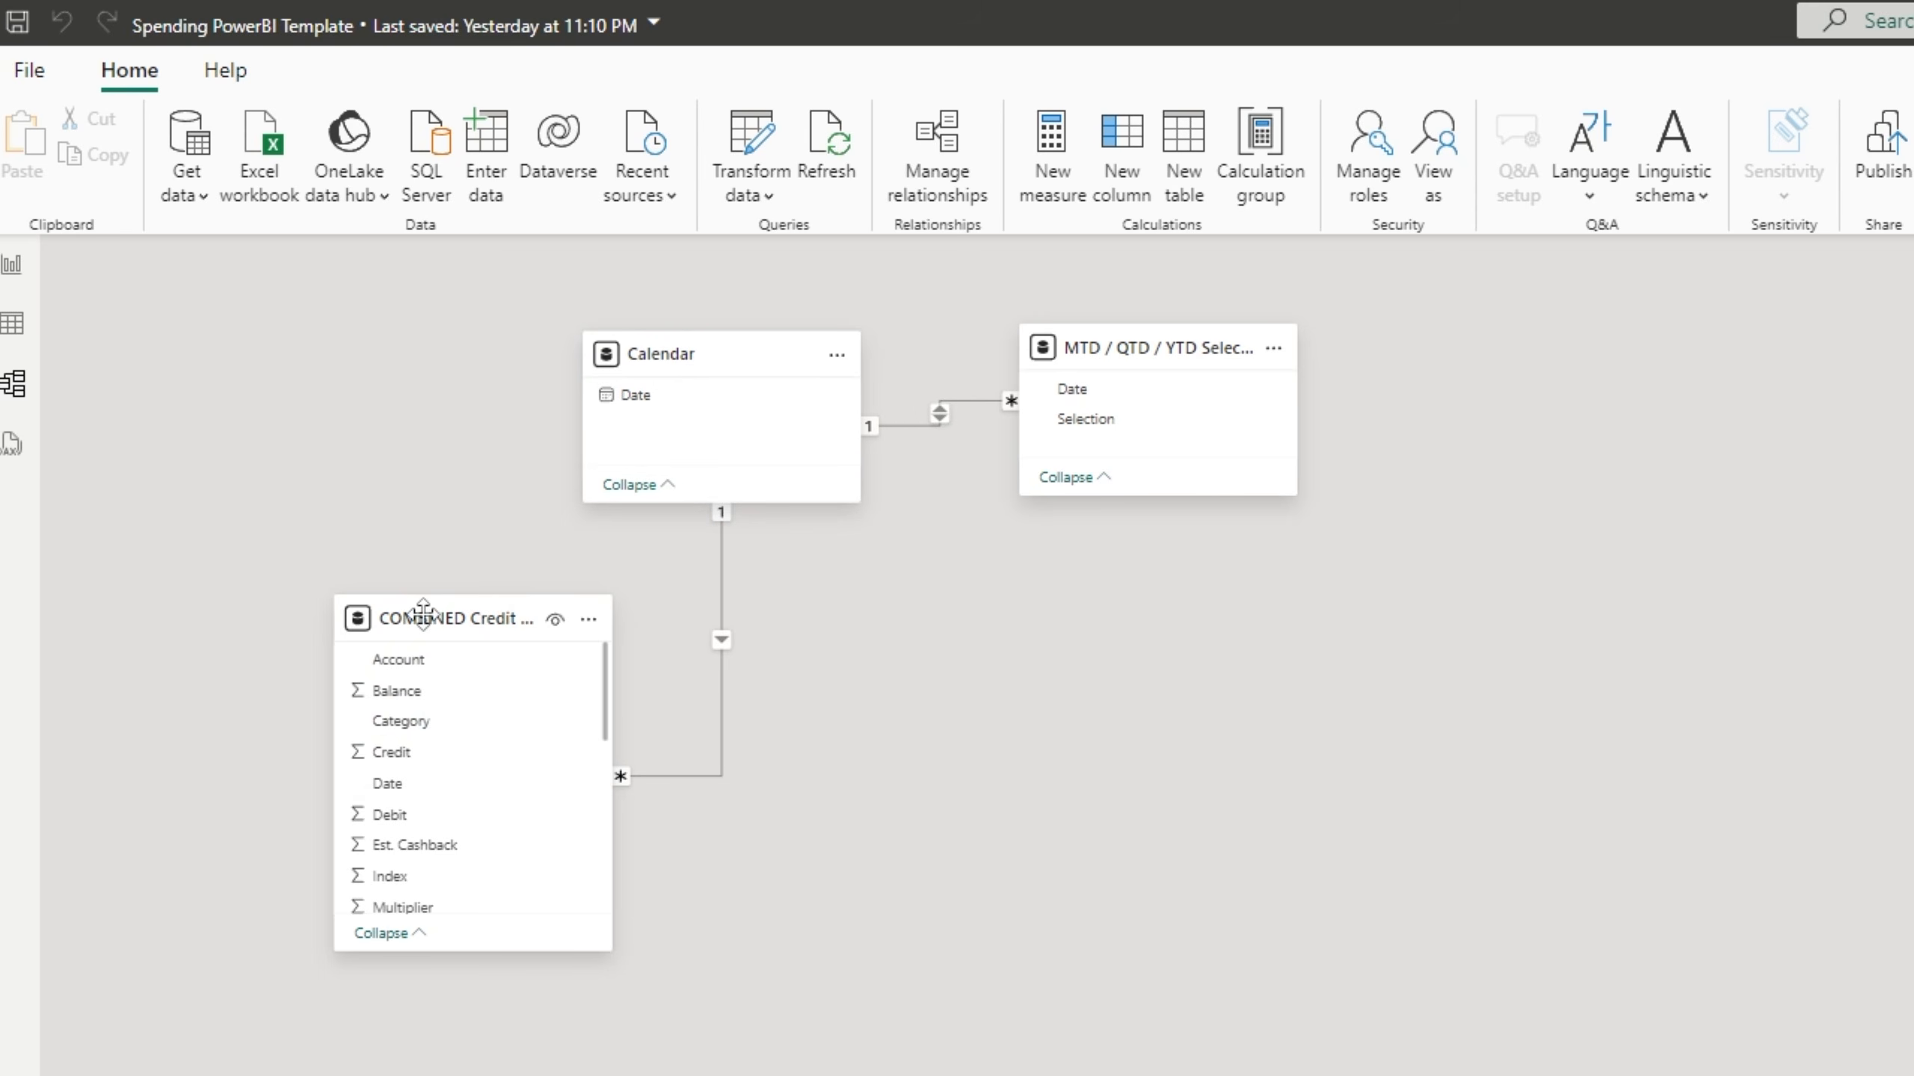
pyautogui.moveTo(431, 622); pyautogui.dragTo(323, 624)
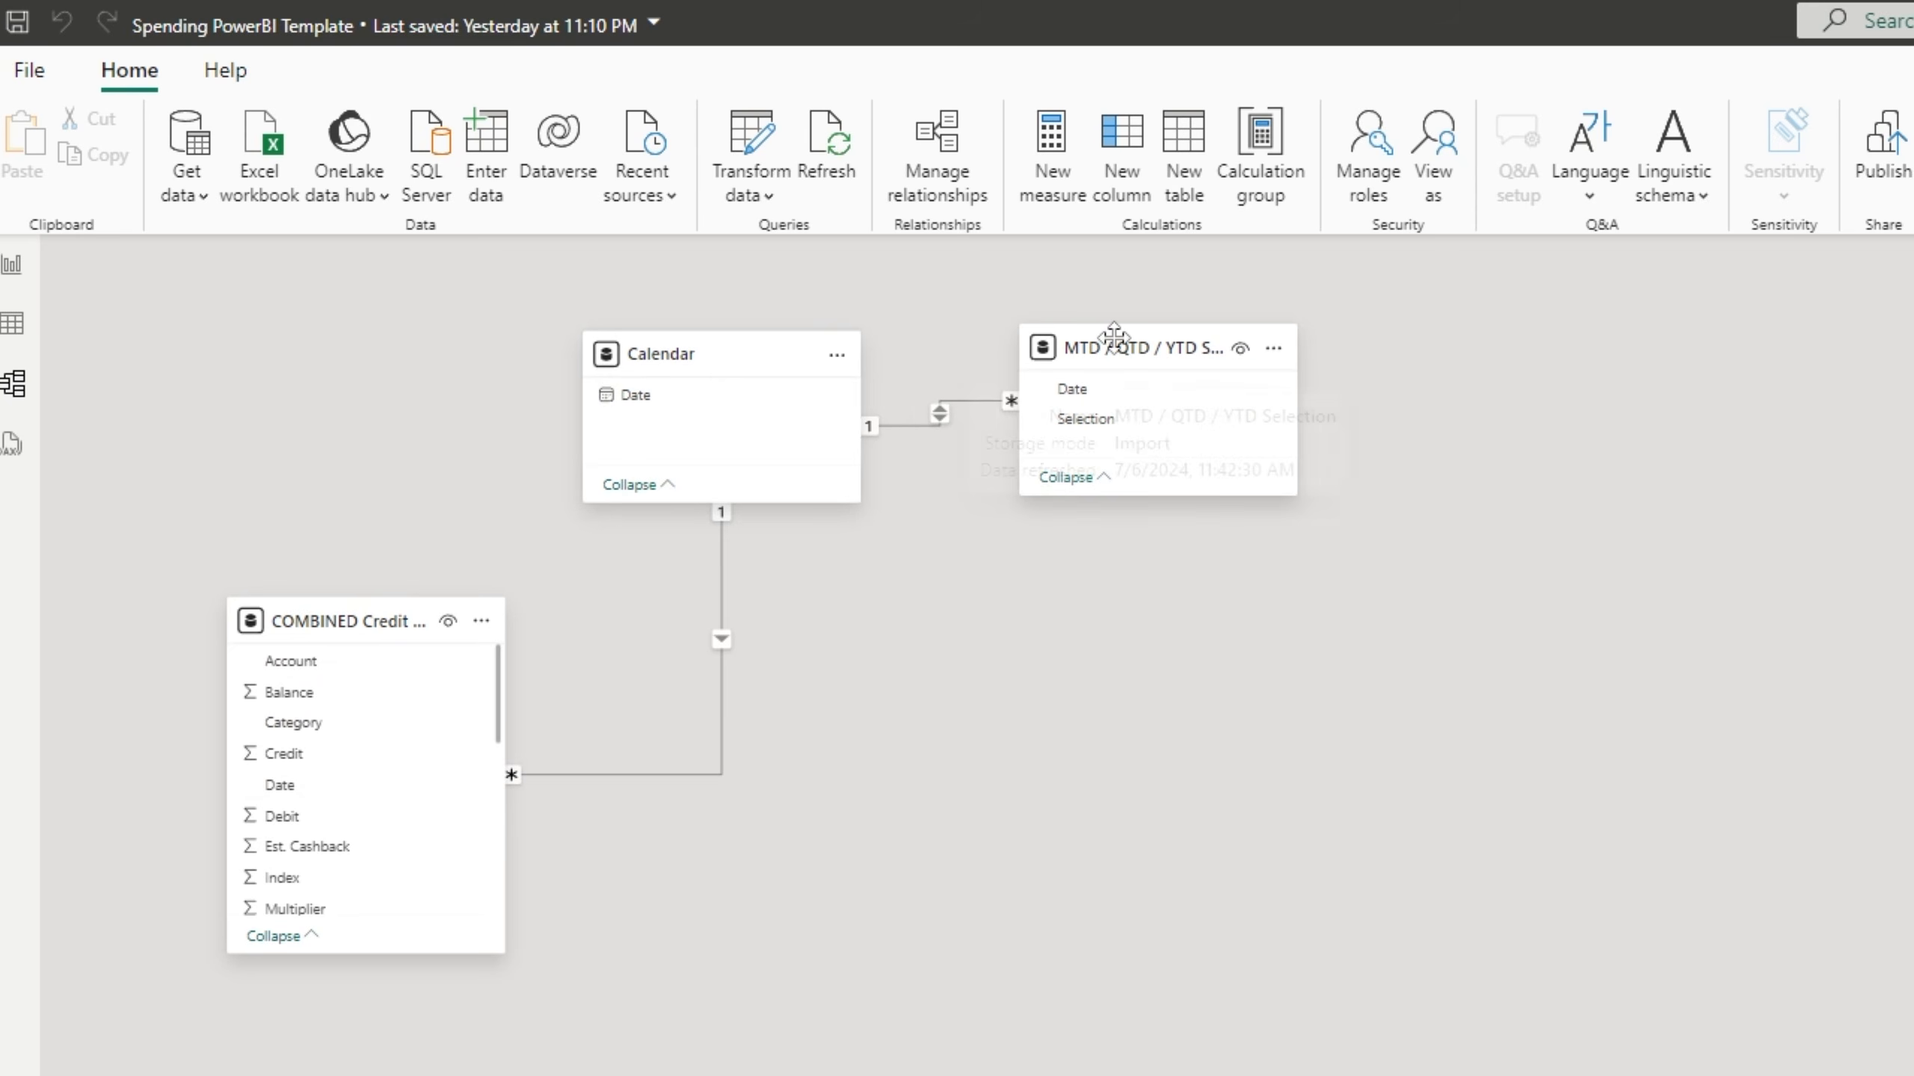
pyautogui.moveTo(1119, 344); pyautogui.dragTo(1338, 348)
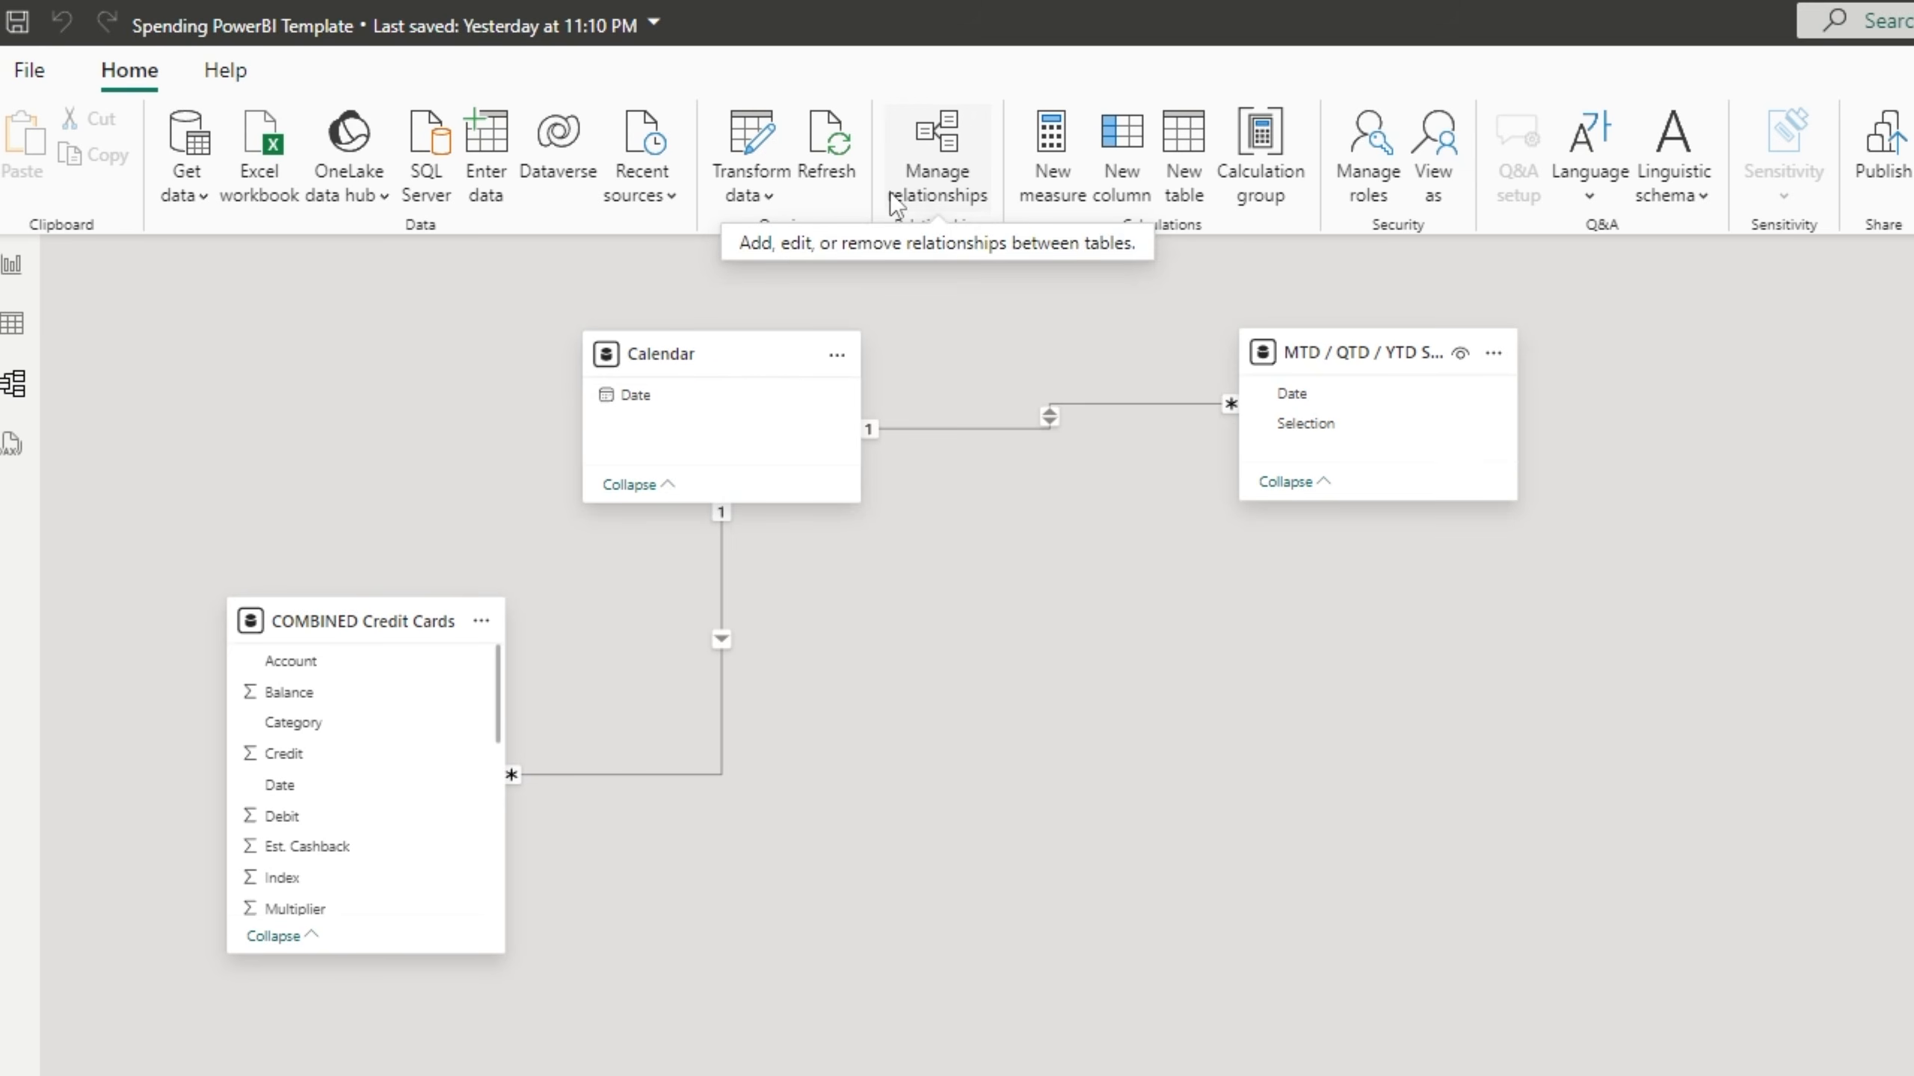
# - Review the cardinality and cross-filter direction of the relationship from MTD / QTD / YTD Selection to Calendar, then save and close the relationship dialogs
pyautogui.click(928, 163)
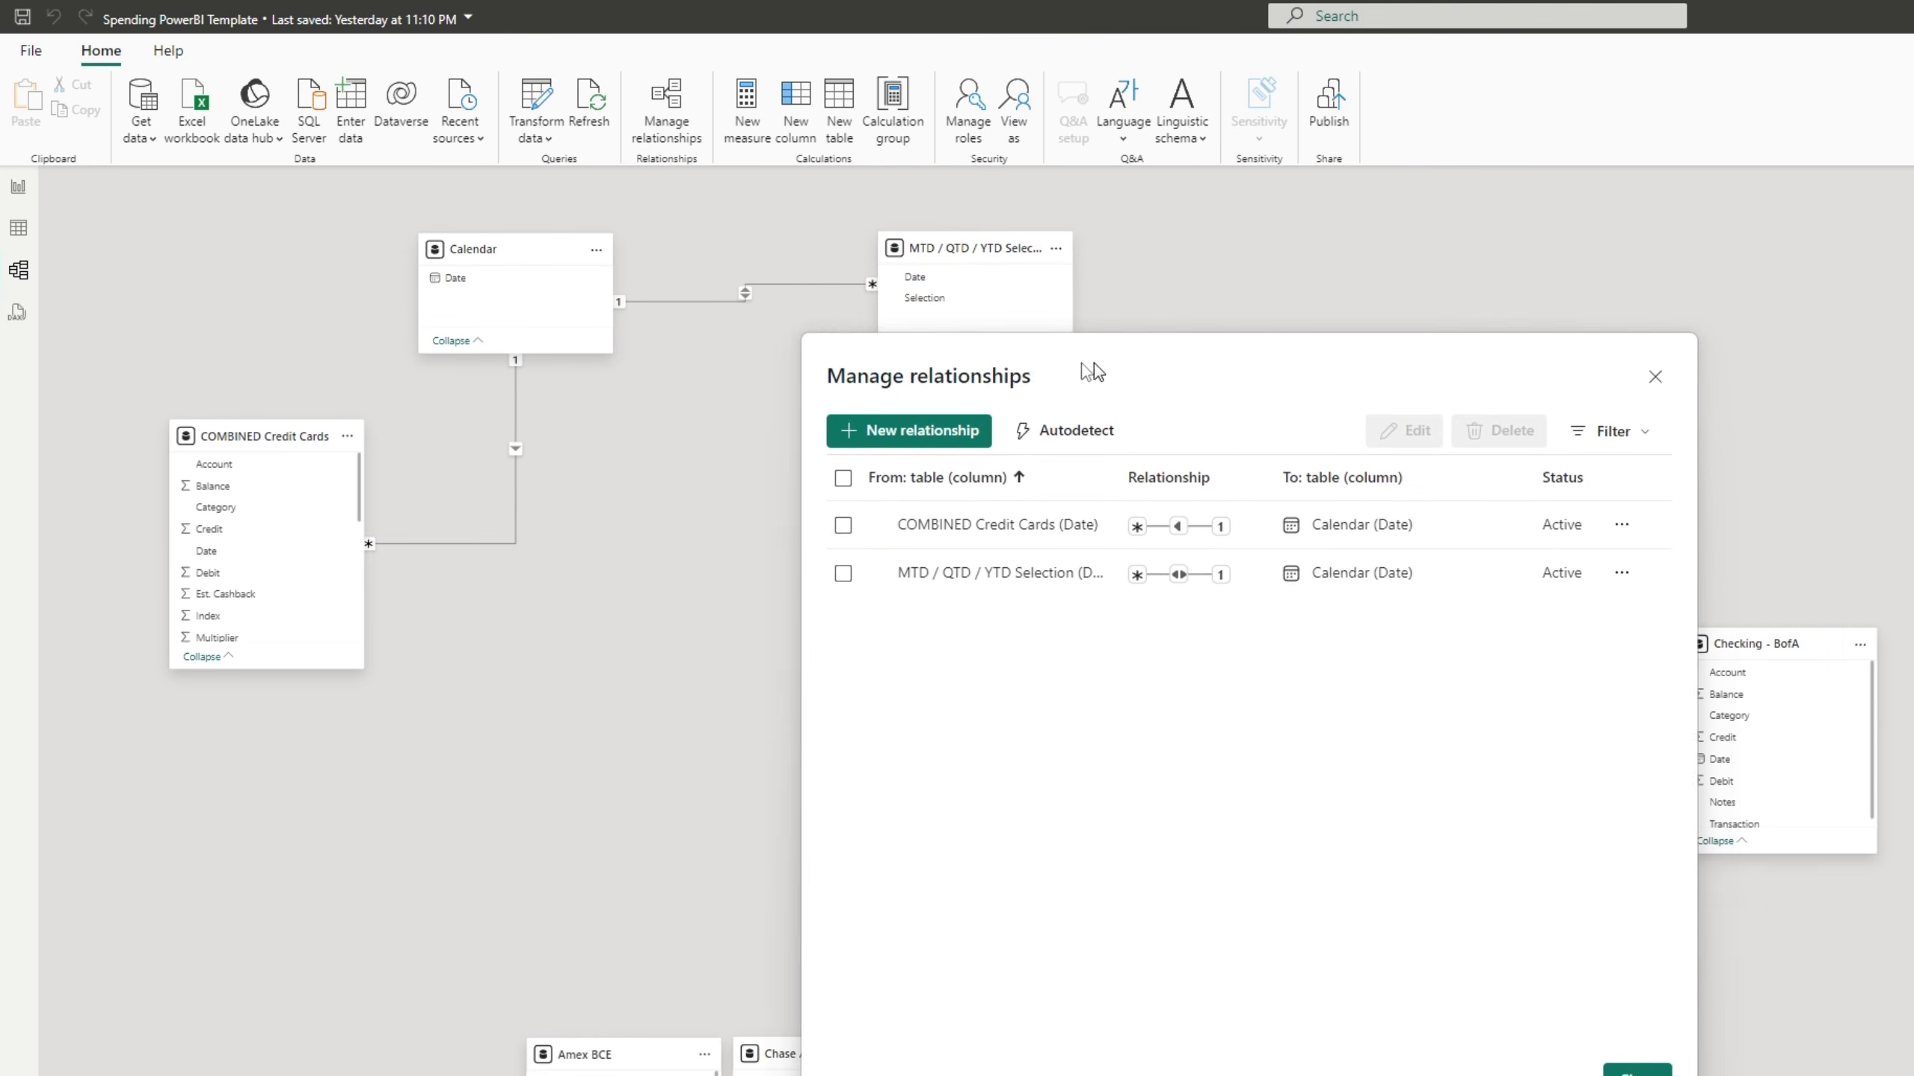
pyautogui.moveTo(831, 202); pyautogui.dragTo(970, 252)
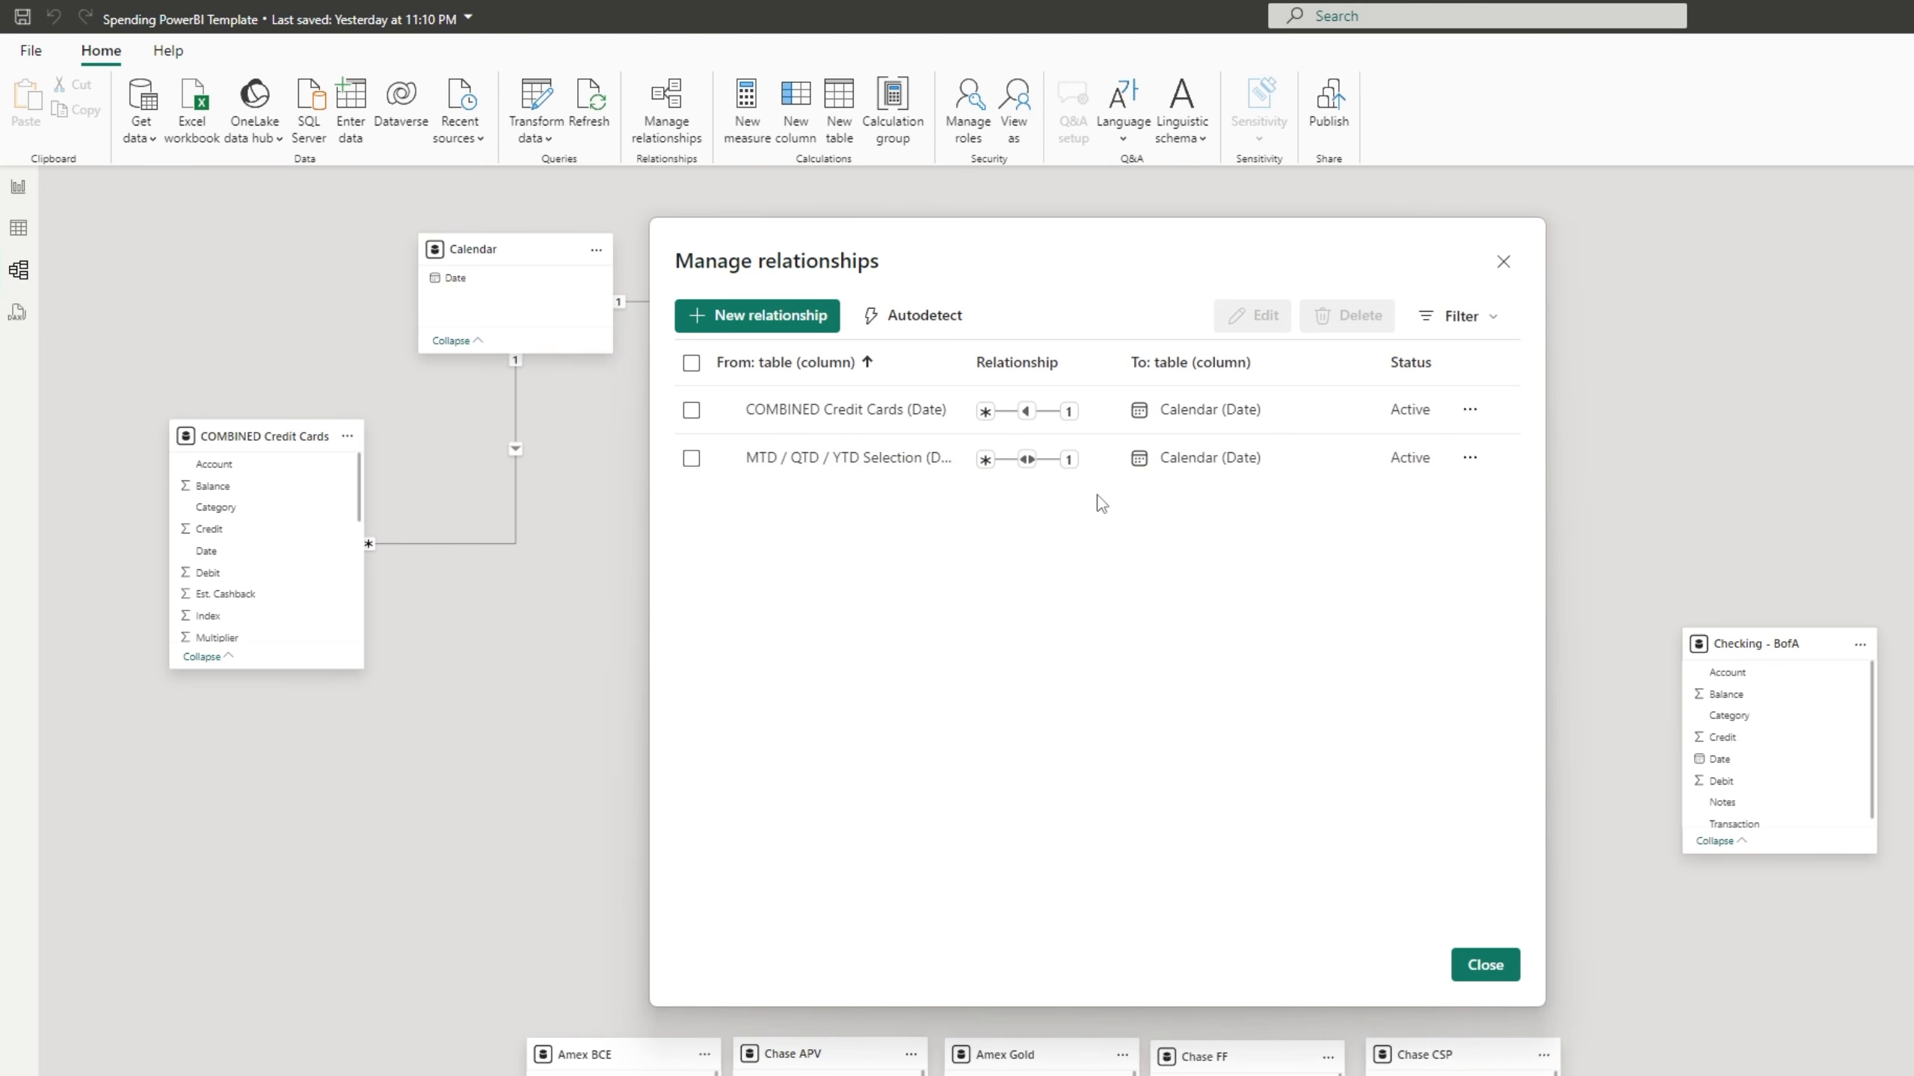
pyautogui.click(1470, 457)
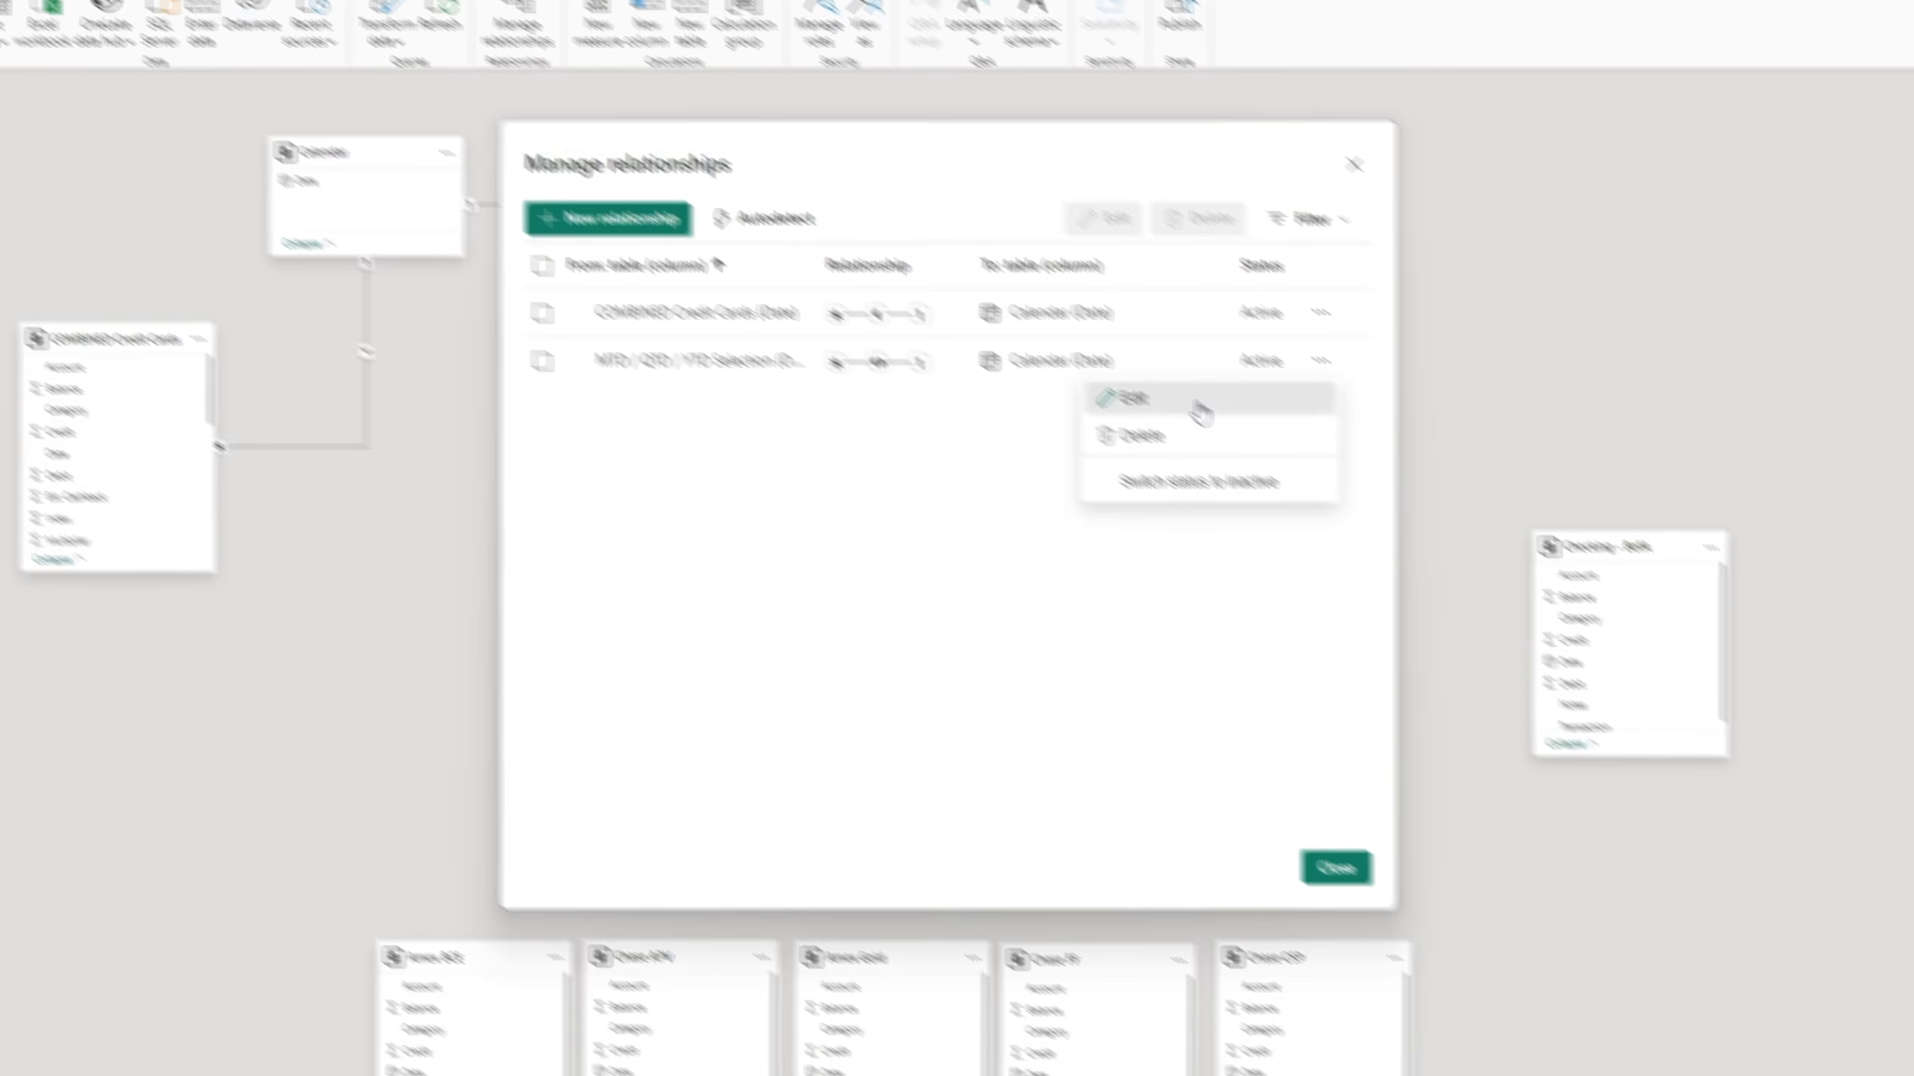
pyautogui.click(1280, 498)
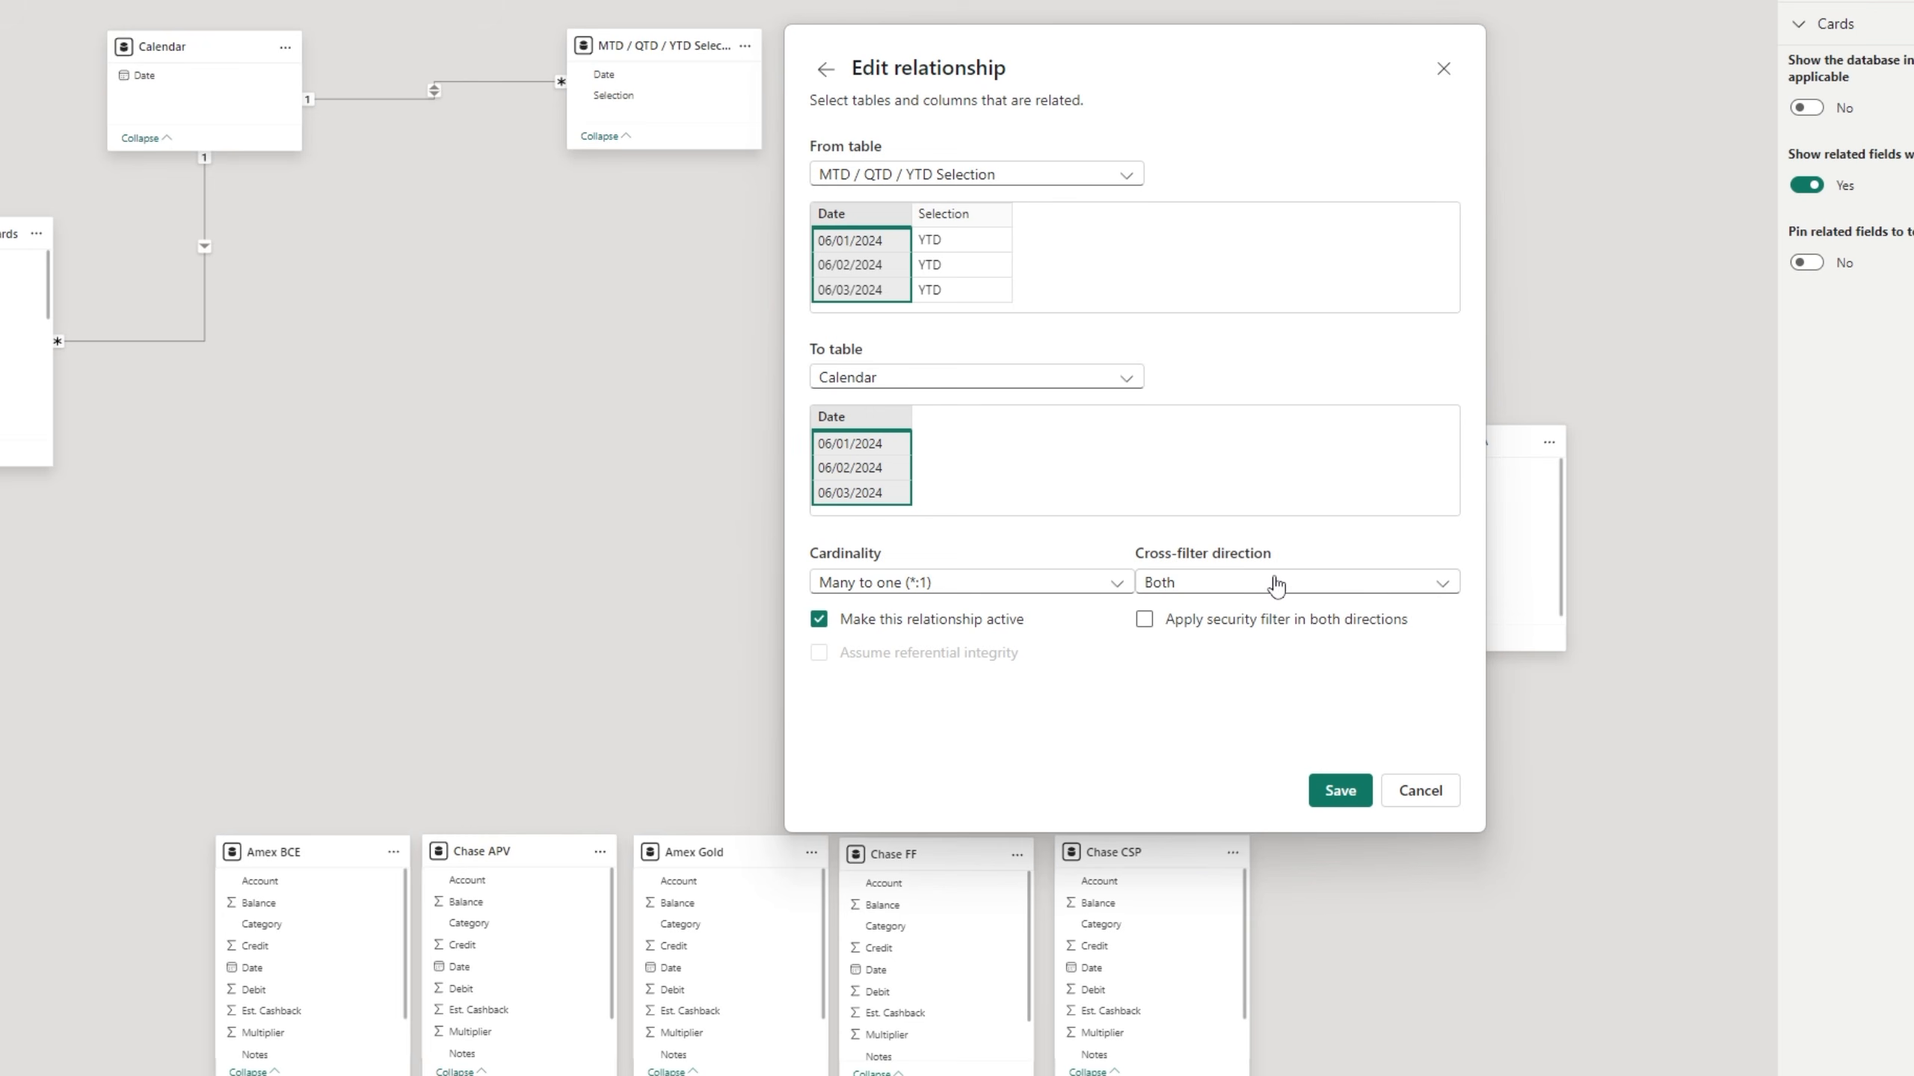
pyautogui.click(1341, 791)
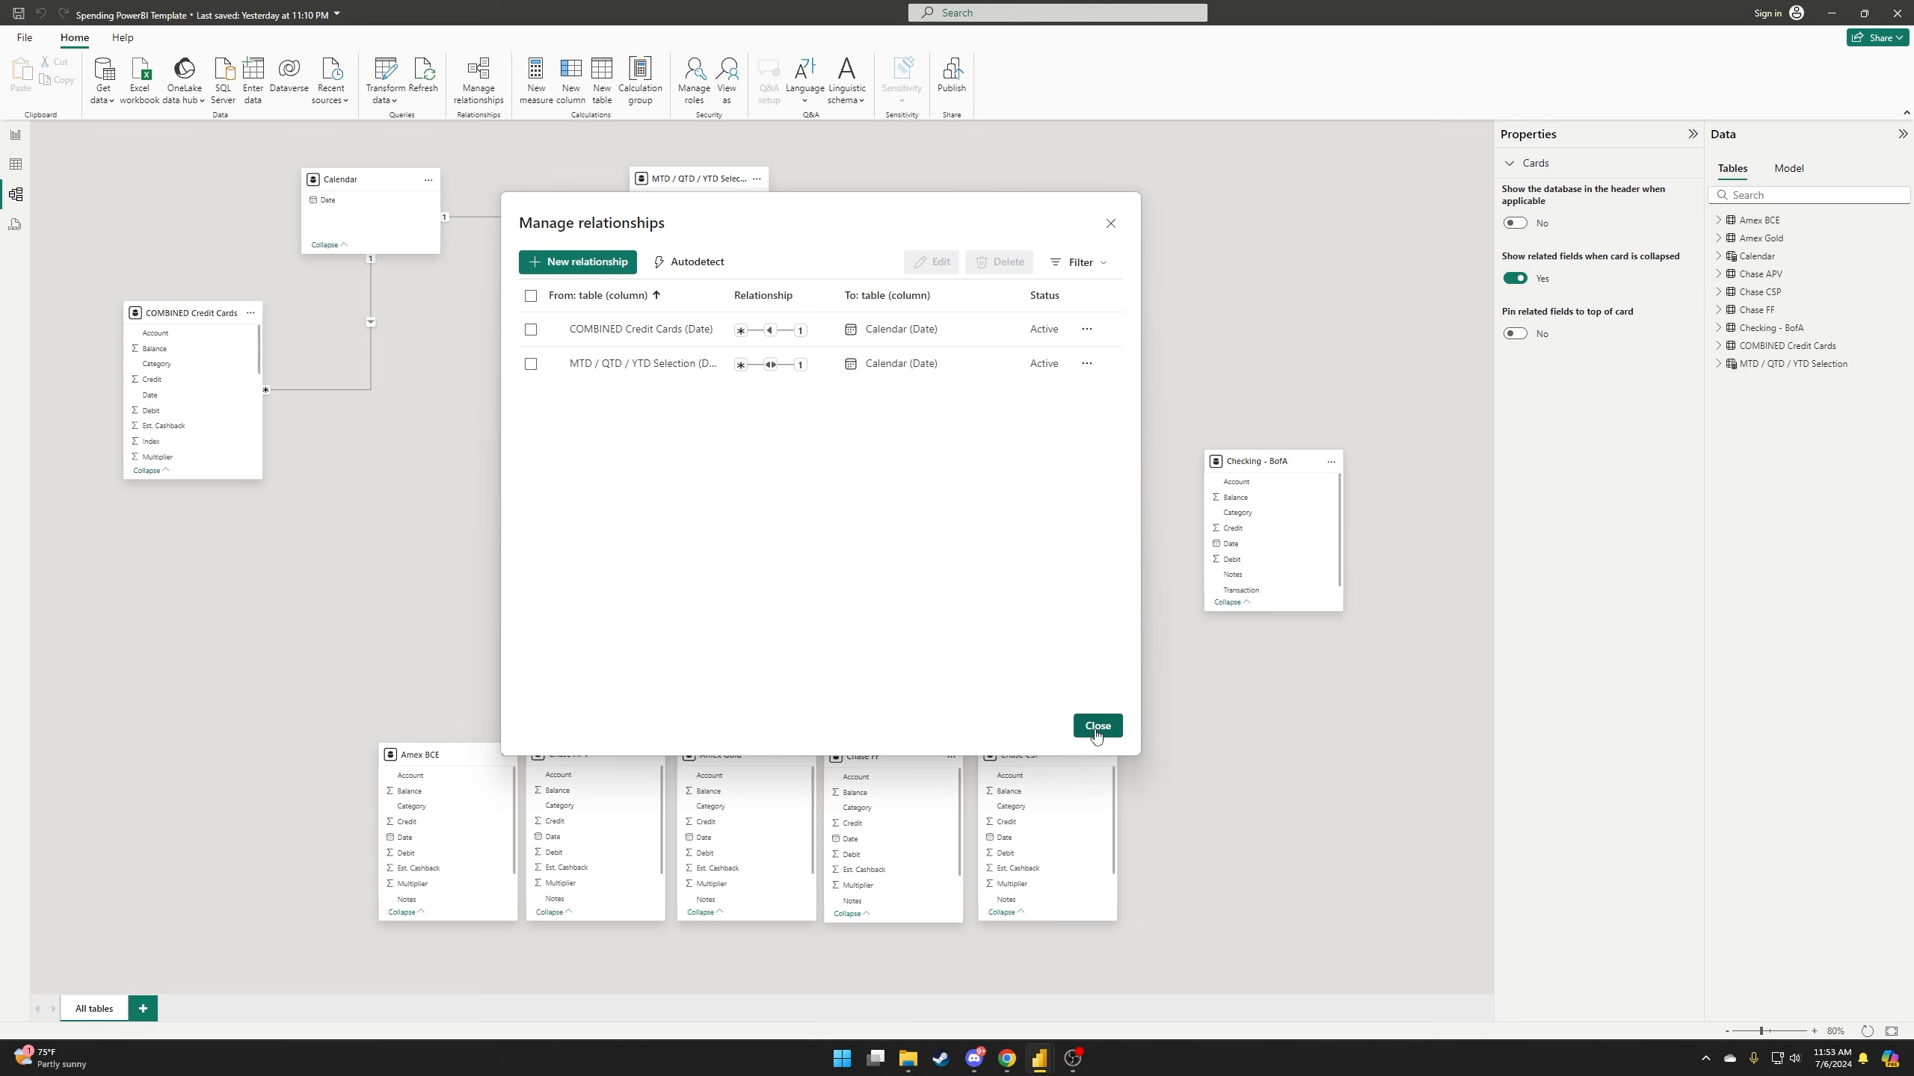
pyautogui.click(1096, 726)
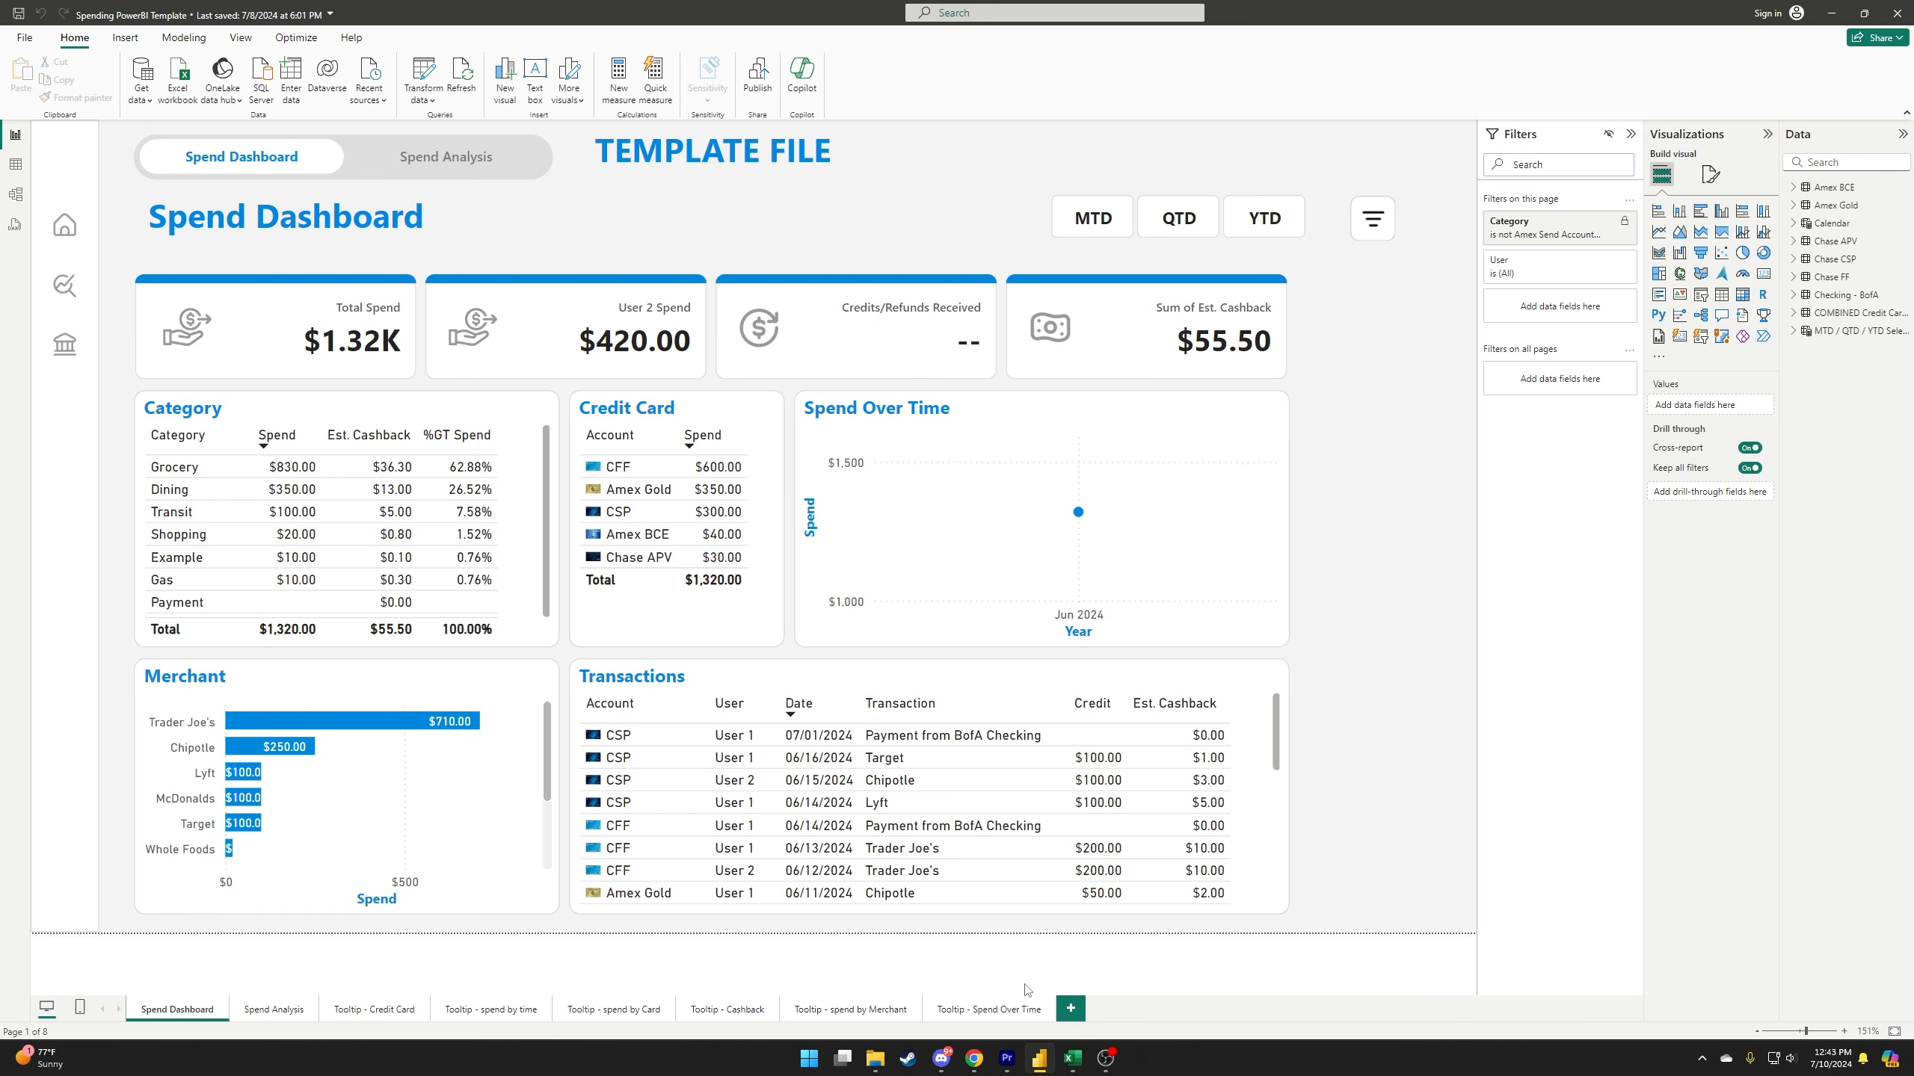
# - Switch to the Excel workbook and start a transaction in row 7 with account Amex Gold and user User 1
pyautogui.click(1072, 1059)
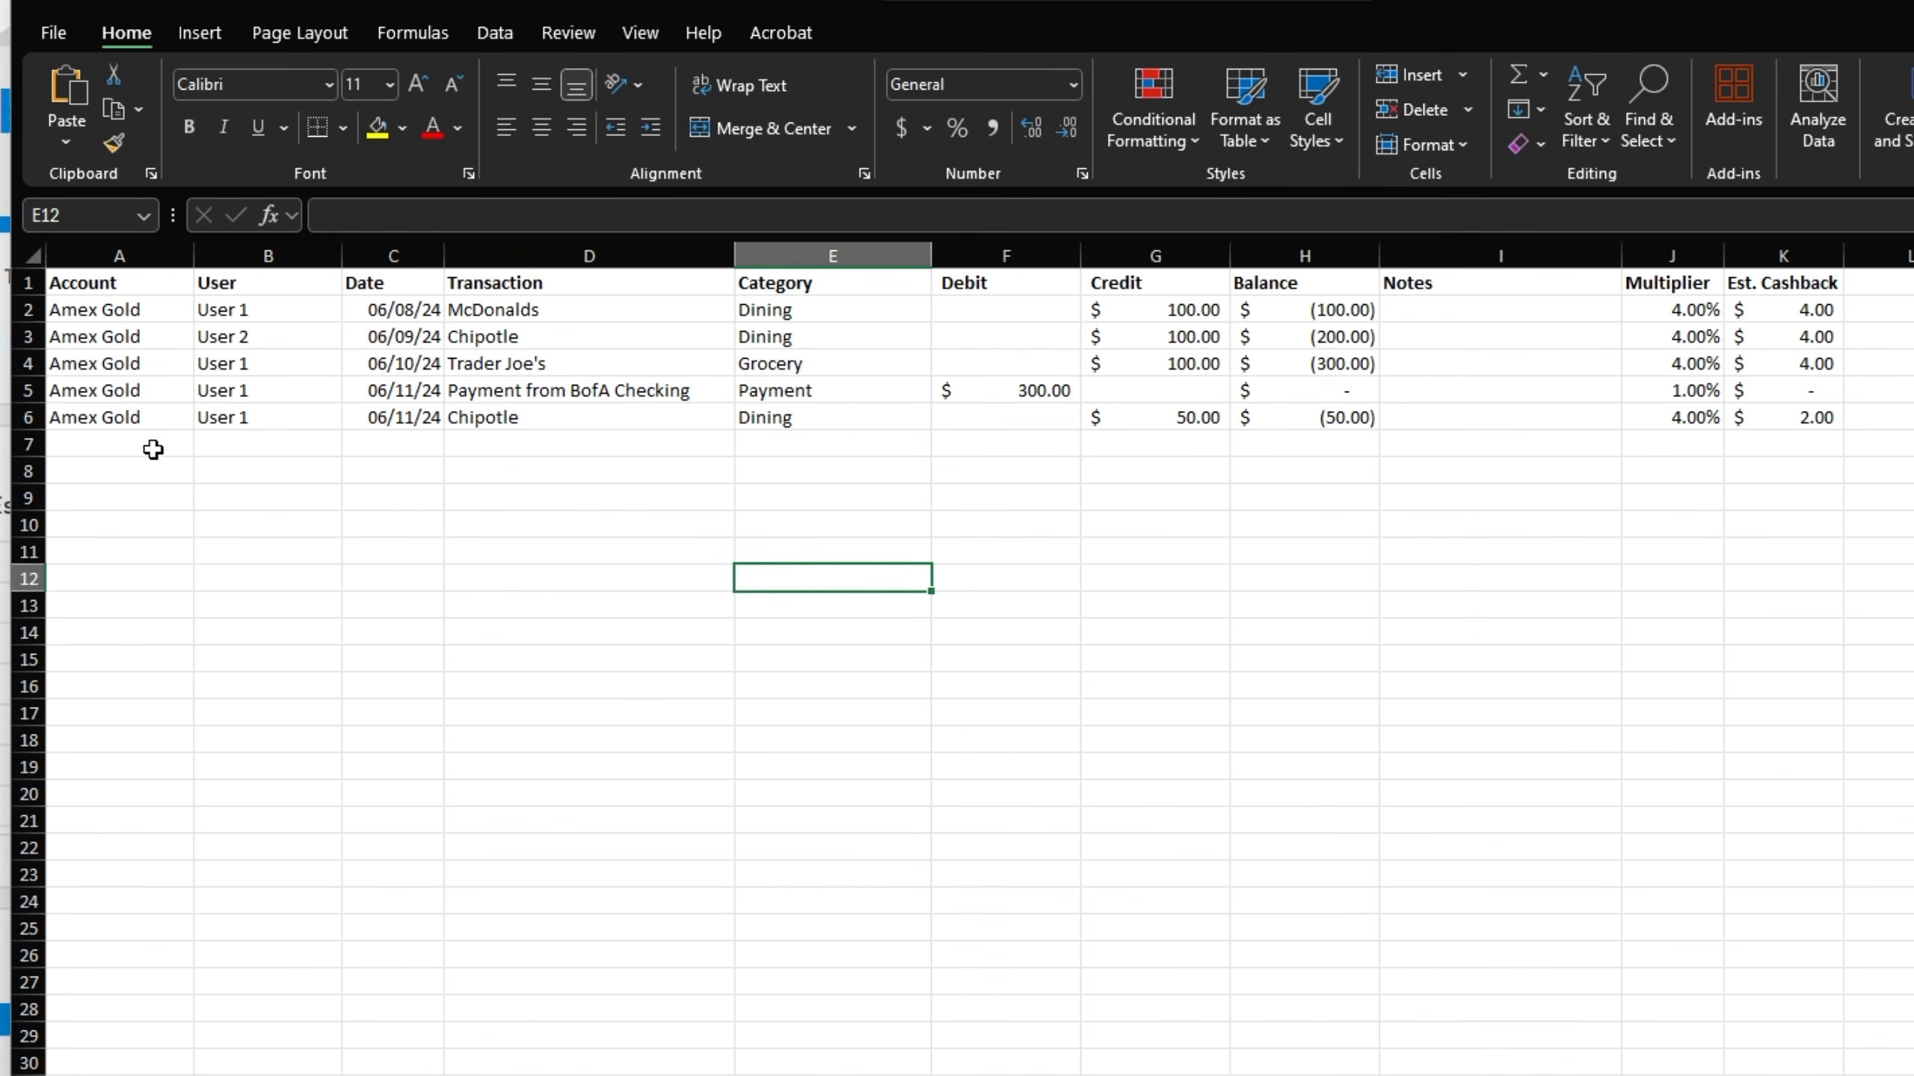
pyautogui.click(154, 450)
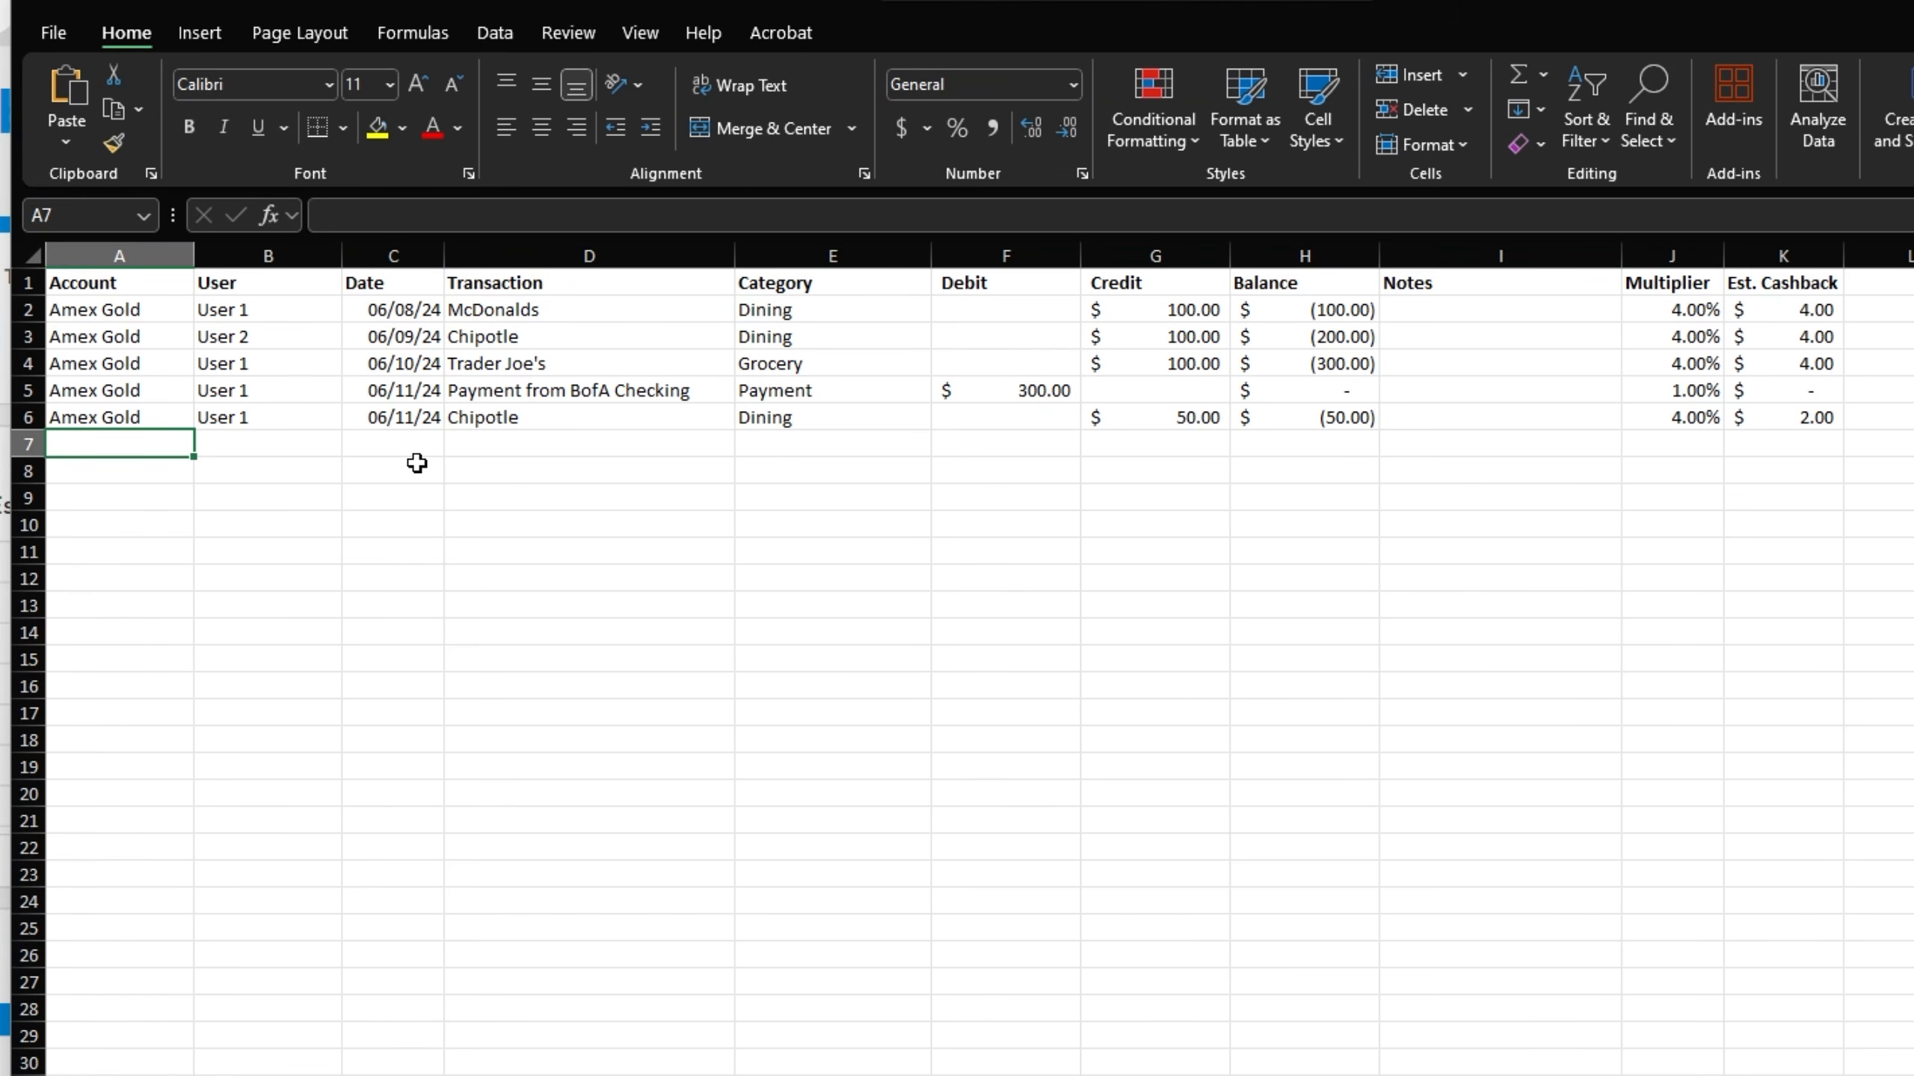
pyautogui.write('A')
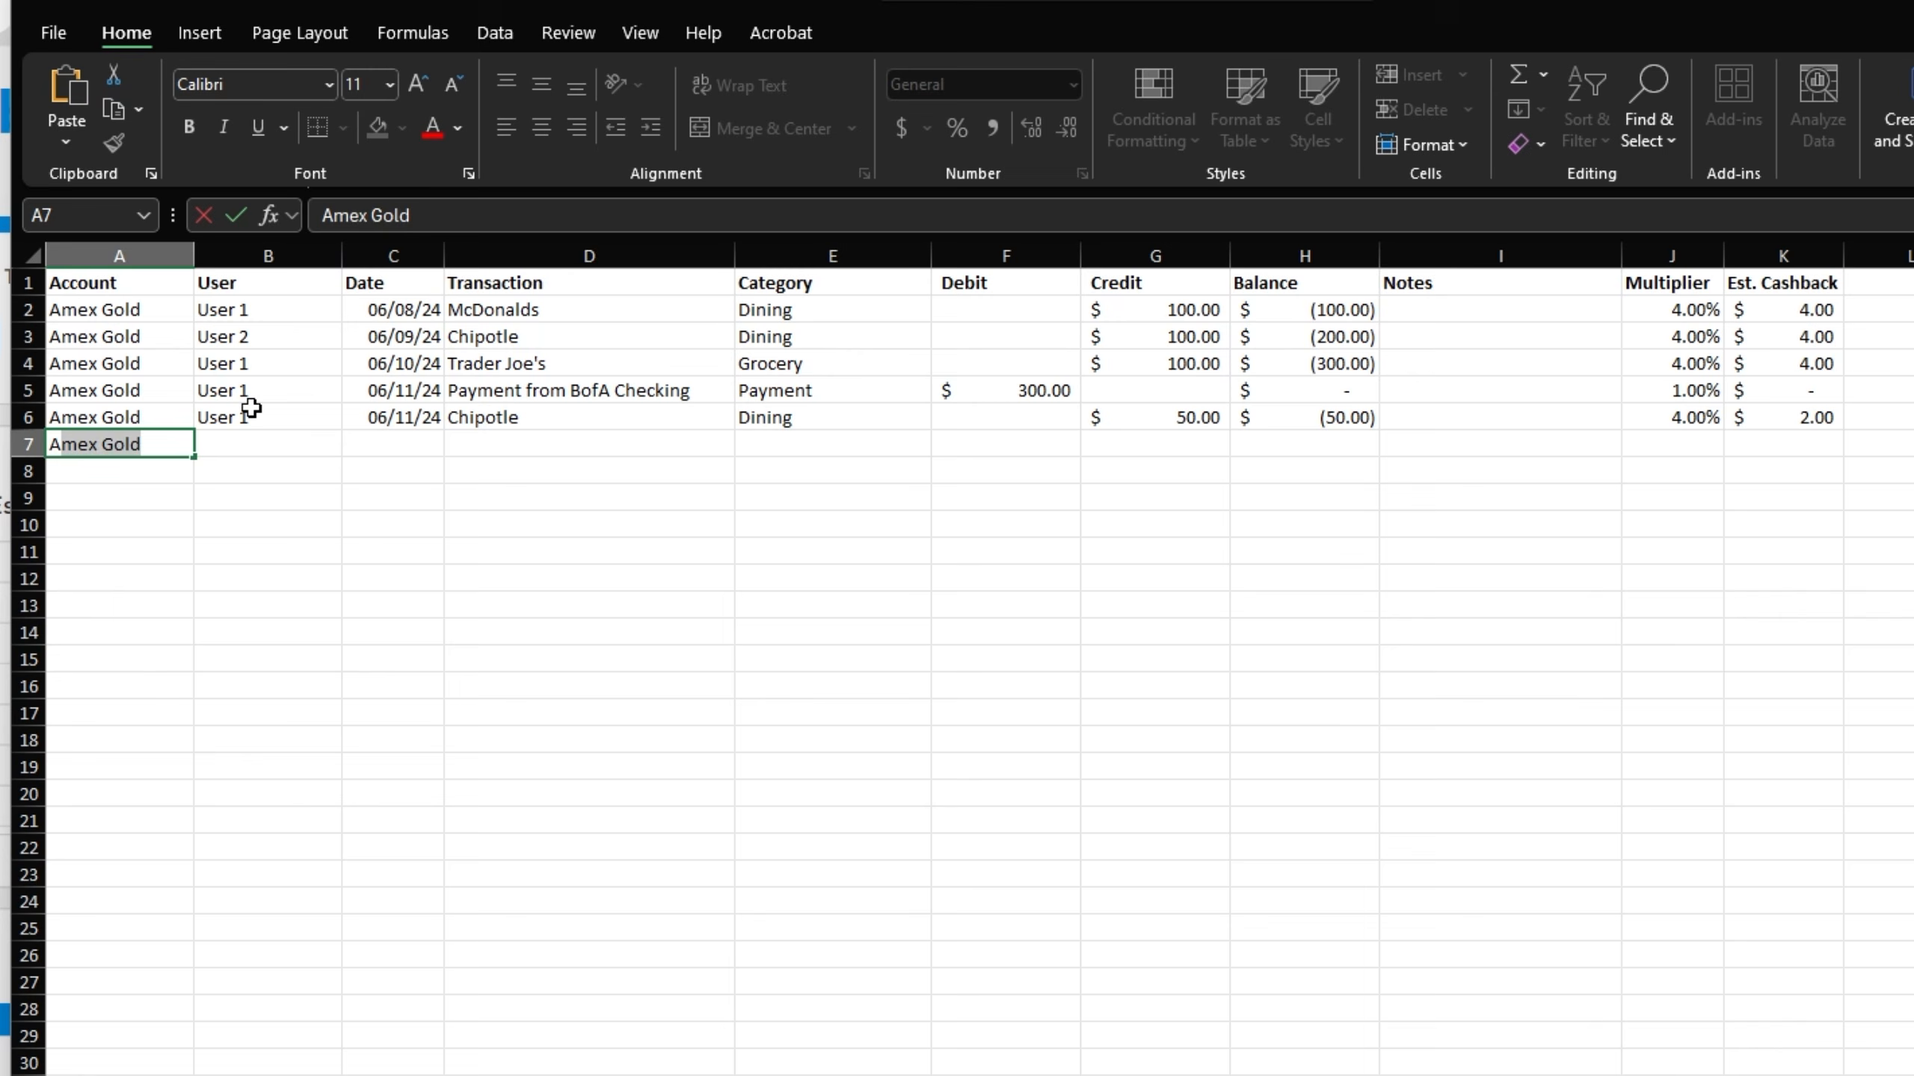
pyautogui.press('Tab')
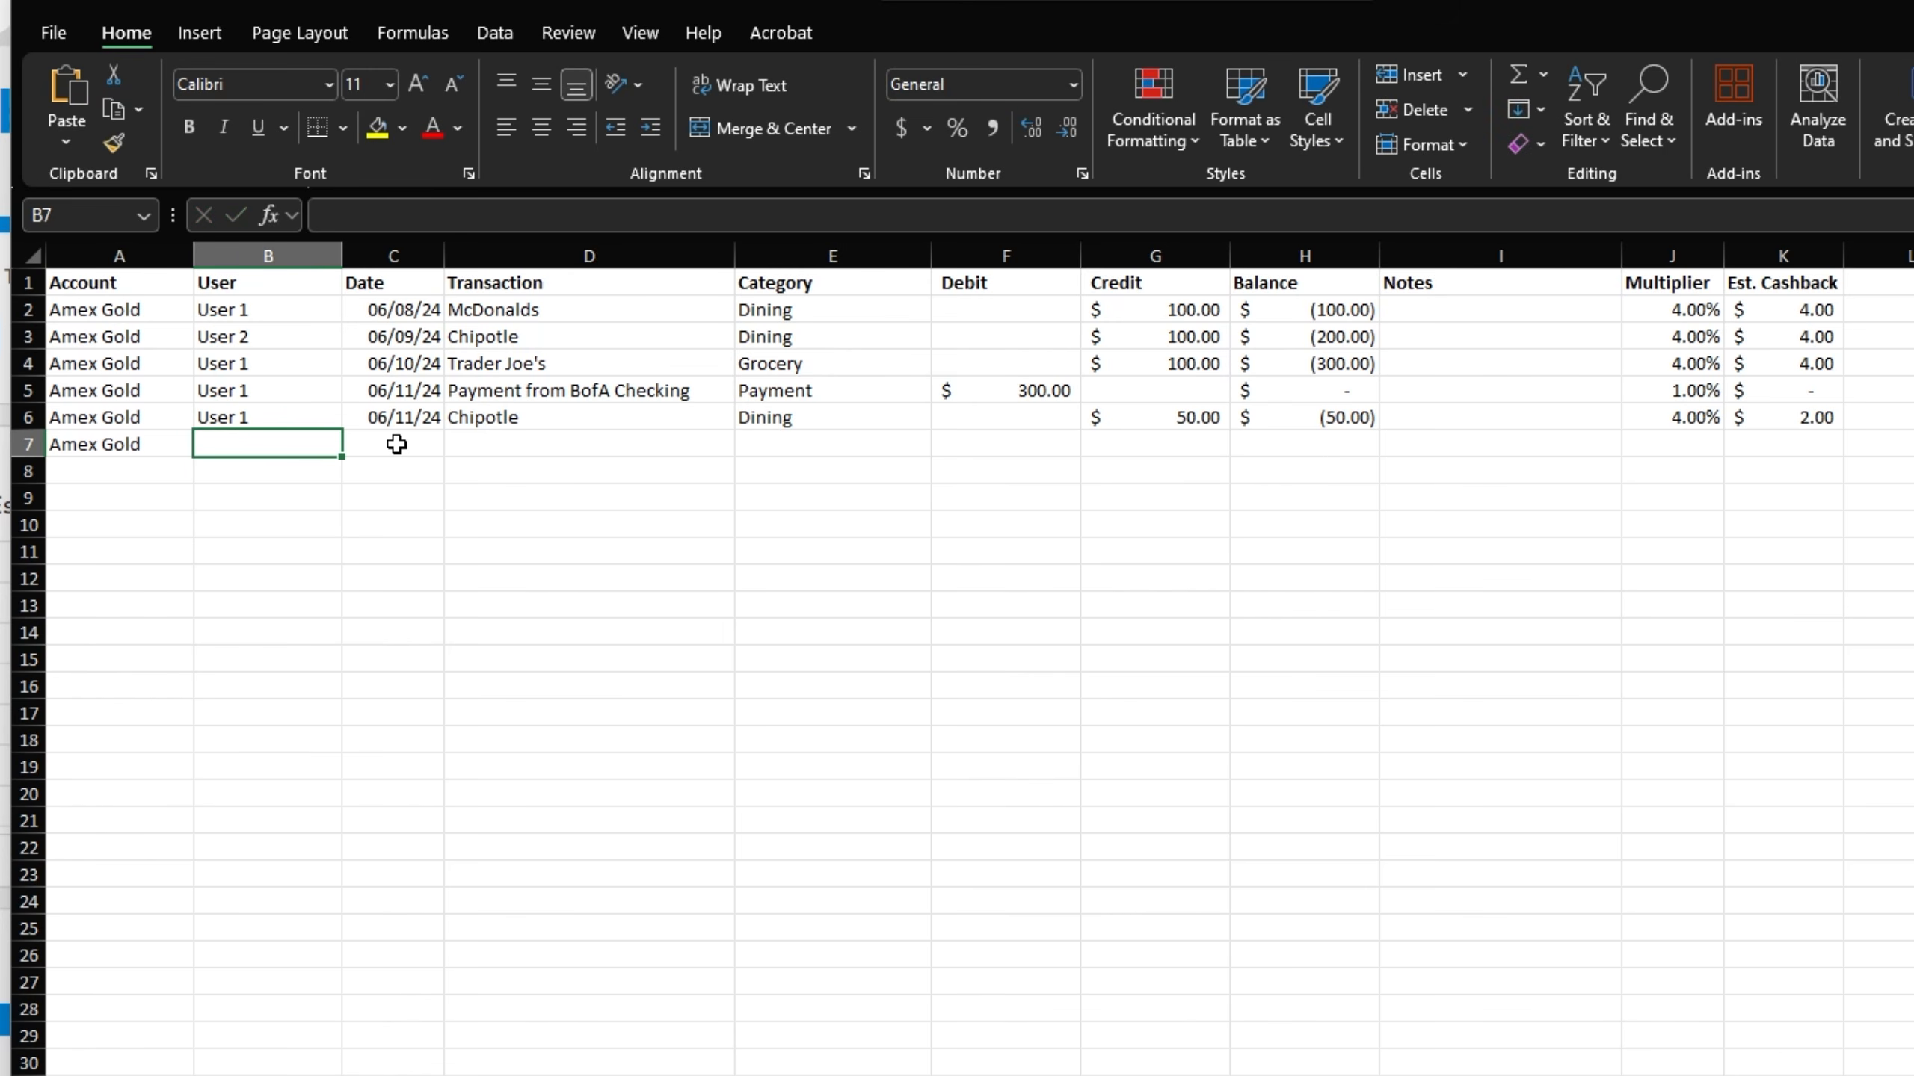
pyautogui.write('User 1')
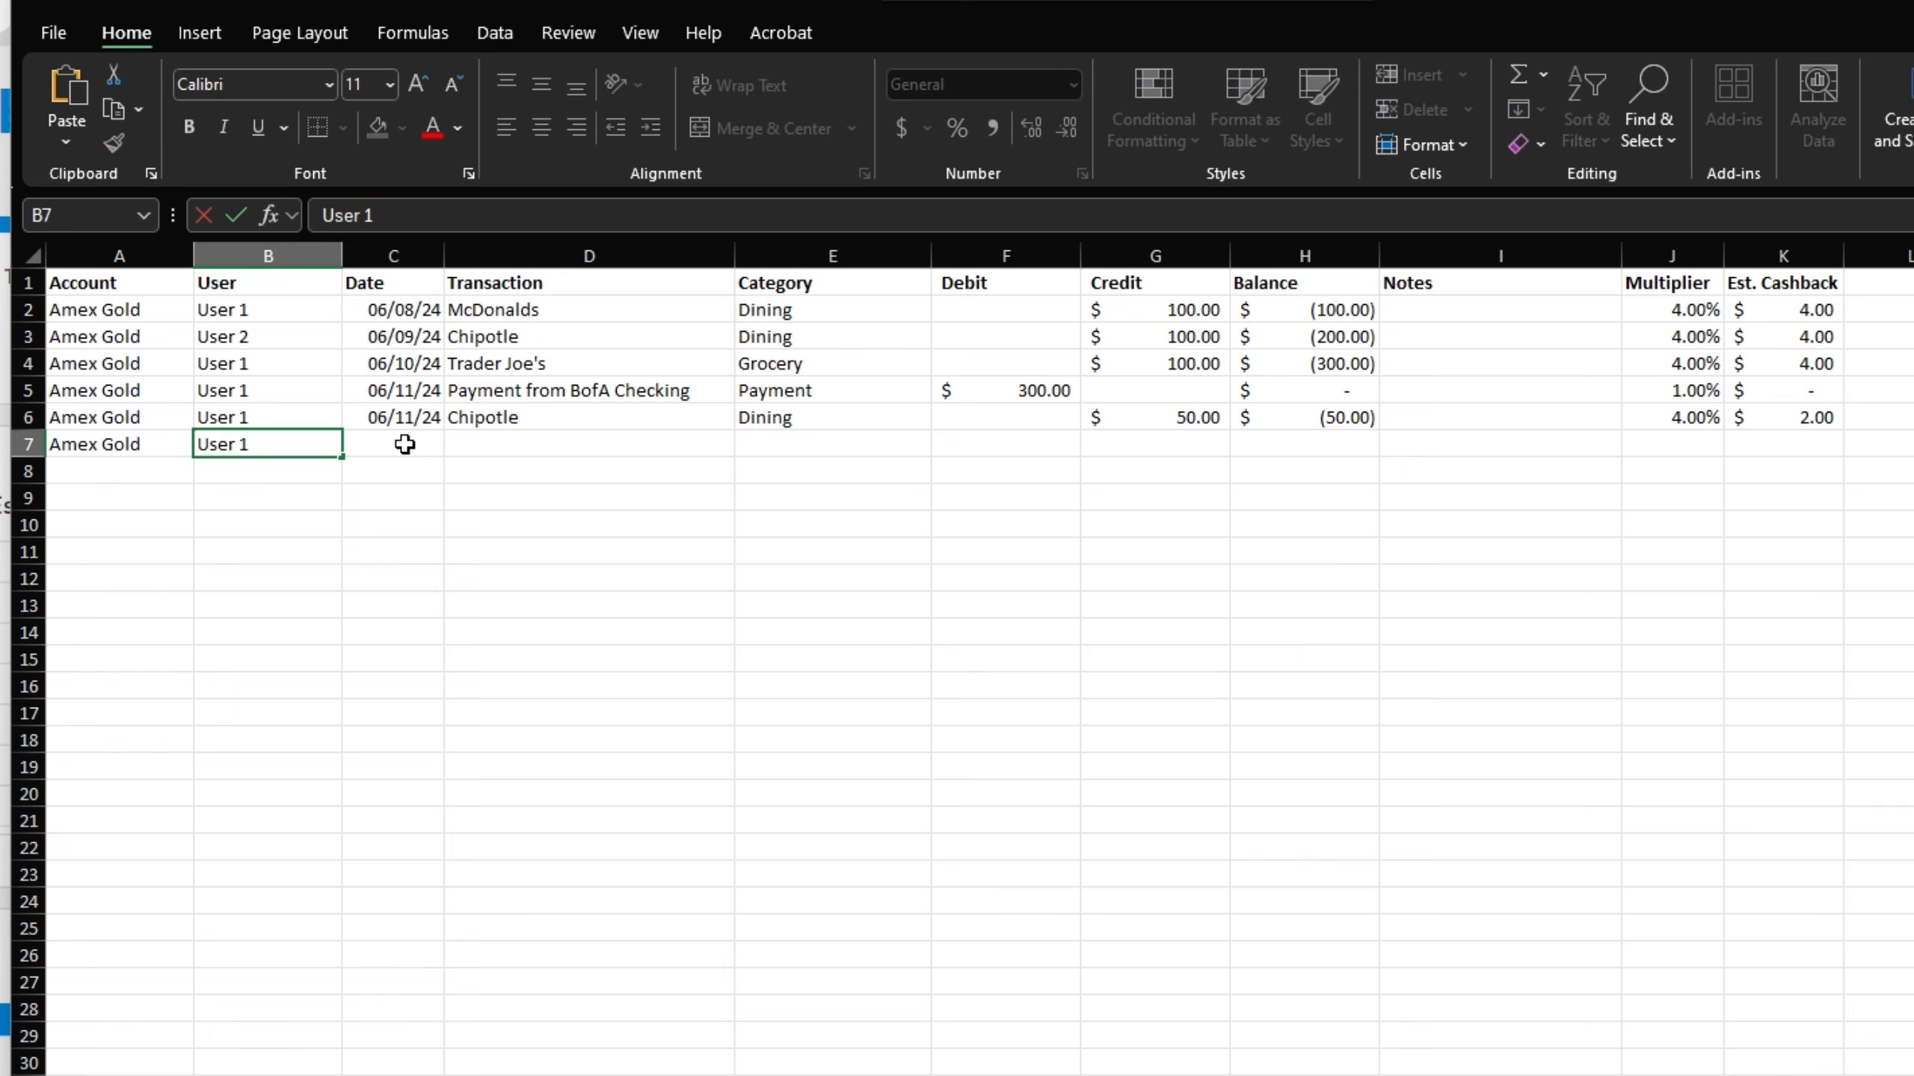
pyautogui.press('Return')
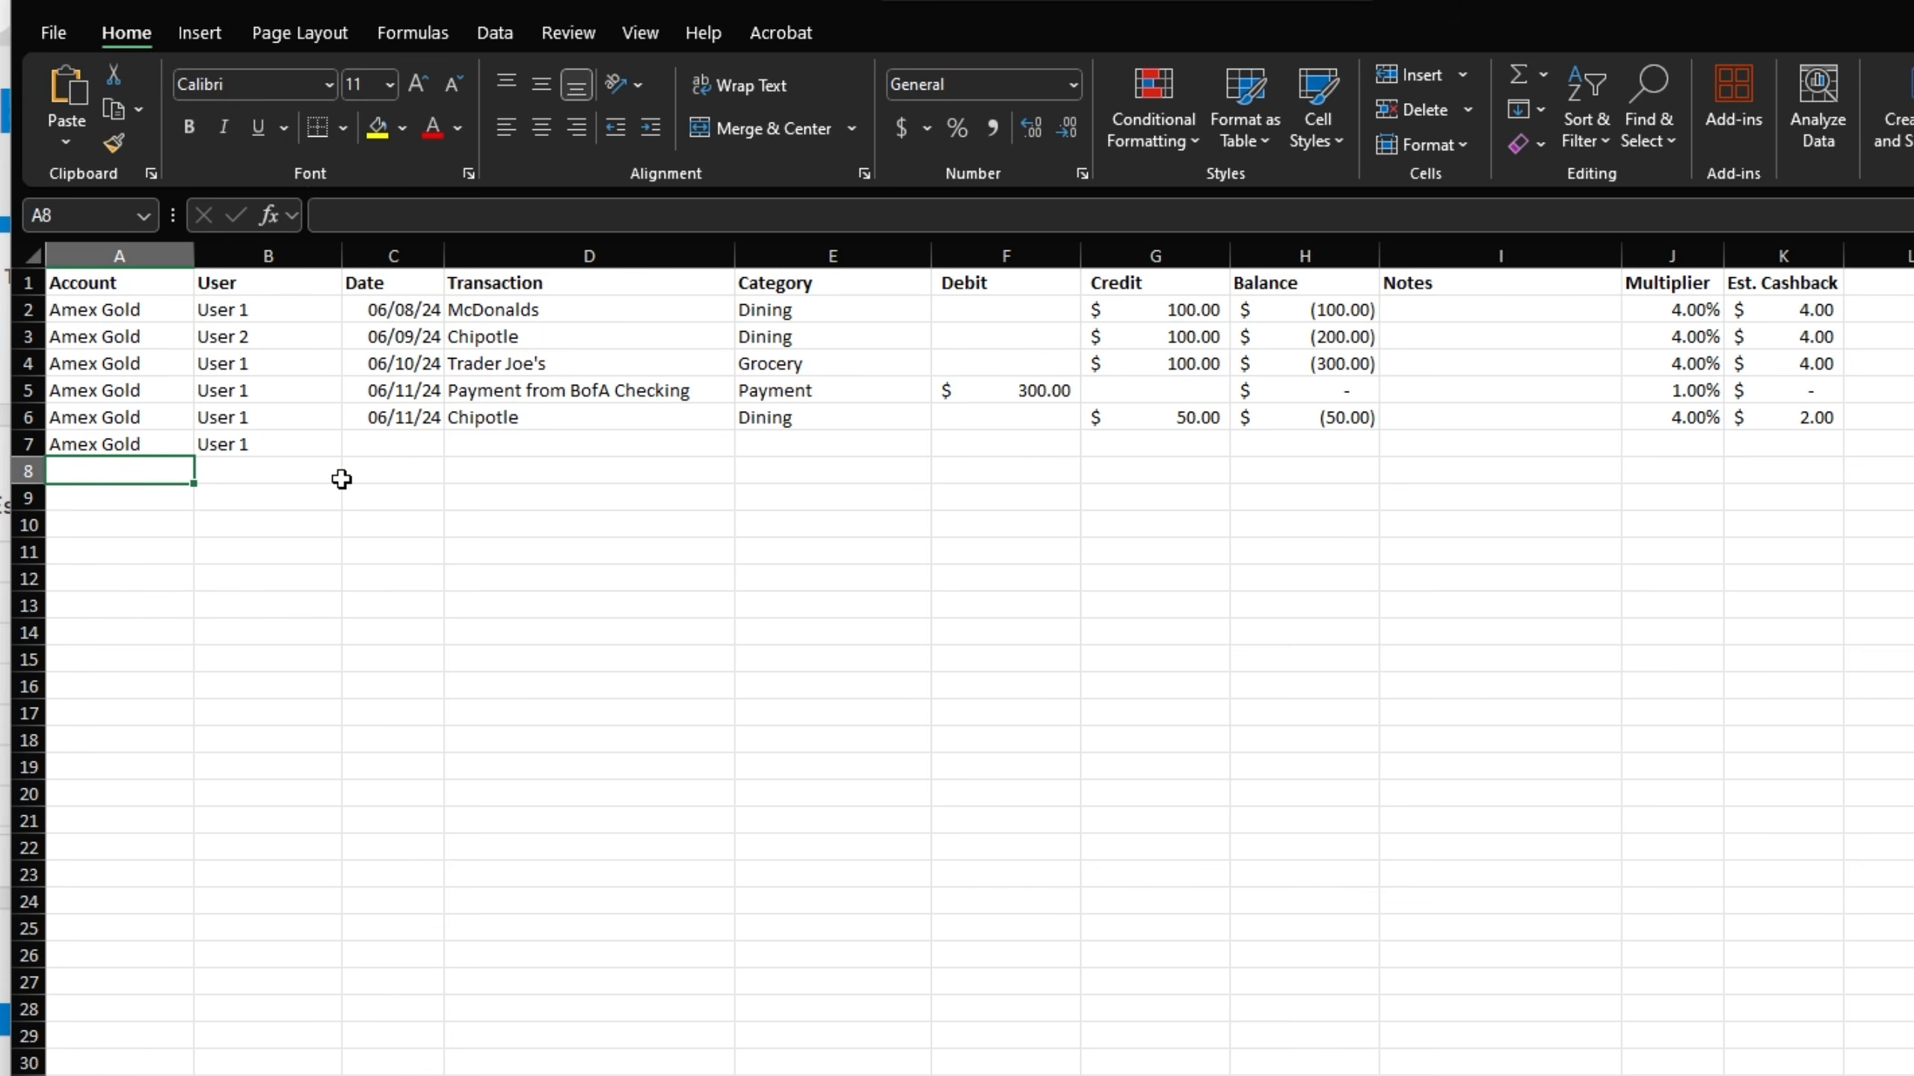
# - Enter the date 07/02/2024 for the new Amex Gold transaction in row 7
pyautogui.moveTo(315, 301); pyautogui.dragTo(304, 474)
pyautogui.click(392, 444)
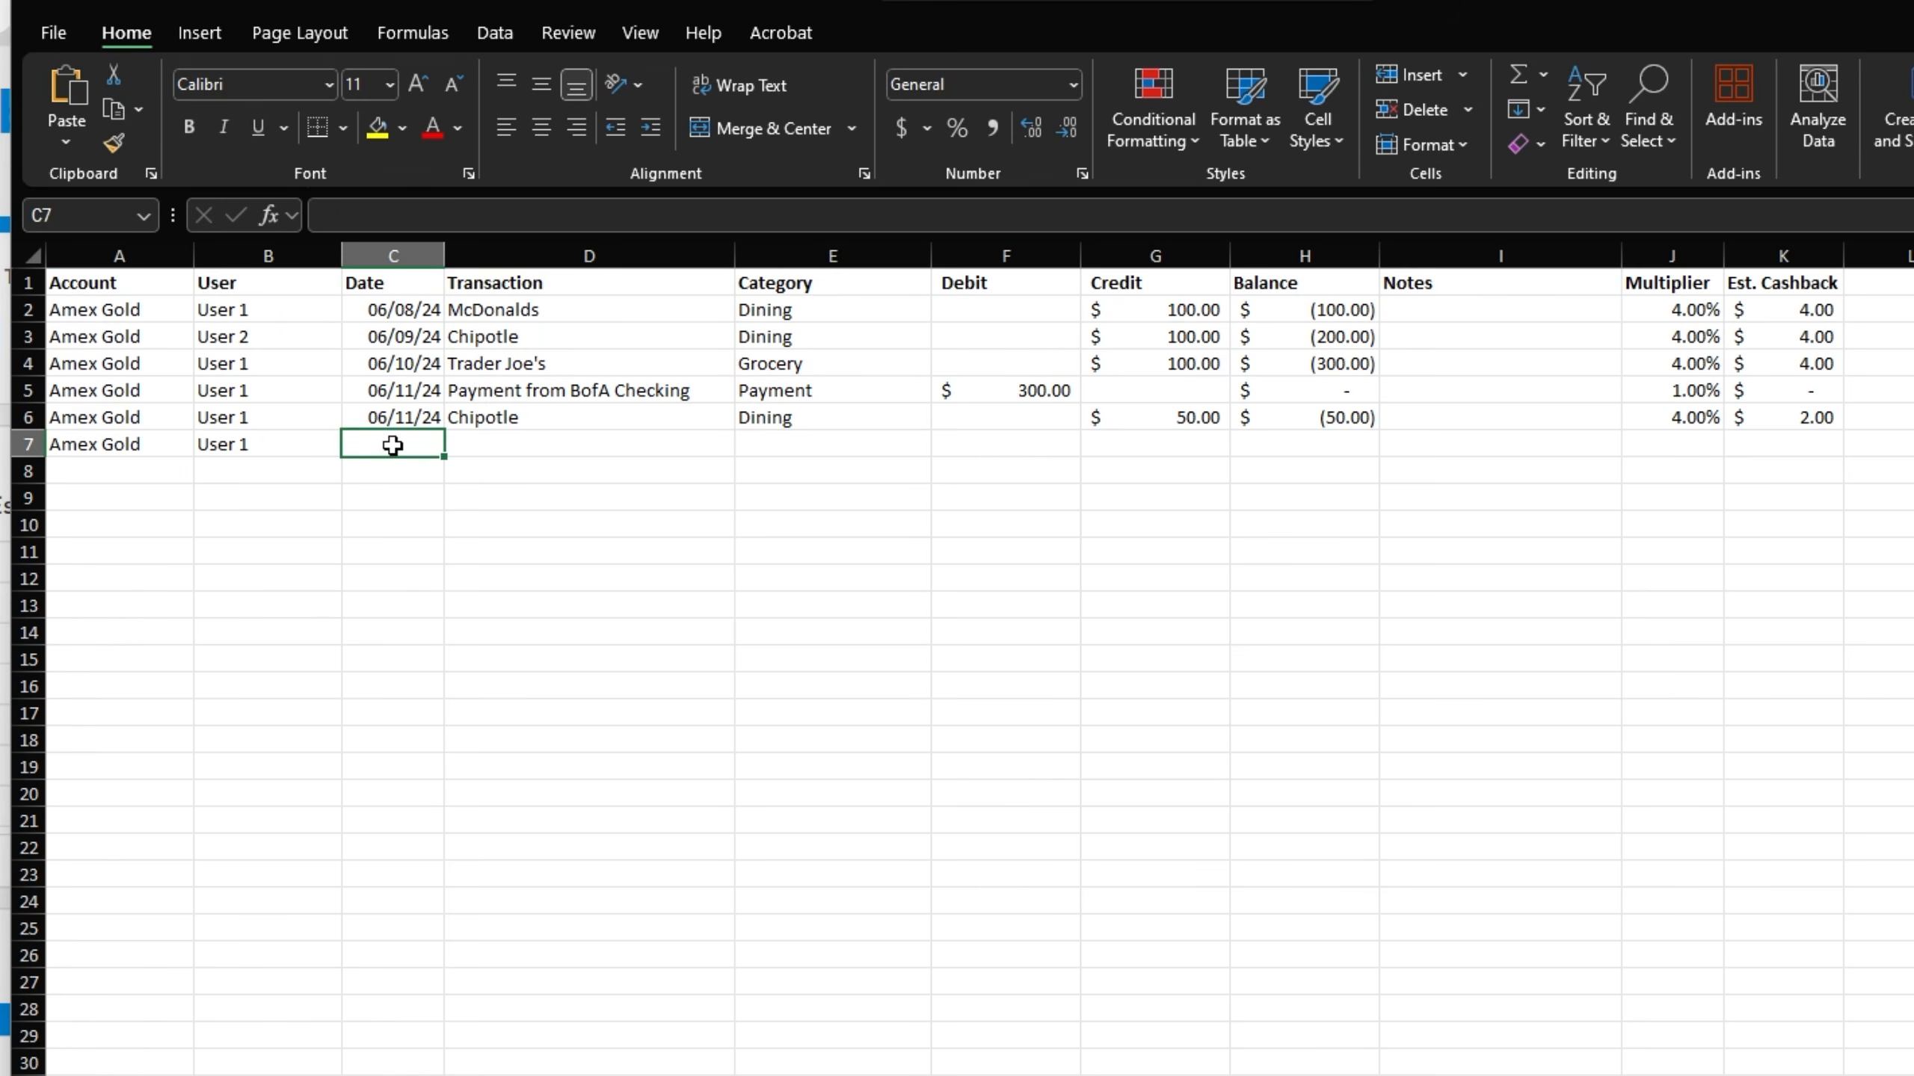
pyautogui.write('07')
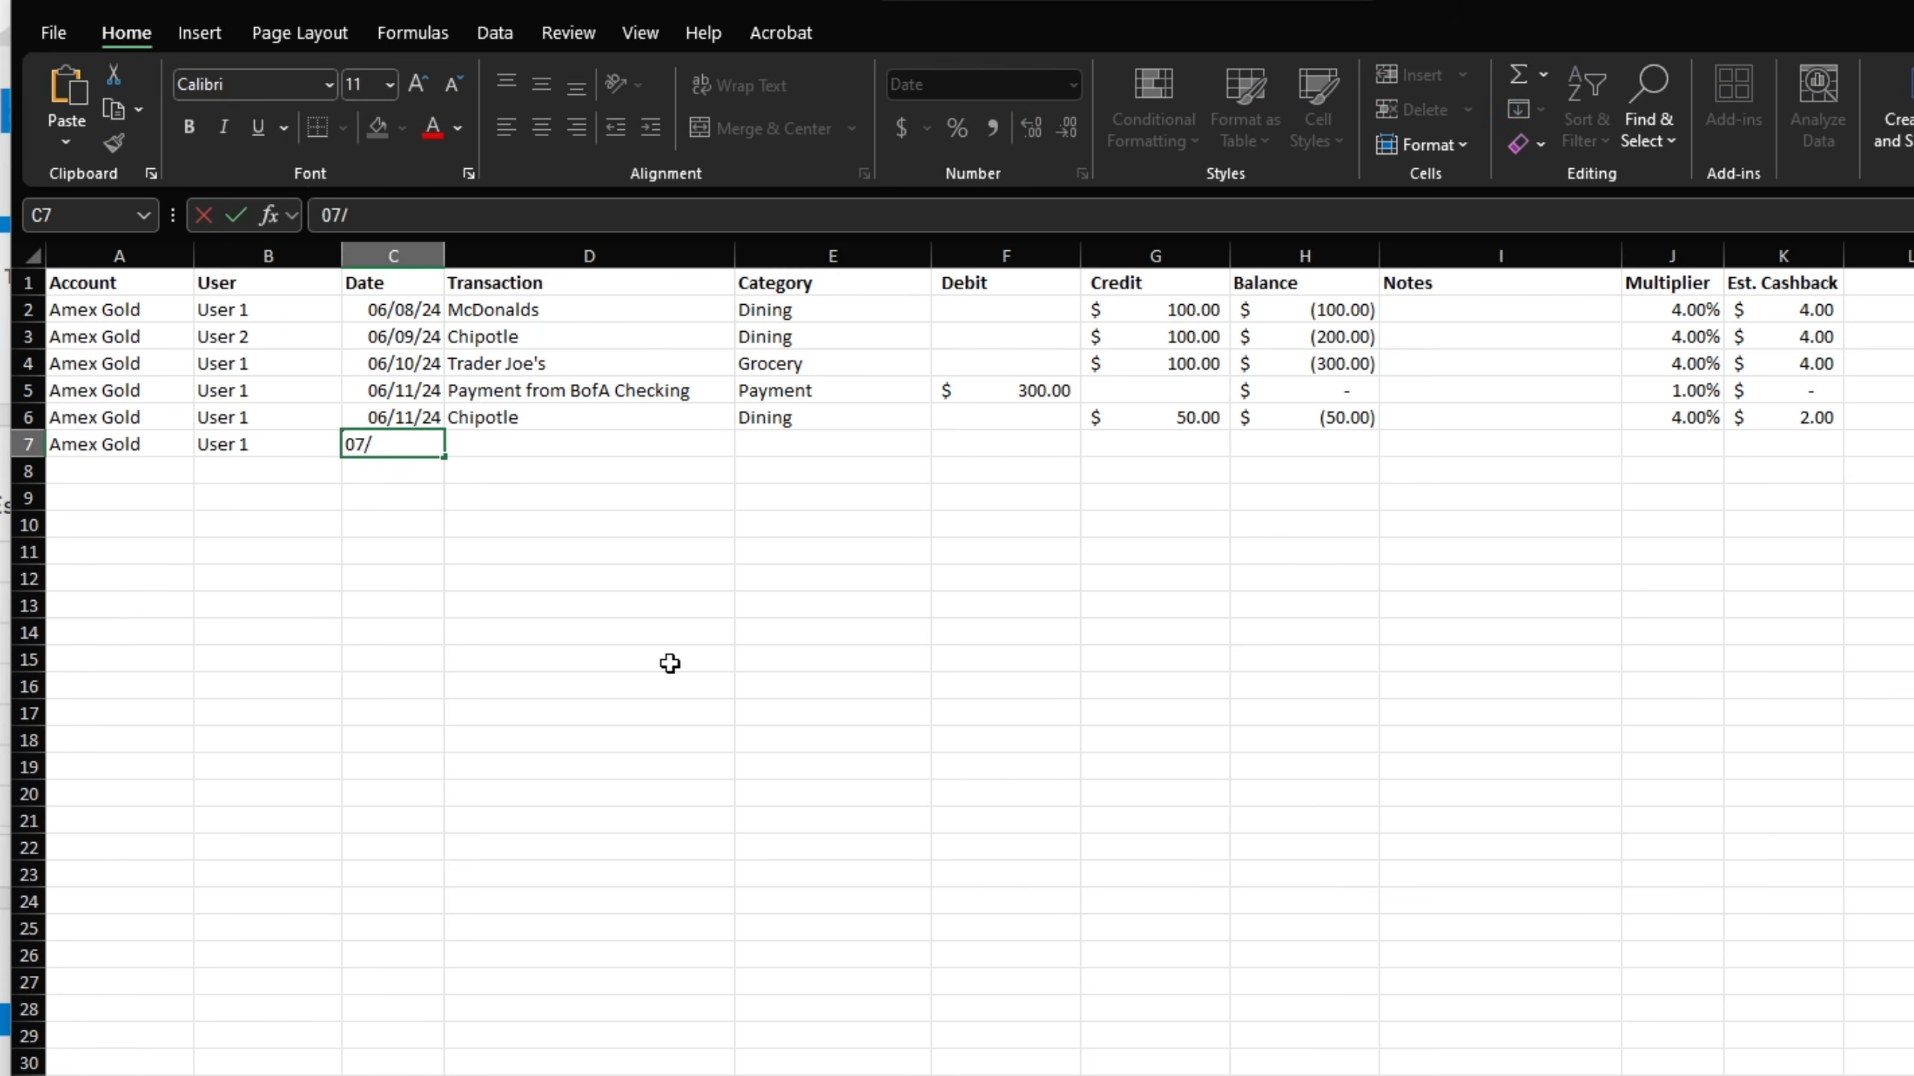
pyautogui.write('/02/0')
pyautogui.press('BackSpace')
pyautogui.write('2024')
pyautogui.press('Tab')
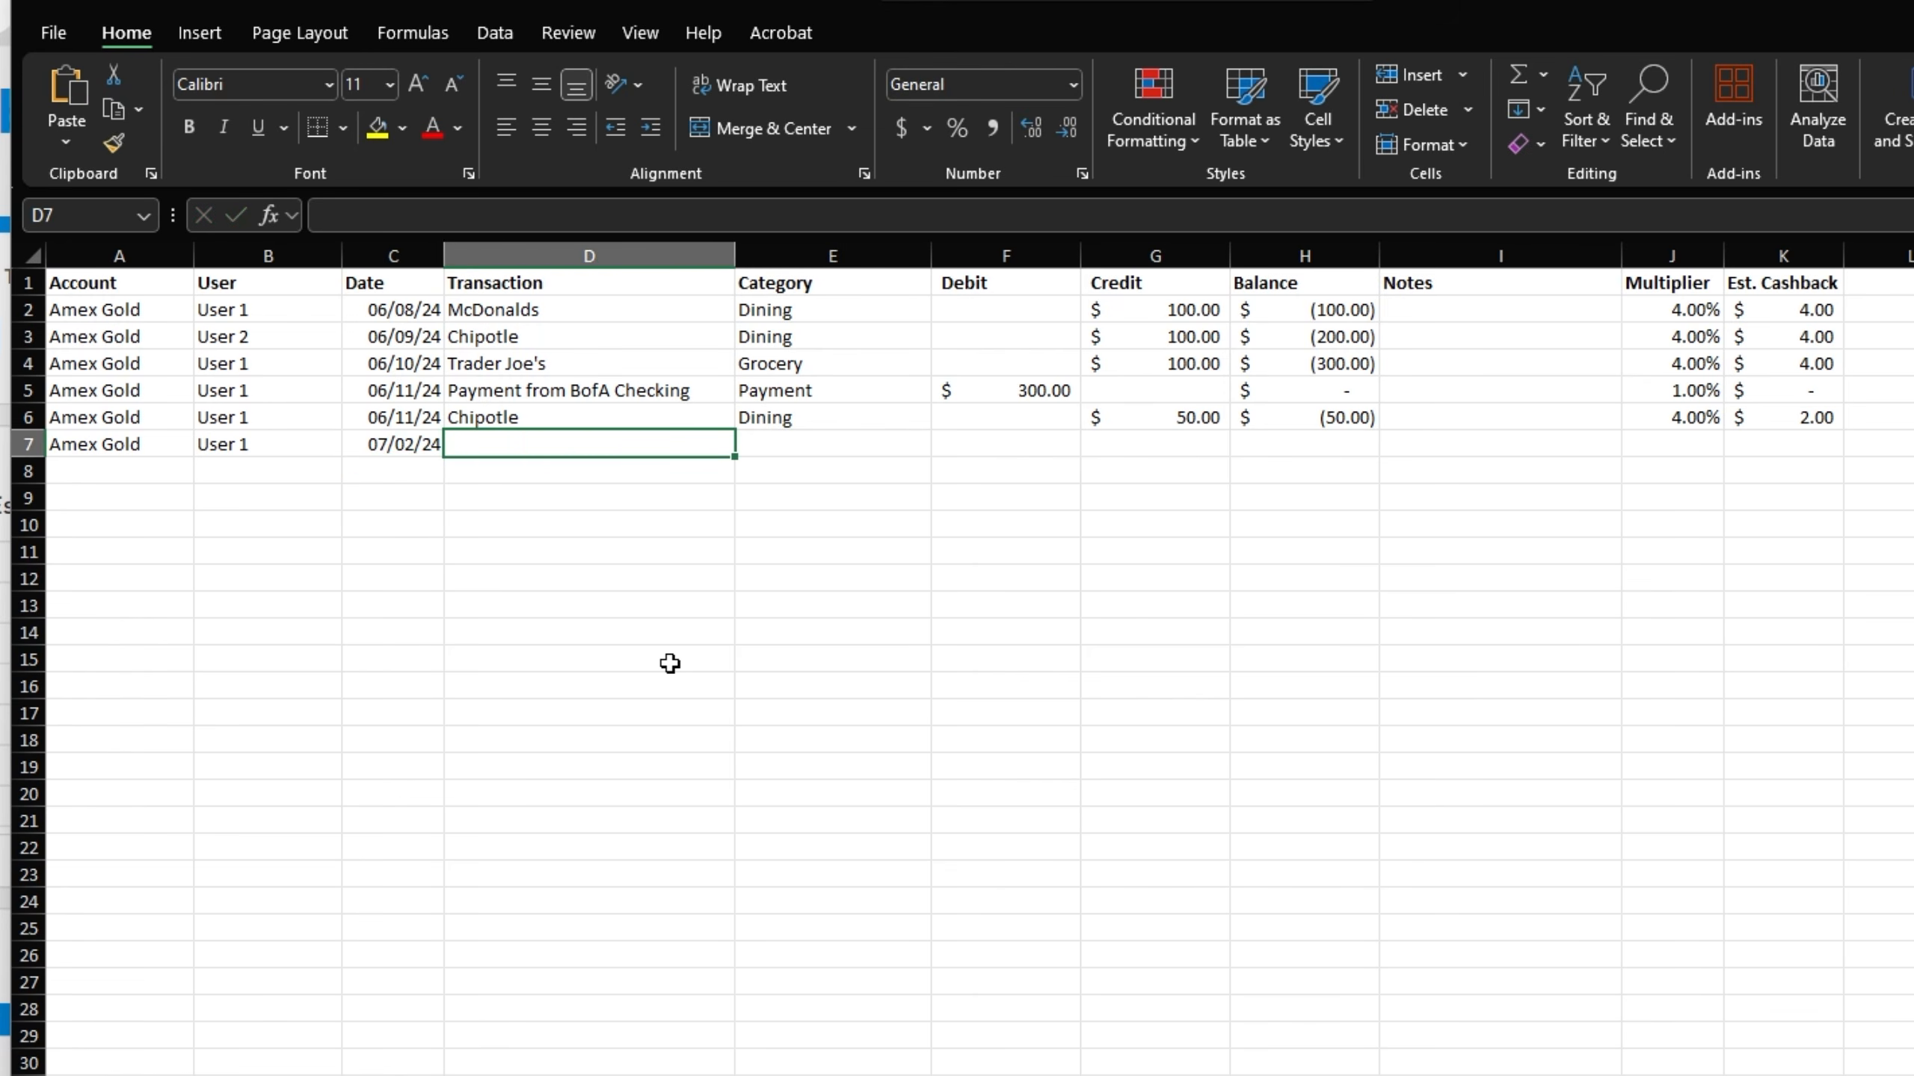
# - Set the transaction description in row 7 to Food
pyautogui.write('C')
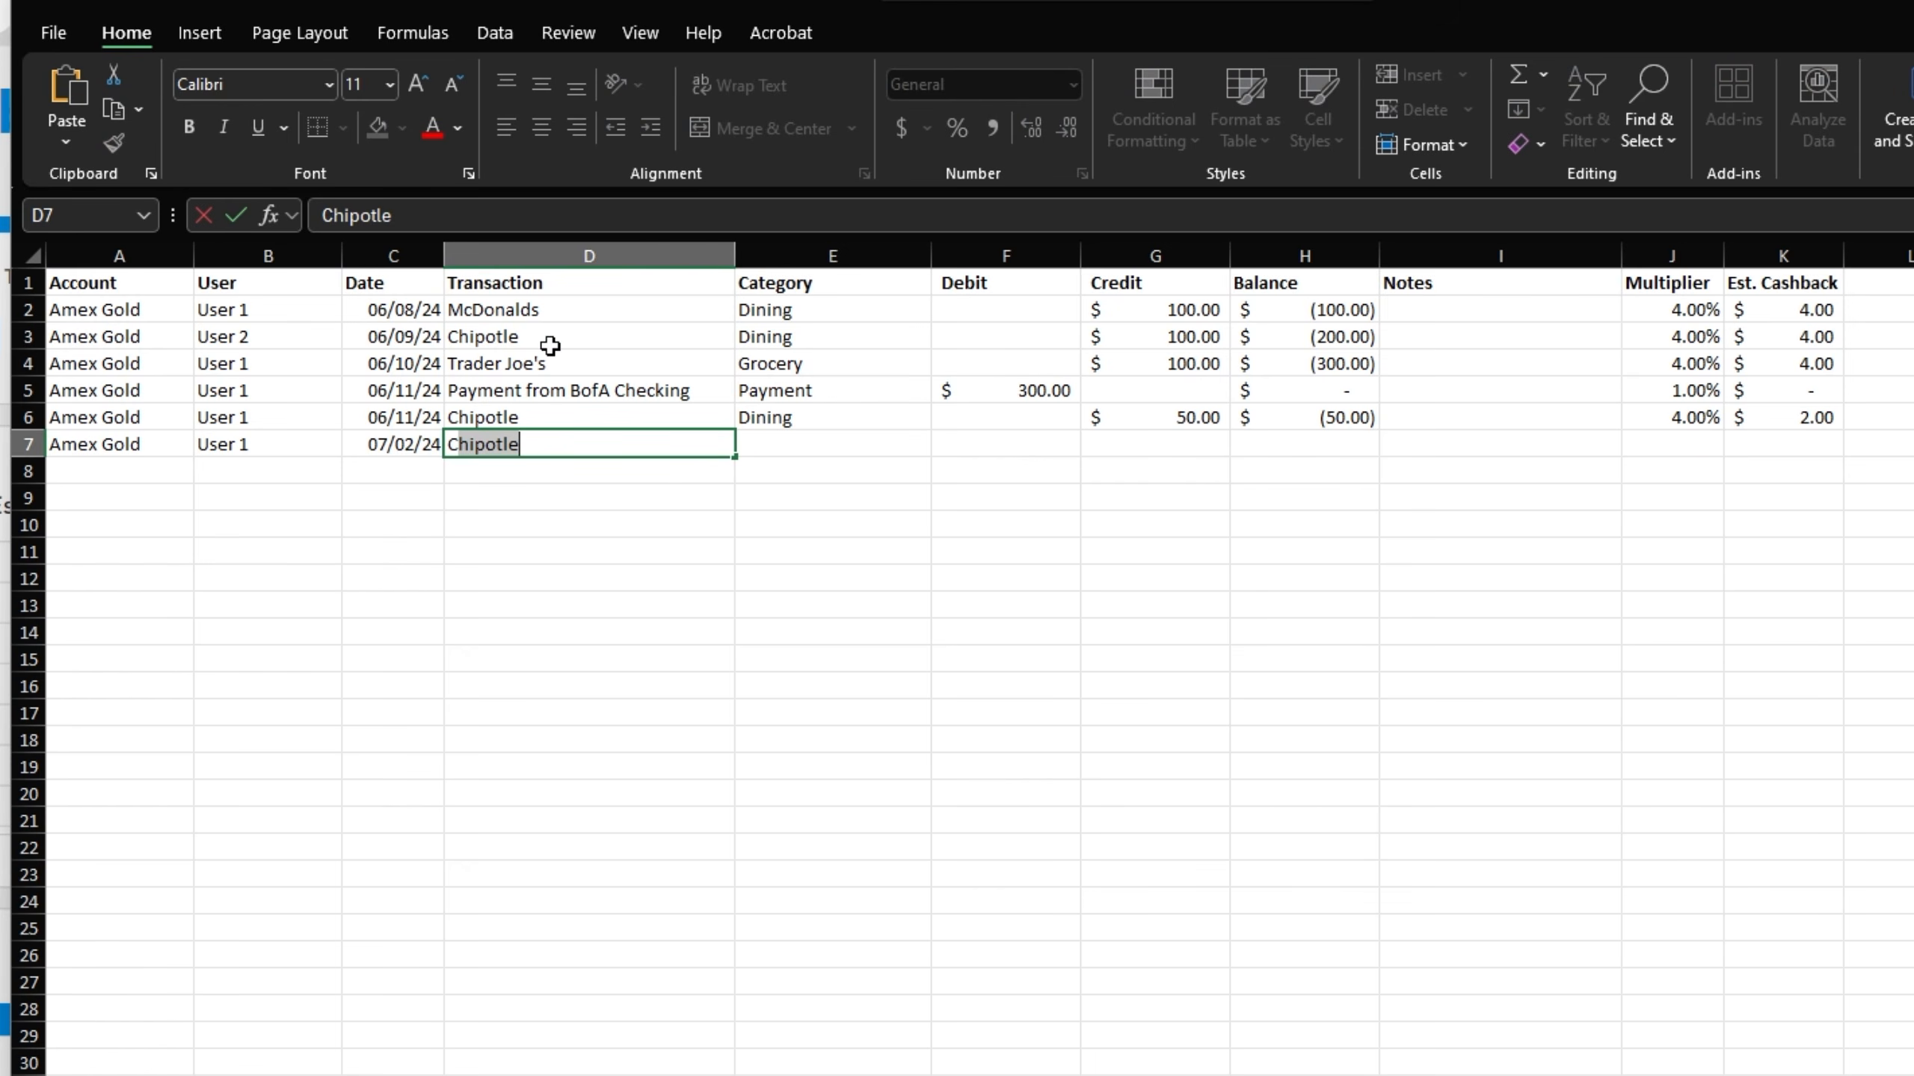
pyautogui.press('Tab')
pyautogui.click(549, 444)
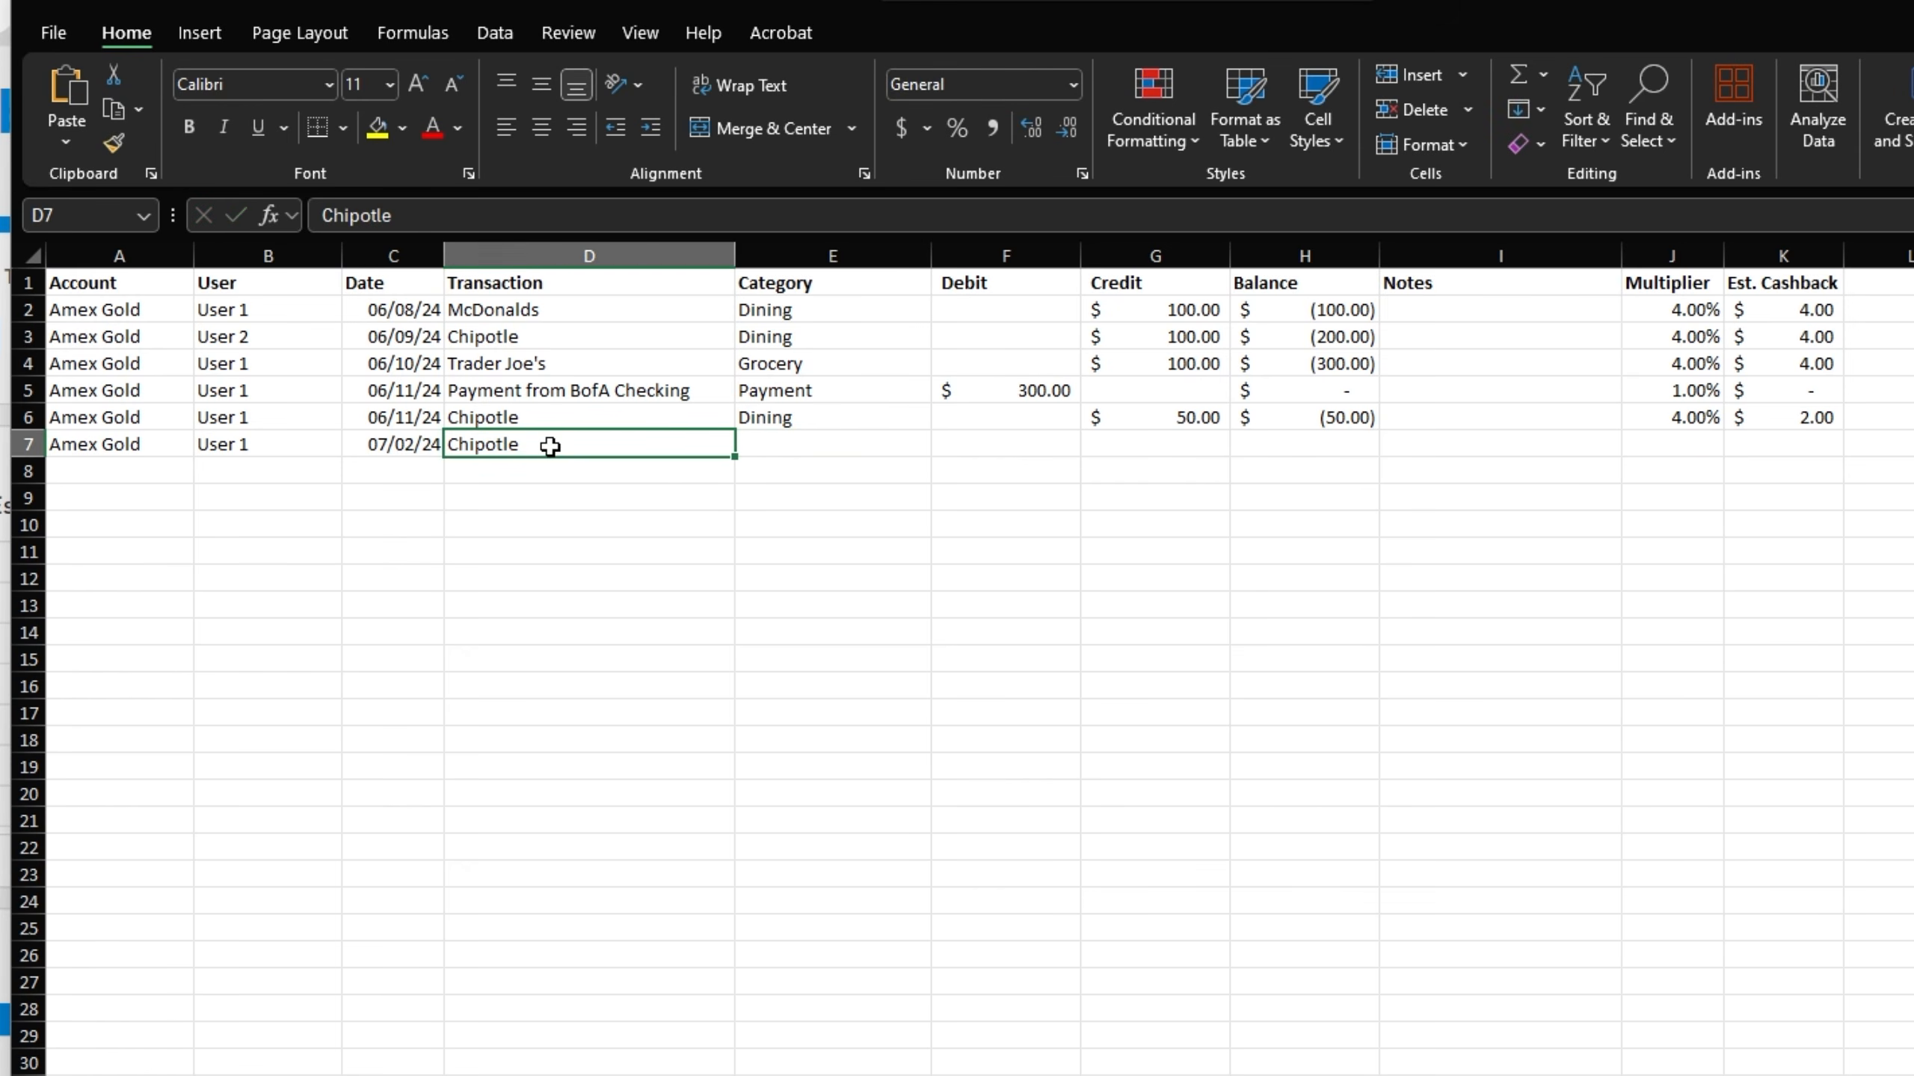
pyautogui.press('BackSpace')
pyautogui.write('Fo')
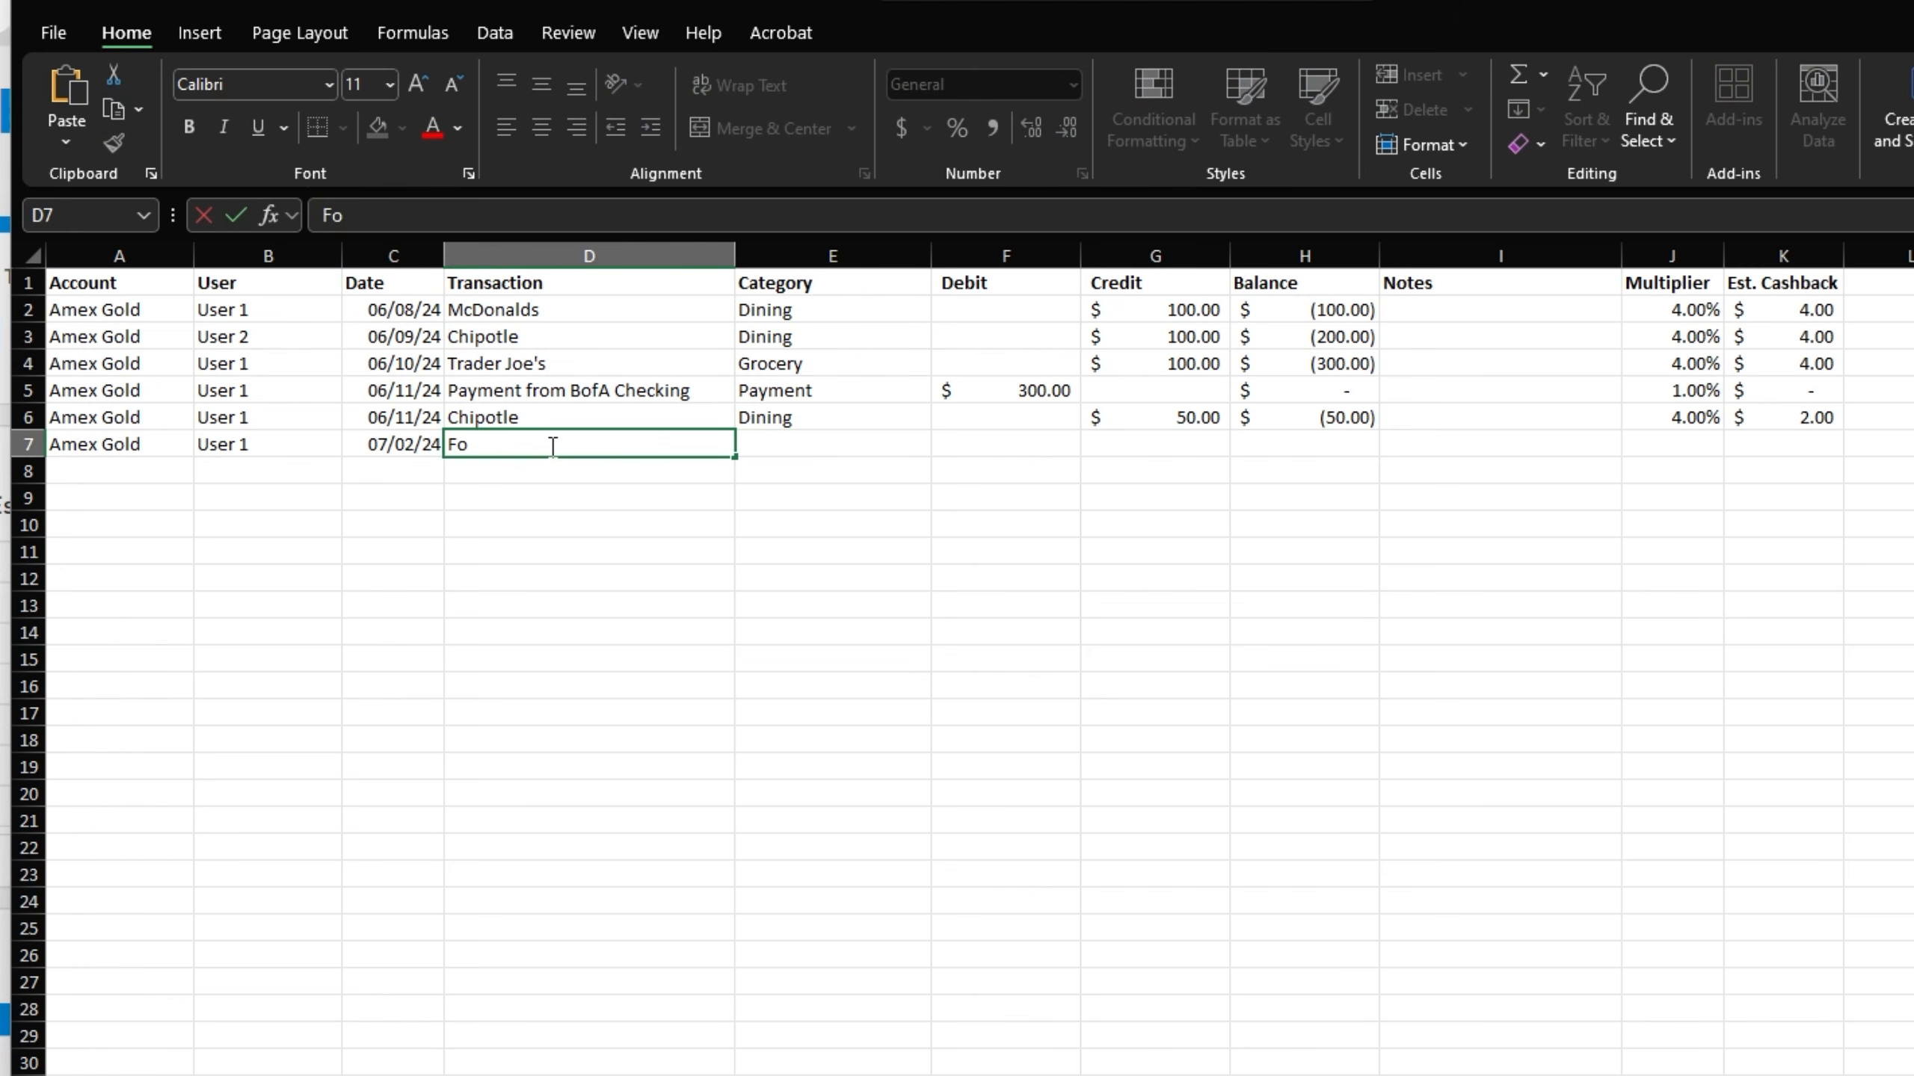
pyautogui.write('od')
pyautogui.press('Tab')
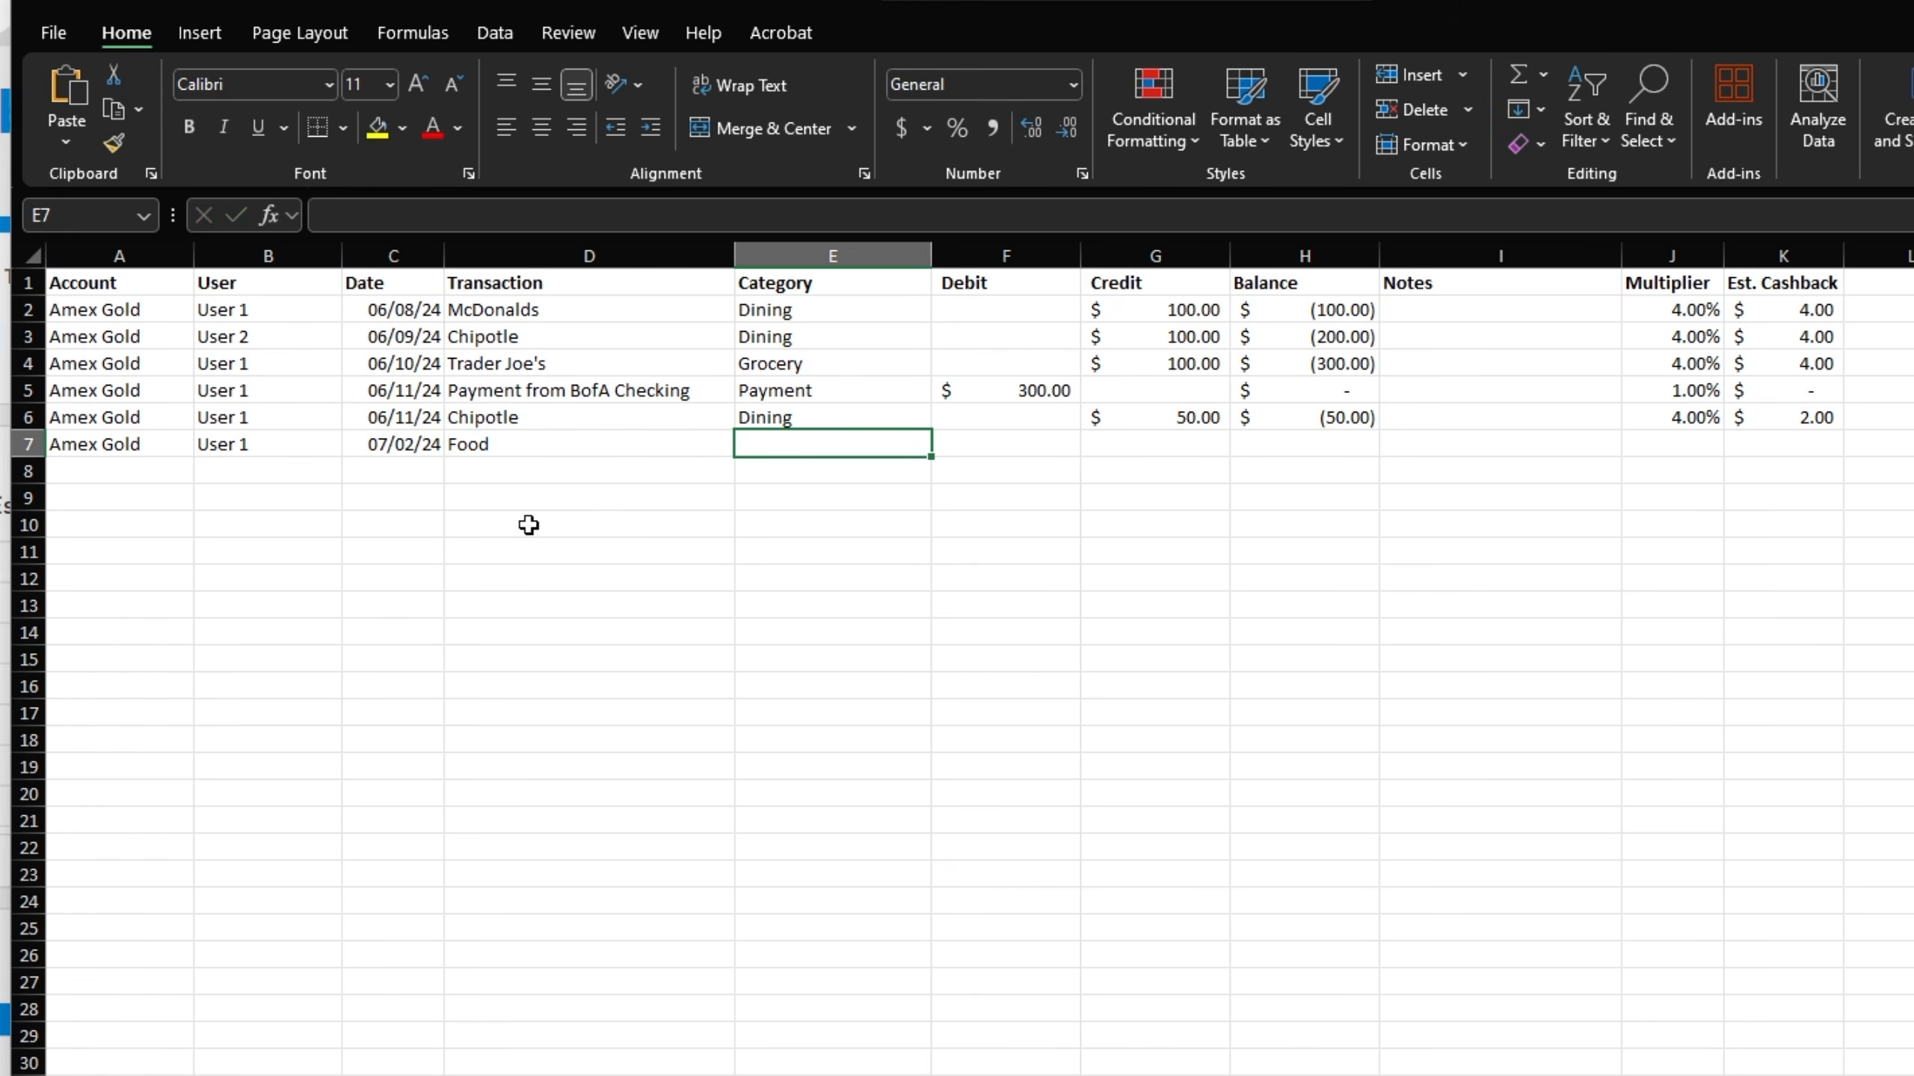
pyautogui.click(592, 452)
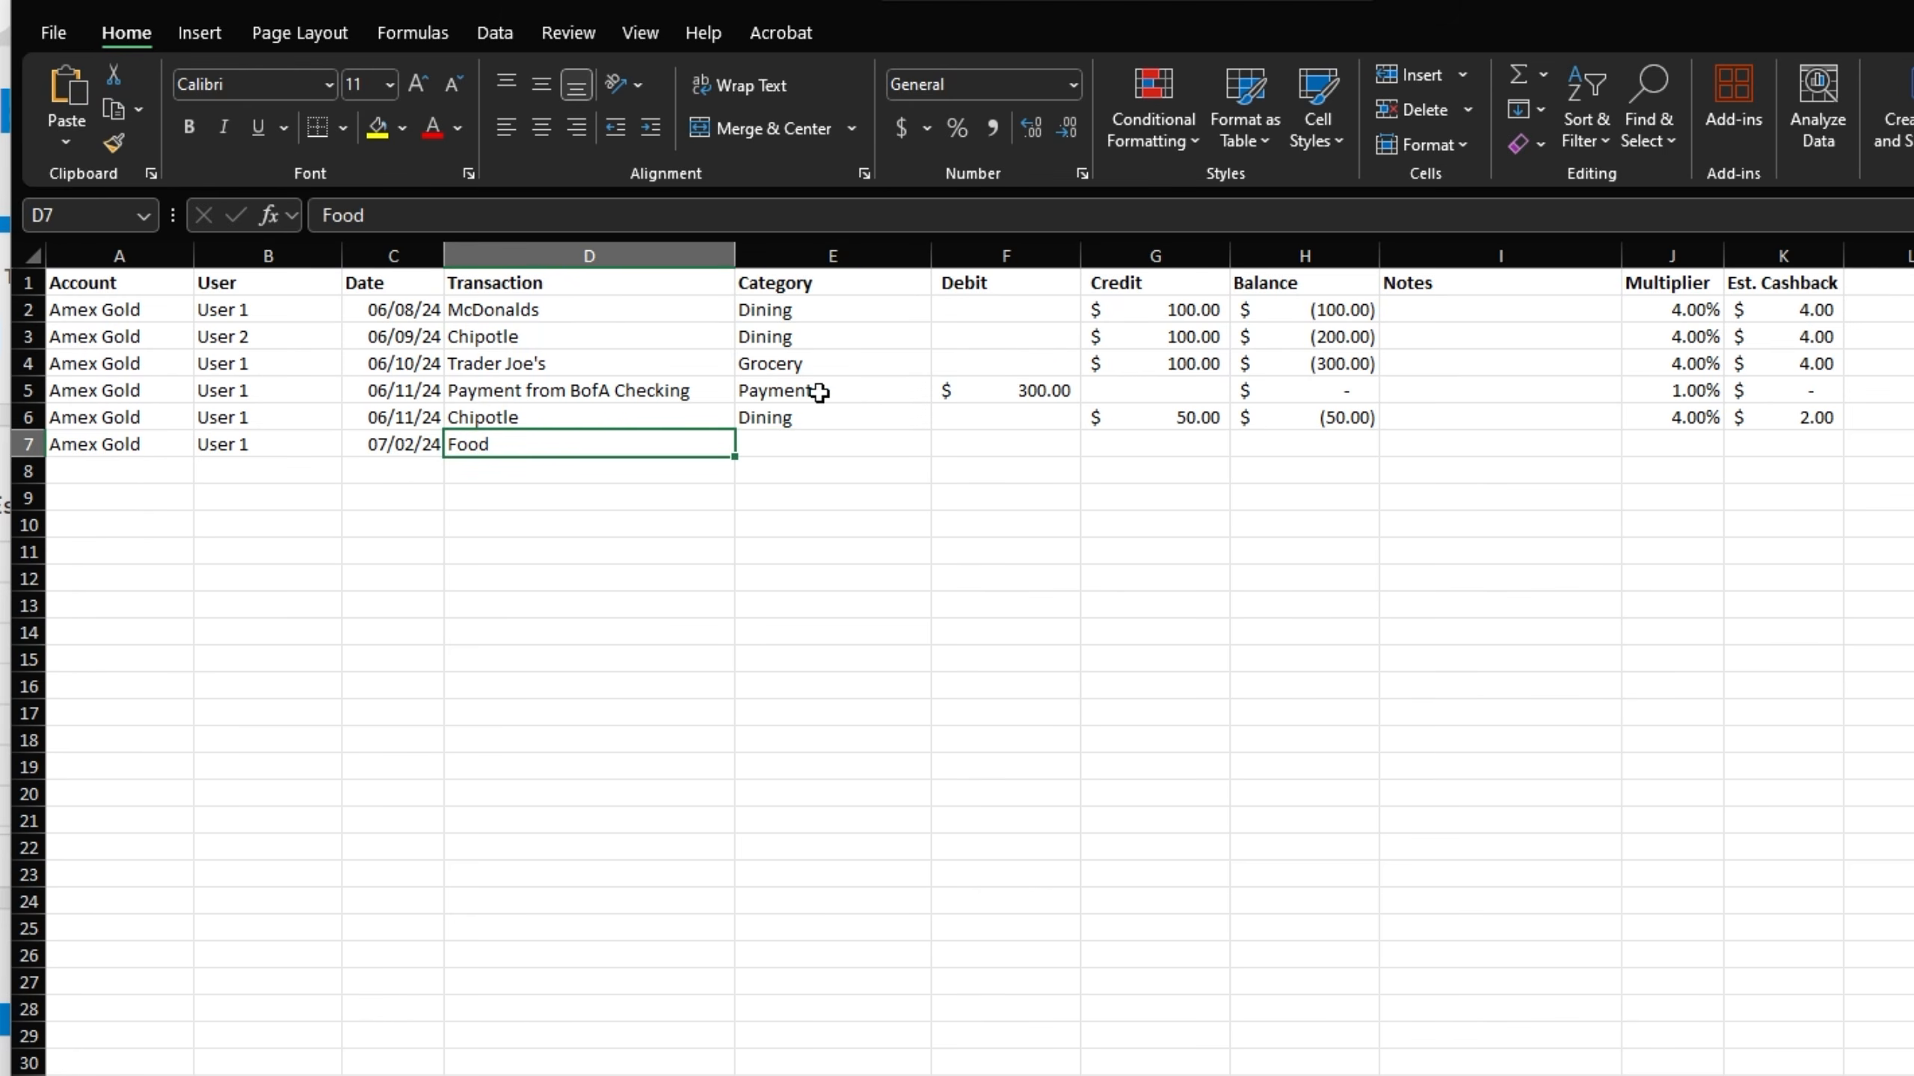
# - Give the row 7 transaction the category Dining and a credit of 50
pyautogui.click(805, 443)
pyautogui.write('Dining')
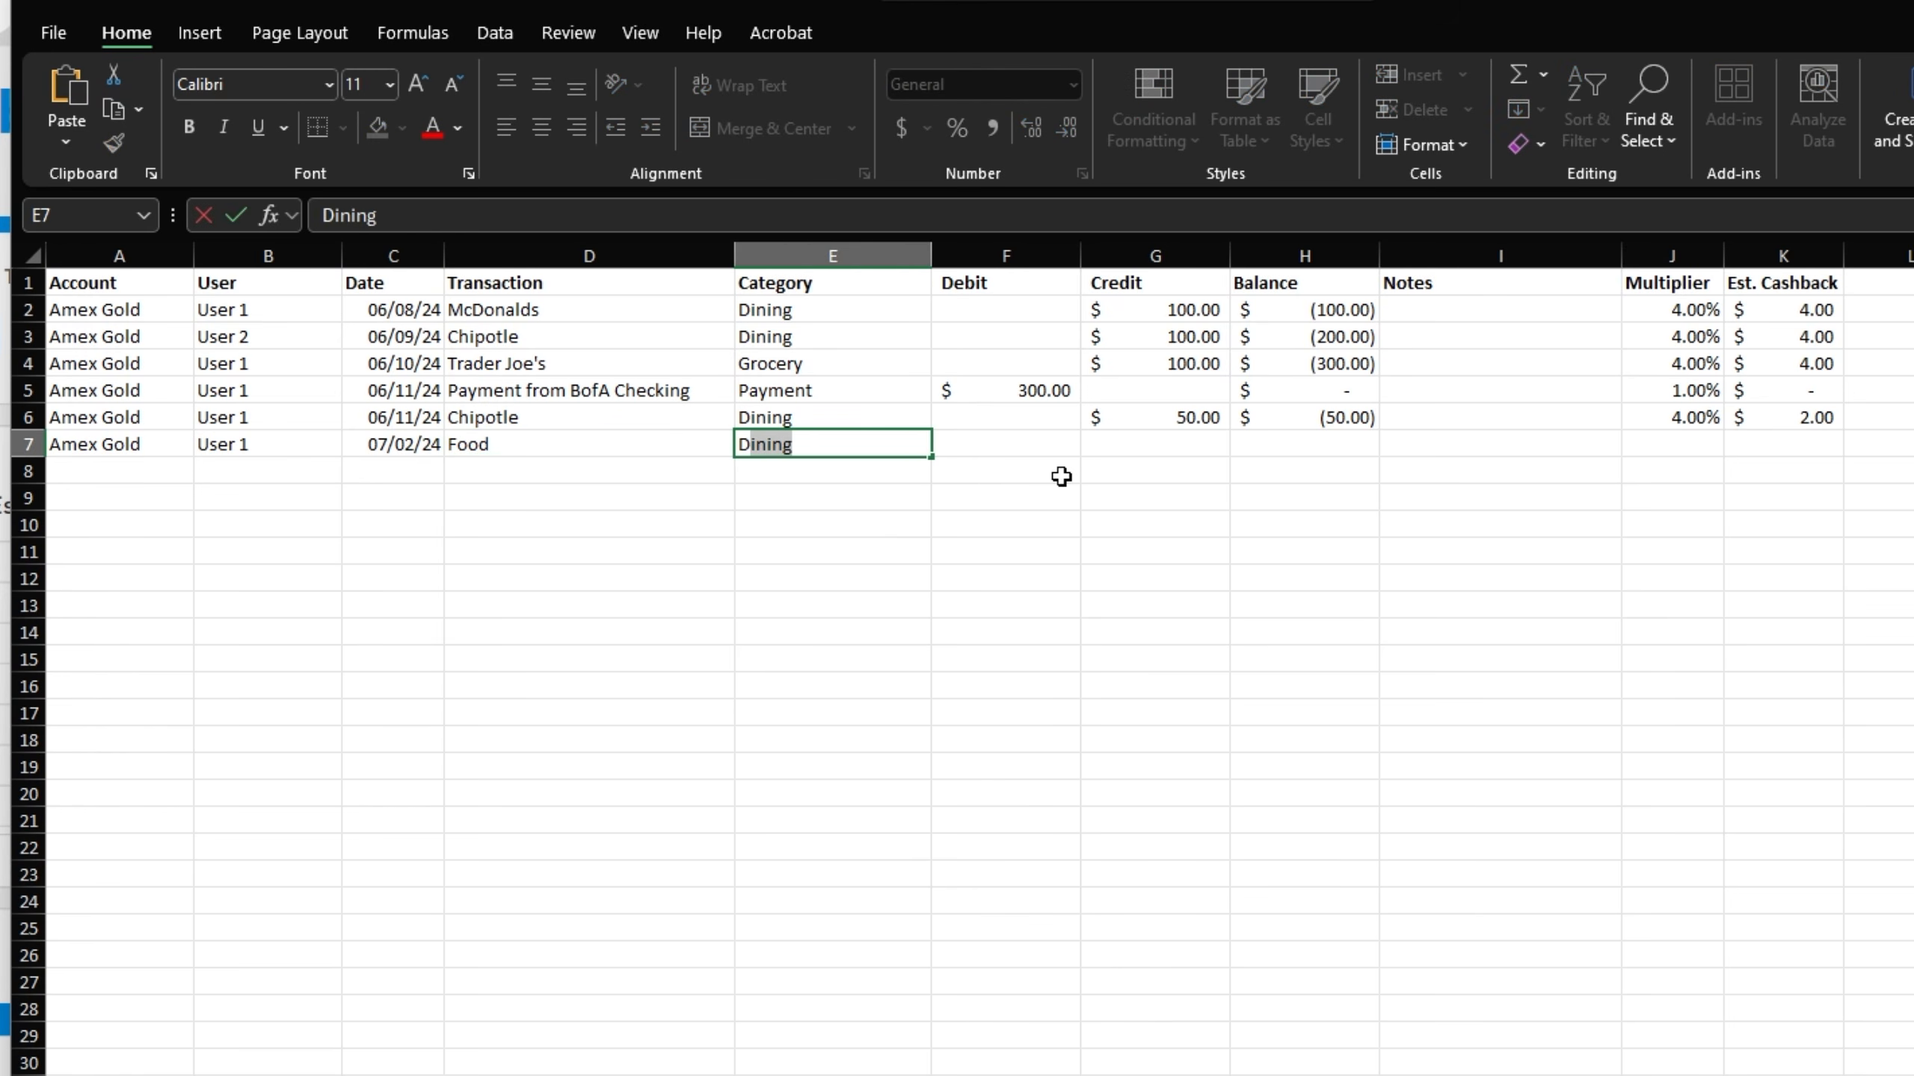
pyautogui.press('Tab')
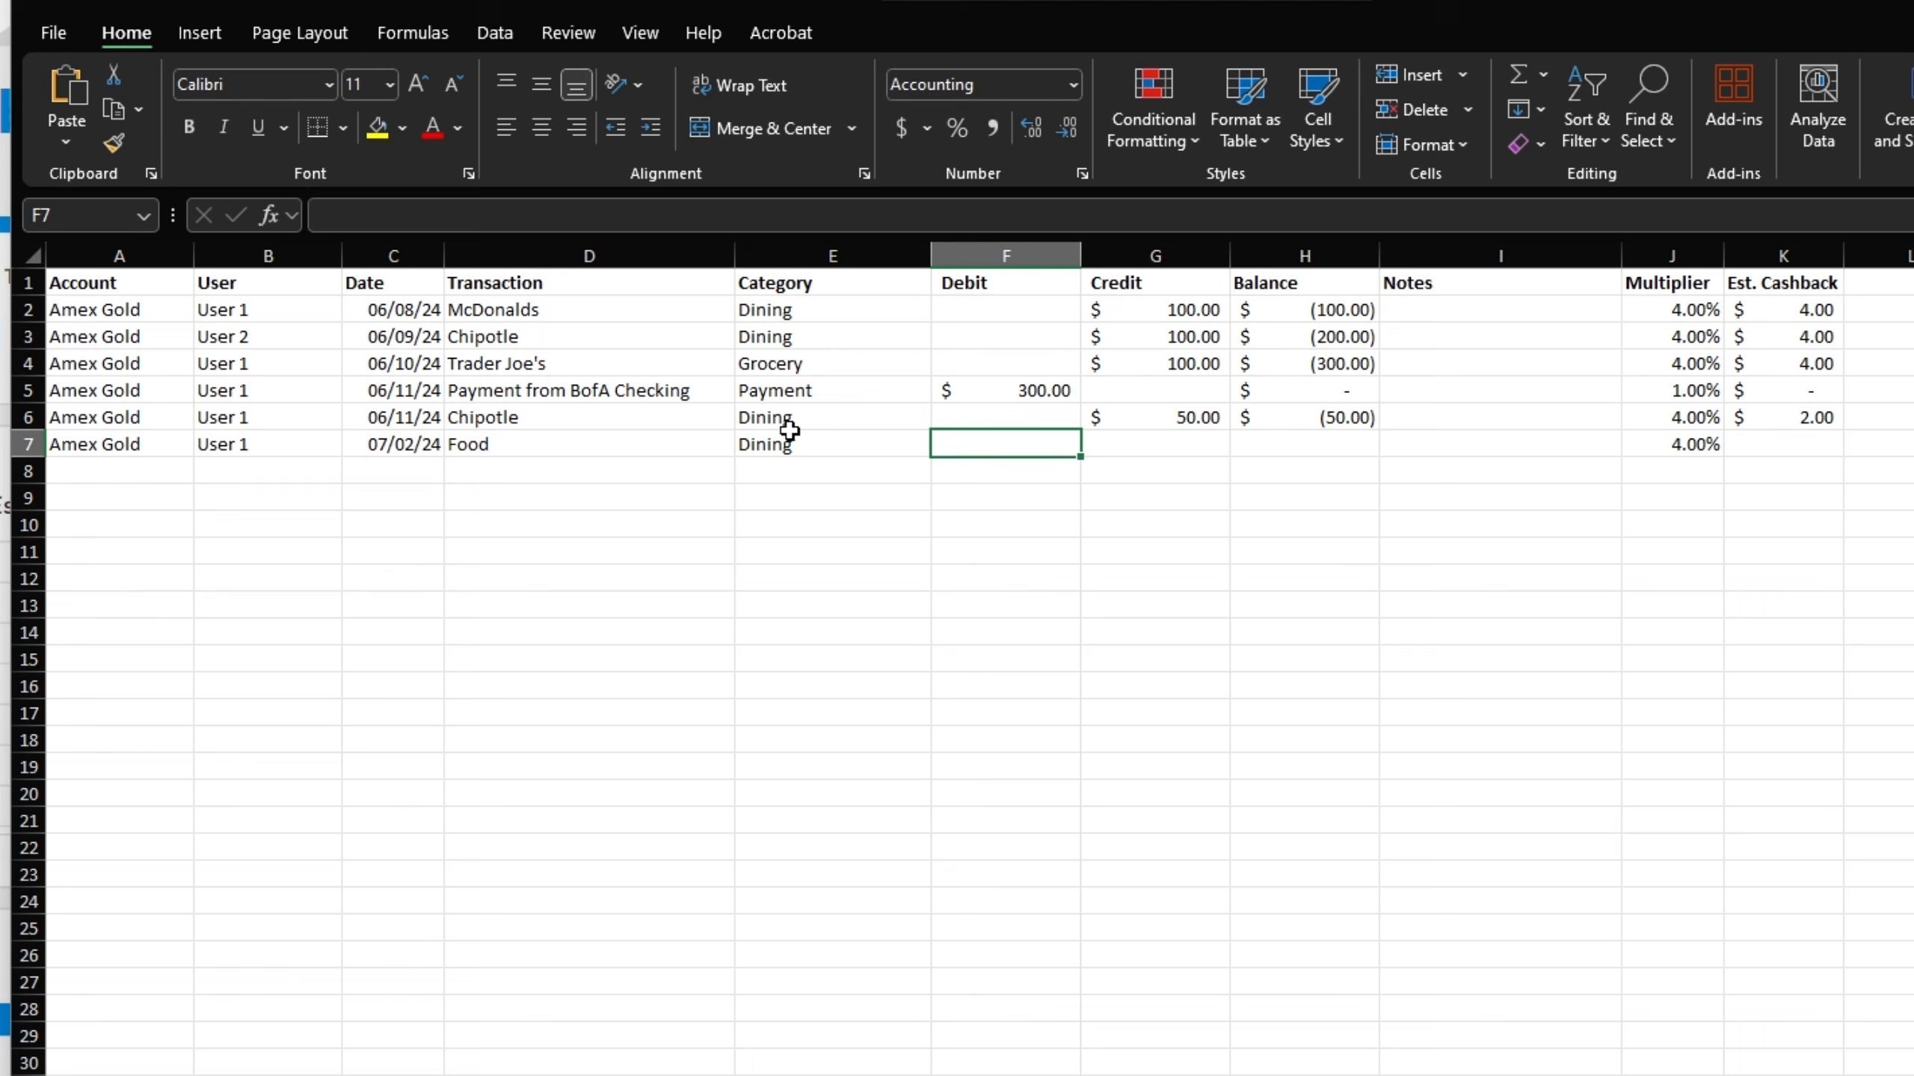
pyautogui.click(1127, 445)
pyautogui.write('50')
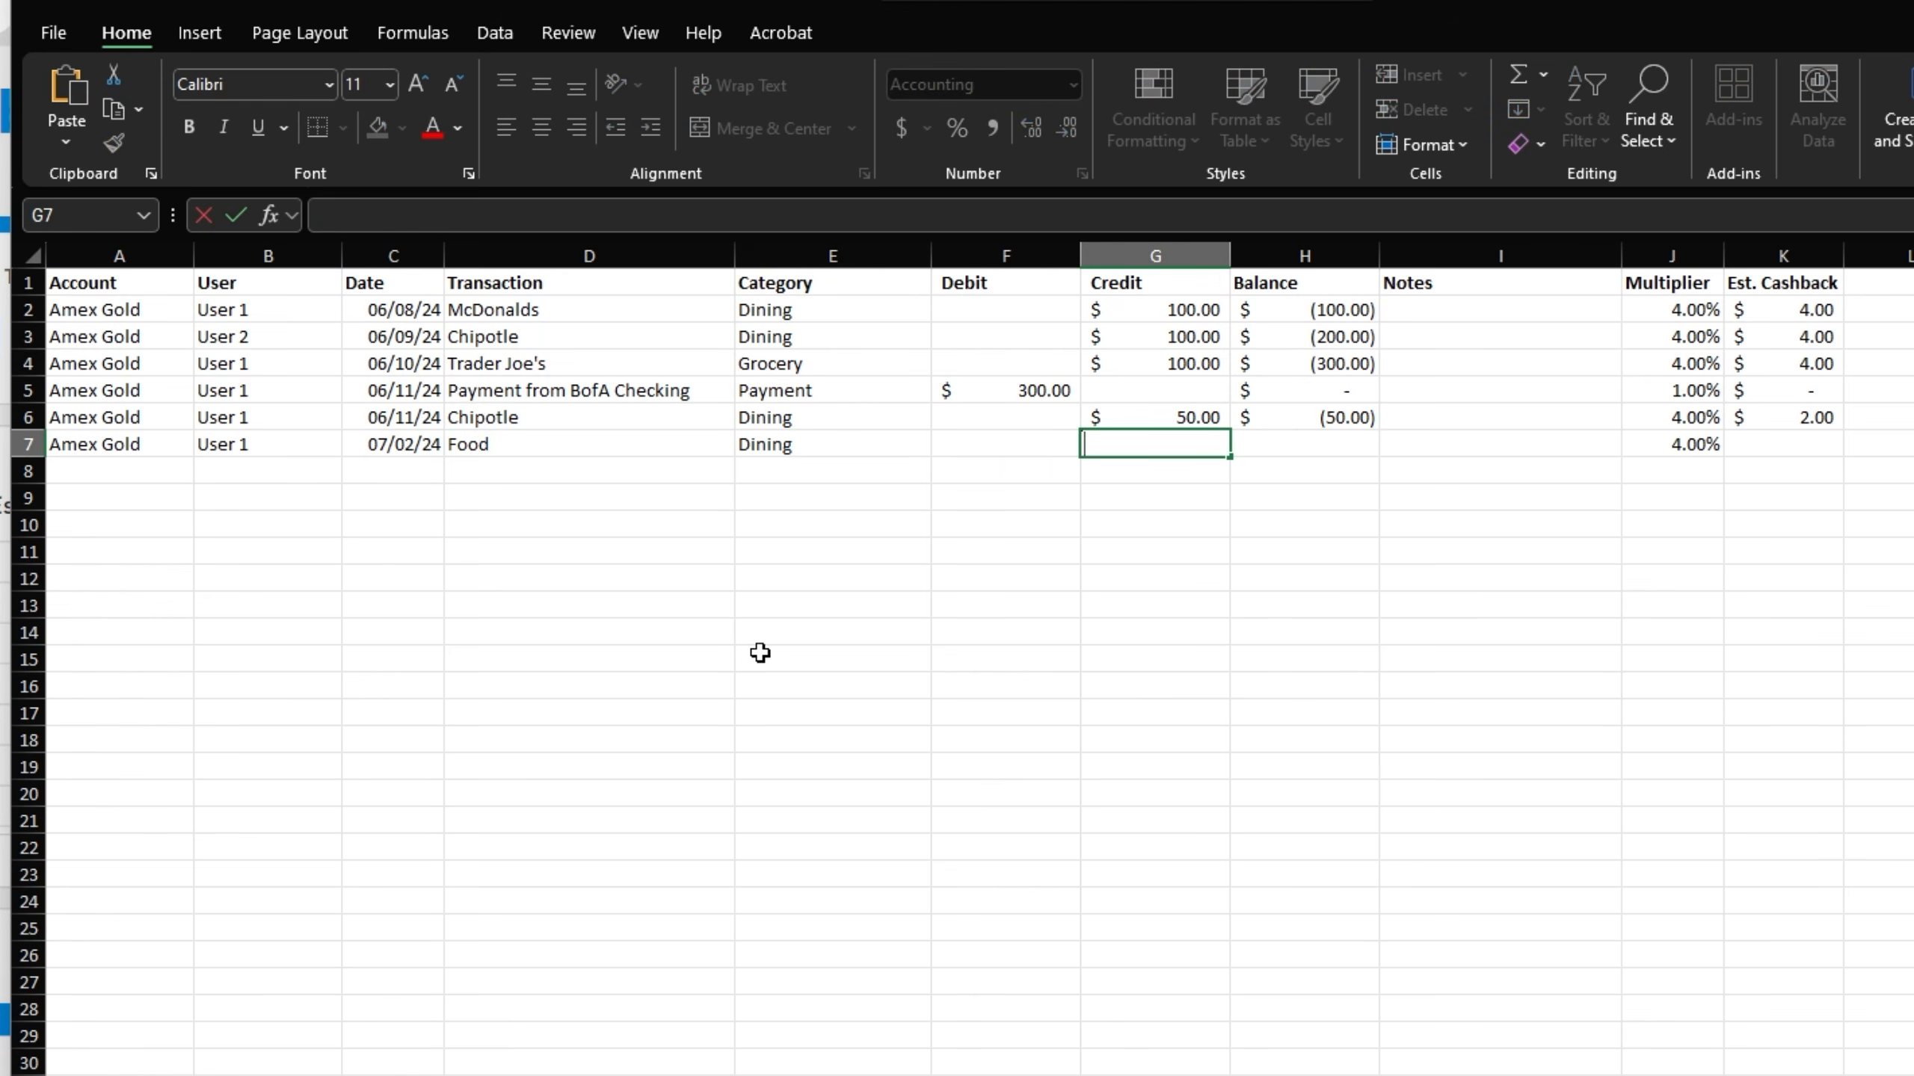
pyautogui.press('Tab')
# - Fill the Balance formula from row 6 down to row 7, and check the new row's Multiplier and Est. Cashback formulas
pyautogui.click(1354, 419)
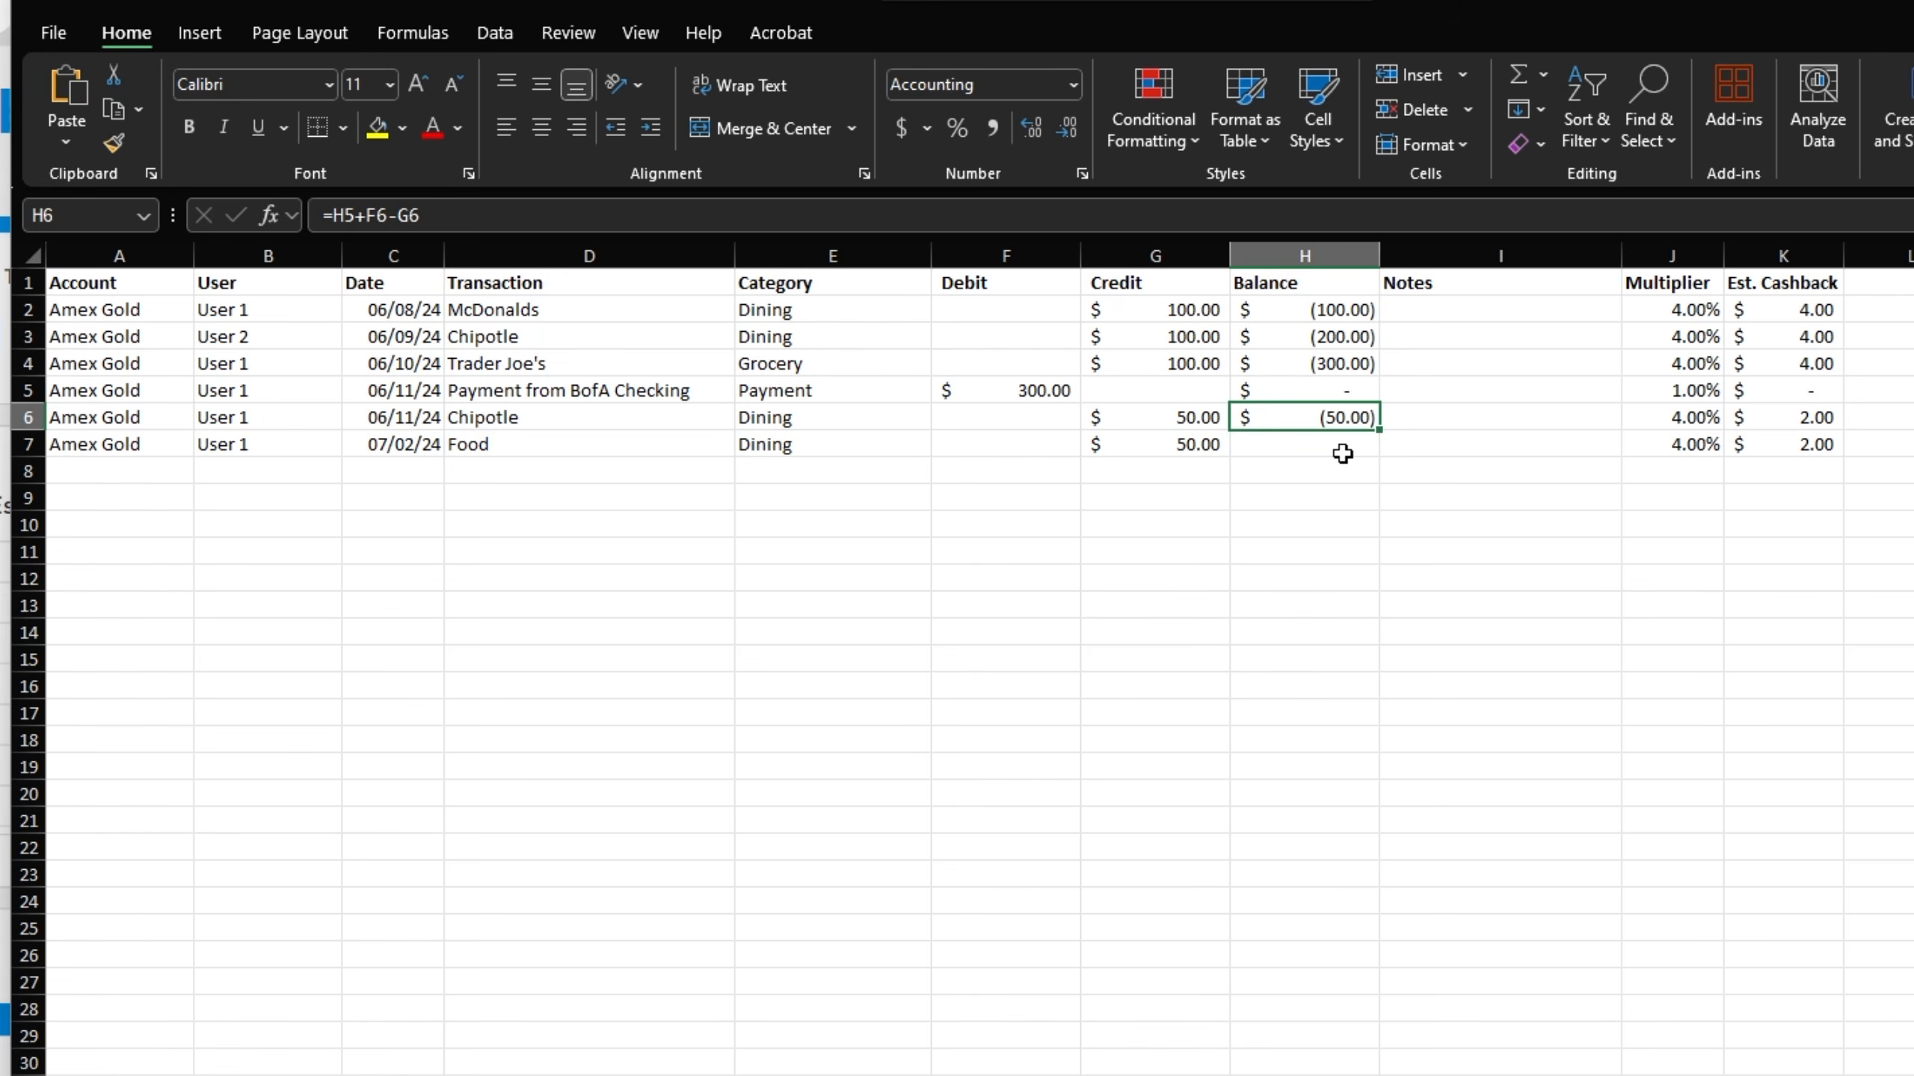
pyautogui.doubleClick(1378, 429)
pyautogui.click(1226, 491)
pyautogui.click(1572, 442)
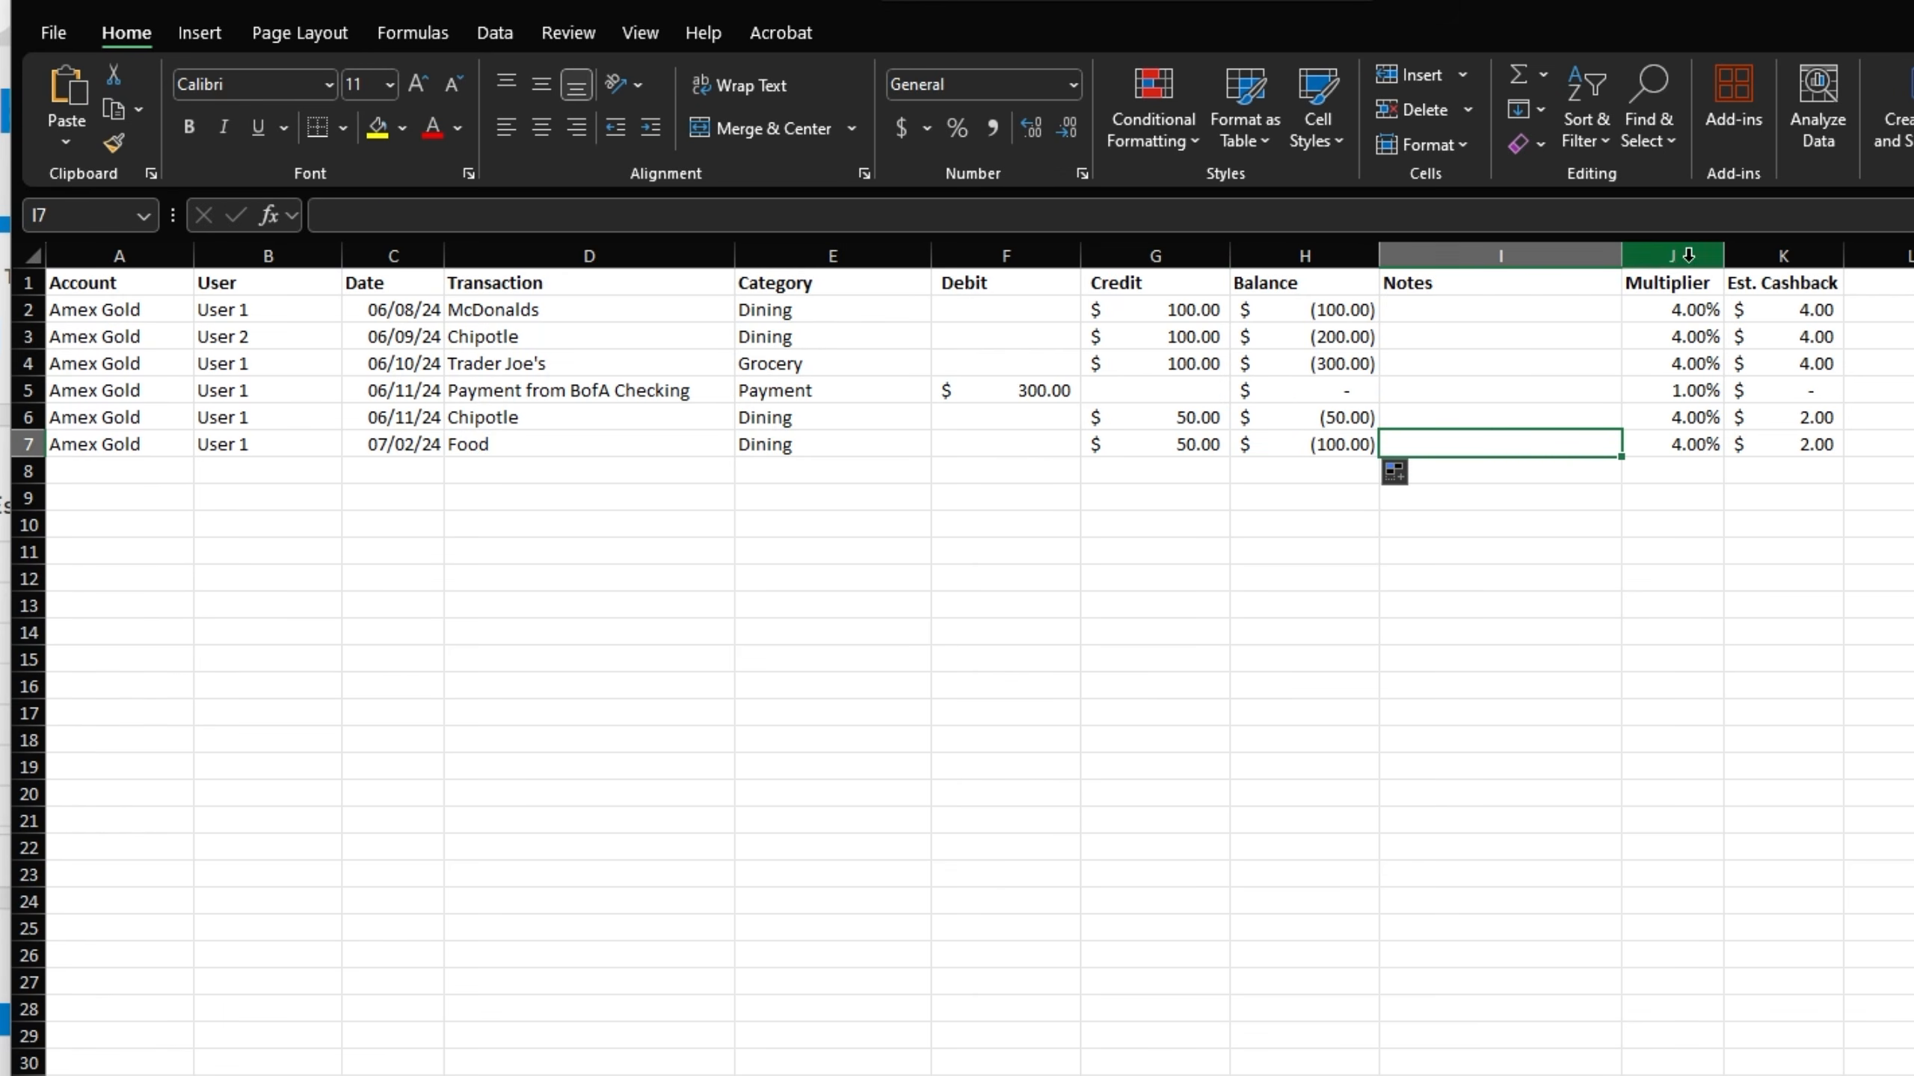
pyautogui.click(1678, 438)
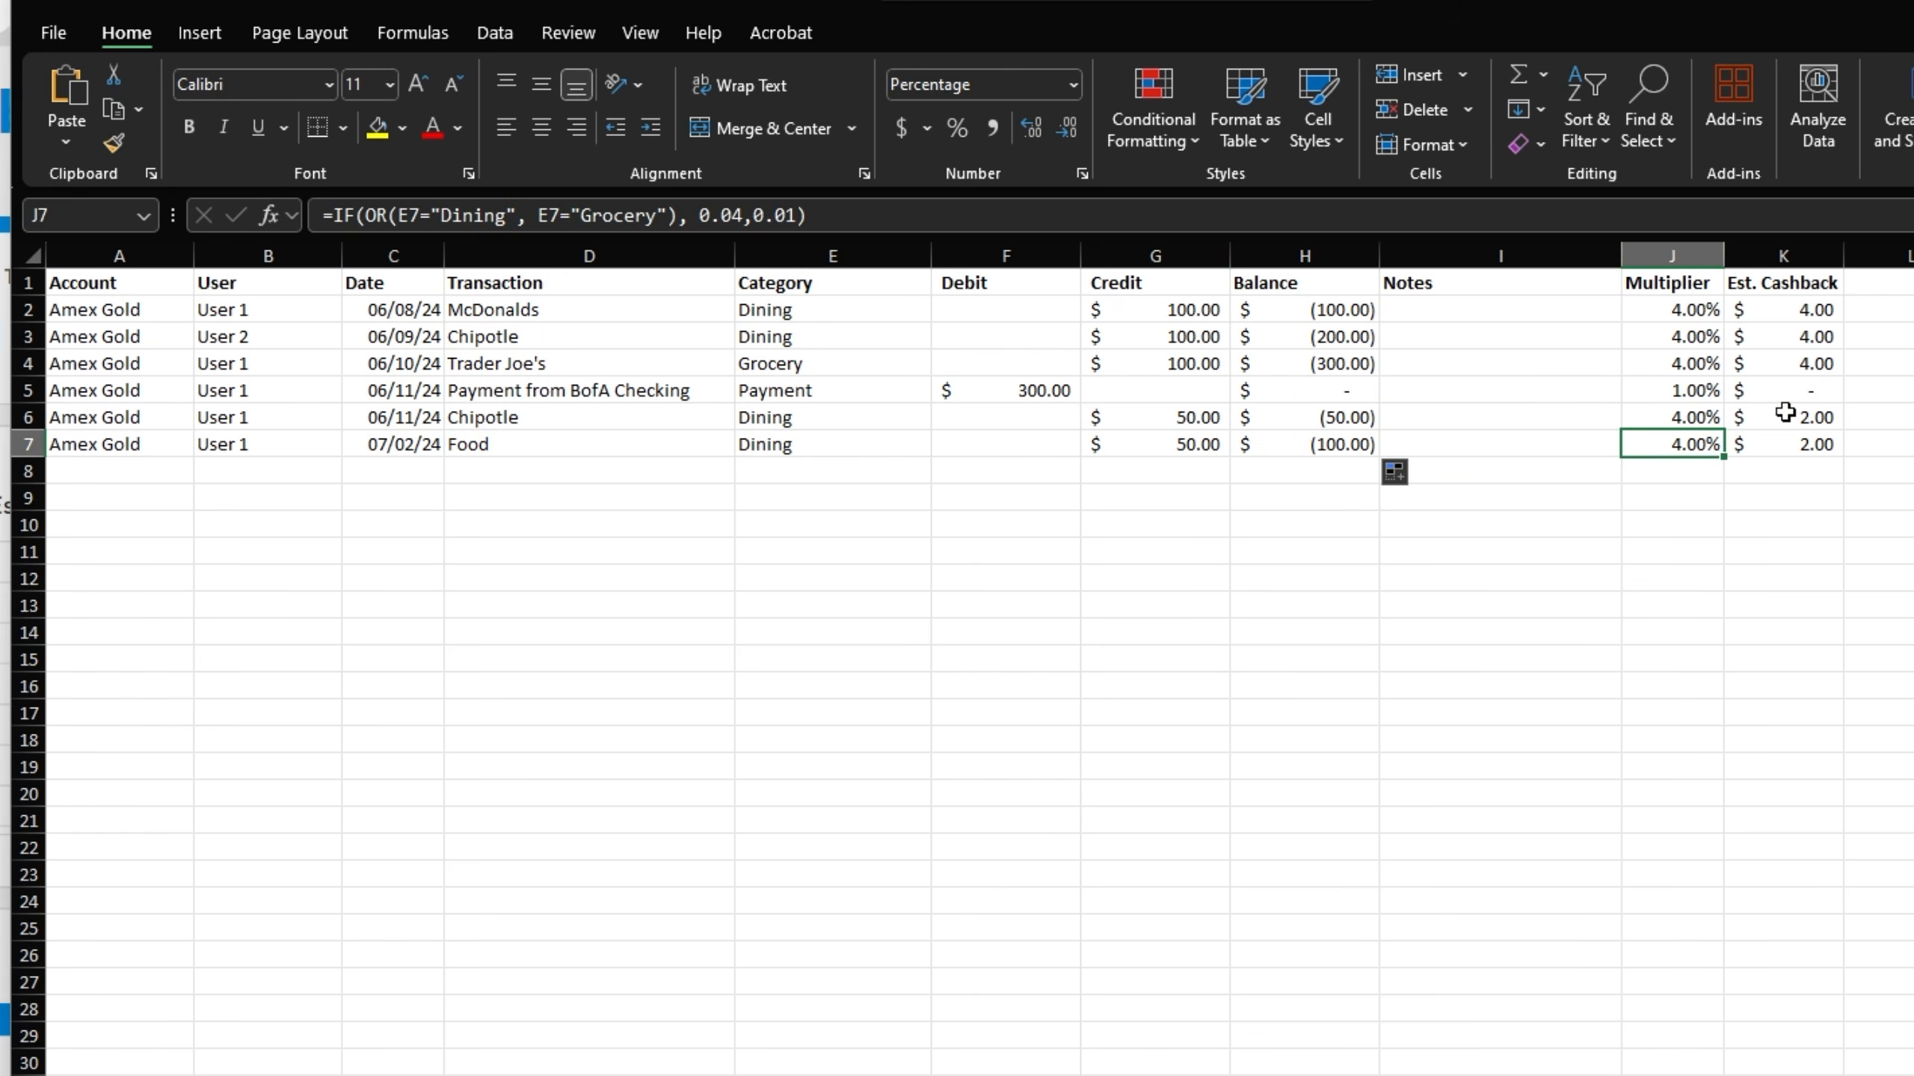
pyautogui.click(1818, 445)
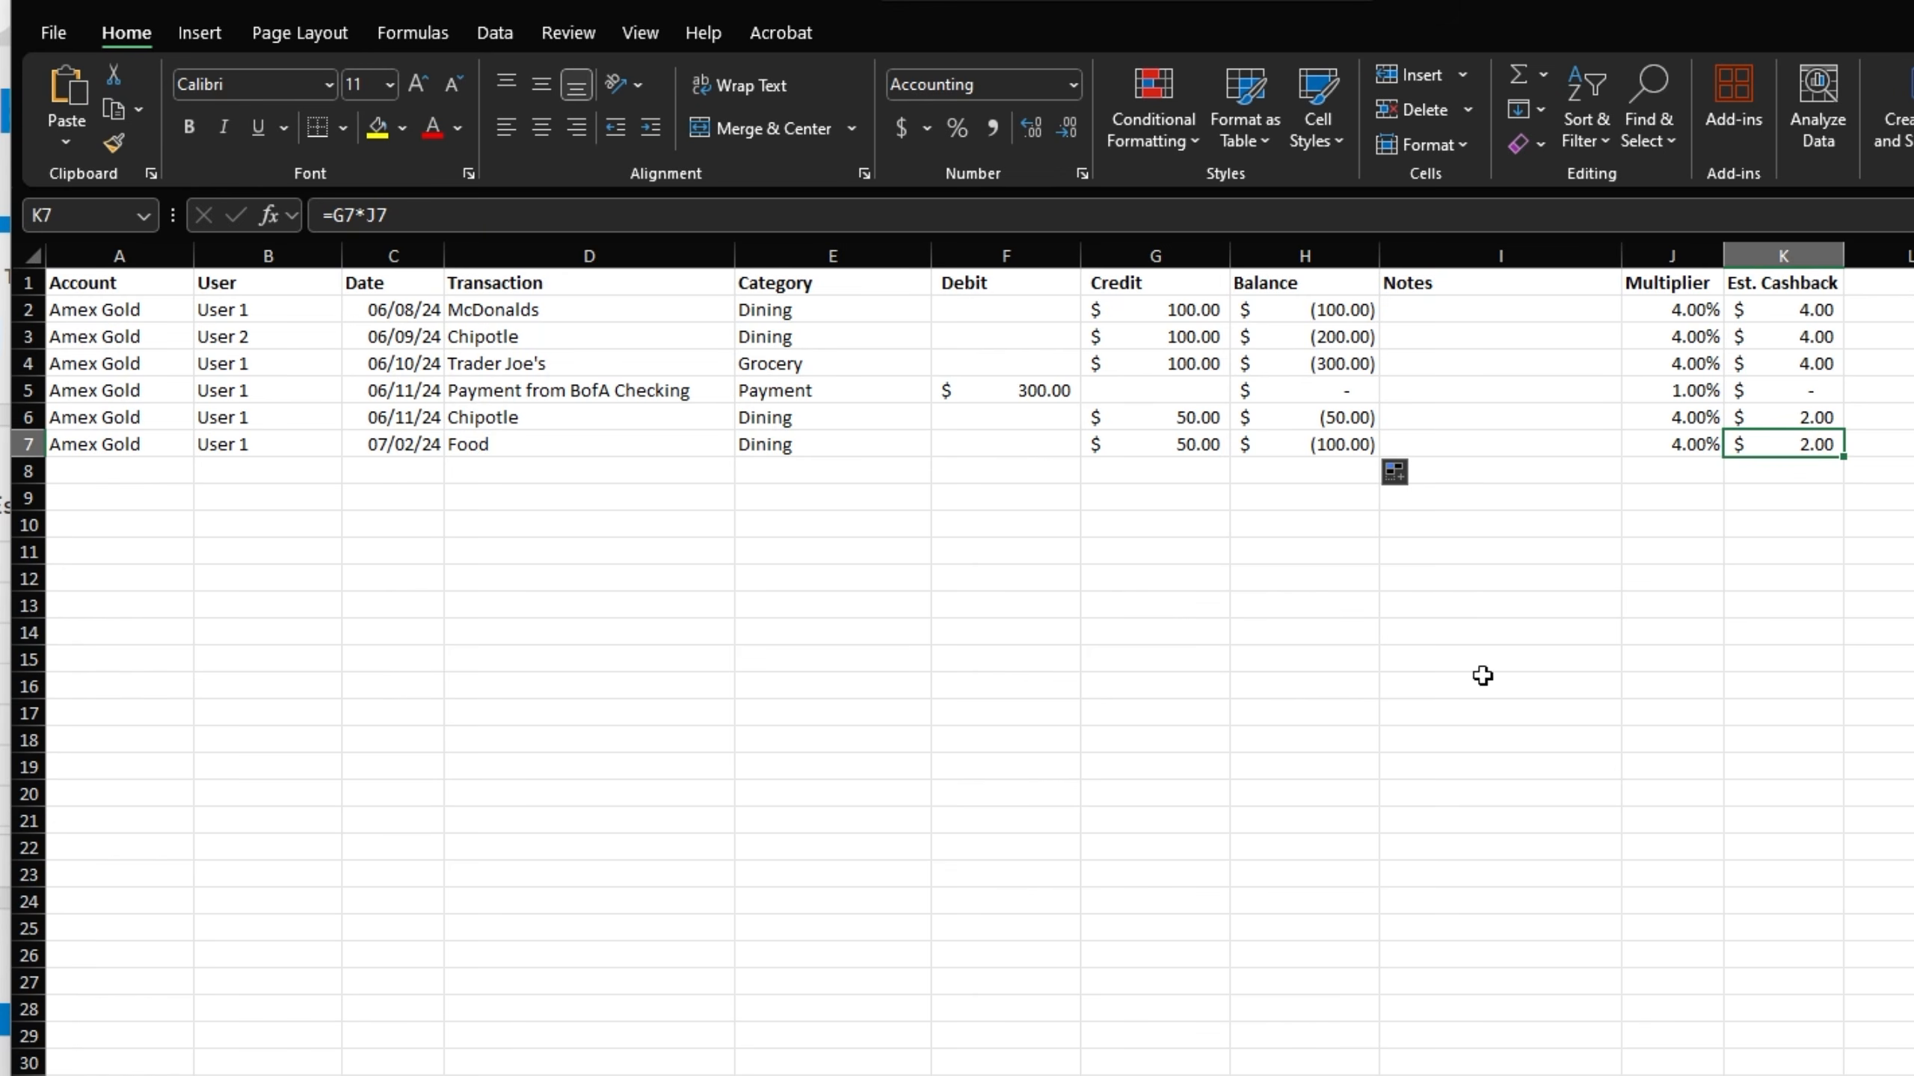
# - Switch to the Power BI spend dashboard and refresh the report data
pyautogui.click(536, 553)
pyautogui.click(955, 548)
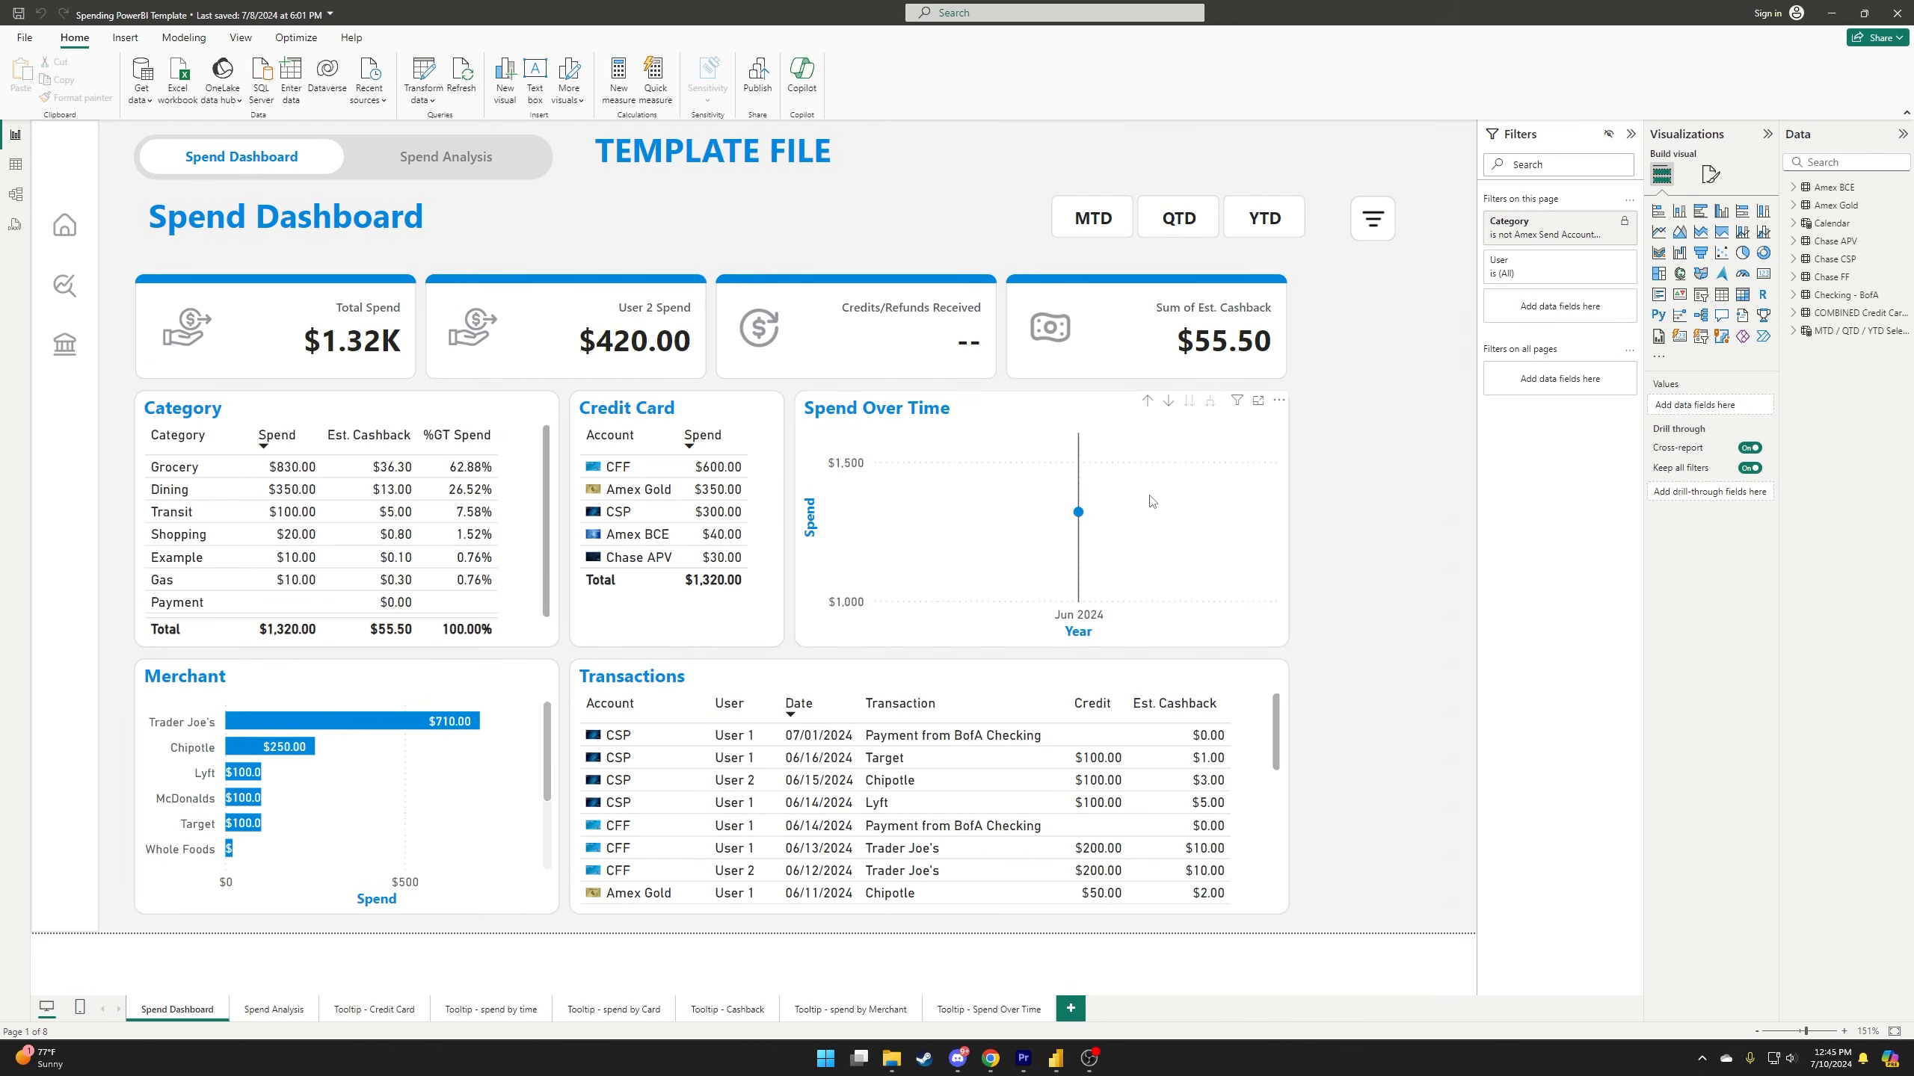
pyautogui.click(473, 76)
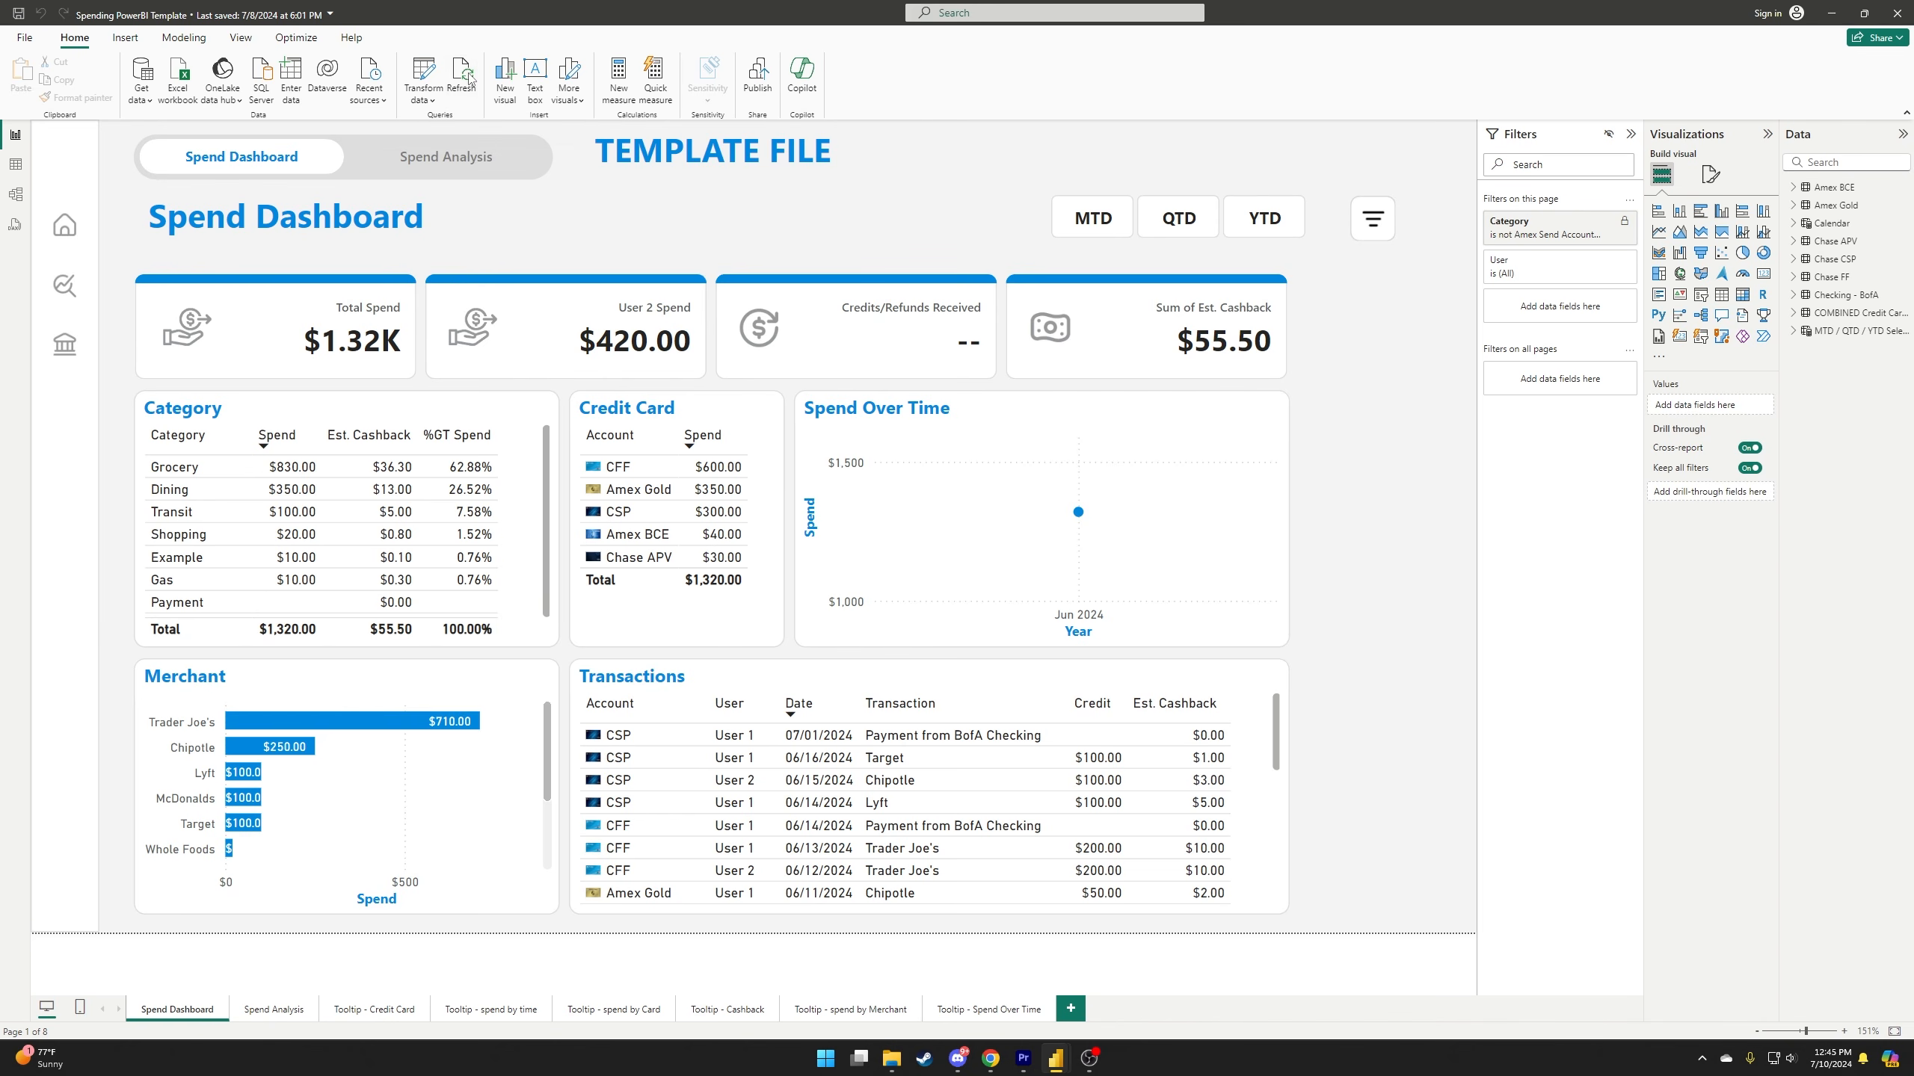